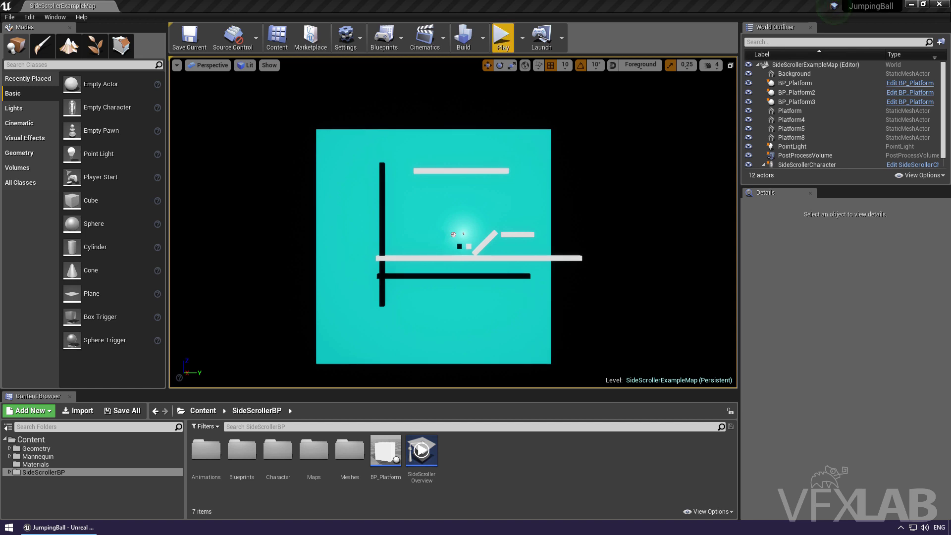
Zoom in, select the slanted Platform8 beam and turn on its Simulate Physics option
scroll(443, 317, up, 2)
scroll(442, 317, up, 2)
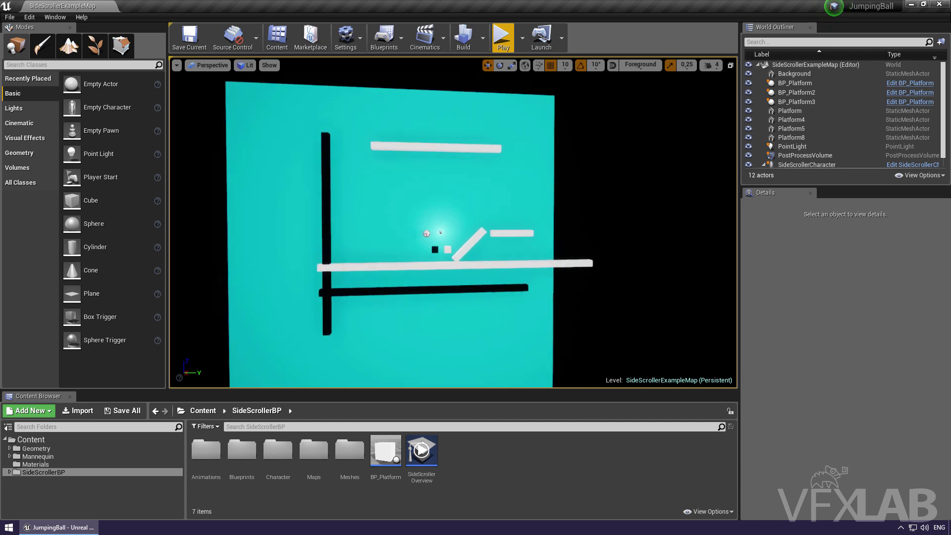
scroll(443, 317, up, 2)
scroll(442, 318, up, 3)
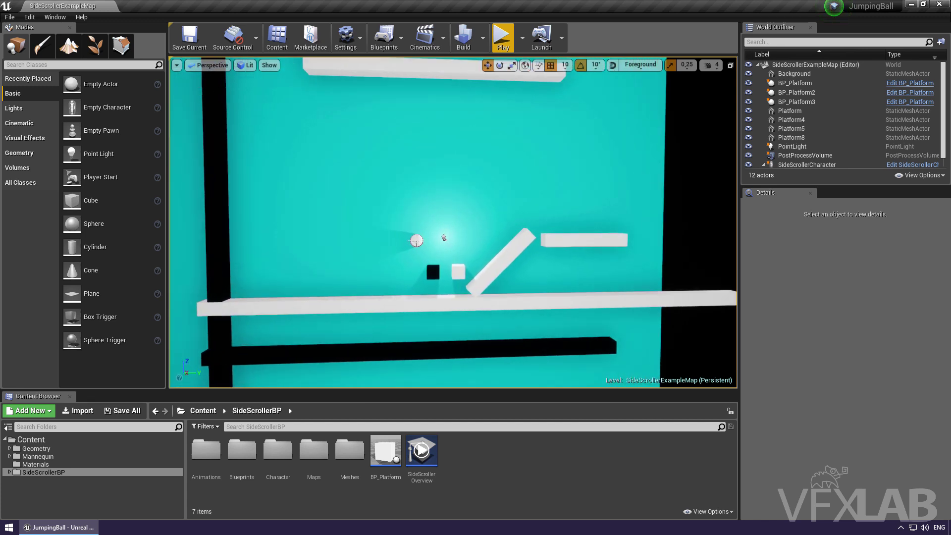
scroll(443, 318, up, 1)
scroll(443, 317, up, 1)
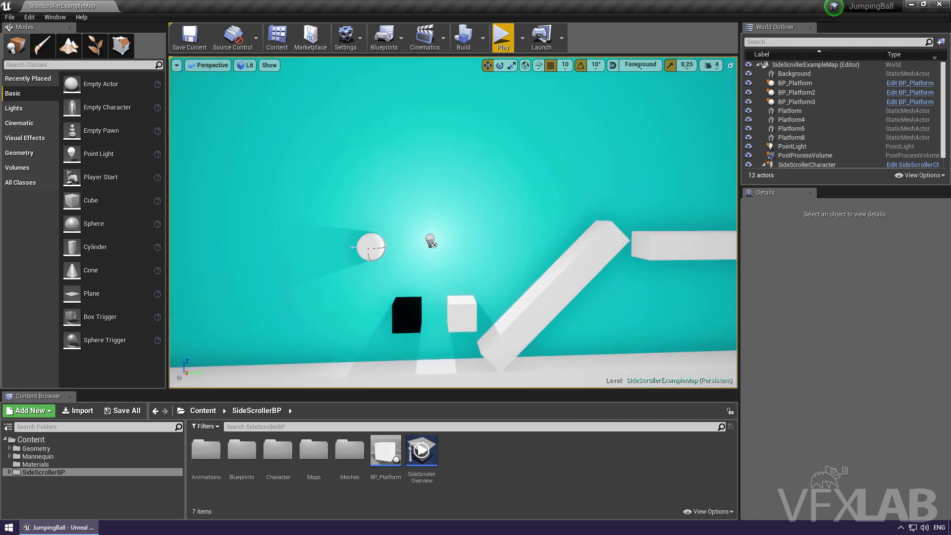
scroll(443, 317, up, 2)
scroll(443, 317, up, 2)
scroll(443, 317, up, 2)
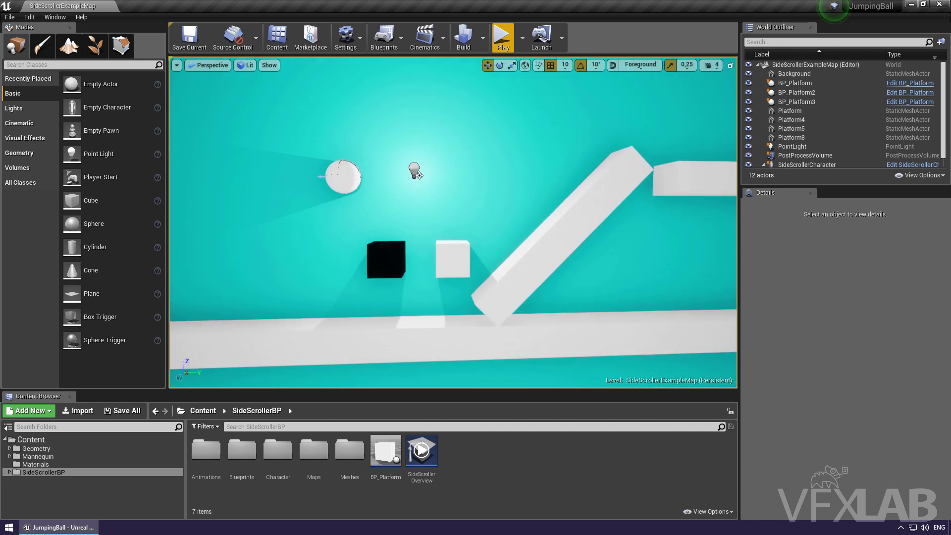
click(531, 242)
scroll(826, 380, down, 2)
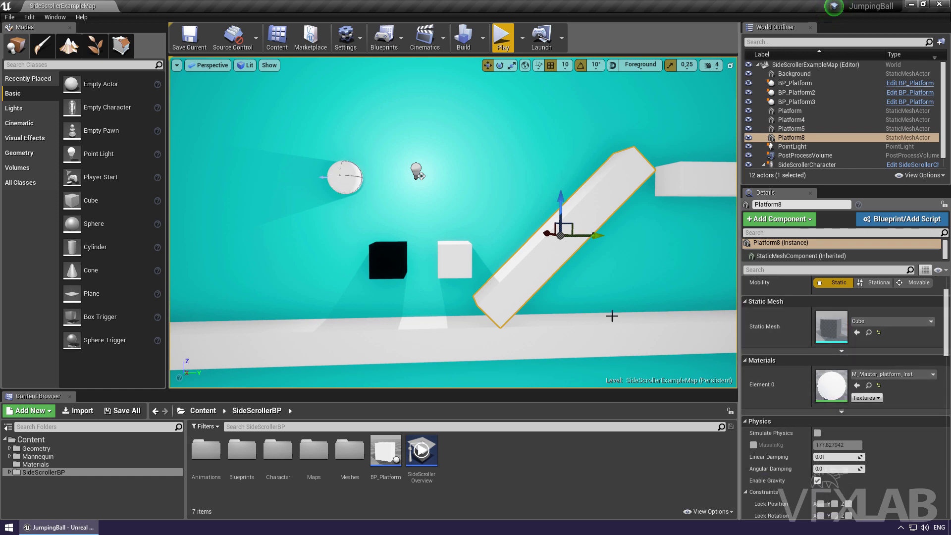
click(460, 261)
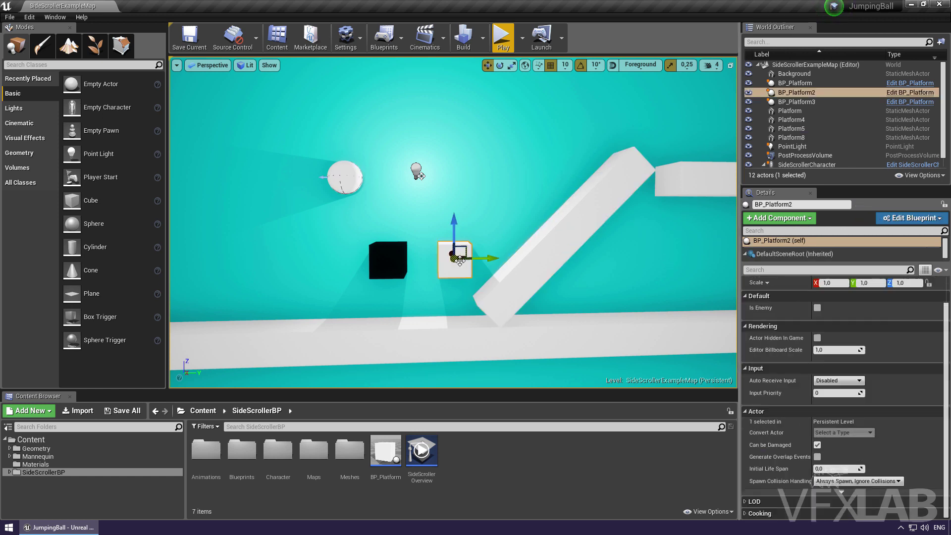
click(572, 249)
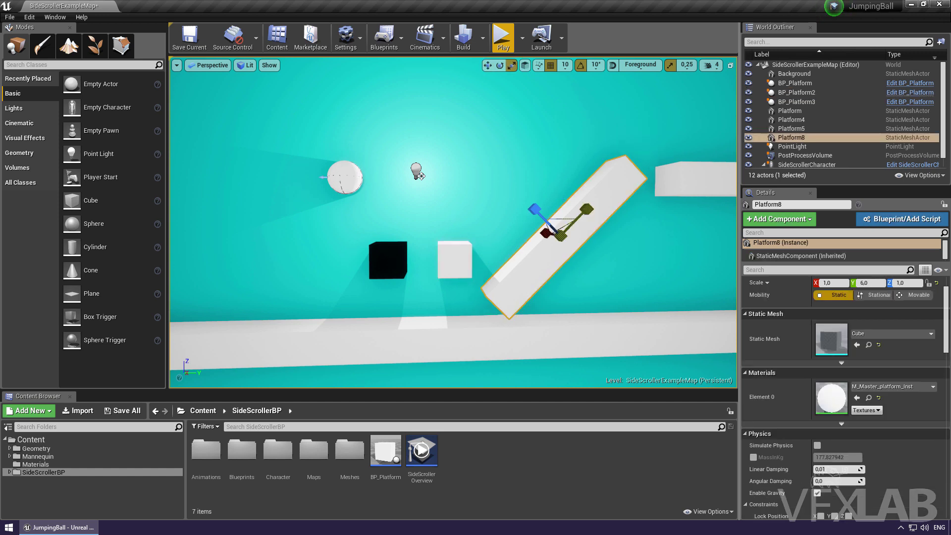
scroll(819, 377, down, 3)
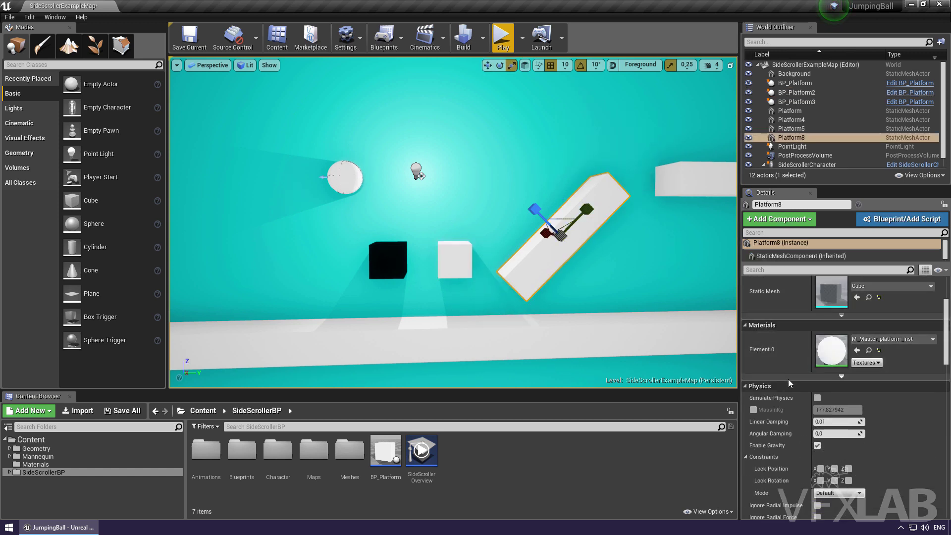
click(818, 398)
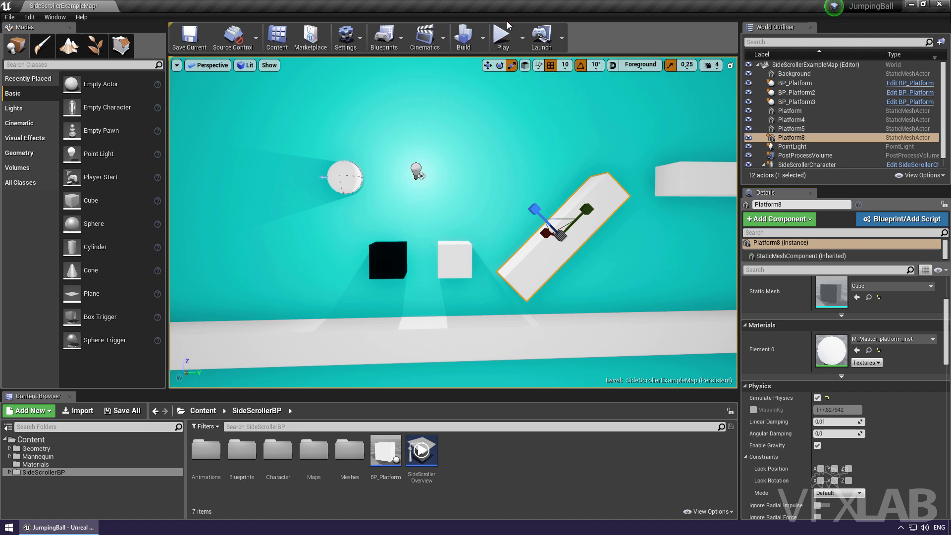
Run a quick test play, then move both small cubes down below the floor
click(503, 36)
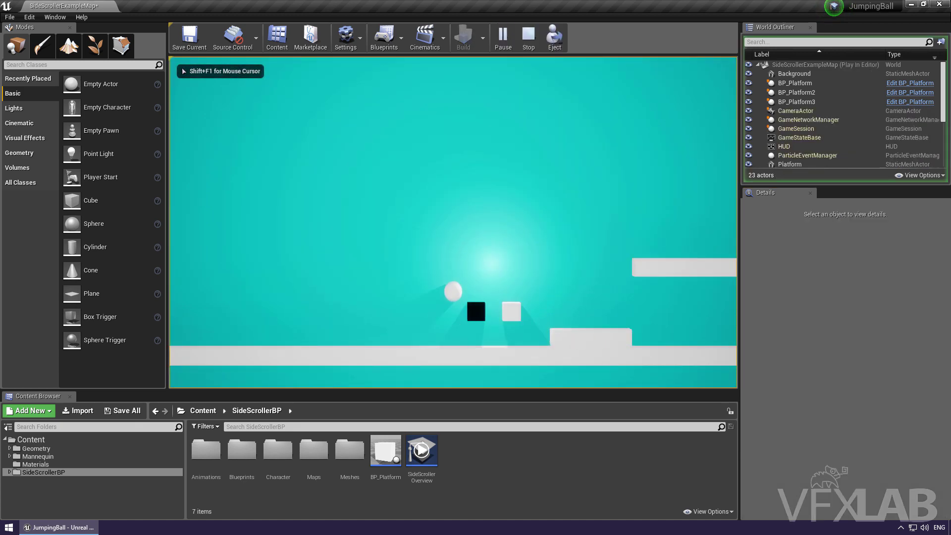
key(Escape)
scroll(463, 239, up, 1)
scroll(462, 240, up, 2)
scroll(465, 240, up, 3)
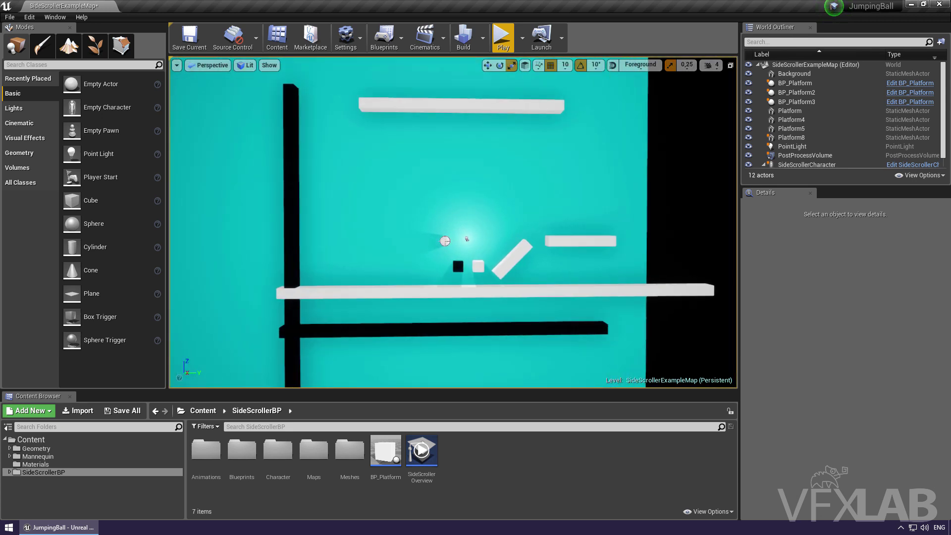
scroll(467, 239, up, 2)
click(459, 281)
ctrl+click(488, 283)
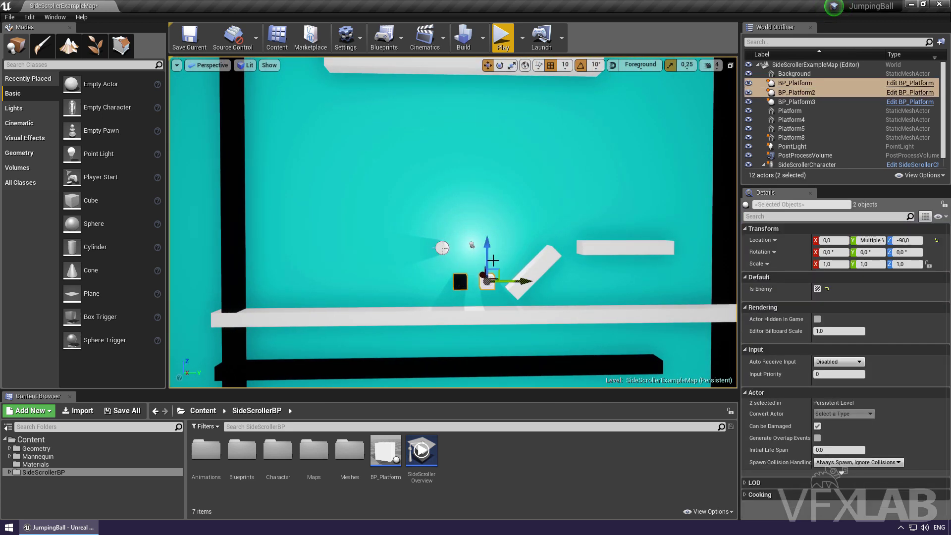
drag(483, 263, 484, 304)
click(501, 292)
Shift Platform8 left, delete Platform4, and rotate Platform8 upright to about -90 on X
click(529, 277)
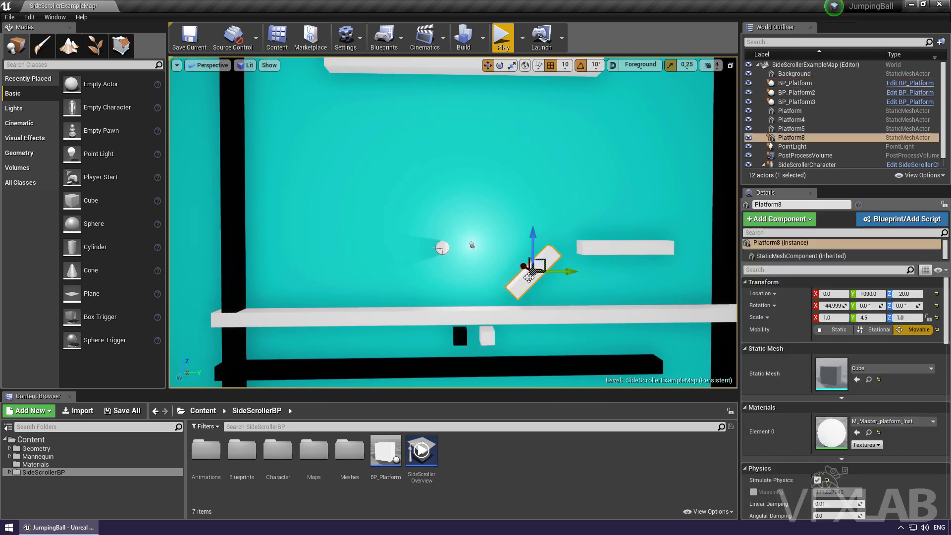
drag(544, 263, 496, 264)
click(620, 252)
key(Delete)
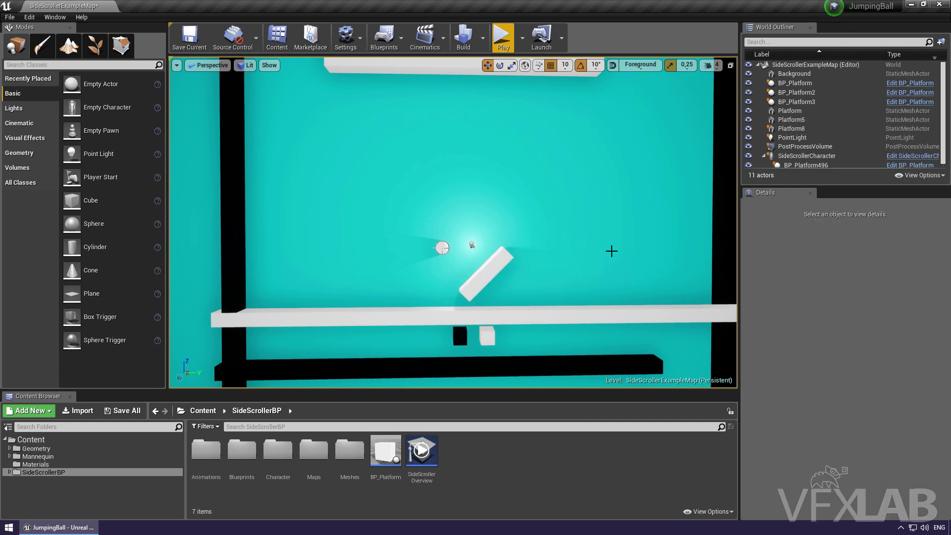
click(491, 271)
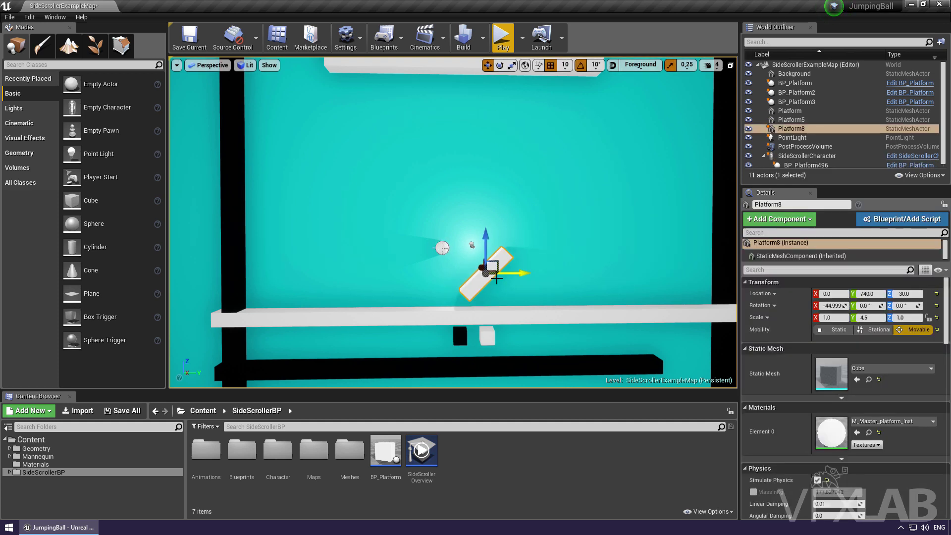
mouse_move(449, 237)
mouse_down()
mouse_move(436, 223)
mouse_move(442, 248)
mouse_up()
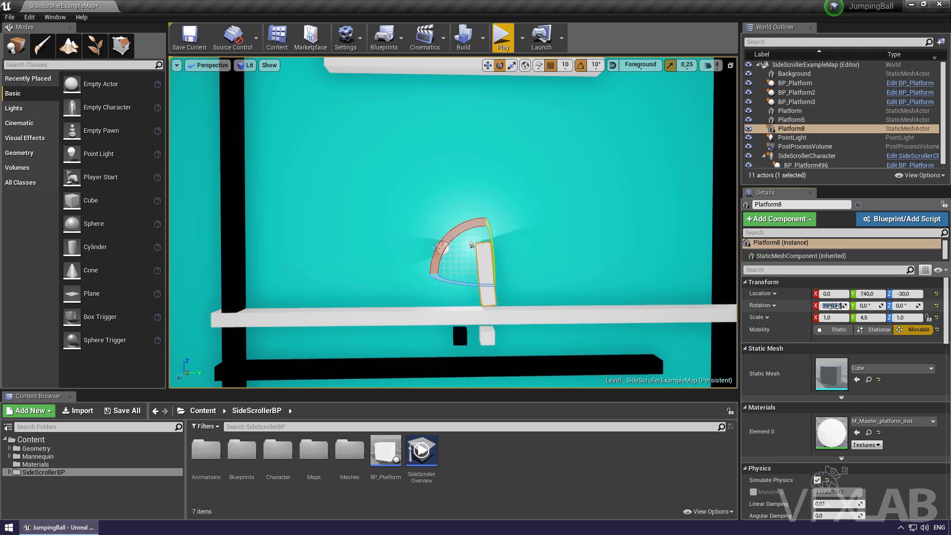
Play-test the level, bouncing the ball onto and around the Platform8 pillar, then stop
click(503, 38)
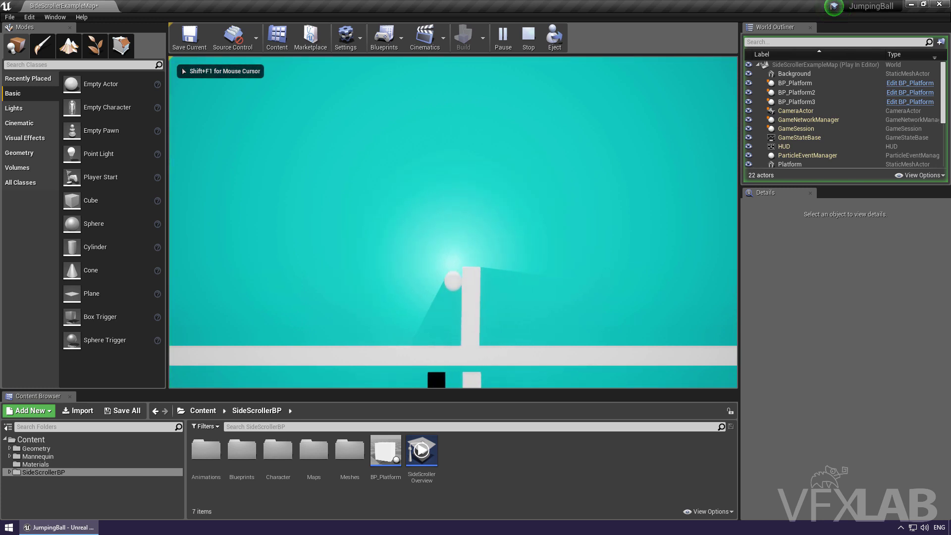
key(space)
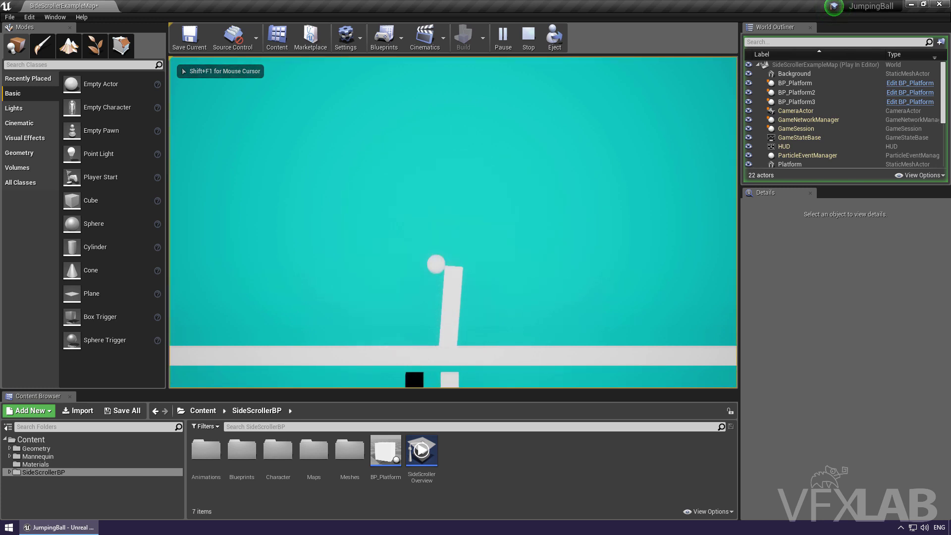
key(space)
key(space)
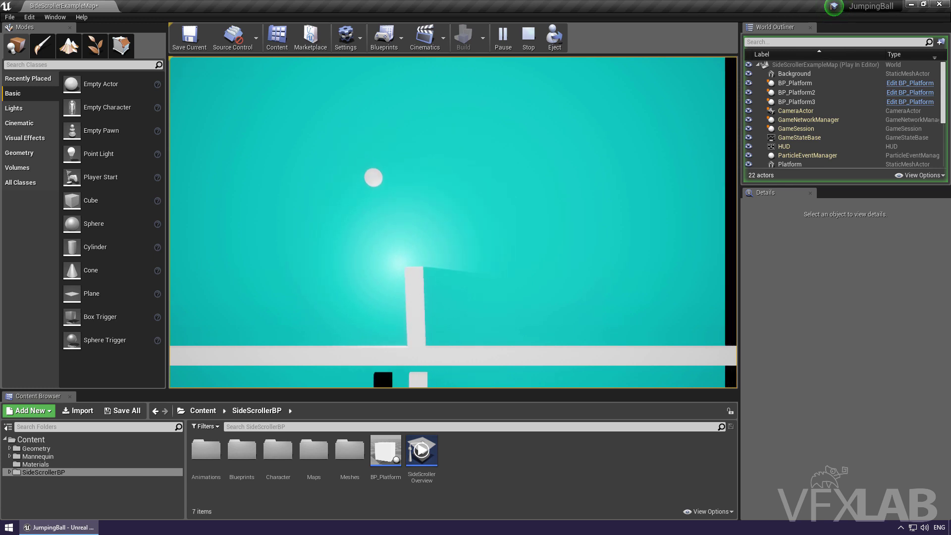
key(space)
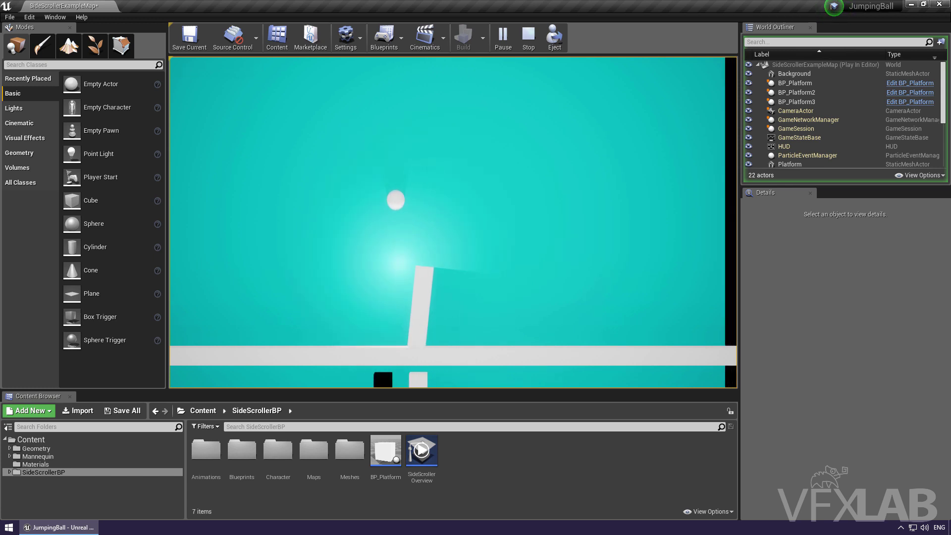
key(space)
key(space)
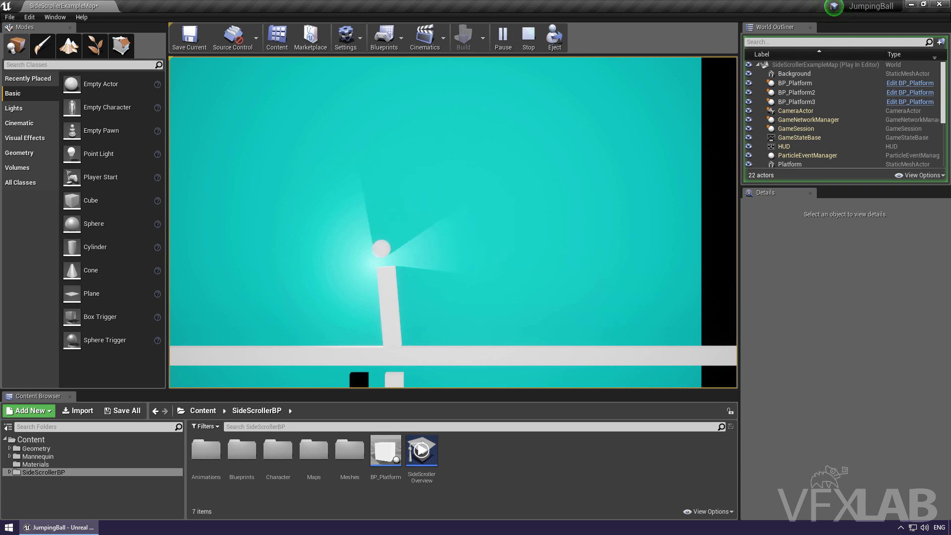
key(space)
key(space)
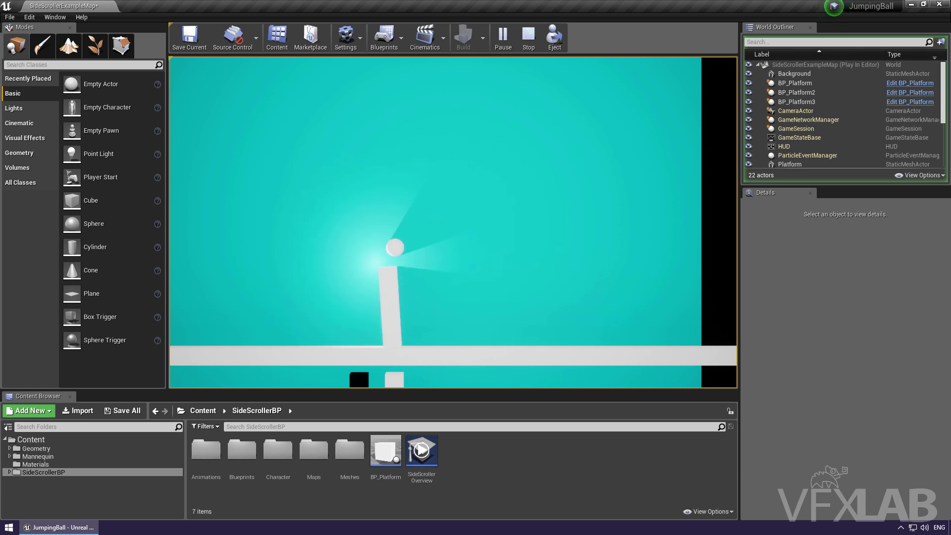
key(space)
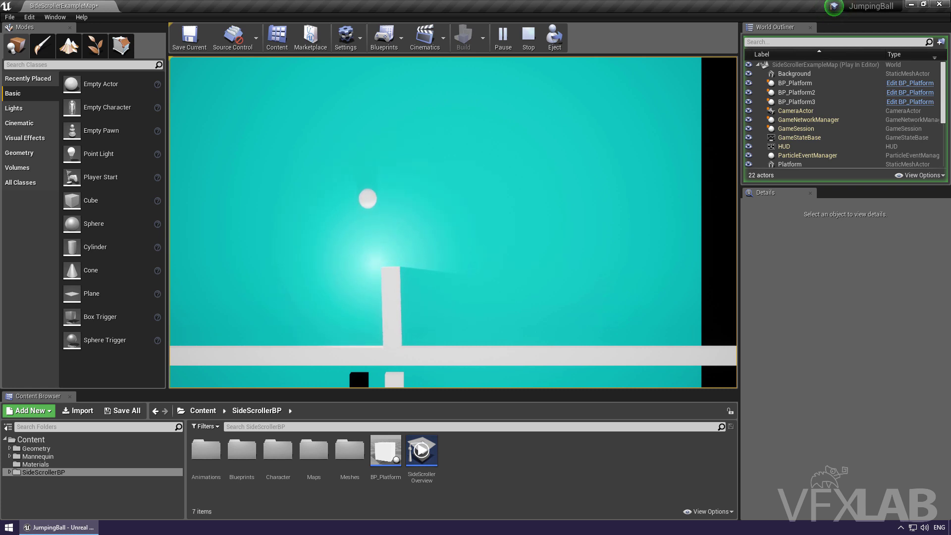
key(Escape)
Lay Platform8 flat at -180 on X and duplicate it downward as stem Platform9
scroll(447, 245, up, 4)
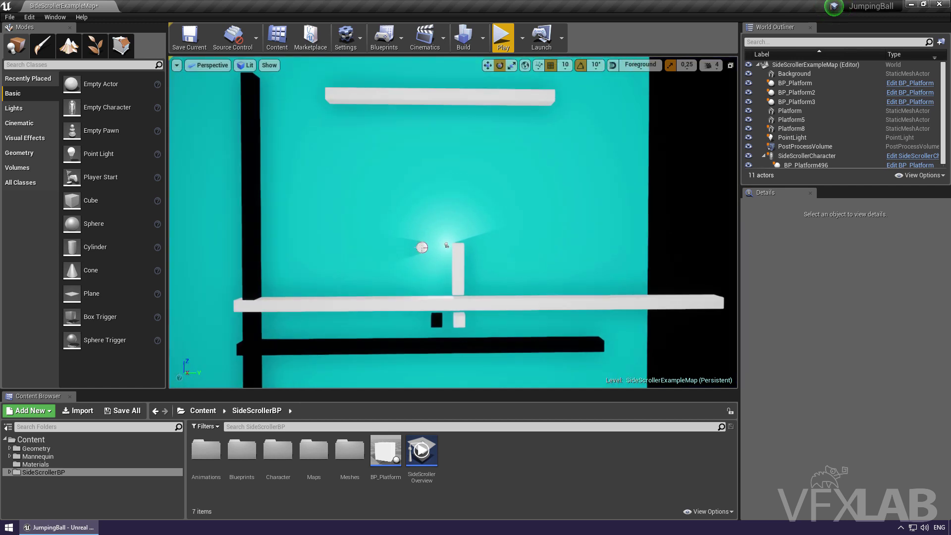
scroll(463, 248, up, 2)
click(466, 257)
drag(409, 263, 421, 317)
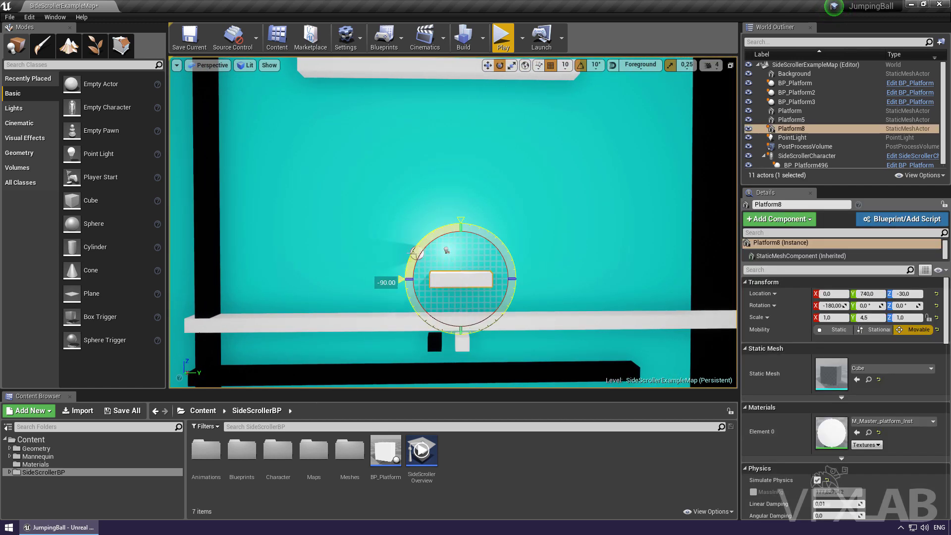
drag(447, 250, 468, 272)
key(f)
key(w)
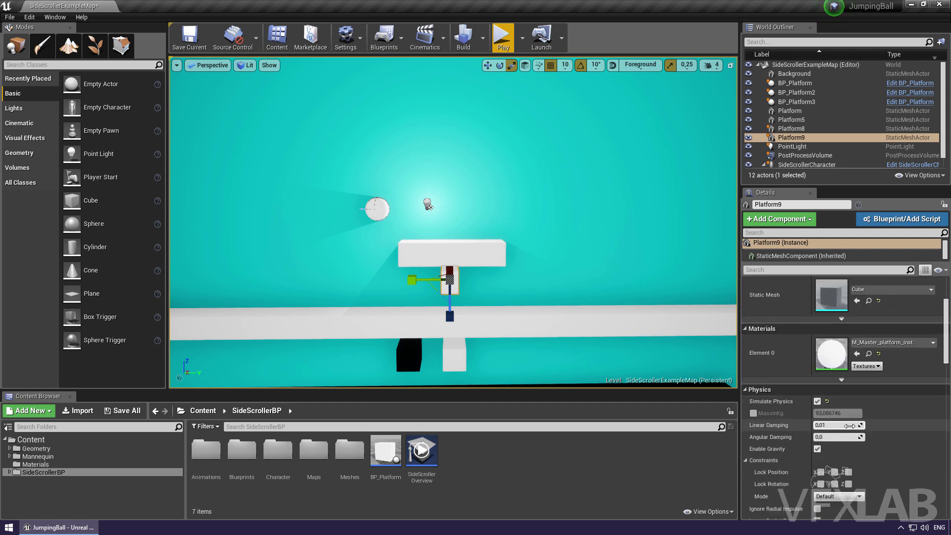
key(Escape)
Play-test the level to watch the ball over the T-shaped platform, then stop
click(506, 48)
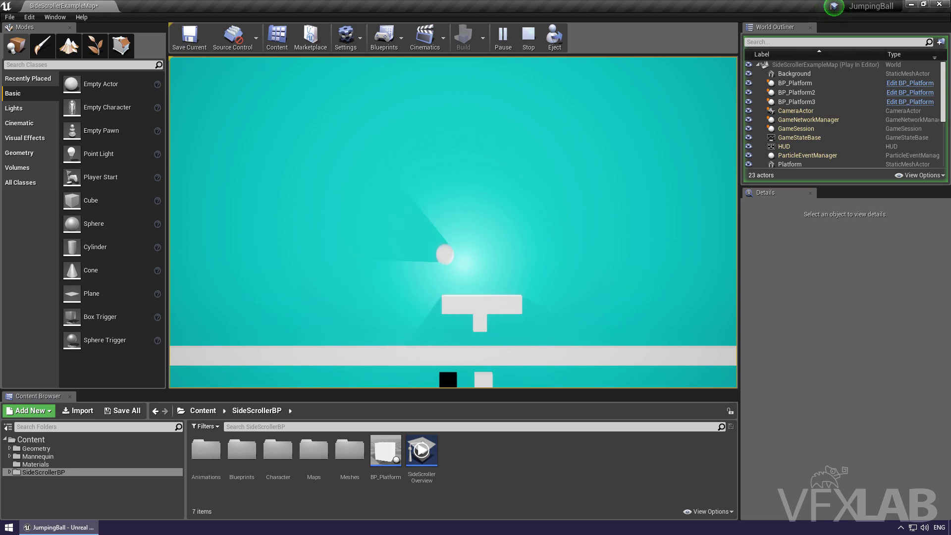
key(Escape)
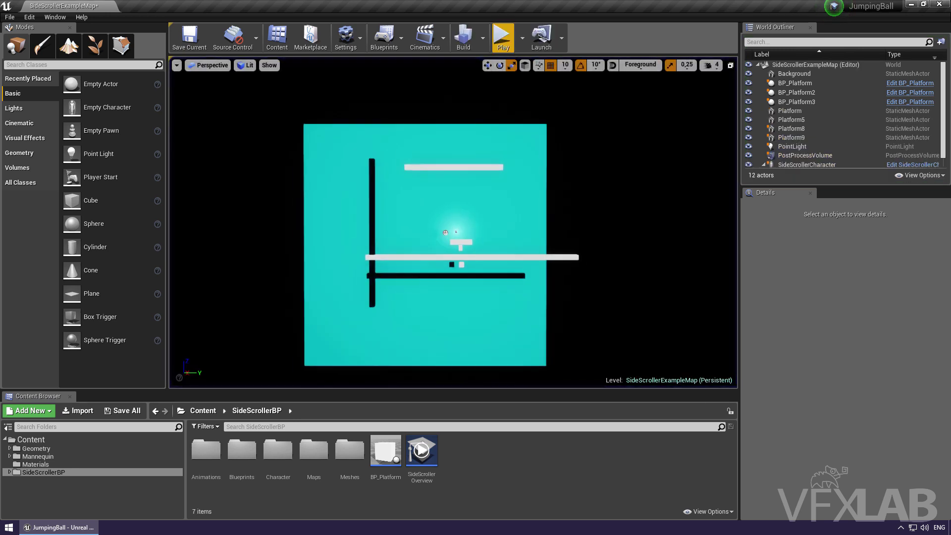
Override Platform8's MassInKg to 5 and start a play test
scroll(474, 188, up, 3)
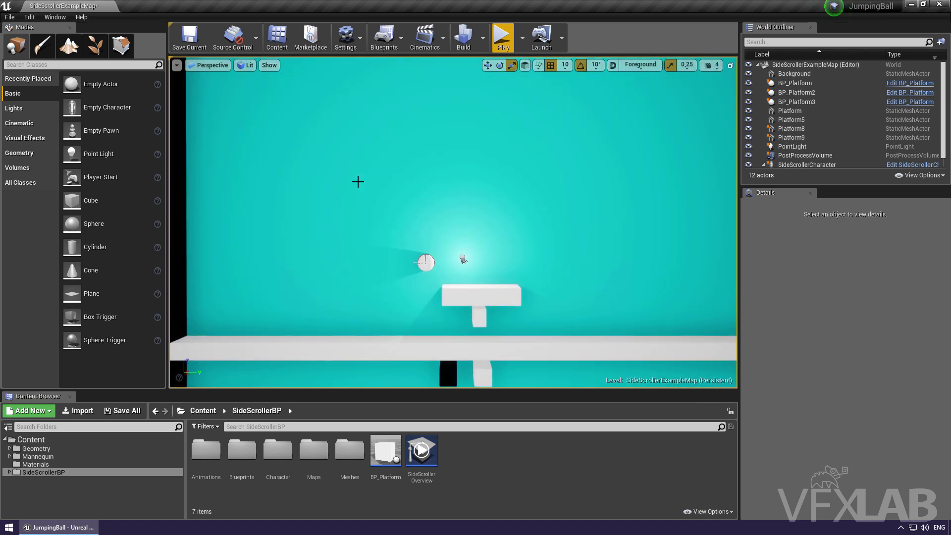
click(491, 295)
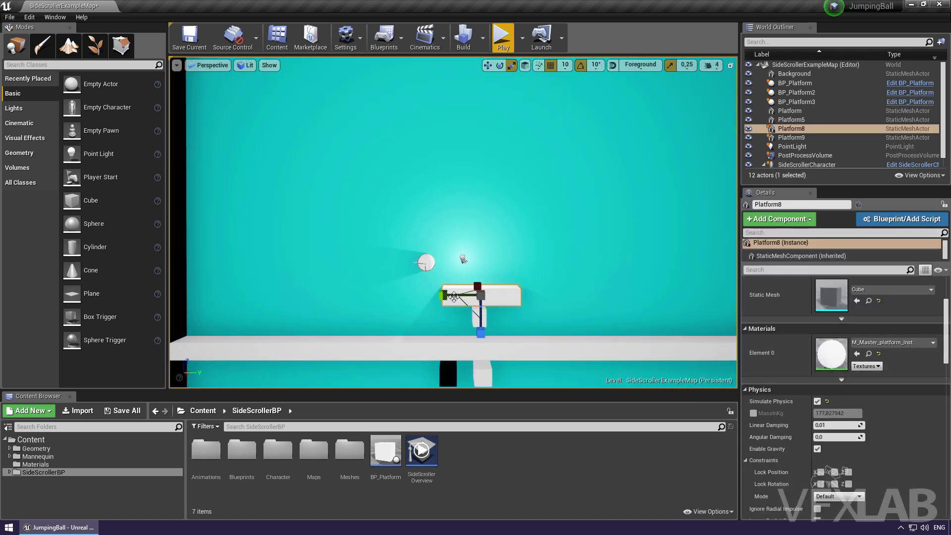
scroll(808, 387, down, 3)
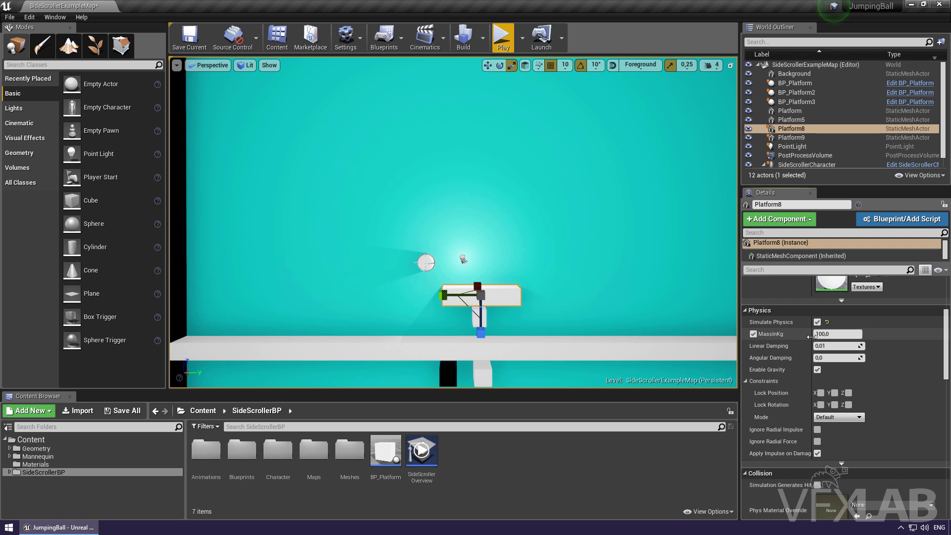
text(5)
key(Return)
click(503, 37)
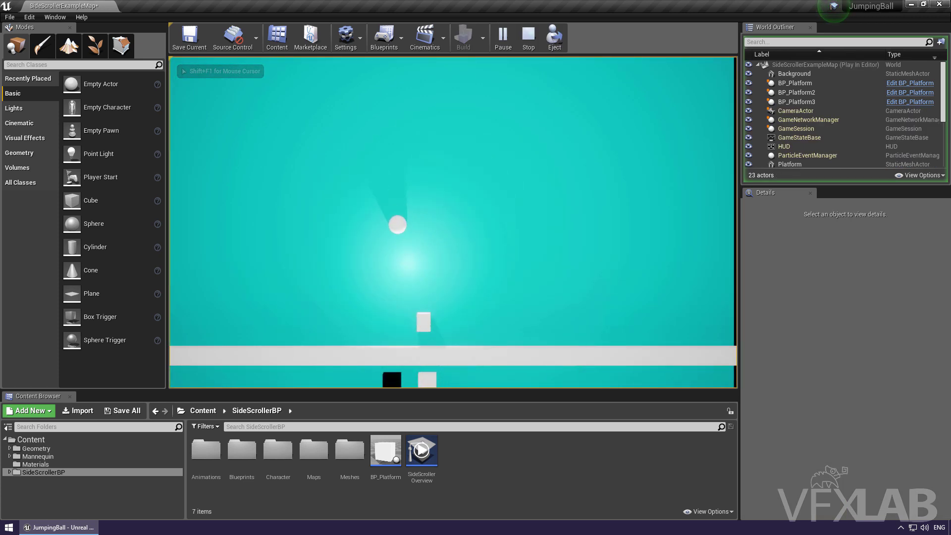
Stop the play test, run and stop another one, then zoom and pan onto the T platform
key(Escape)
drag(418, 238, 446, 213)
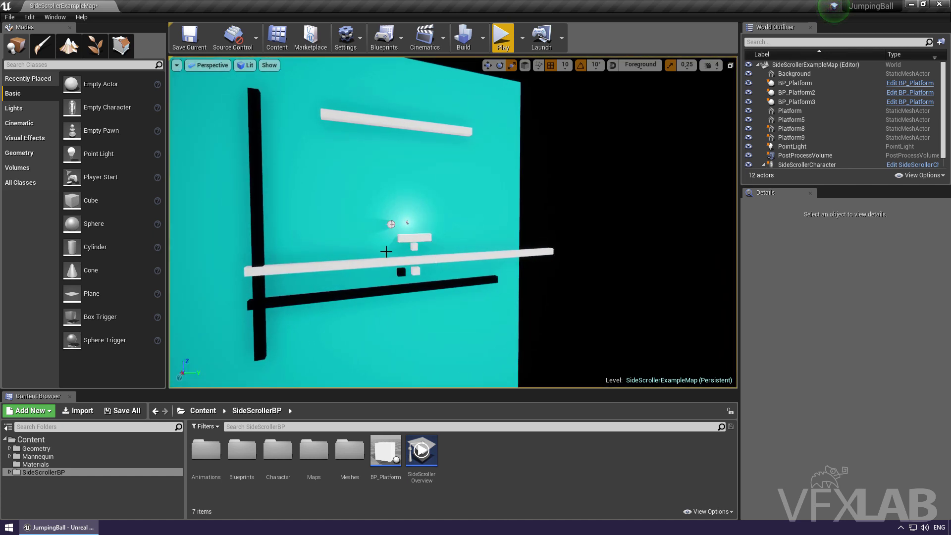
click(503, 37)
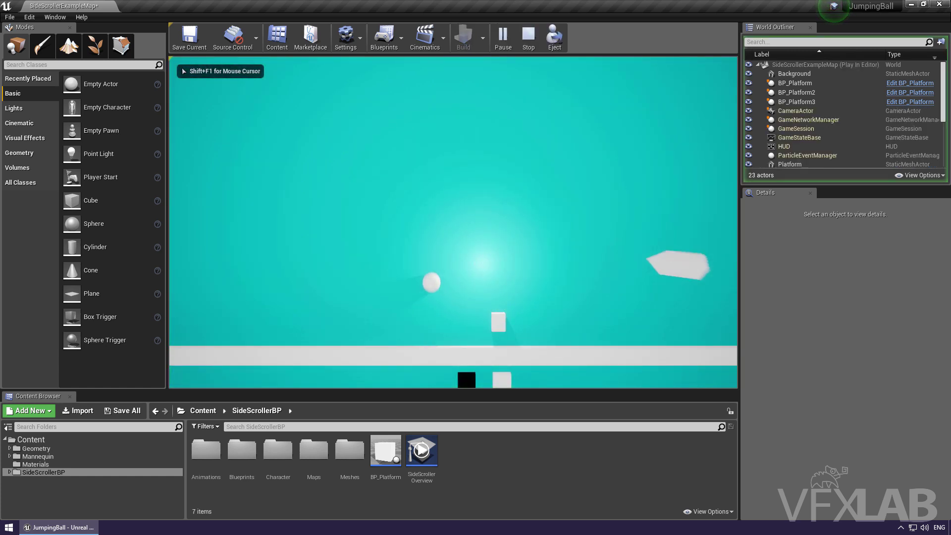
key(Escape)
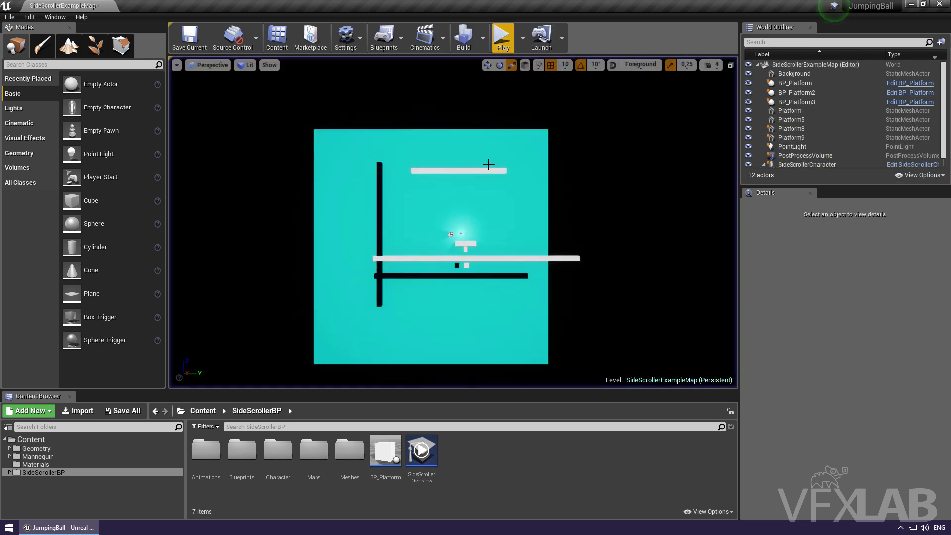
scroll(489, 166, up, 3)
scroll(488, 168, up, 3)
scroll(488, 172, up, 3)
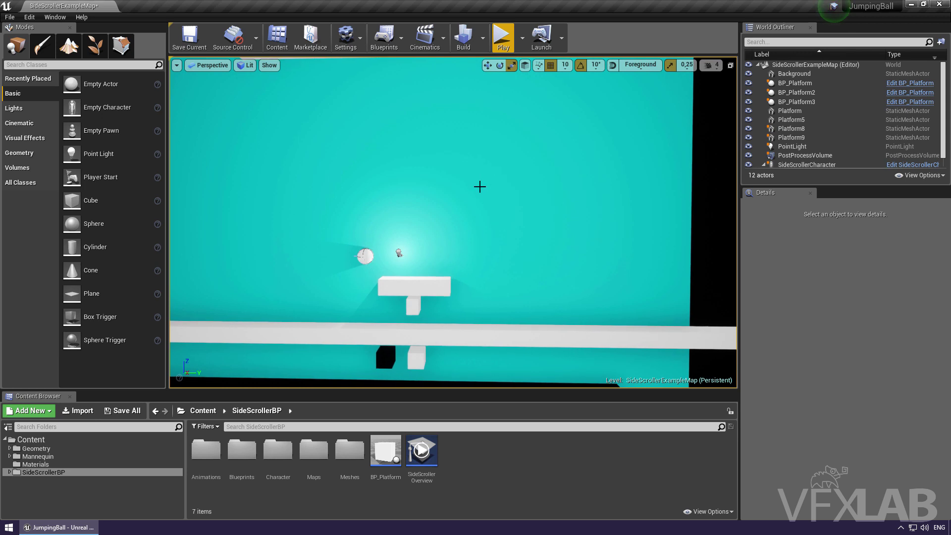
middle_drag(487, 172, 456, 200)
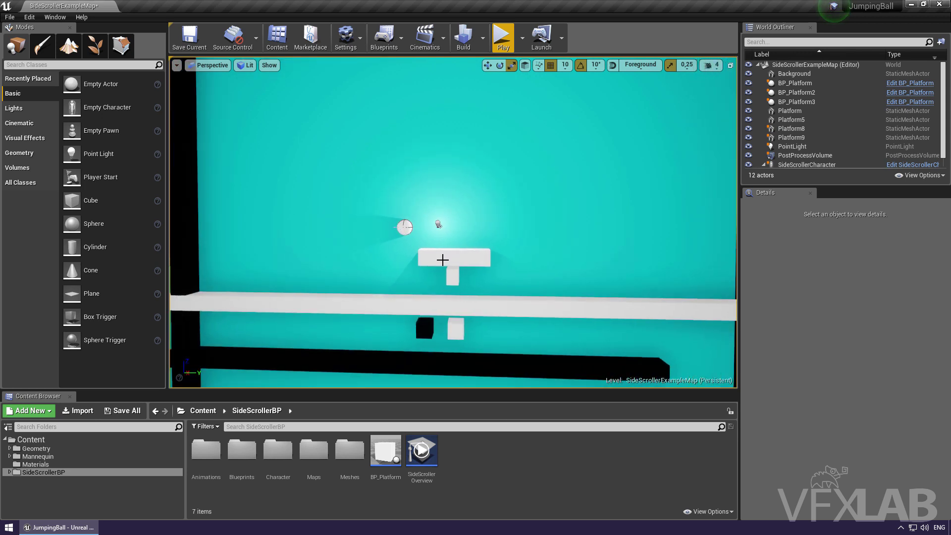
Select Platform8 and tick Lock Position X under its Constraints
click(442, 258)
scroll(754, 303, down, 5)
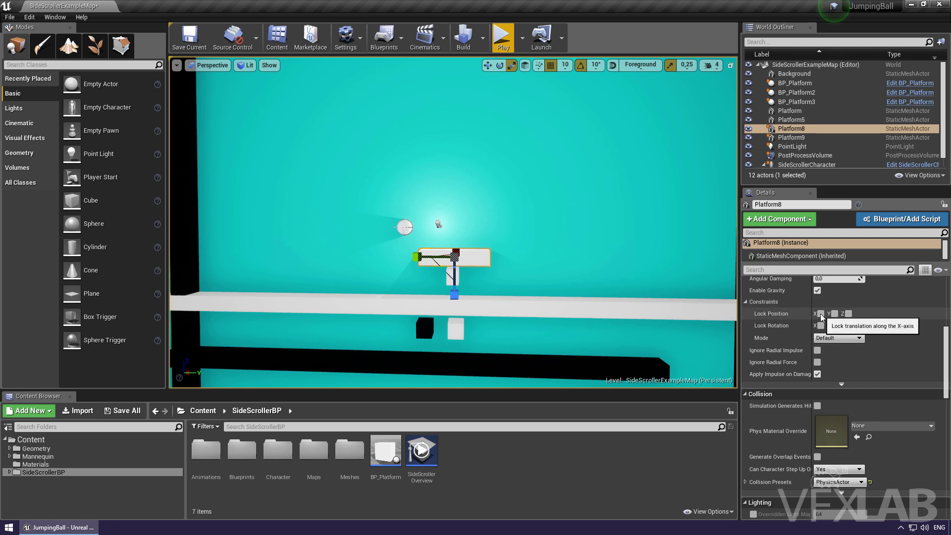
right_drag(508, 260, 537, 217)
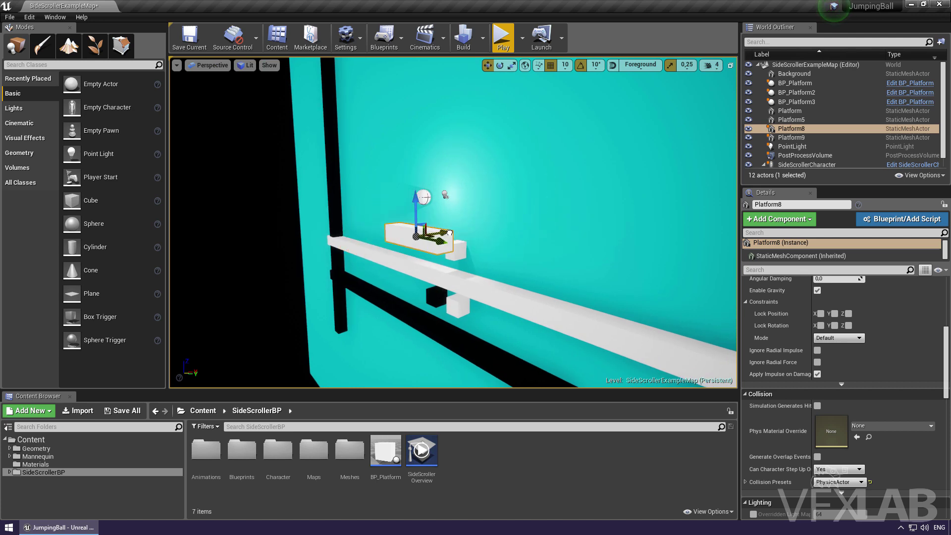
key(ctrl+z)
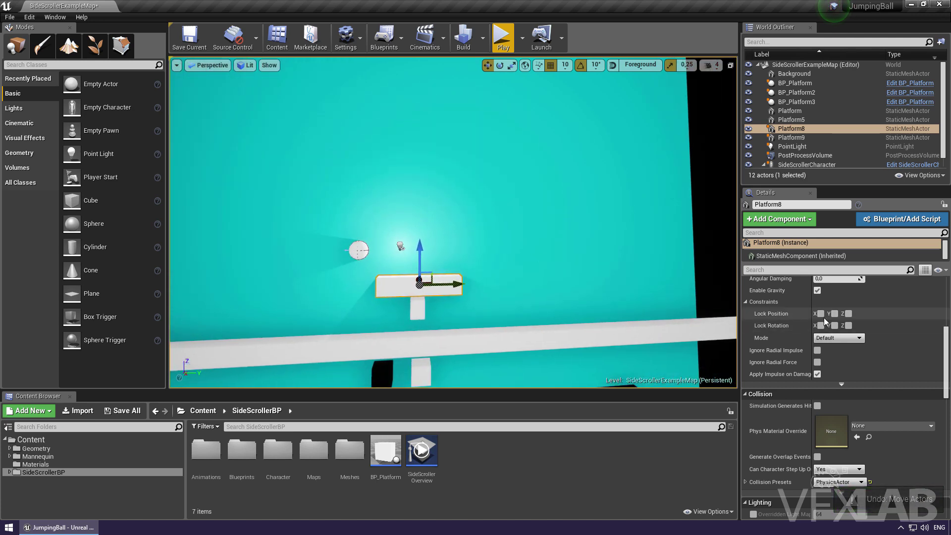
click(821, 314)
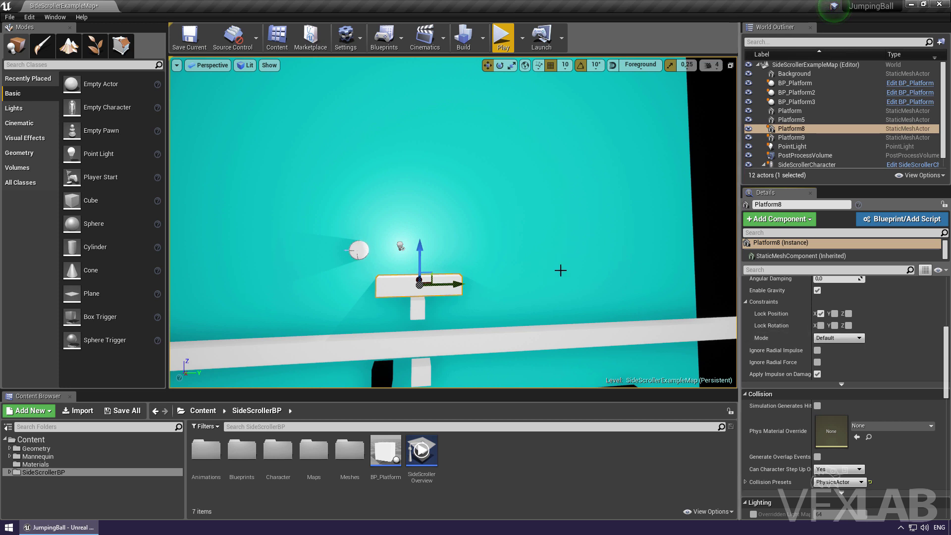
Lock Platform8's rotation on Y and Z, then play-test the constraints and stop
middle_drag(430, 276, 430, 276)
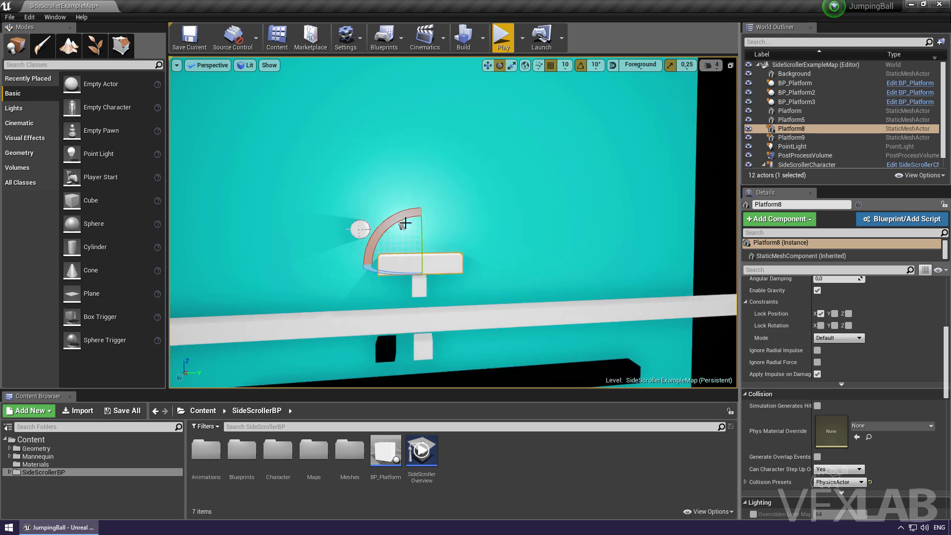
drag(406, 223, 402, 226)
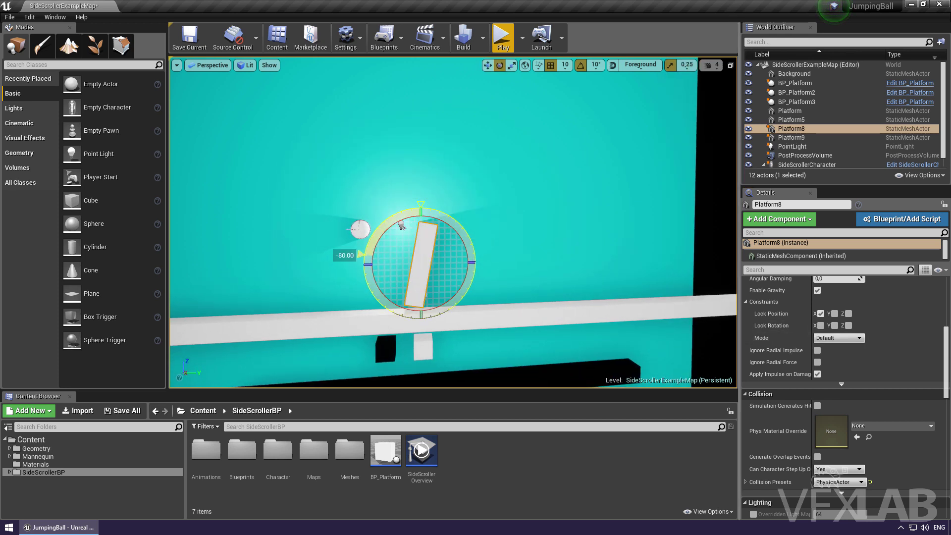
key(ctrl+z)
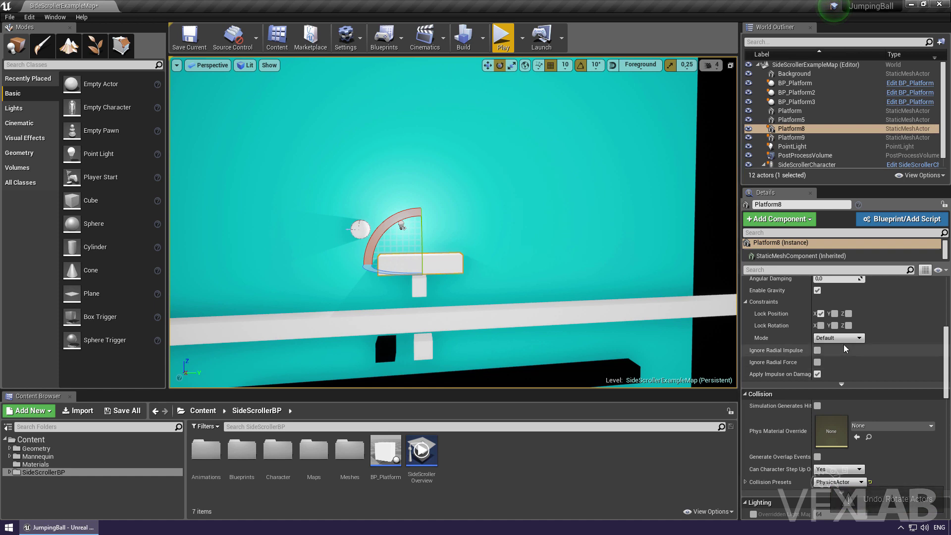
click(835, 326)
click(849, 326)
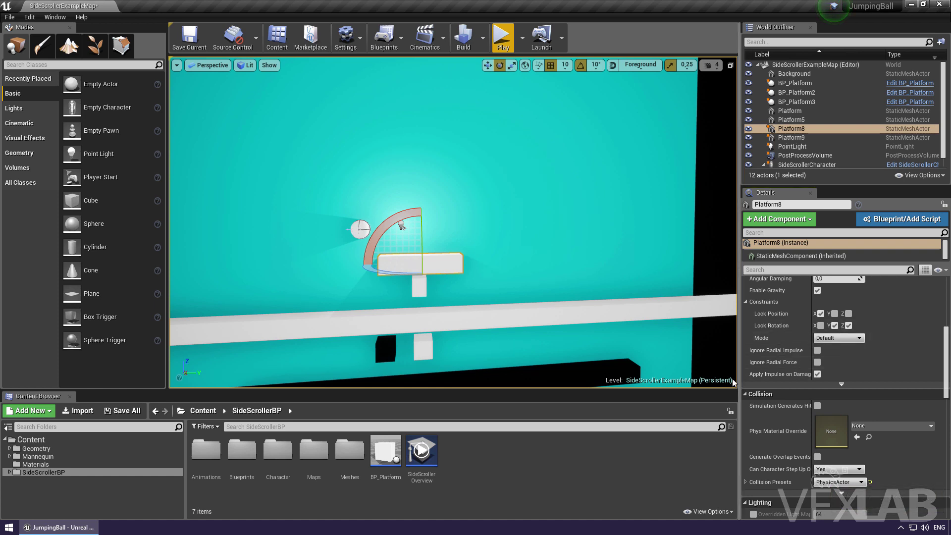
click(504, 37)
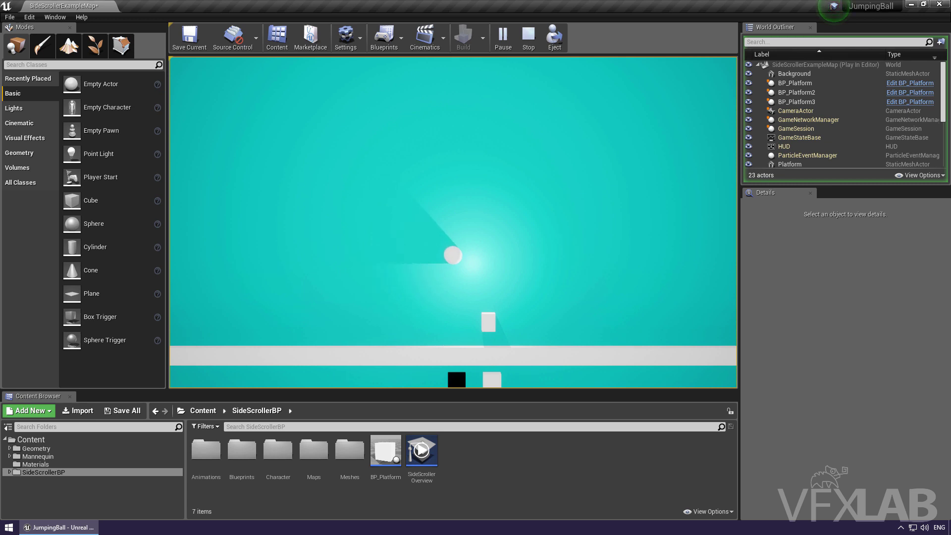
key(Escape)
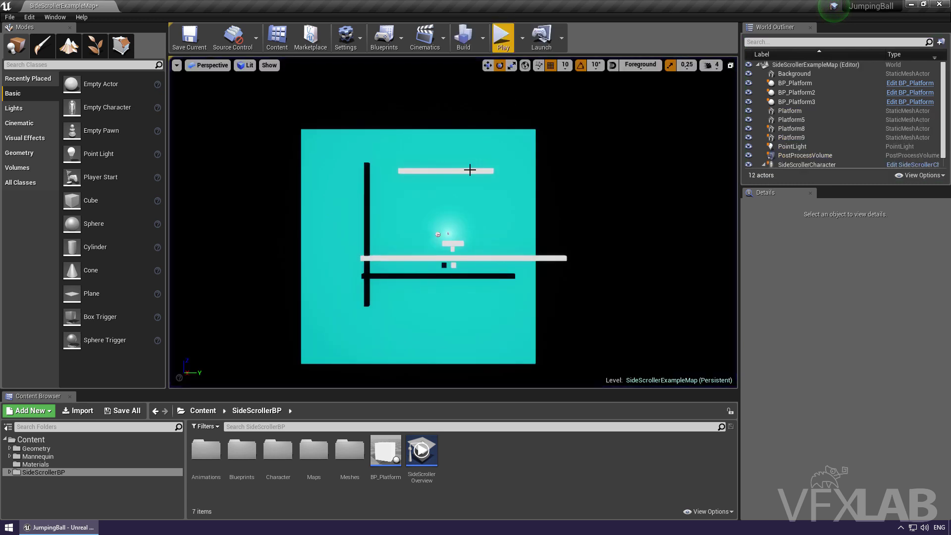
scroll(465, 181, up, 5)
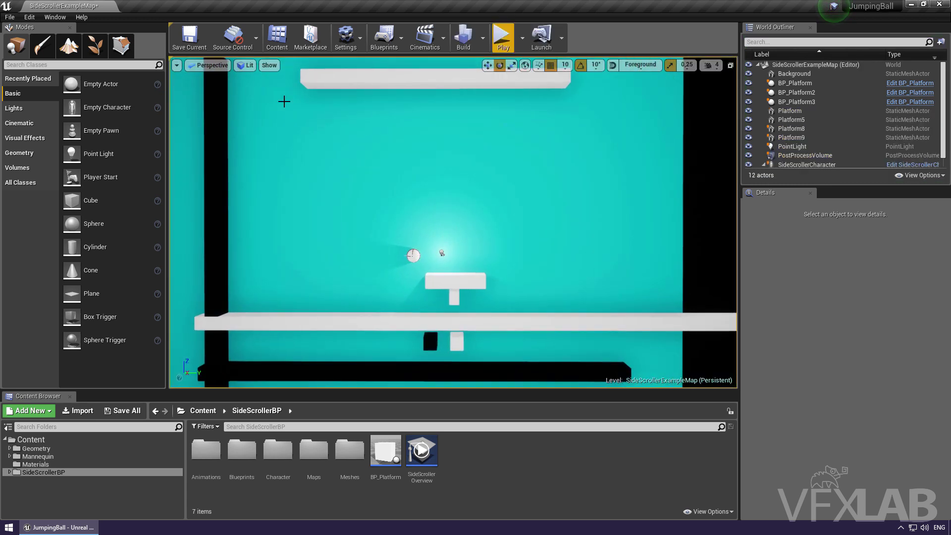
Save the level and delete the Platform9 stem
click(191, 43)
click(452, 276)
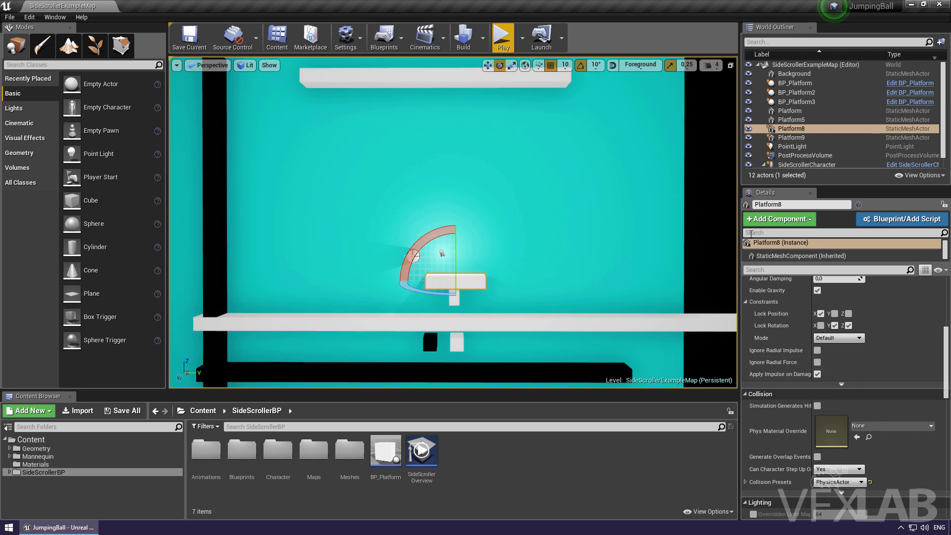
click(841, 385)
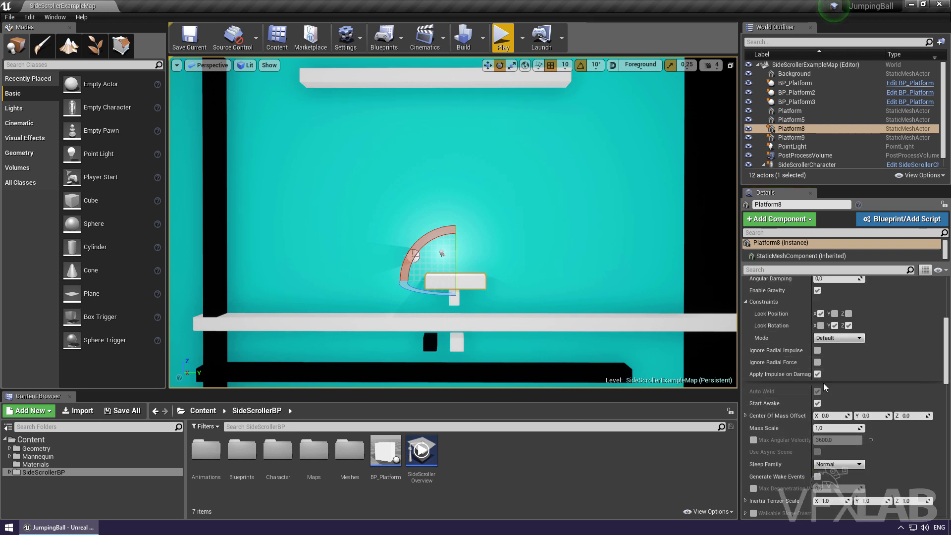
scroll(824, 382, up, 2)
click(455, 299)
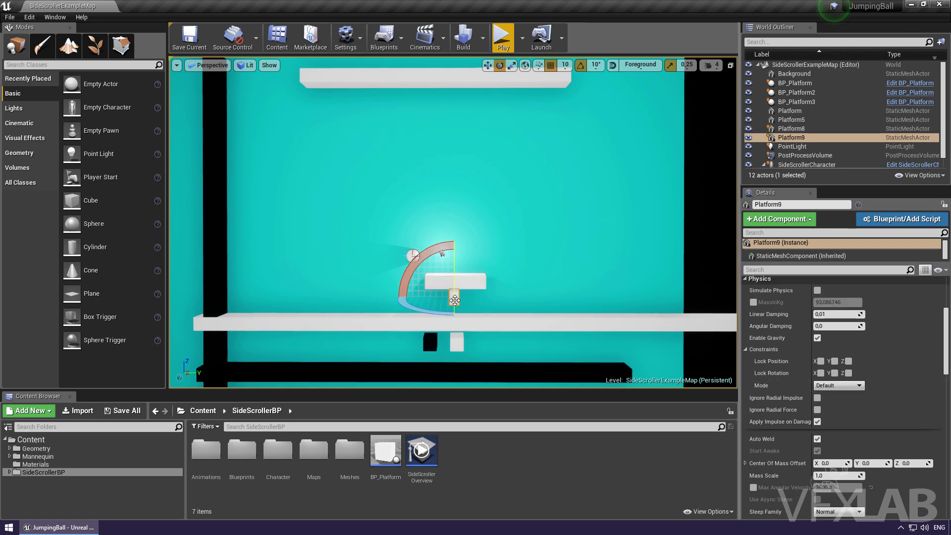
key(Delete)
Untick Enable Gravity on Platform8 and start a play test
click(461, 282)
scroll(895, 412, down, 3)
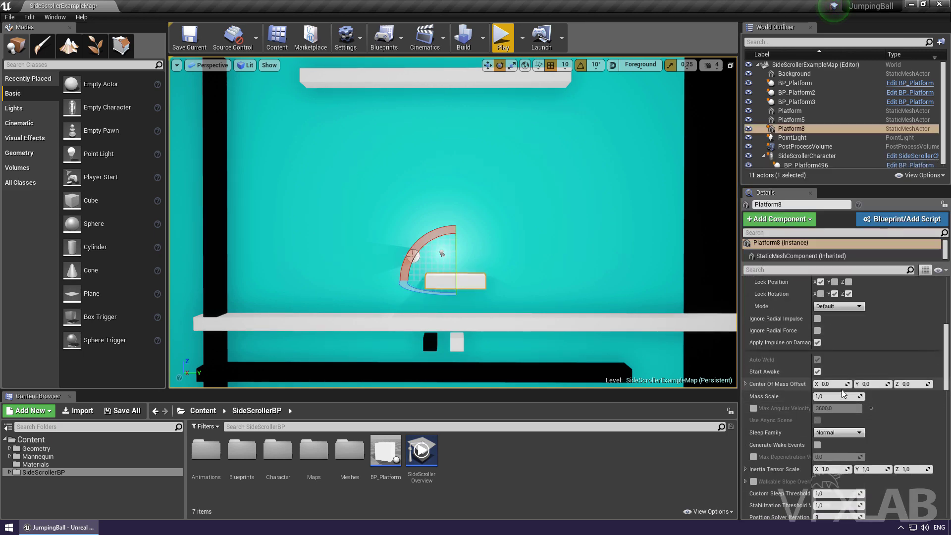
scroll(844, 404, up, 3)
click(818, 322)
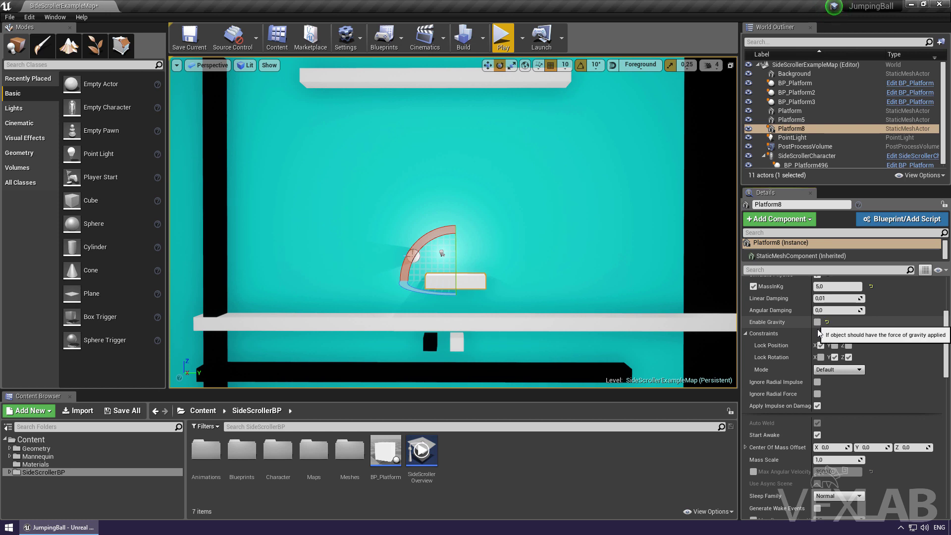
scroll(820, 325, up, 2)
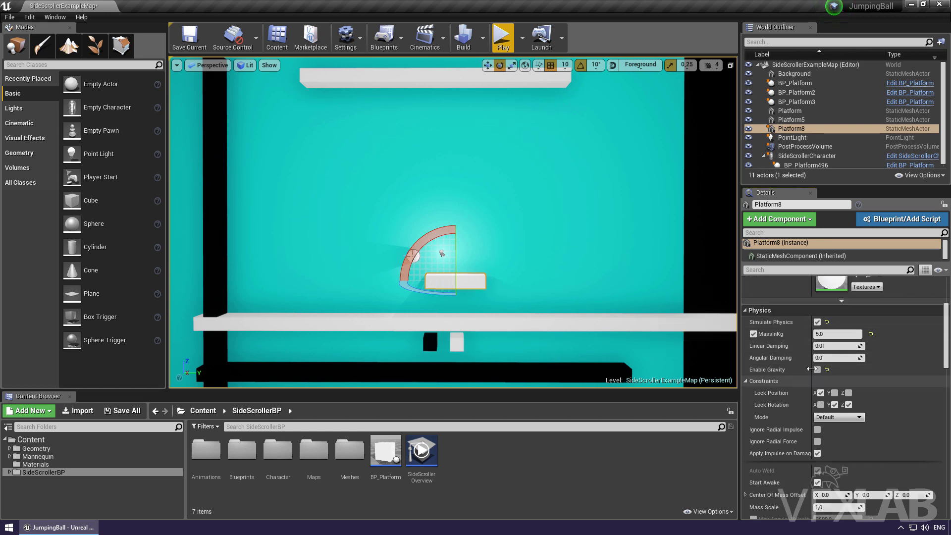
click(503, 38)
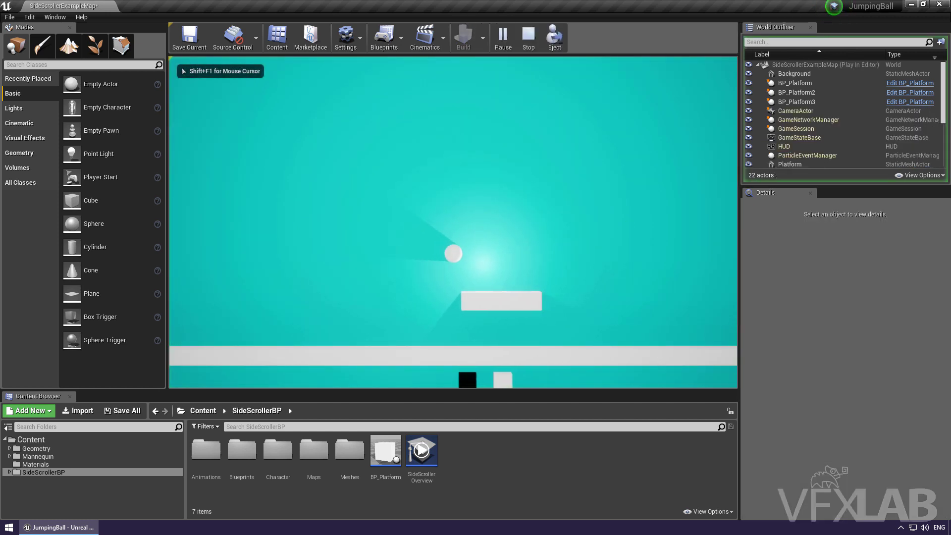
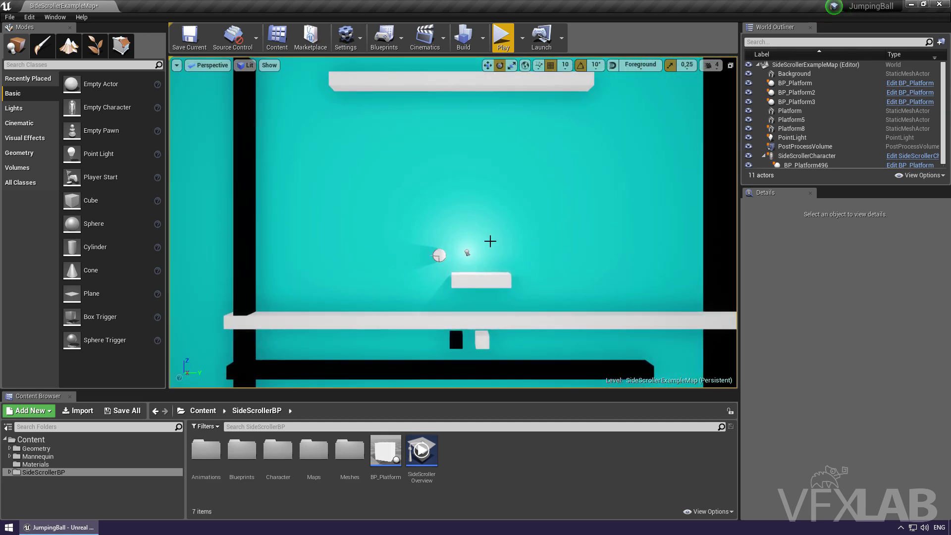
Enable gravity on the physics platform Platform8 and start a play test
click(480, 284)
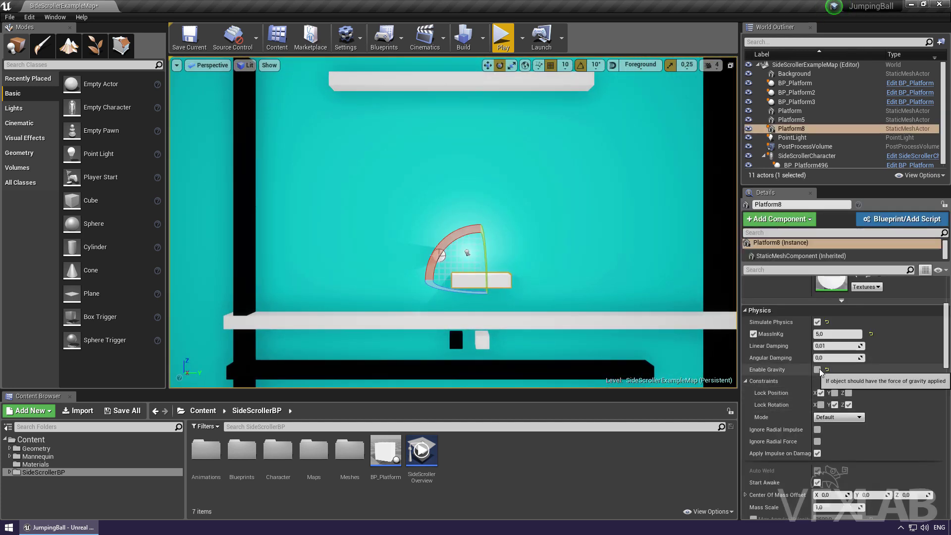
click(818, 369)
scroll(823, 397, down, 3)
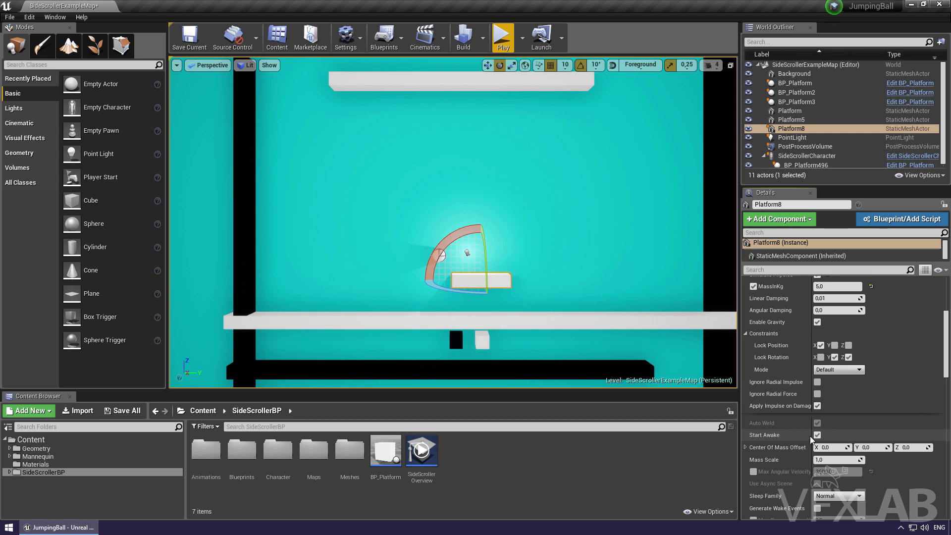
click(502, 38)
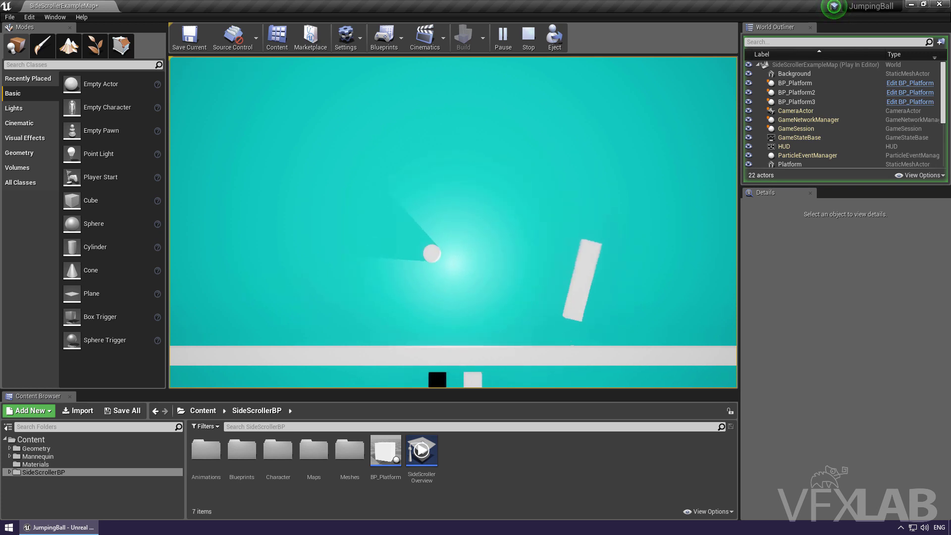
Stop the play test and set Platform8's mass to 100 kg
key(Escape)
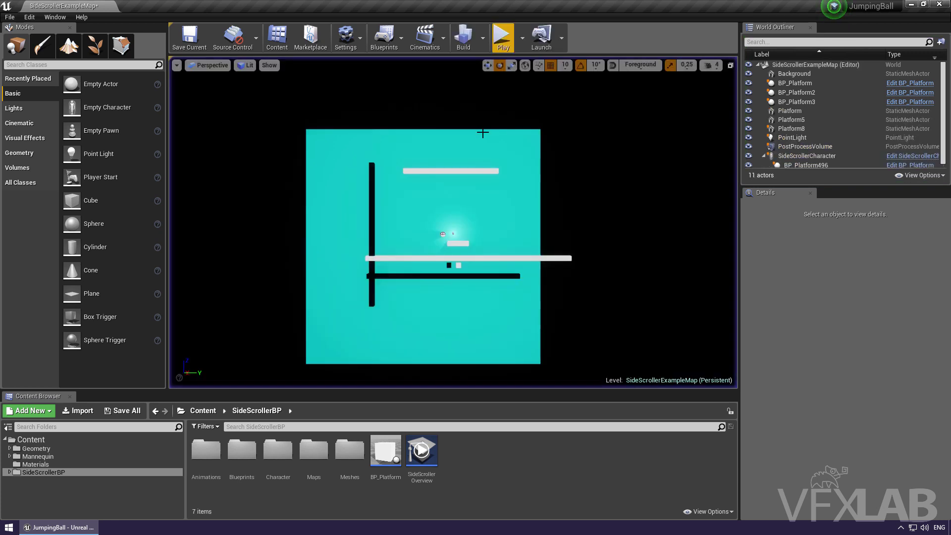
scroll(483, 133, up, 2)
scroll(478, 173, up, 3)
scroll(476, 223, up, 2)
click(474, 299)
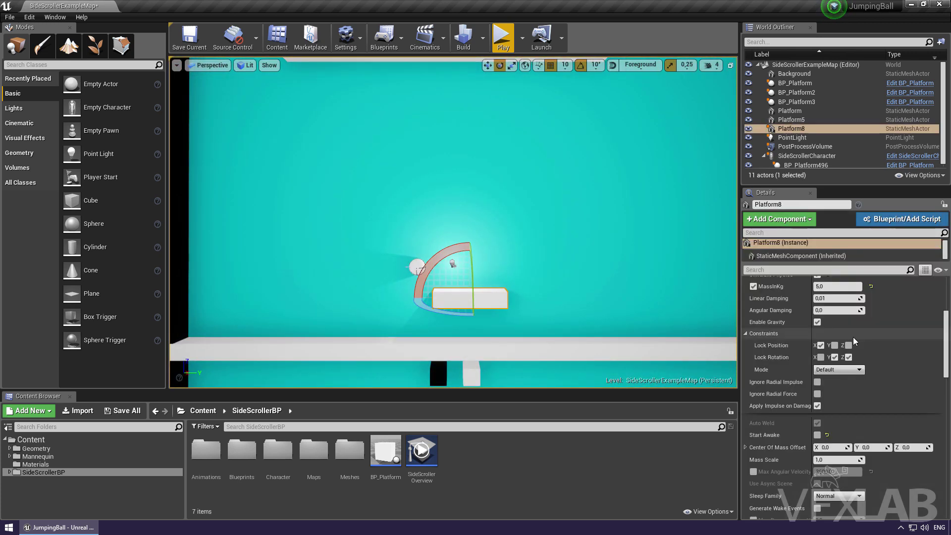
scroll(854, 337, up, 5)
click(872, 365)
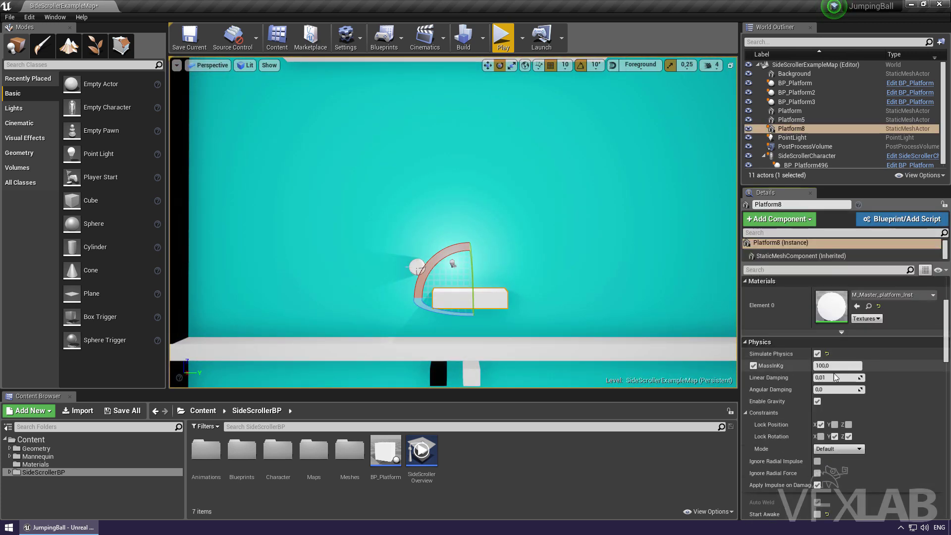
Alt-drag Platform8 to the right to create the copies Platform9 and Platform10
right_click(521, 270)
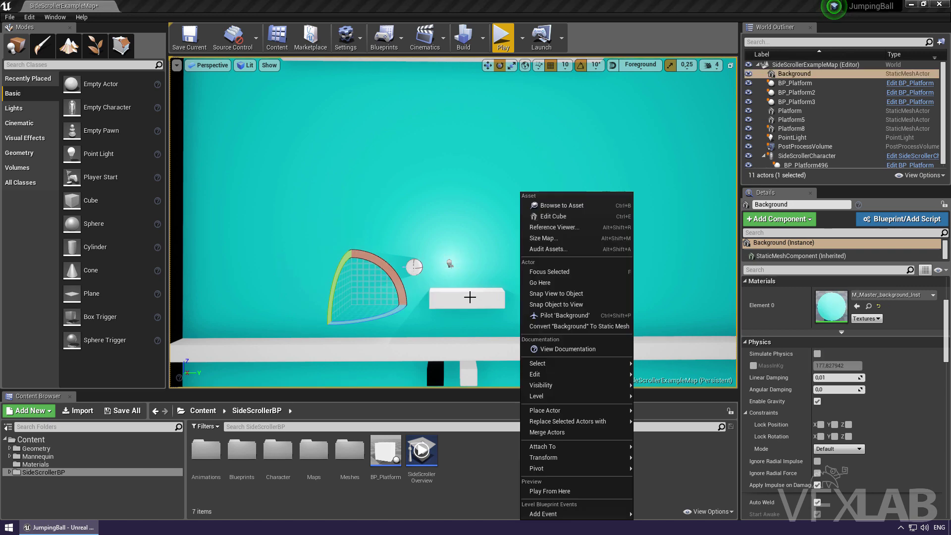
key(Escape)
scroll(826, 437, down, 5)
scroll(827, 436, down, 1)
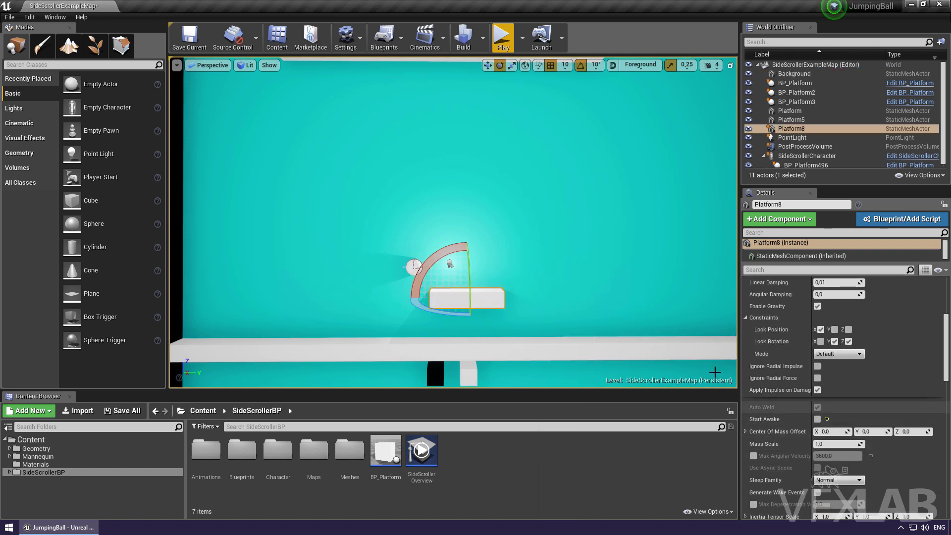
key(r)
key(w)
alt+drag(493, 298, 642, 301)
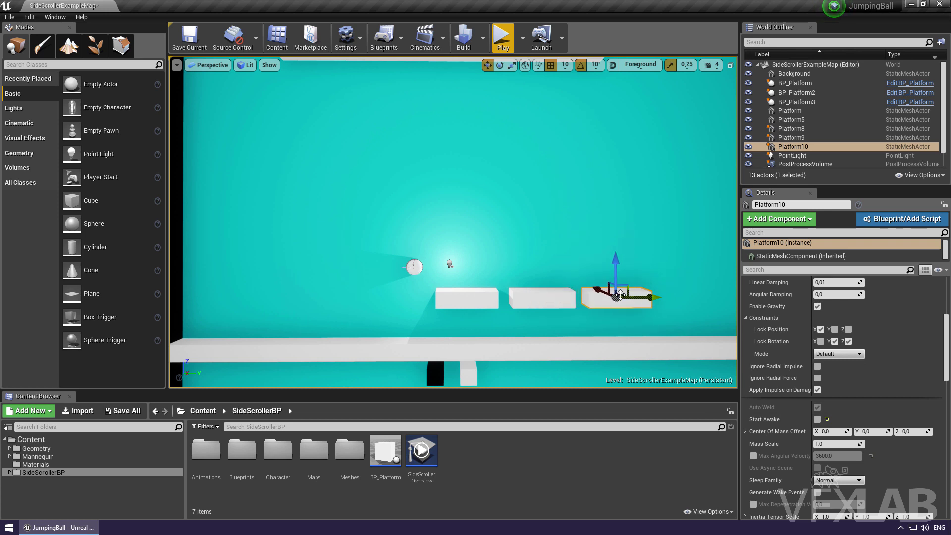
key(Escape)
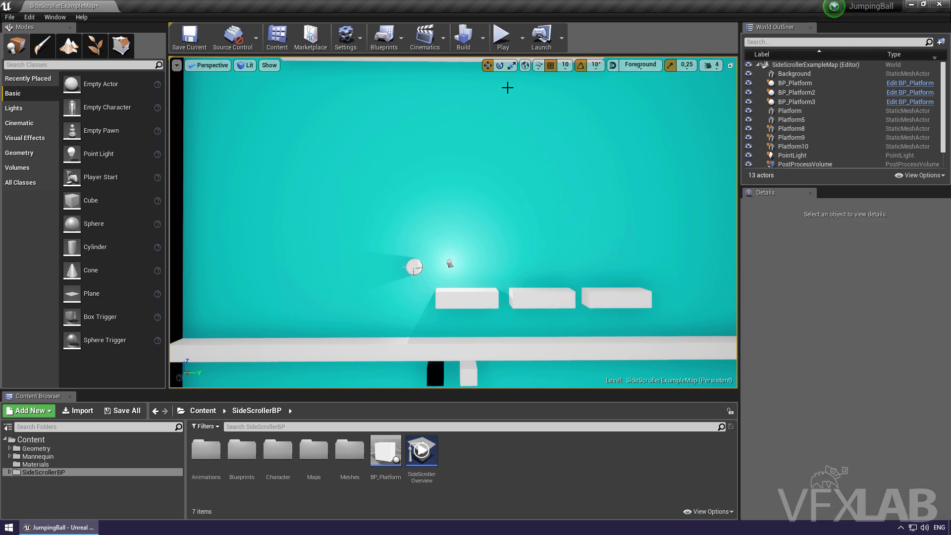
Play-test the level, moving the ball right and jumping, then stop
click(502, 36)
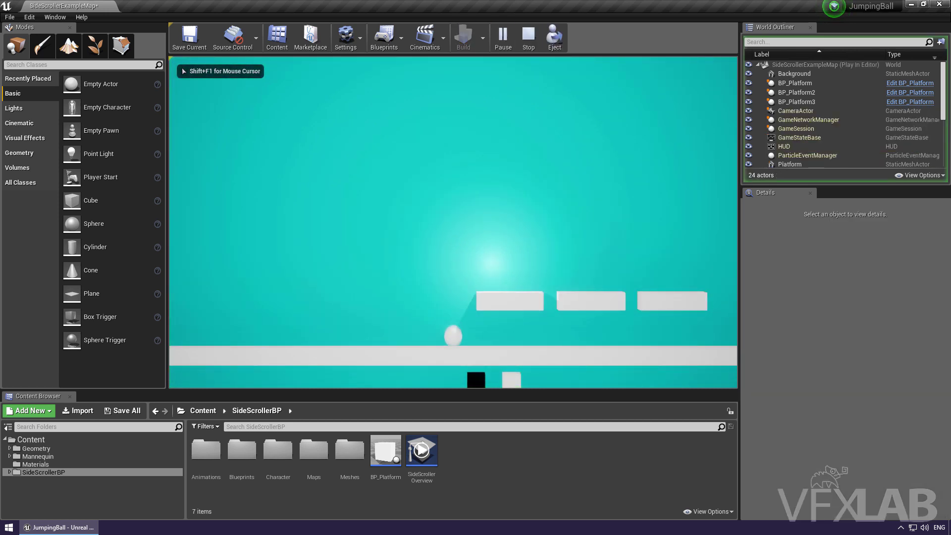
key(d)
key(space)
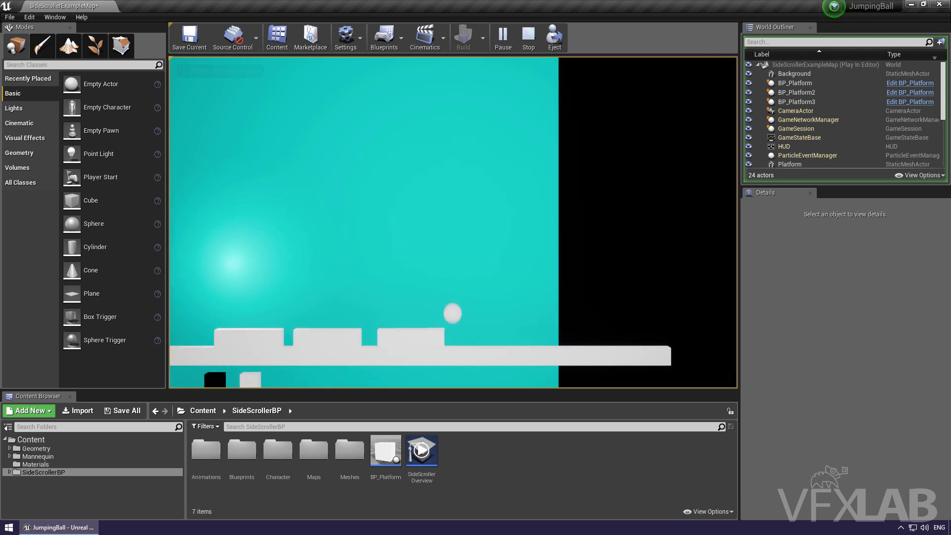
key(Escape)
Alt-drag Platform8 to the left to create Platform11
scroll(395, 185, up, 5)
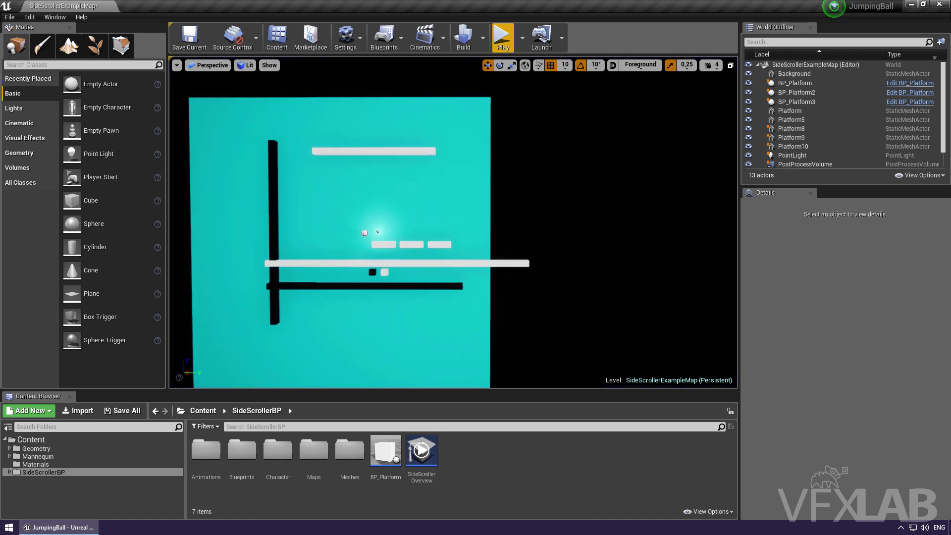
middle_drag(464, 183, 464, 142)
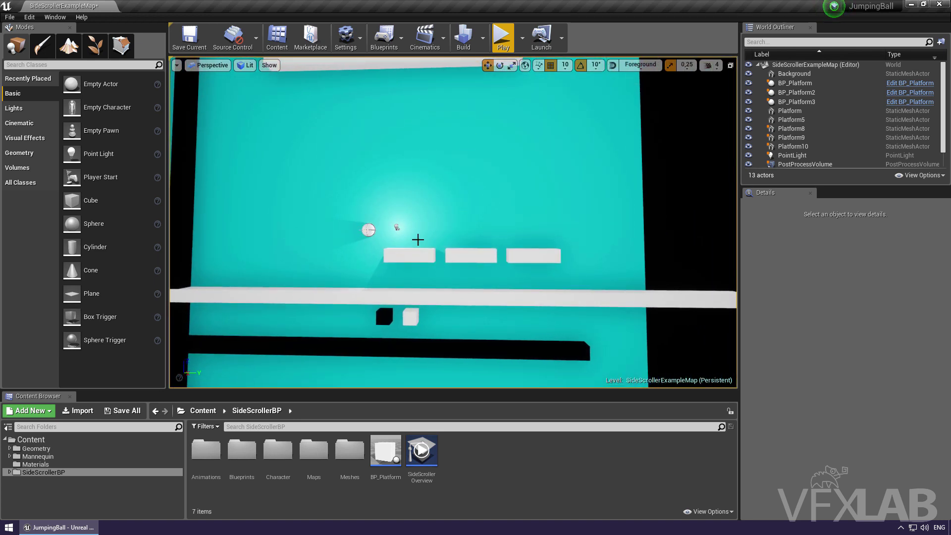
click(421, 264)
alt+drag(444, 256, 338, 255)
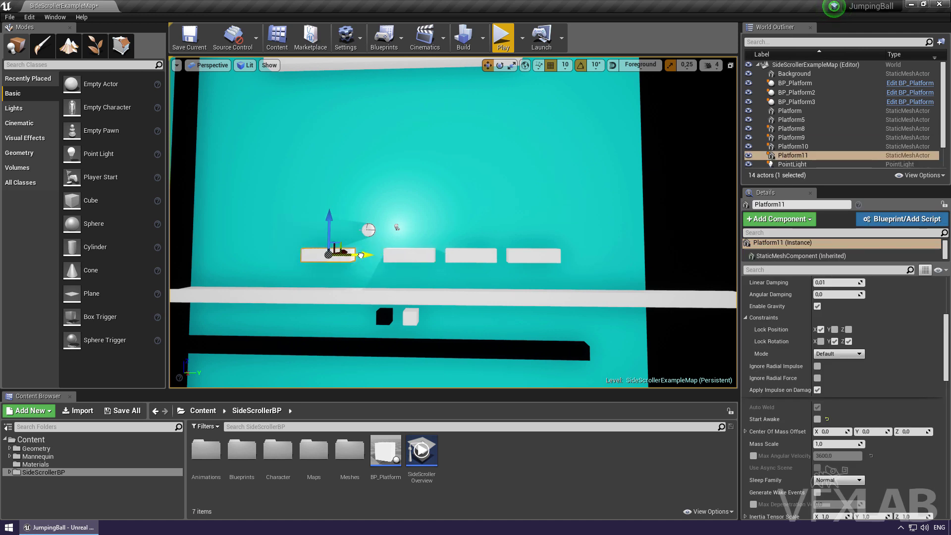
Reset Start Awake to default and turn off Simulate Physics on Platform11
click(827, 420)
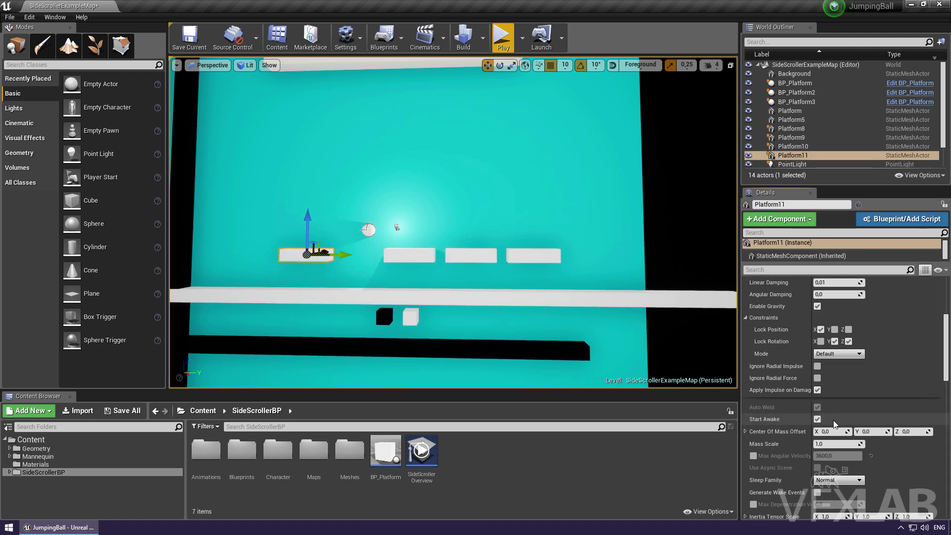
scroll(838, 419, up, 3)
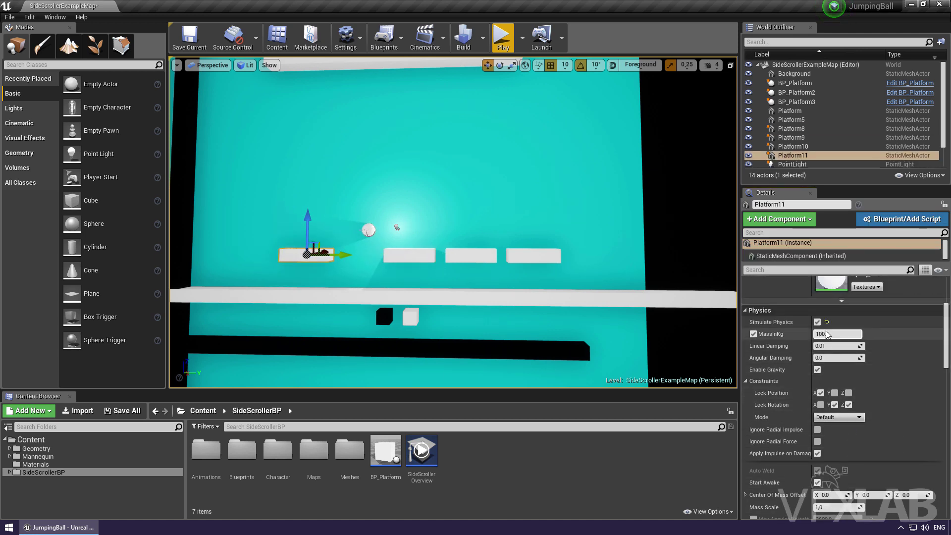
click(818, 322)
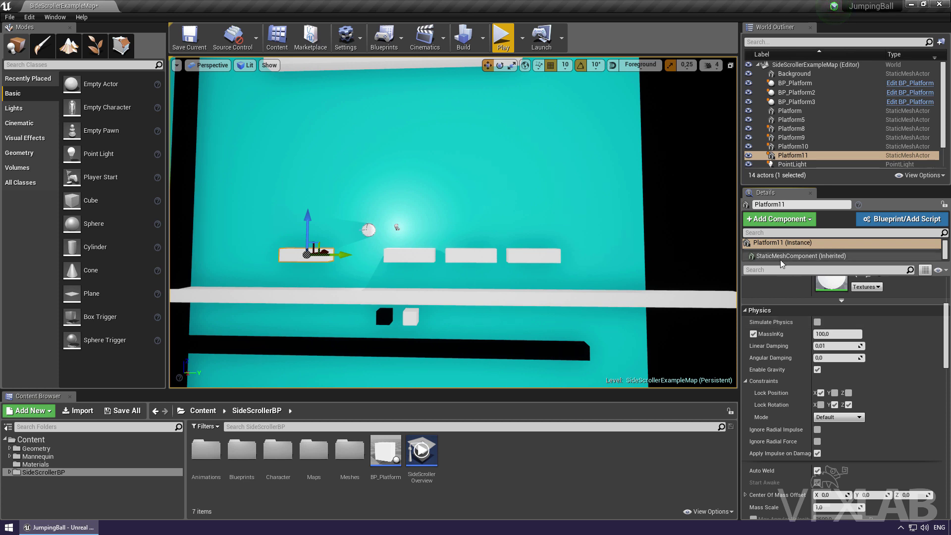
drag(777, 266, 778, 329)
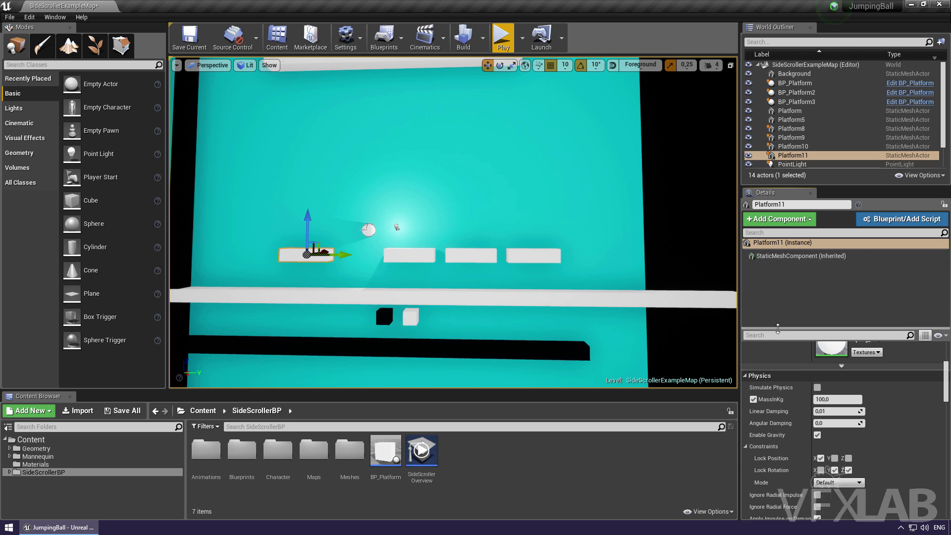
right_drag(310, 259, 307, 258)
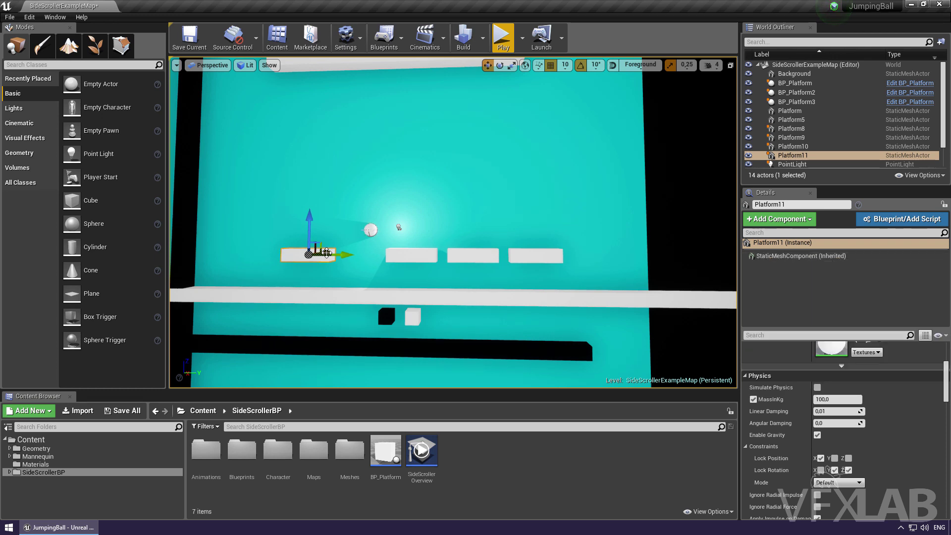
Add a Rotating Movement component to Platform11, found by searching 'move'
click(771, 224)
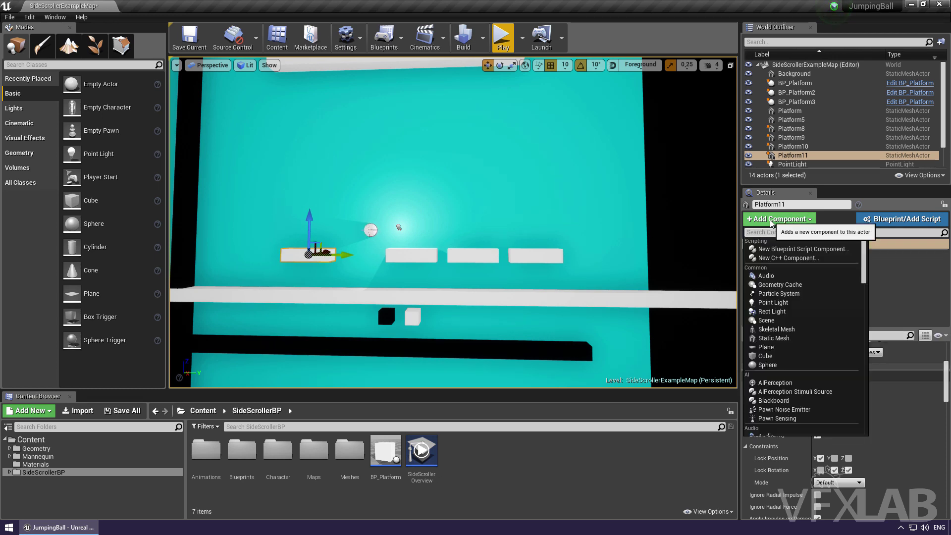
text(move)
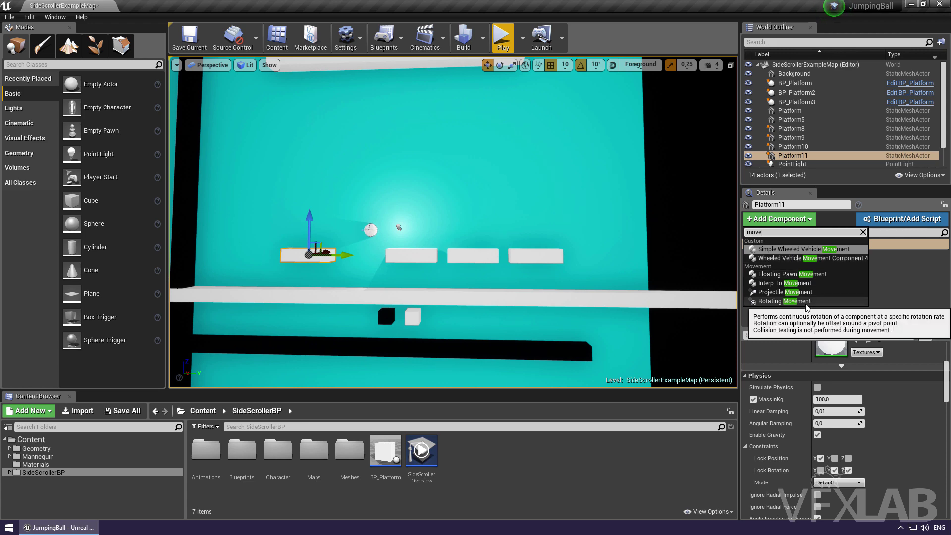
click(792, 301)
click(310, 255)
Alt-drag Platform11 upward on Z to create the copy Platform12 above it
scroll(312, 250, up, 2)
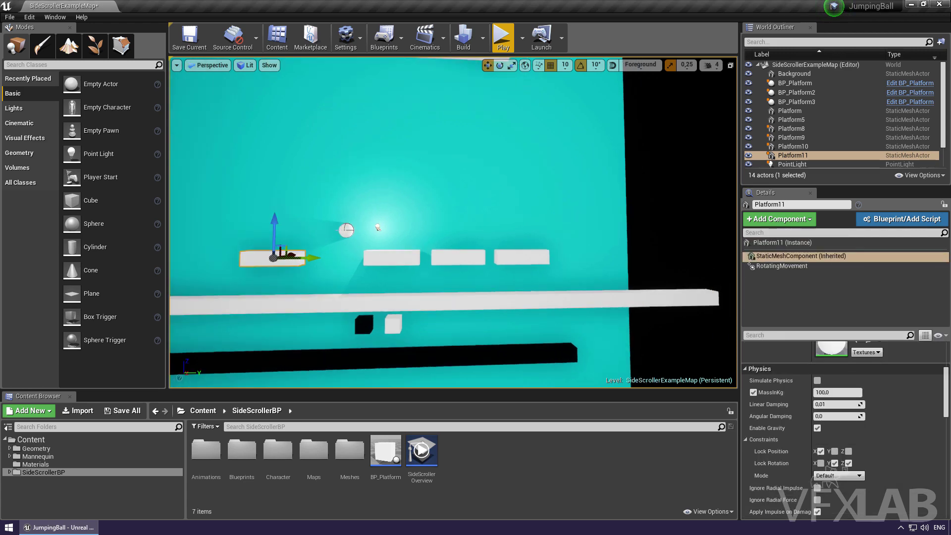
scroll(313, 252, up, 2)
mouse_move(314, 253)
mouse_down()
mouse_move(293, 247)
mouse_move(311, 216)
mouse_move(323, 150)
mouse_up()
click(316, 238)
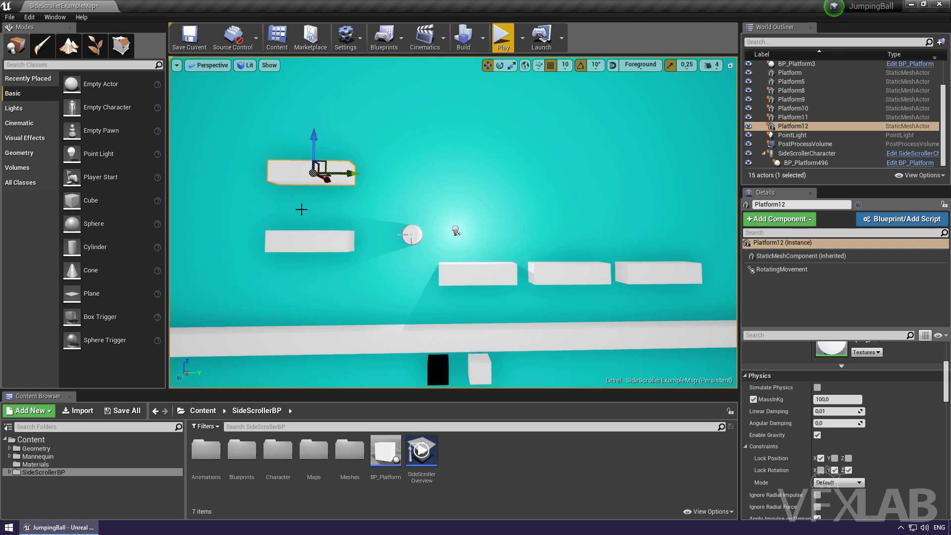
Inspect Platform11's mesh and actor settings, undoing an accidental duplicate
click(324, 245)
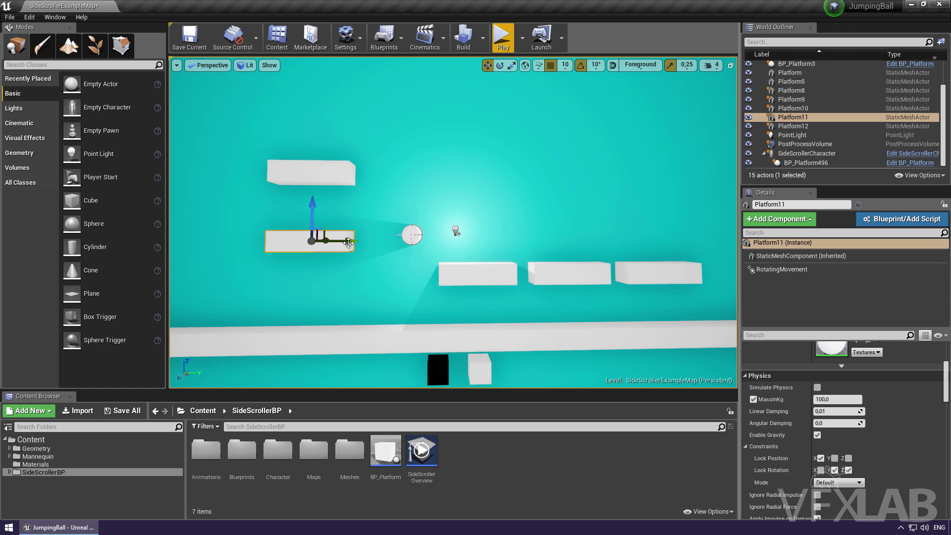
click(790, 258)
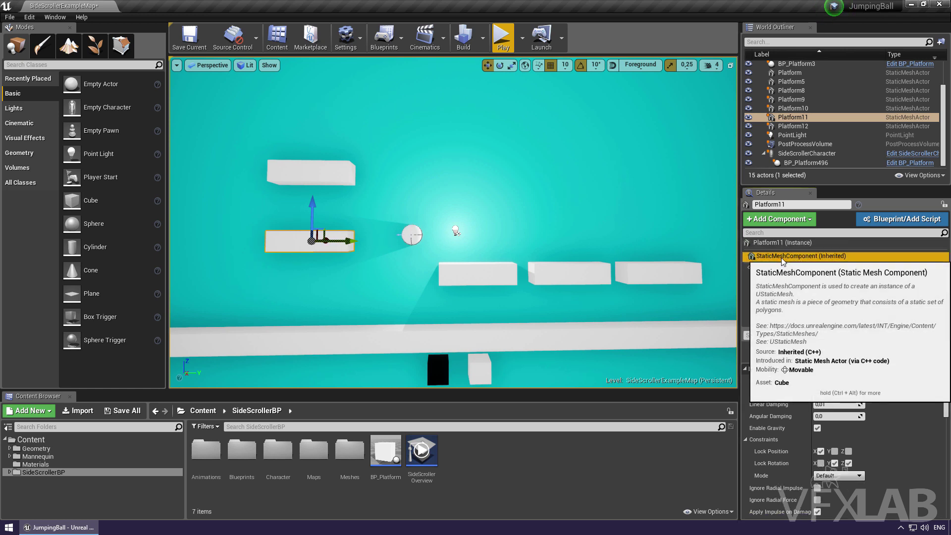
click(810, 243)
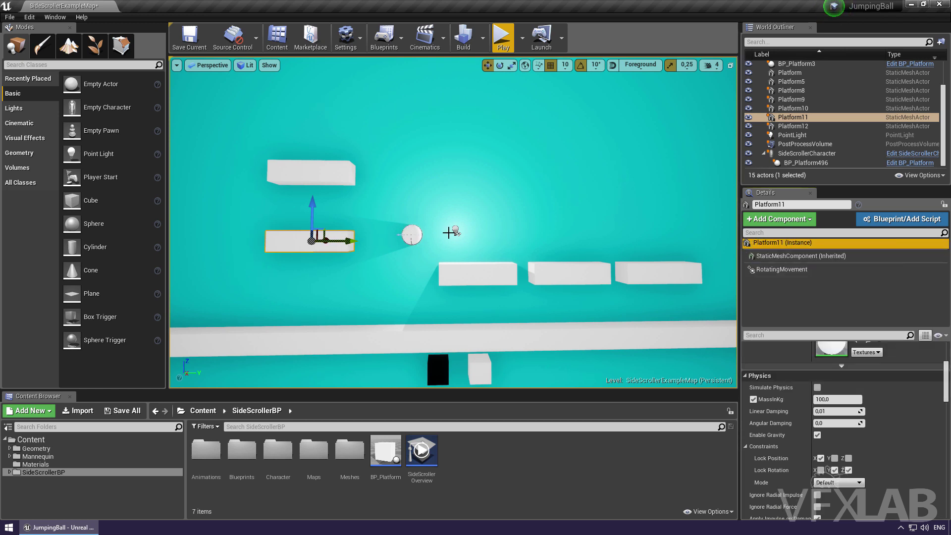
alt+drag(316, 216, 332, 258)
key(ctrl+z)
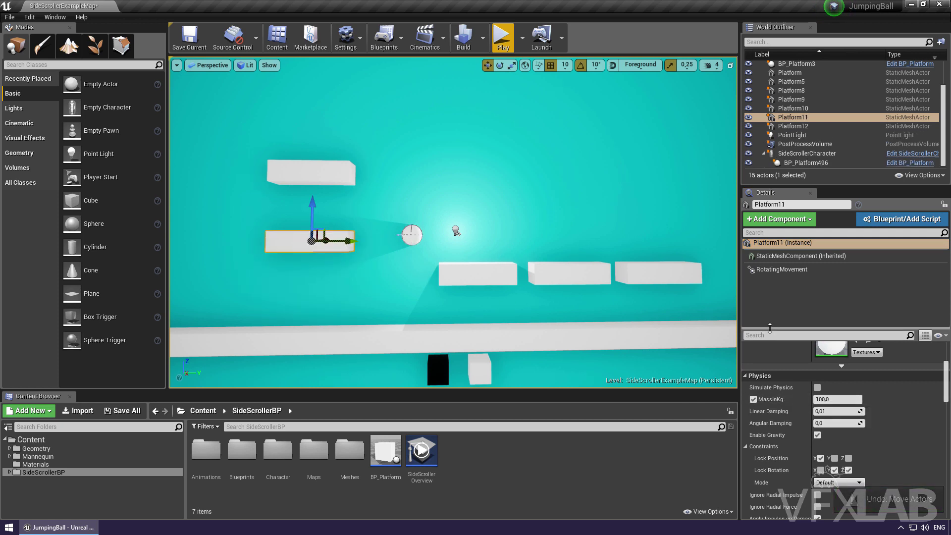
drag(771, 328, 771, 292)
Give Platform12 an Interp To Movement component, found by searching 'inte'
click(343, 170)
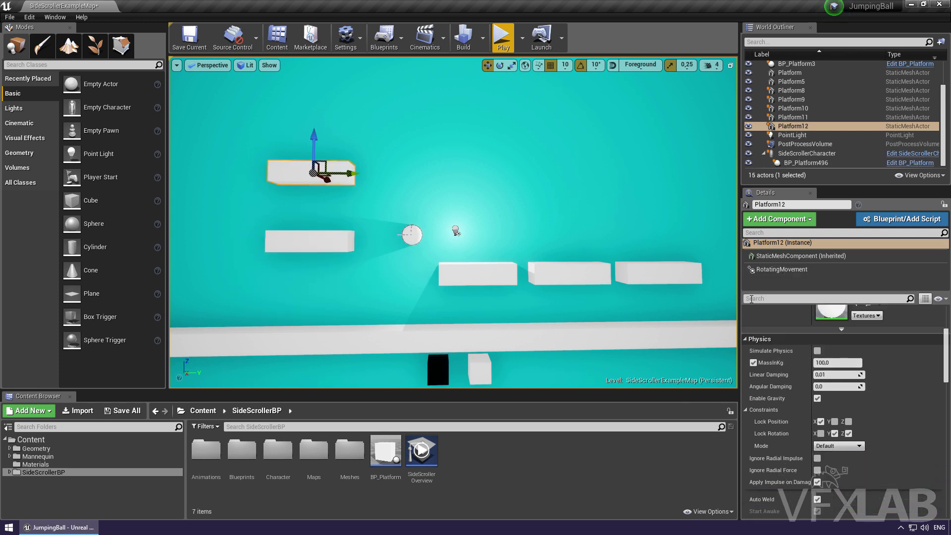
click(792, 272)
click(781, 219)
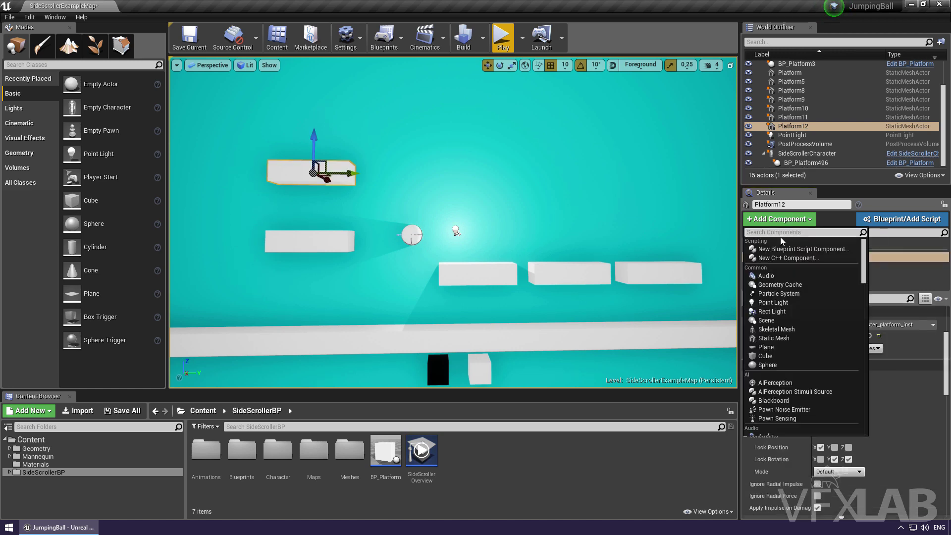
text(inte)
click(789, 249)
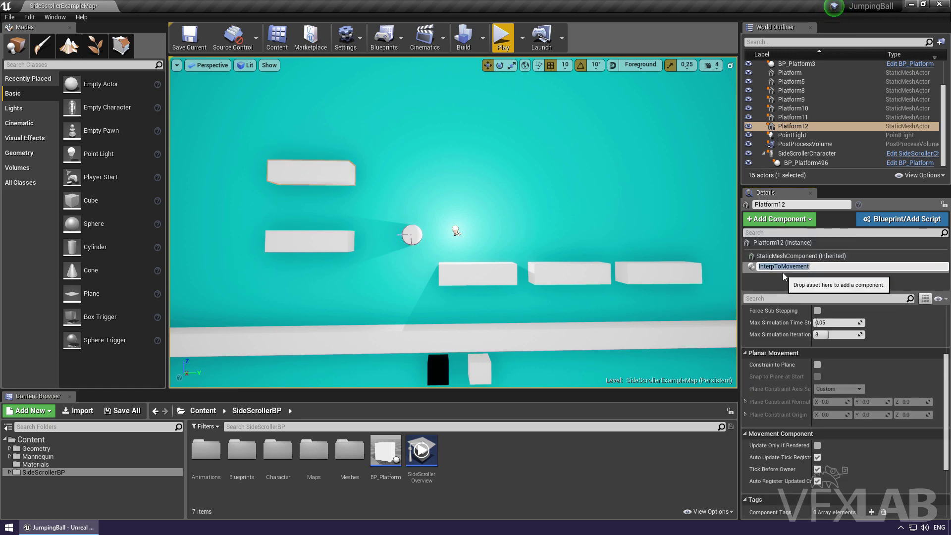
Play-test the level, stop it, and reselect Platform11
click(509, 47)
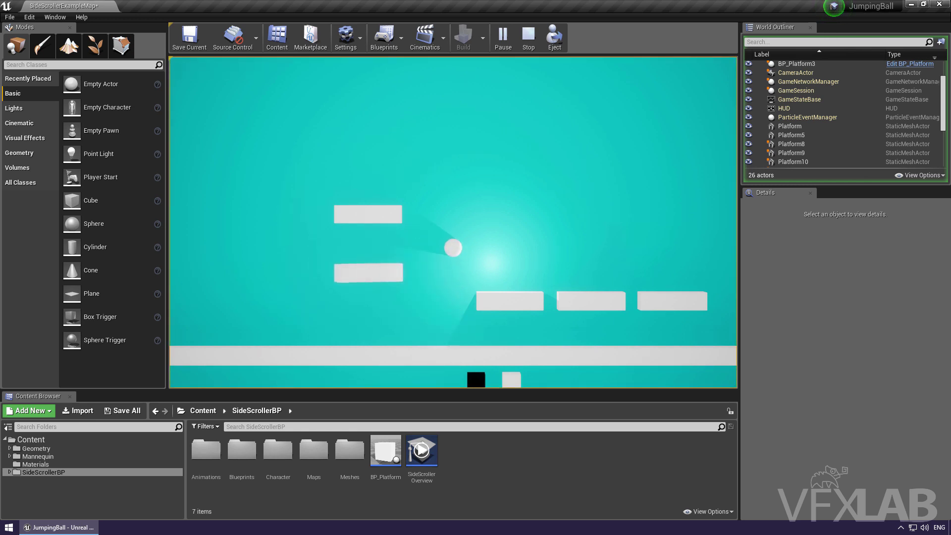
key(Escape)
scroll(452, 245, up, 2)
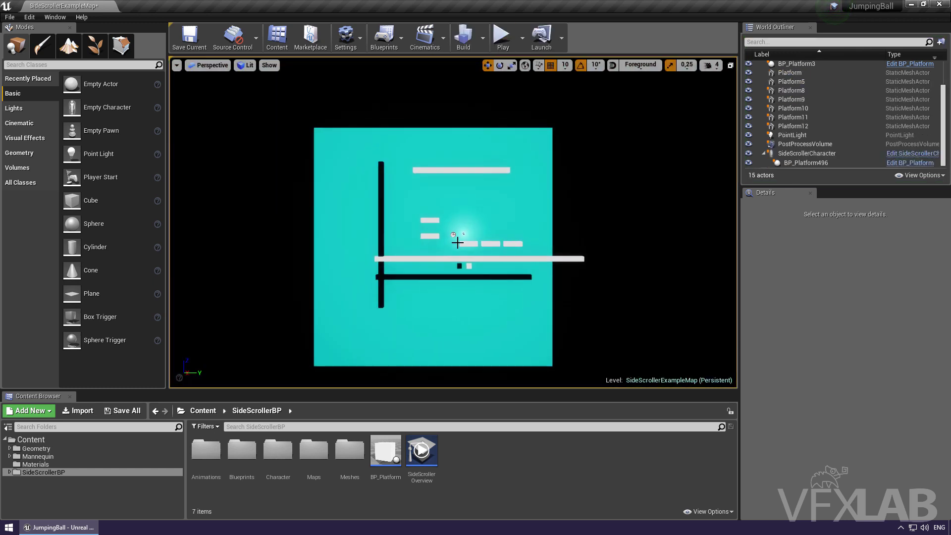
scroll(451, 251, up, 2)
scroll(422, 233, up, 2)
scroll(412, 238, up, 2)
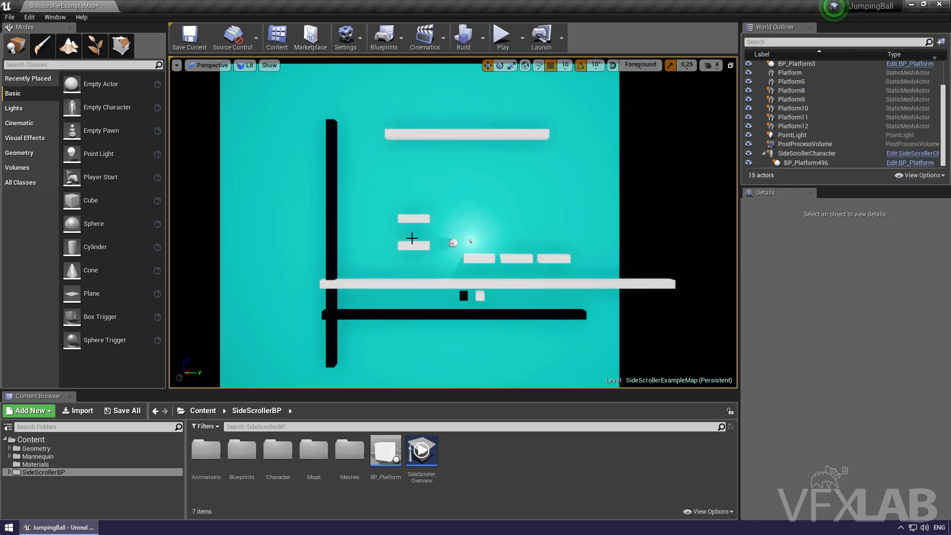
scroll(412, 239, up, 2)
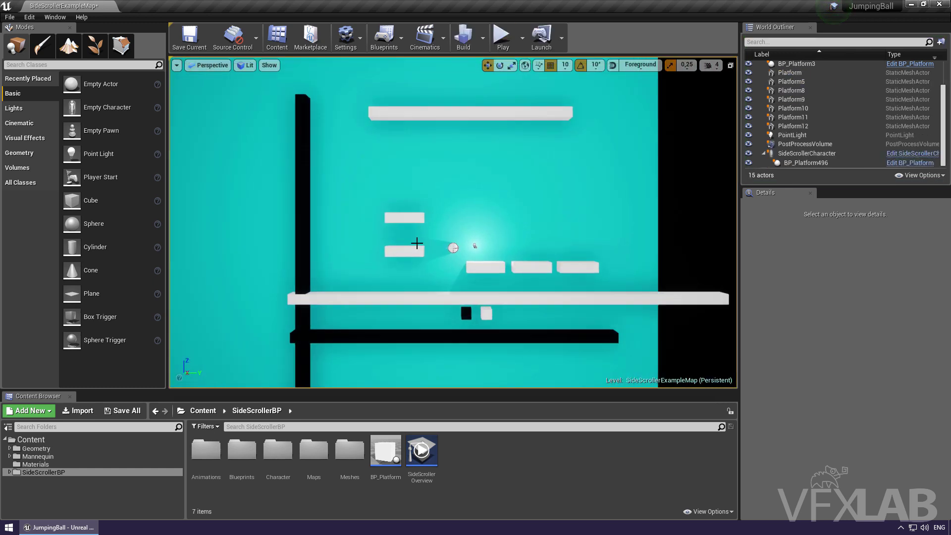
scroll(414, 247, up, 2)
click(404, 257)
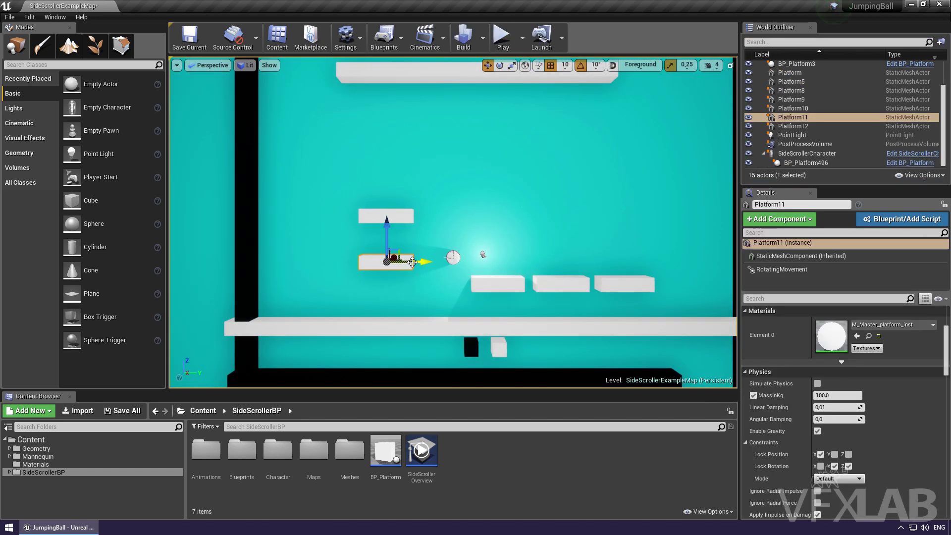
Change Platform11's RotatingMovement rate from 180 on Z to 0 on Z and 90 on X
click(795, 271)
scroll(829, 407, up, 3)
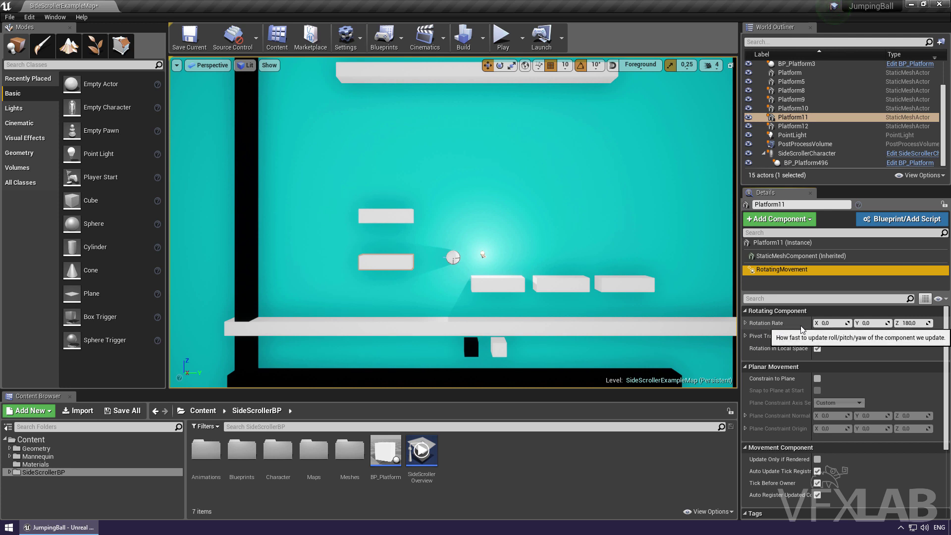
click(922, 323)
text(0)
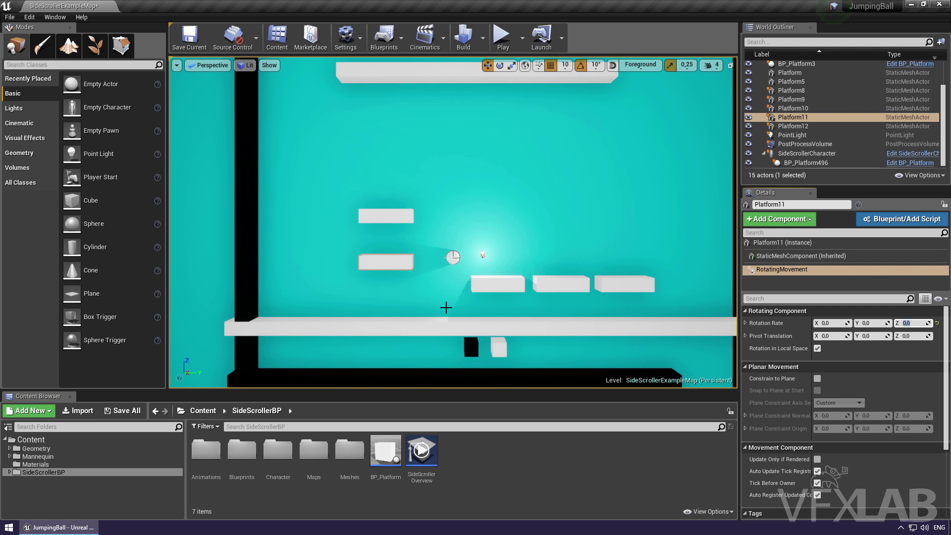
Try tilting Platform11 with the rotate tool, undo it, and reselect its RotatingMovement component
click(410, 259)
key(e)
drag(426, 231, 430, 270)
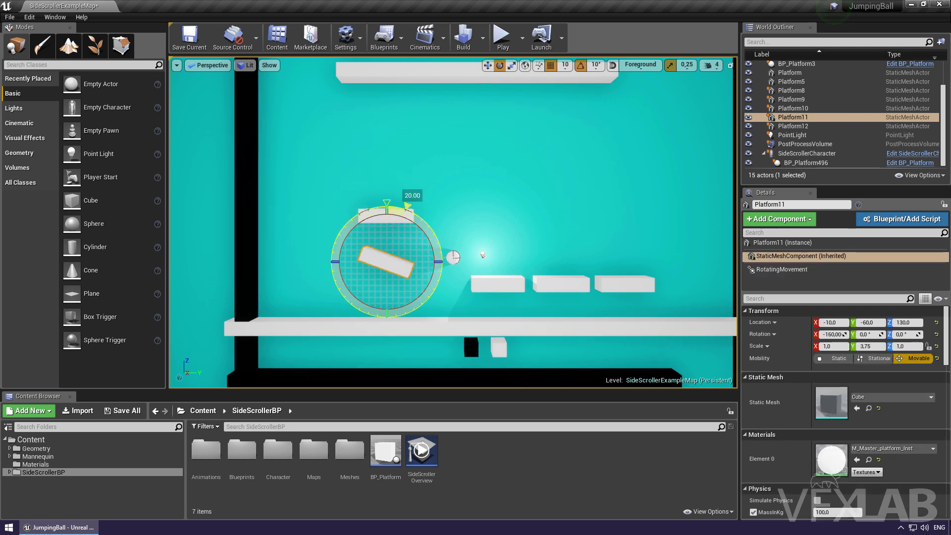
key(ctrl+z)
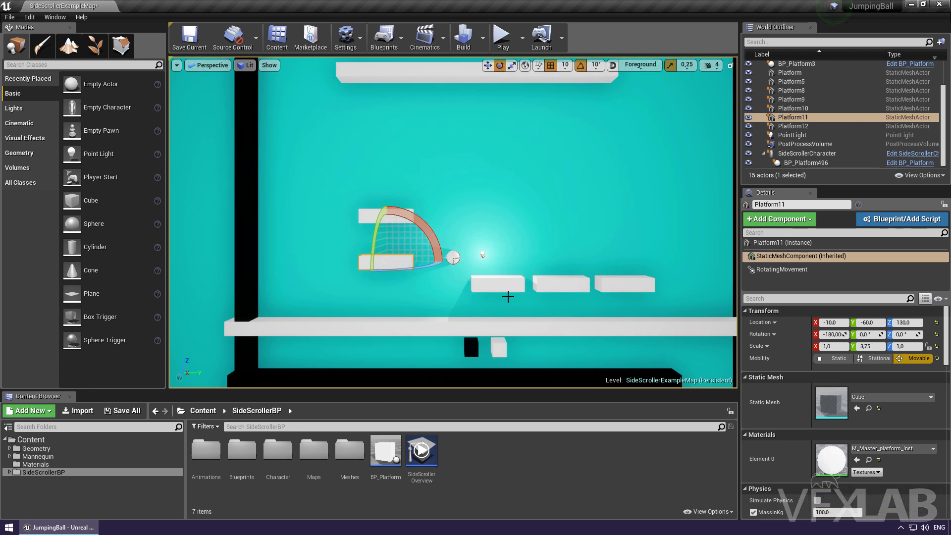
key(w)
click(374, 276)
click(381, 263)
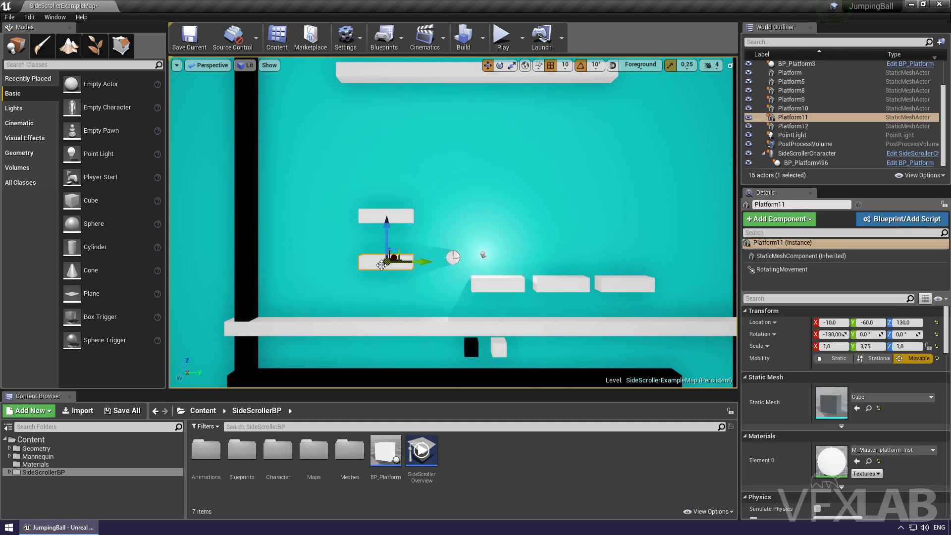
click(792, 270)
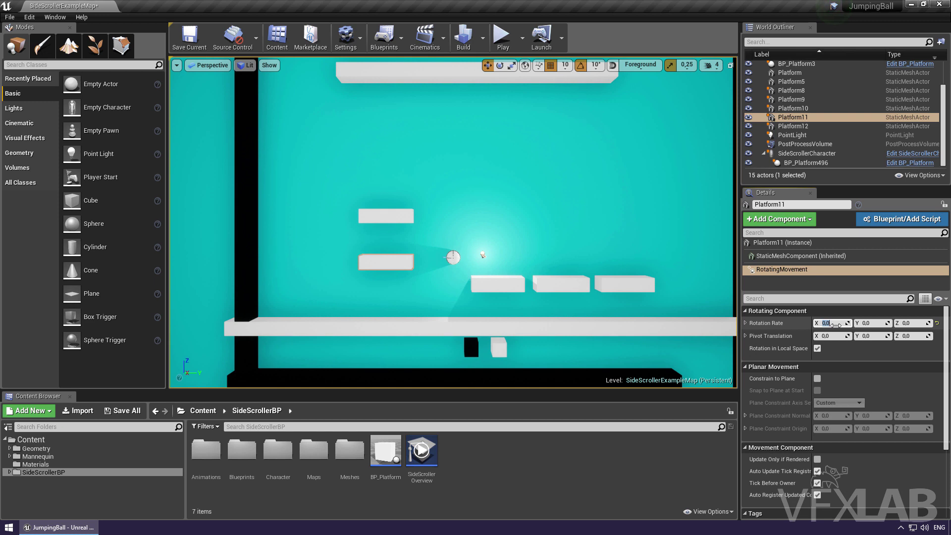
click(508, 43)
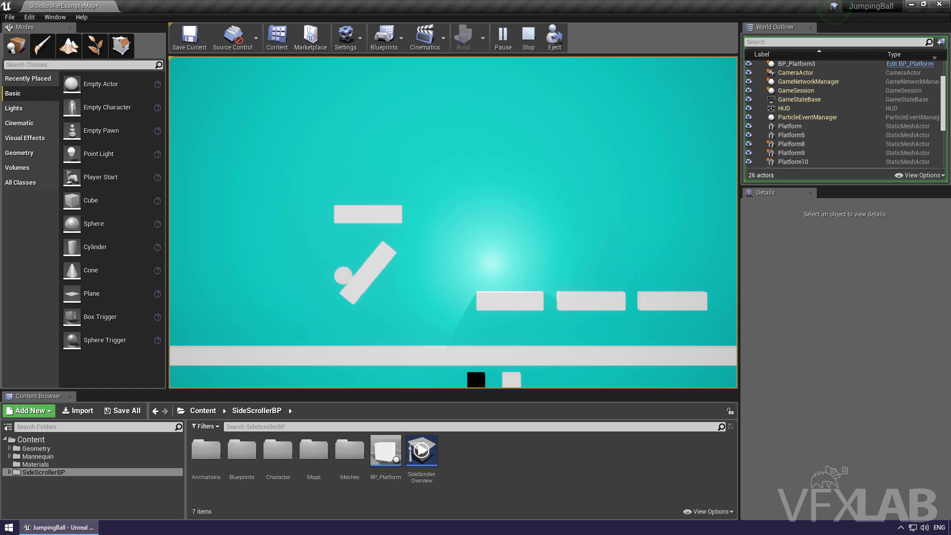
key(Escape)
scroll(494, 185, up, 5)
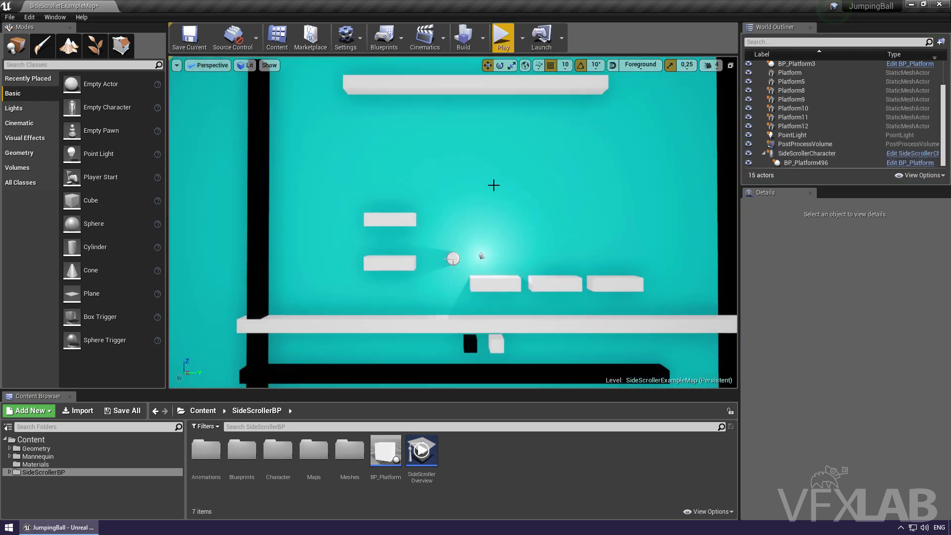
Move Platform11 up and right, and Platform12 down and left
click(401, 260)
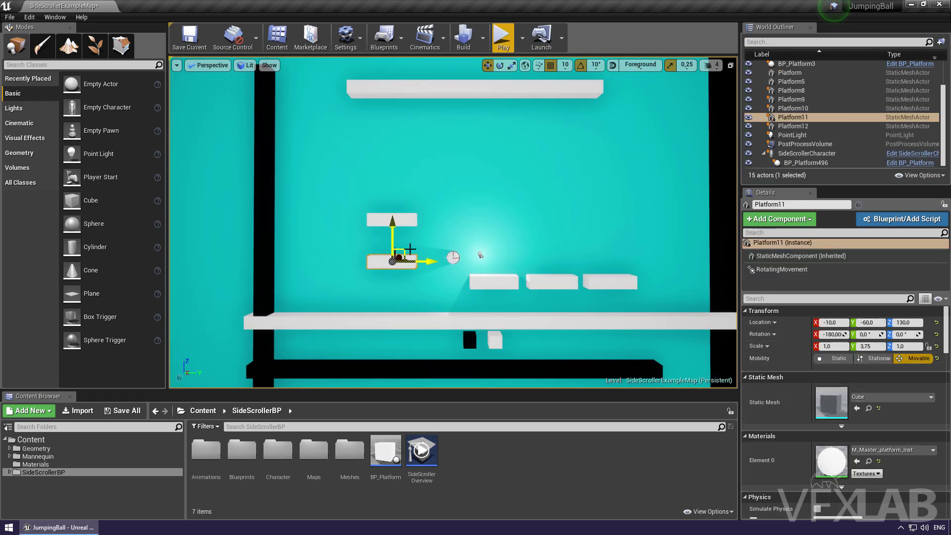
right_drag(410, 249, 393, 259)
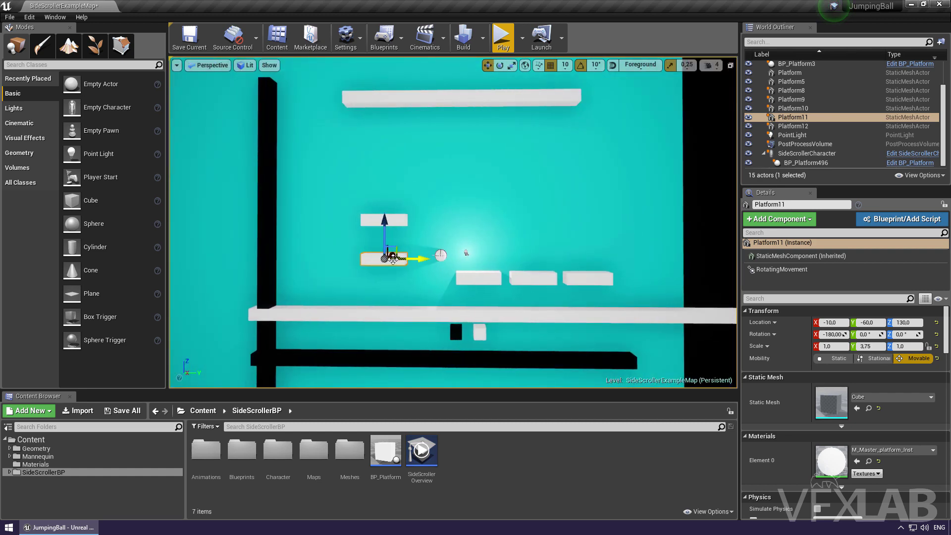
drag(389, 250, 503, 204)
click(394, 221)
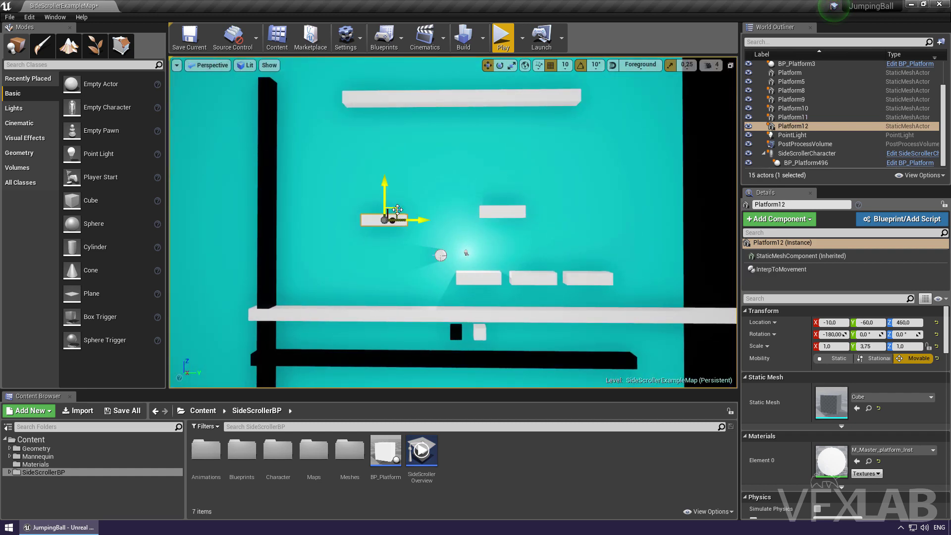
drag(384, 221, 375, 233)
Add two control points to Platform12's InterpToMovement and set Control Point 1 Z to 100
click(781, 269)
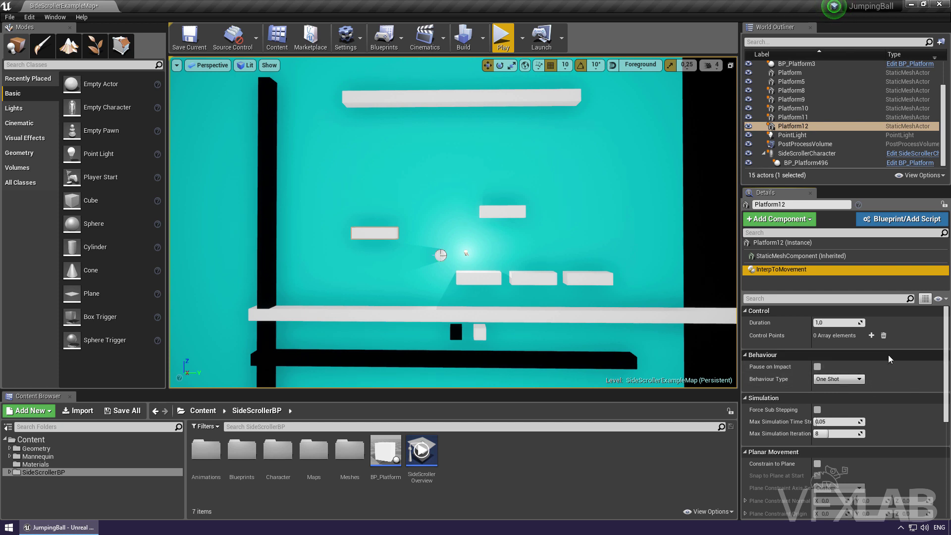
click(871, 336)
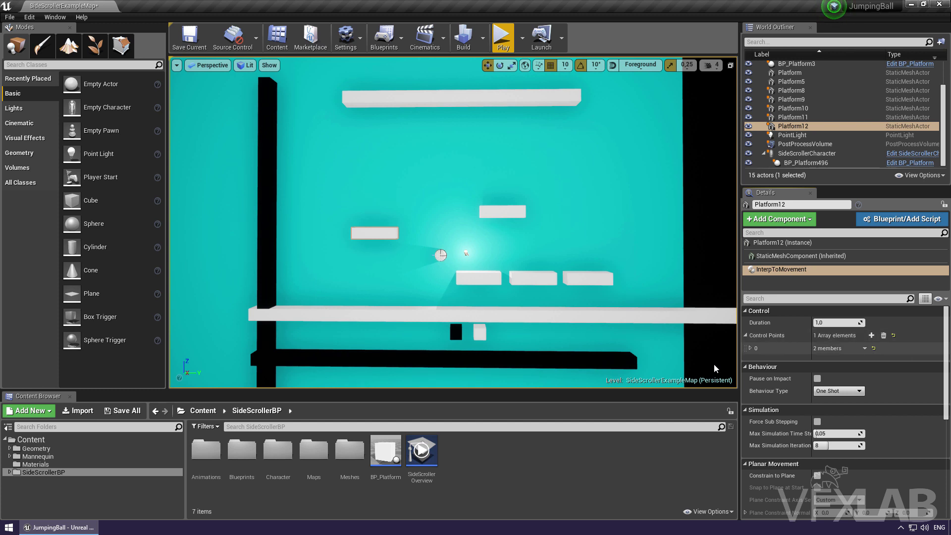
click(871, 336)
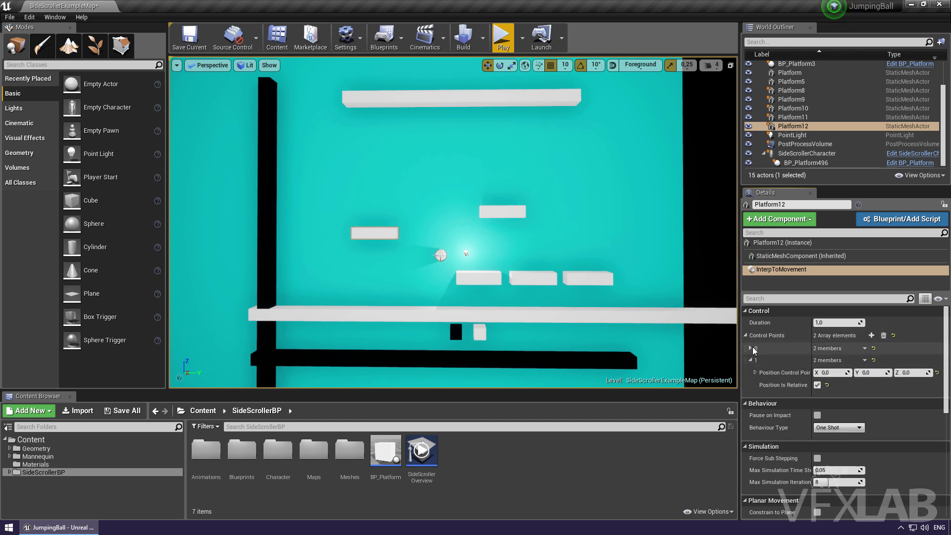
click(752, 349)
scroll(785, 377, down, 1)
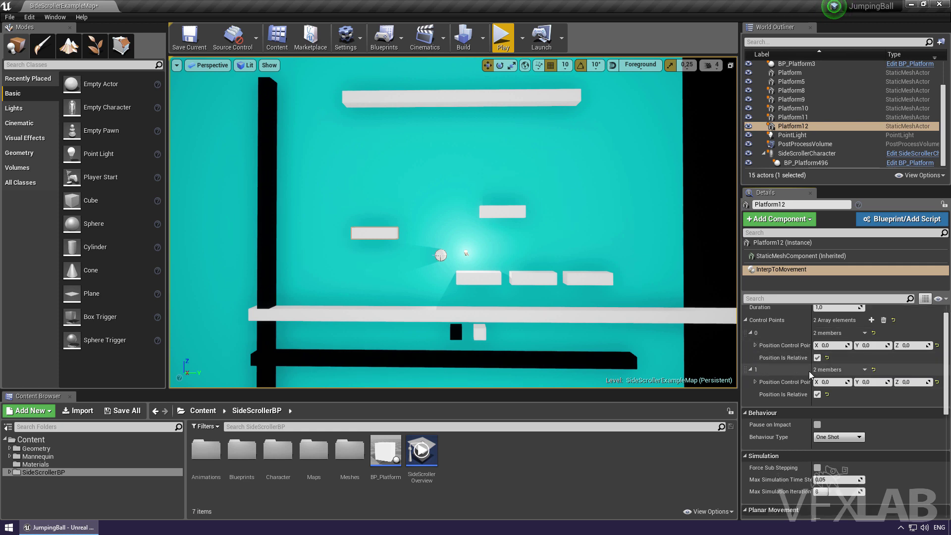
drag(812, 370, 828, 369)
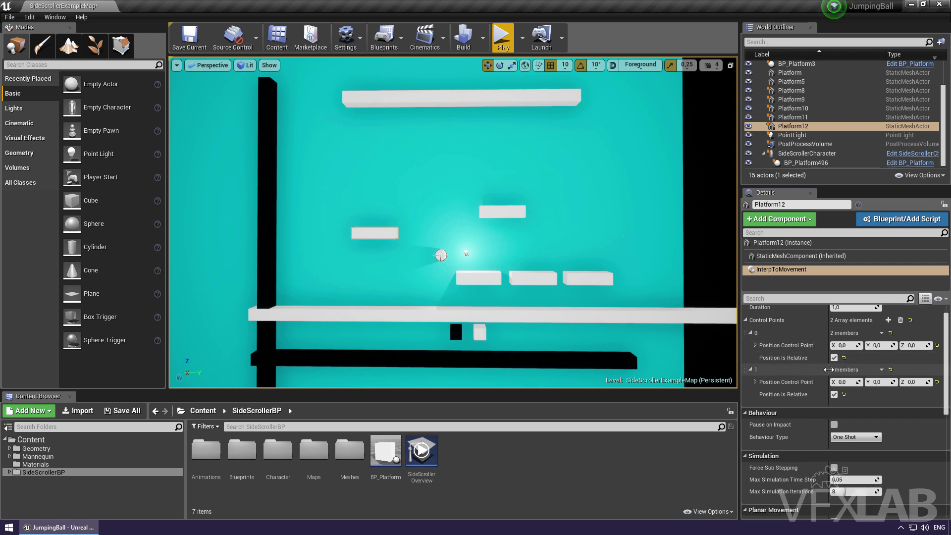
click(834, 358)
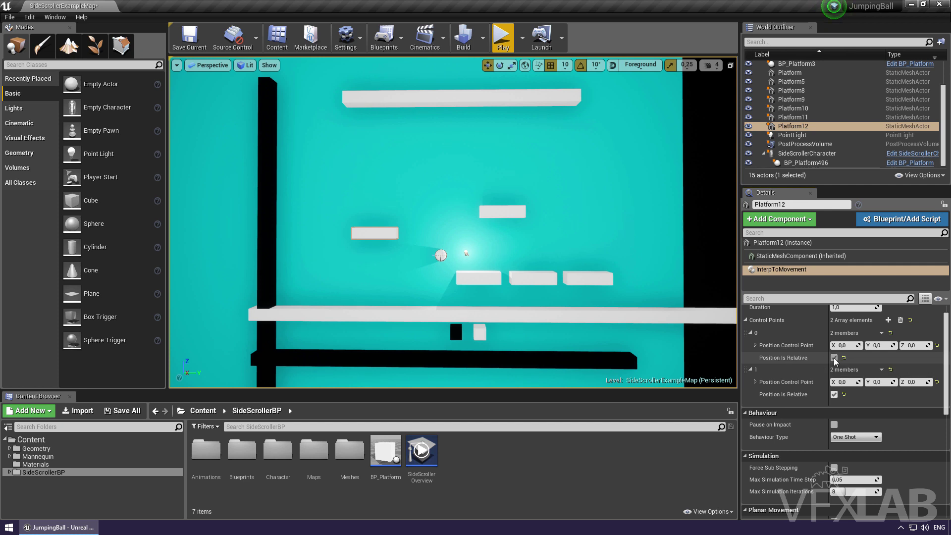
click(834, 358)
scroll(796, 366, up, 1)
text(100)
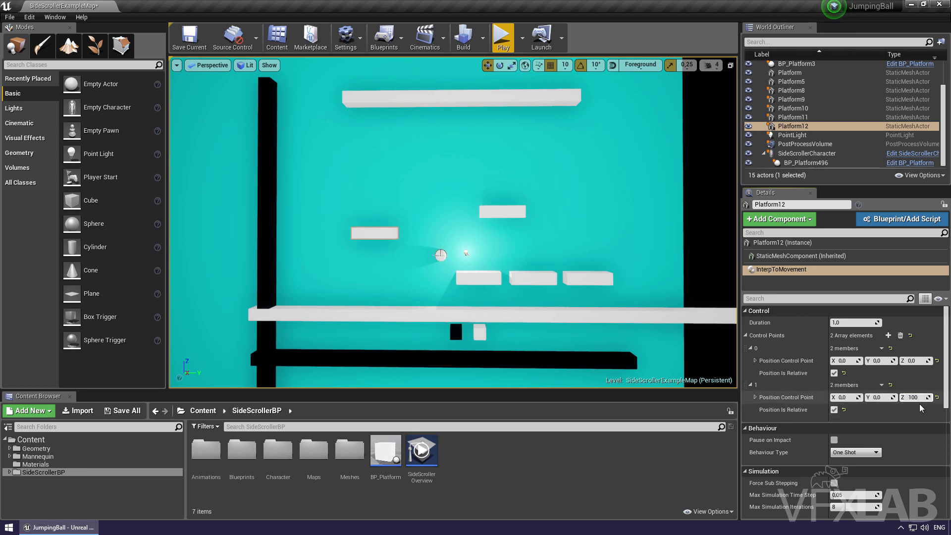
click(916, 398)
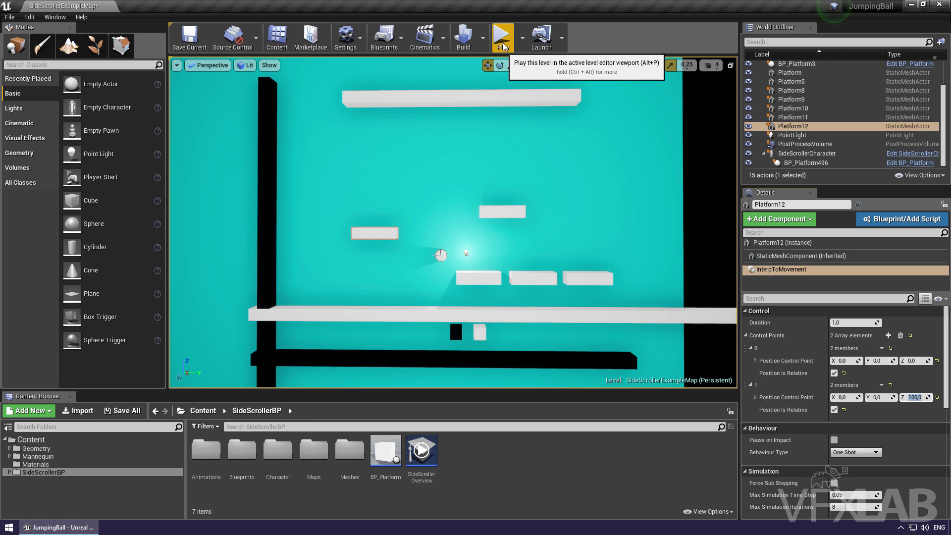
Run a quick play test of the level and stop it
scroll(407, 221, up, 2)
scroll(408, 228, up, 1)
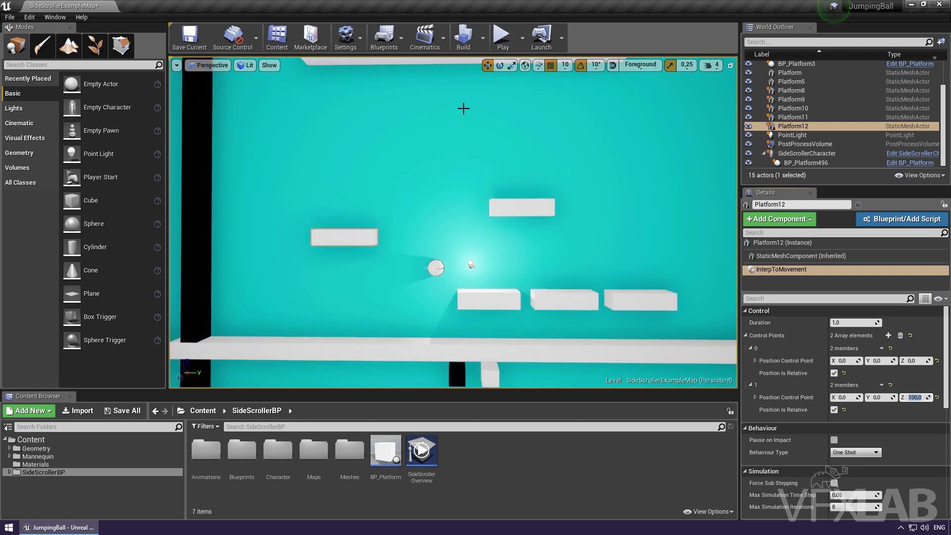
click(502, 37)
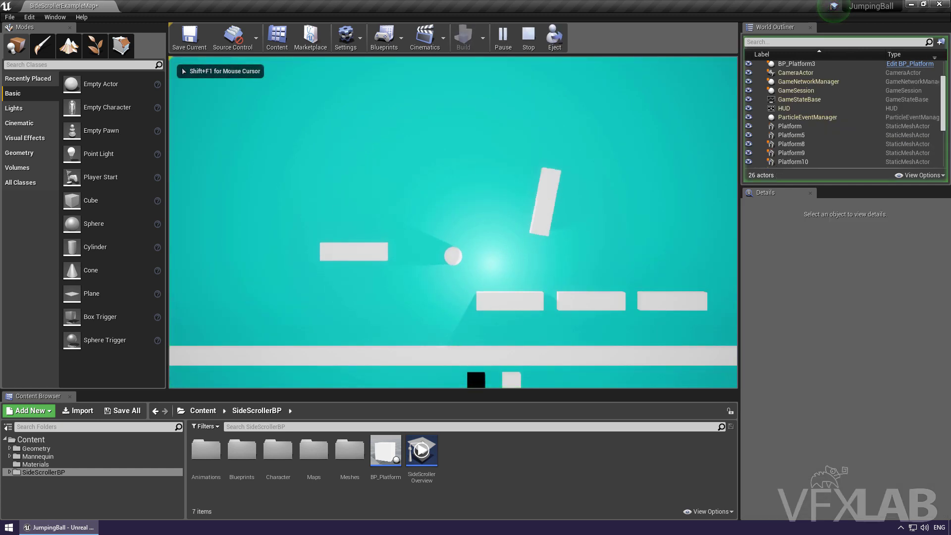
key(Escape)
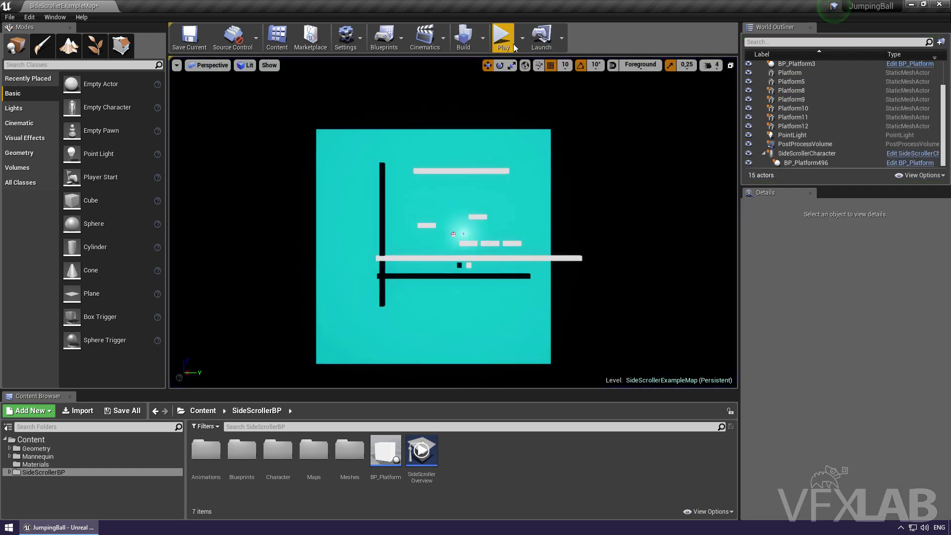
Run the level in Simulate mode, zoom in on the platforms, then restart the simulation
click(522, 39)
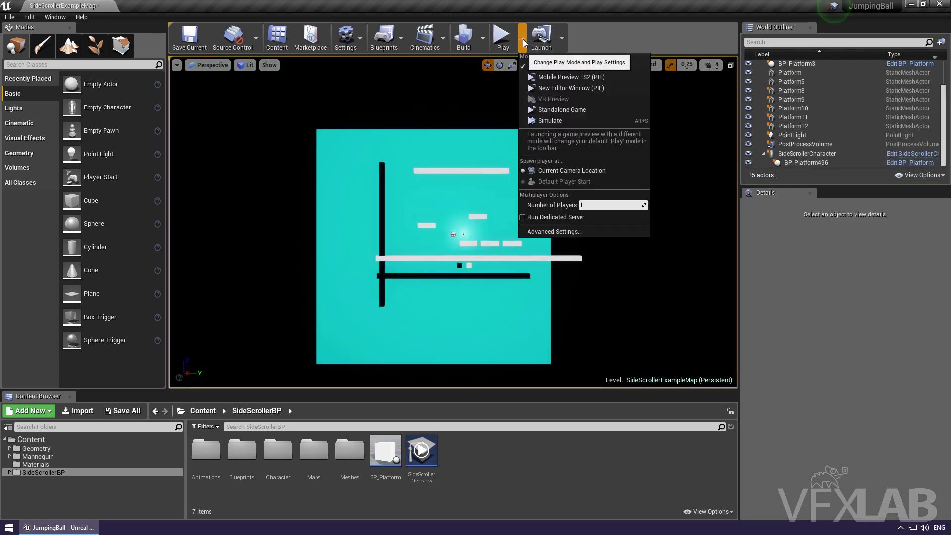
click(567, 120)
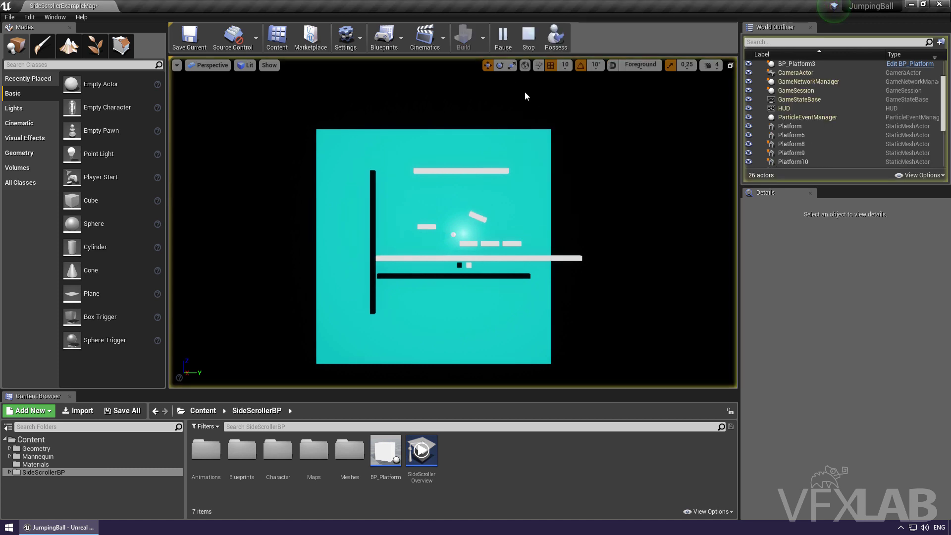
scroll(447, 221, up, 1)
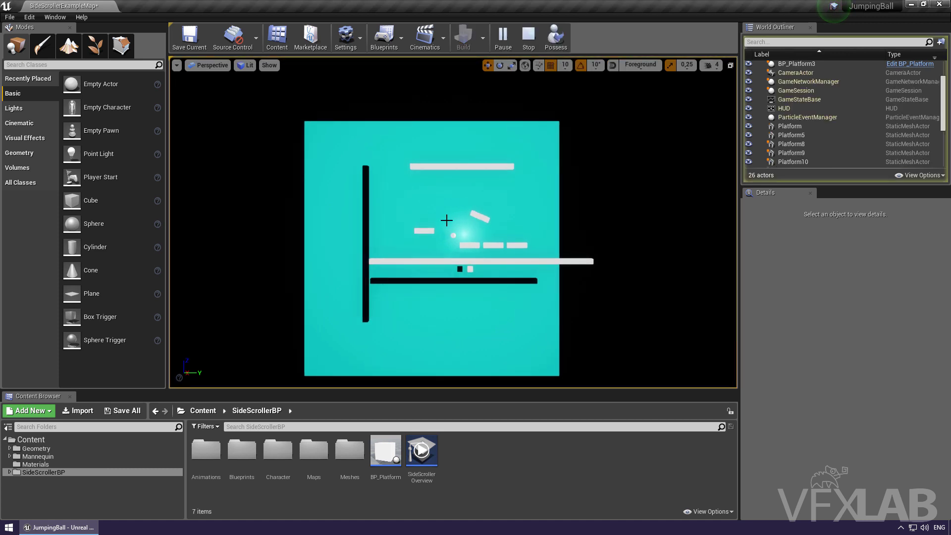
scroll(446, 221, up, 3)
scroll(436, 228, up, 3)
scroll(432, 230, up, 3)
scroll(427, 233, up, 2)
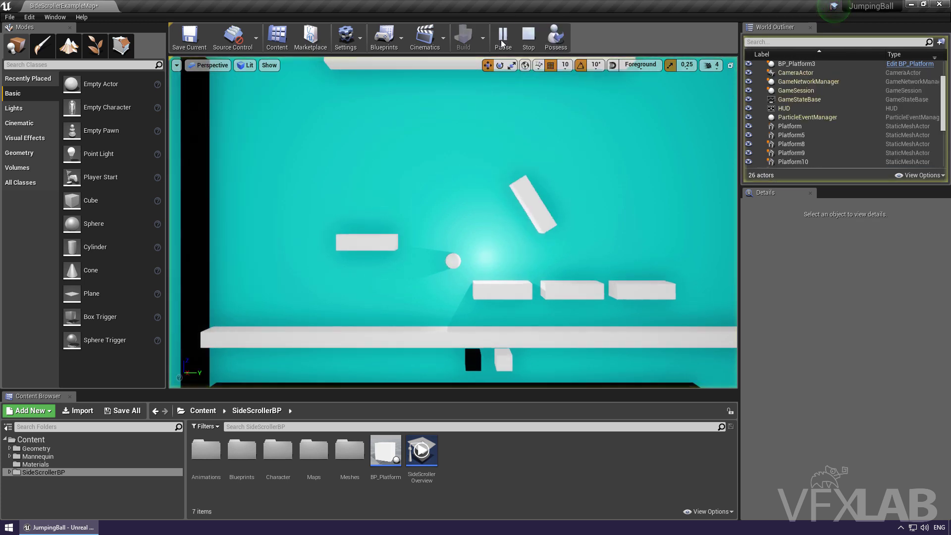
key(Escape)
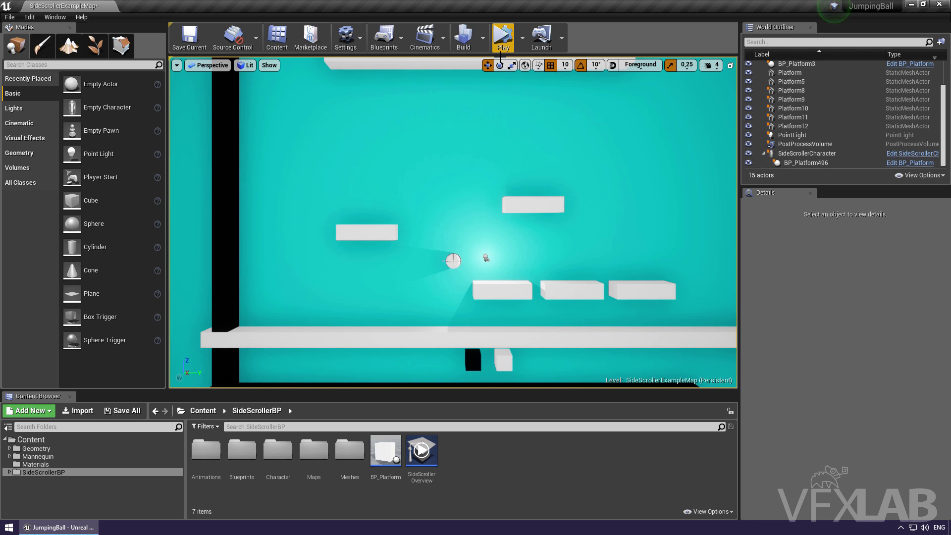
click(514, 35)
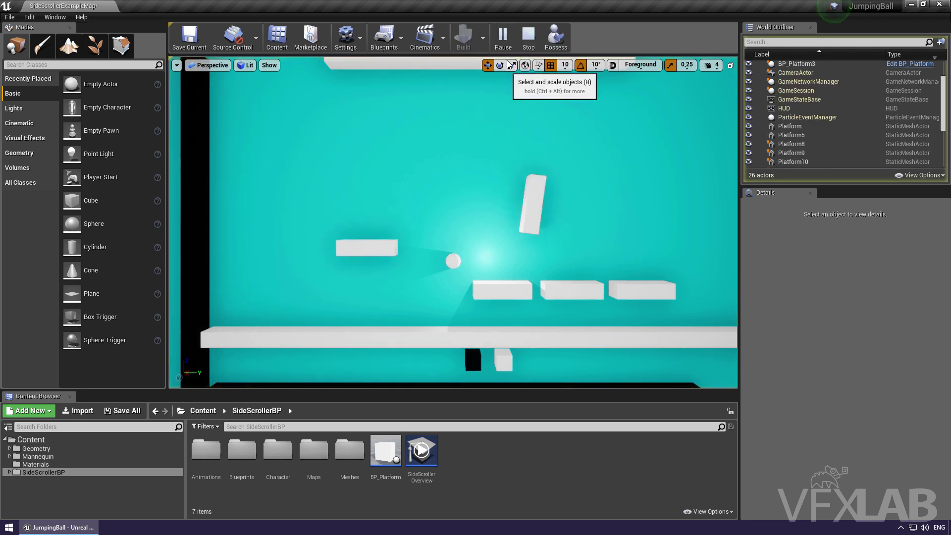
Set Platform12's InterpToMovement Behaviour Type to Ping Pong and Duration to 0,5
key(Escape)
click(367, 241)
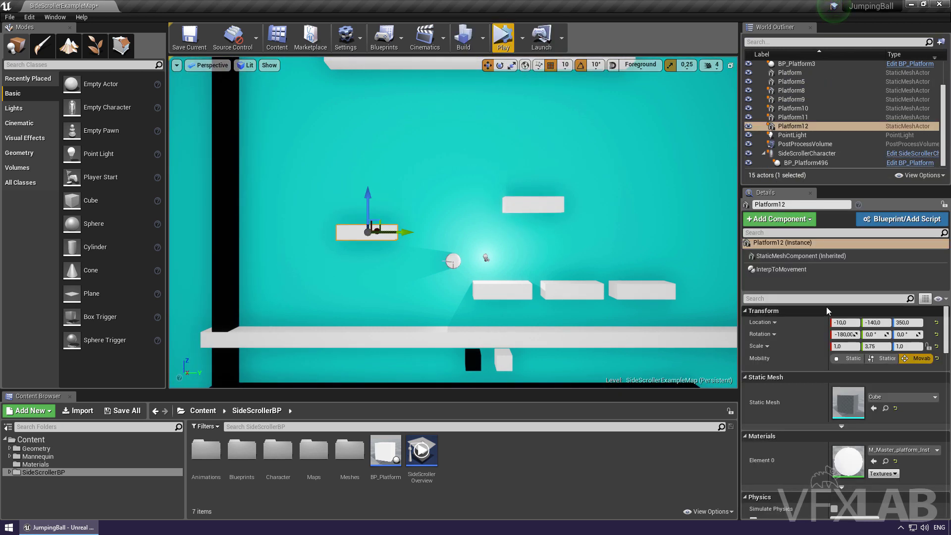
click(797, 271)
drag(790, 293, 791, 286)
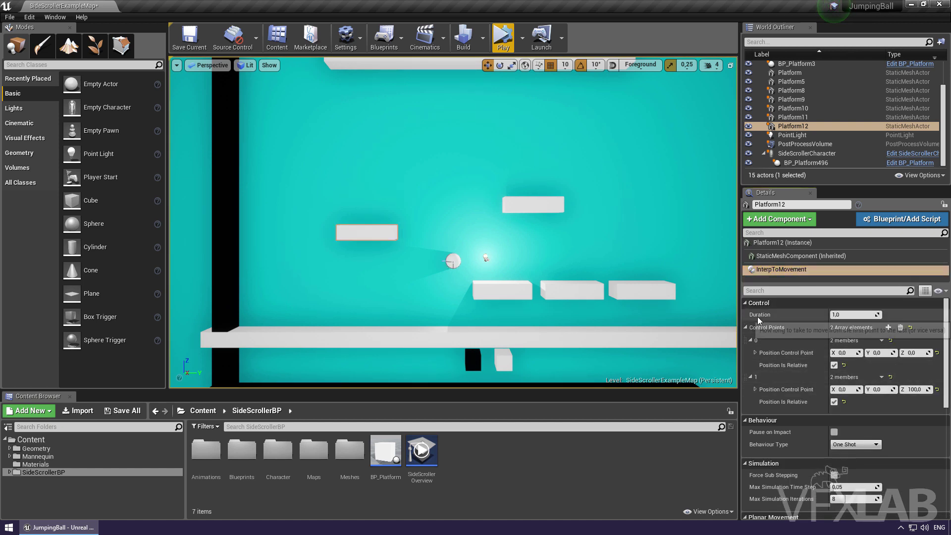
click(862, 315)
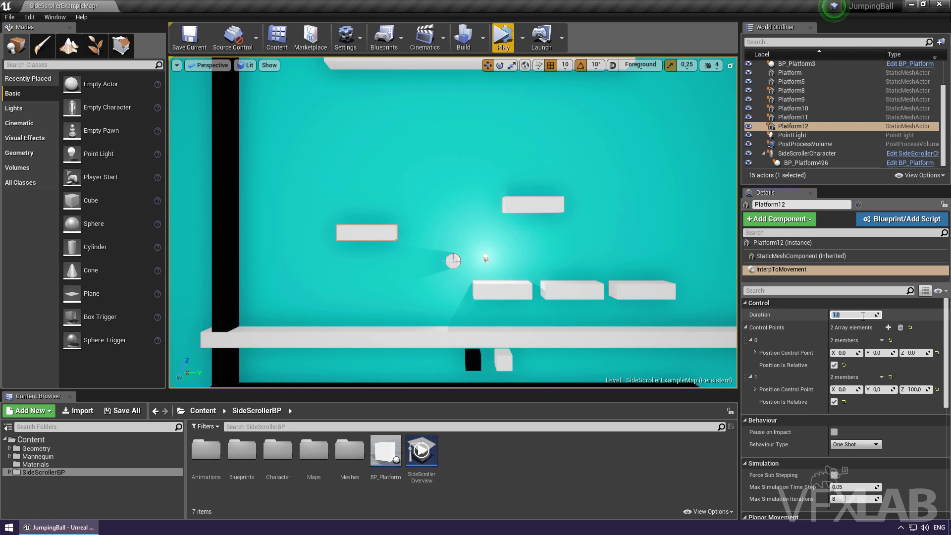
scroll(882, 444, down, 3)
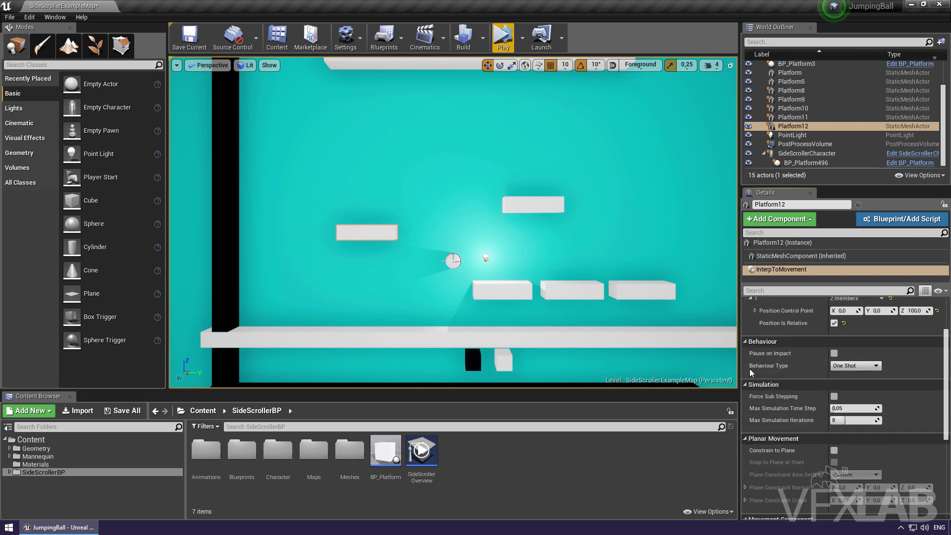
click(861, 368)
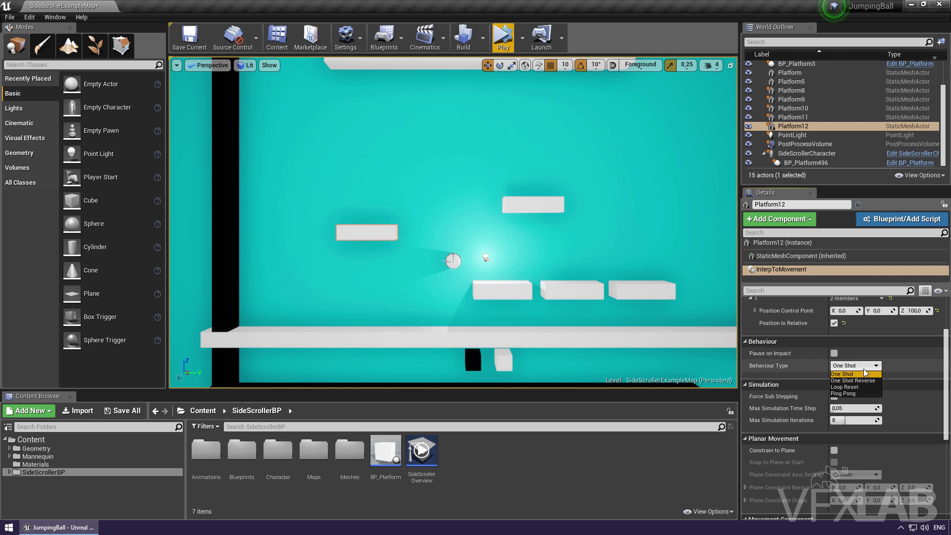
click(863, 393)
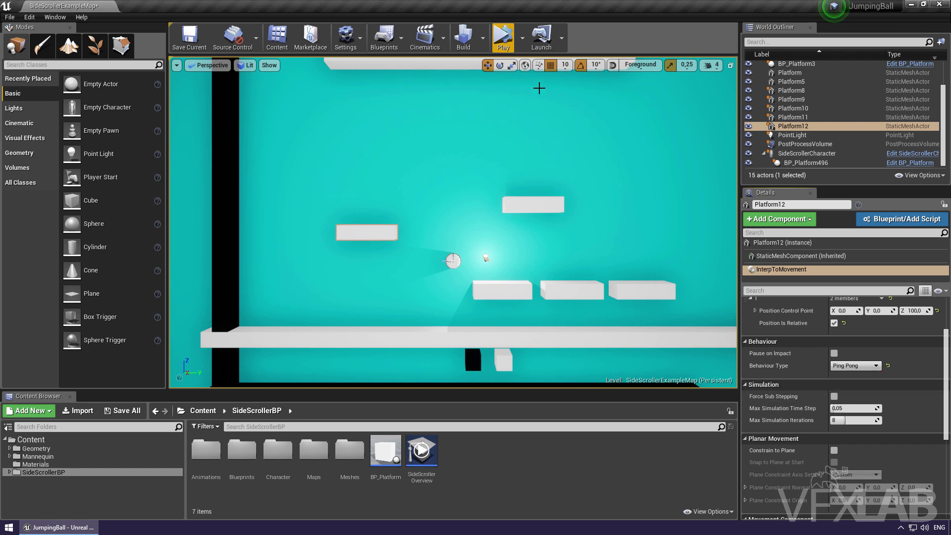
scroll(843, 337, up, 3)
click(841, 315)
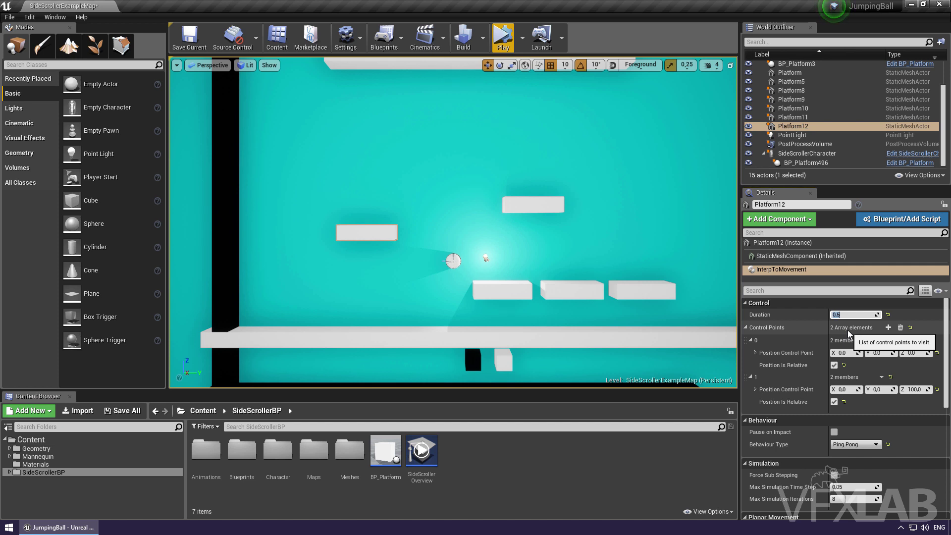
text(0,3)
key(Return)
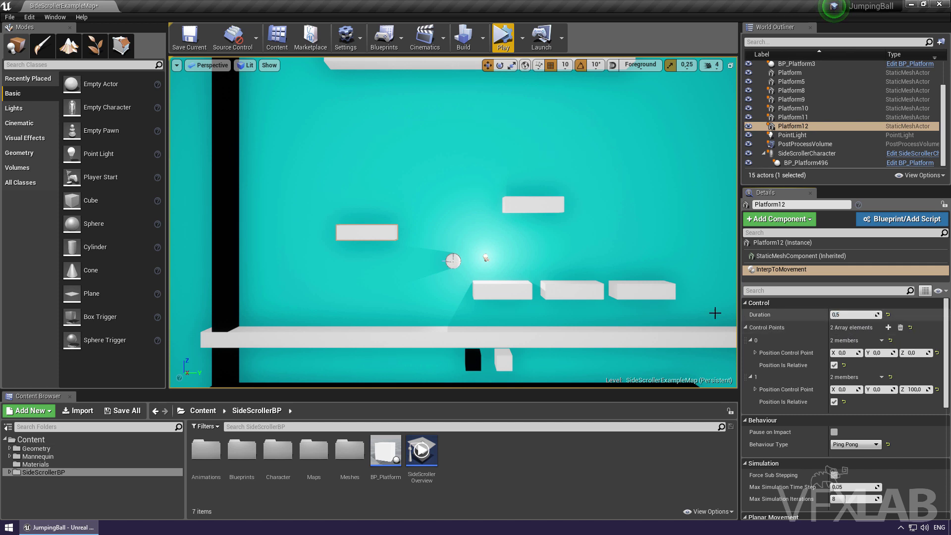
click(503, 38)
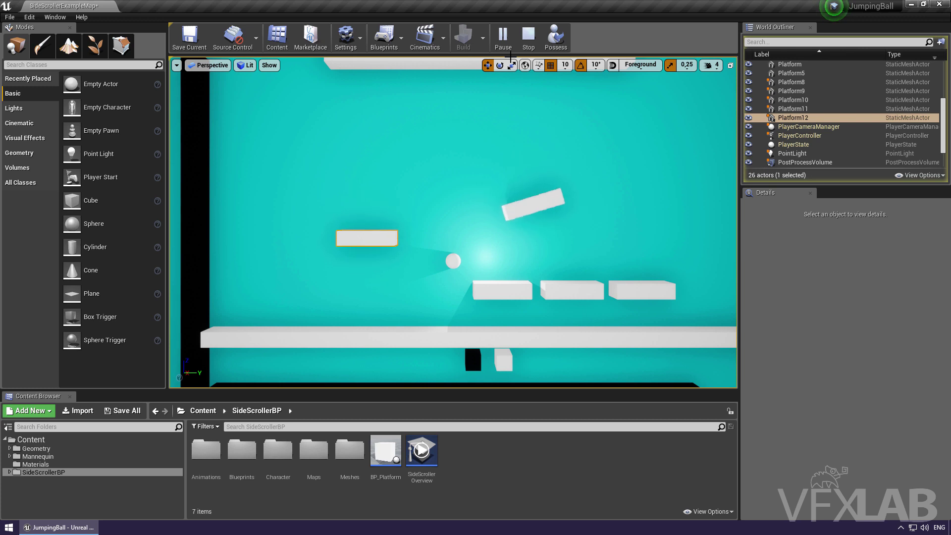
key(Escape)
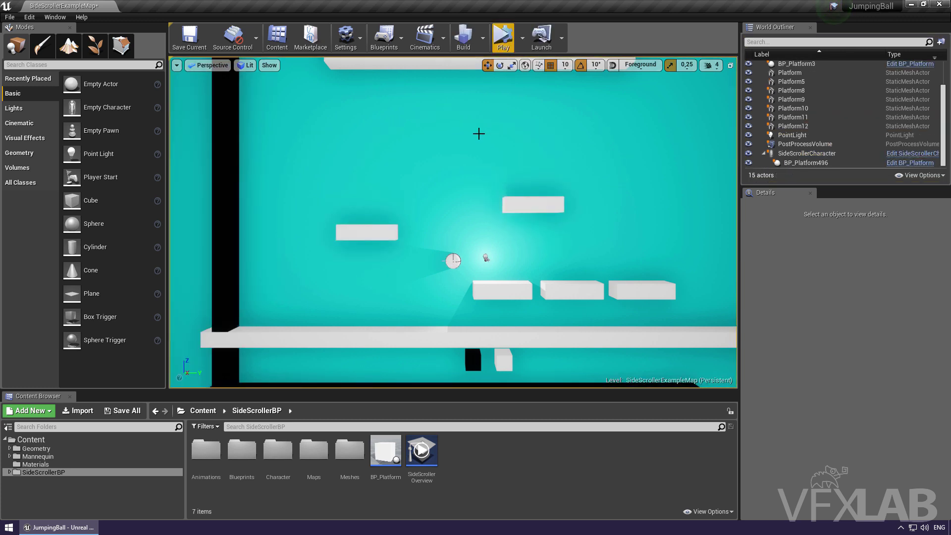
Move Platform11 left so it sits just above the left platform
scroll(478, 133, up, 1)
click(366, 235)
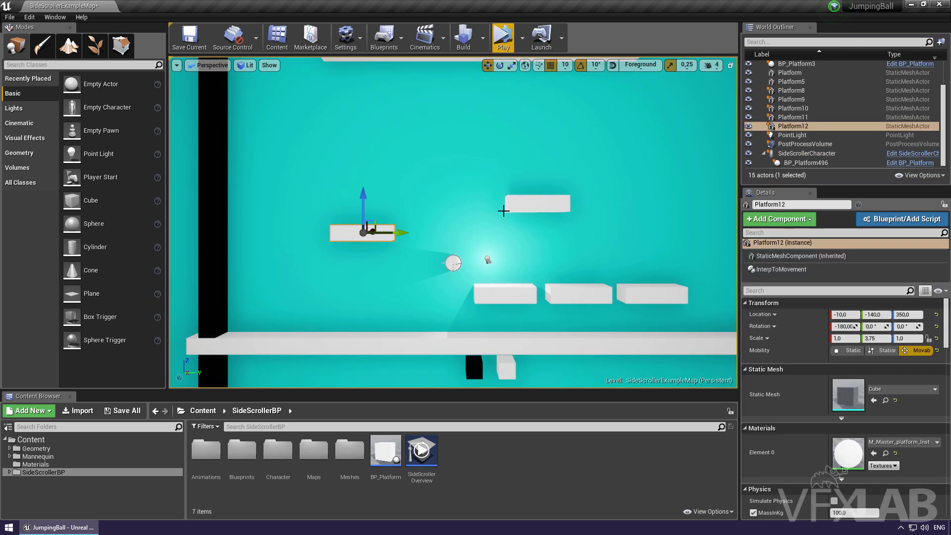
click(527, 202)
drag(551, 192, 394, 194)
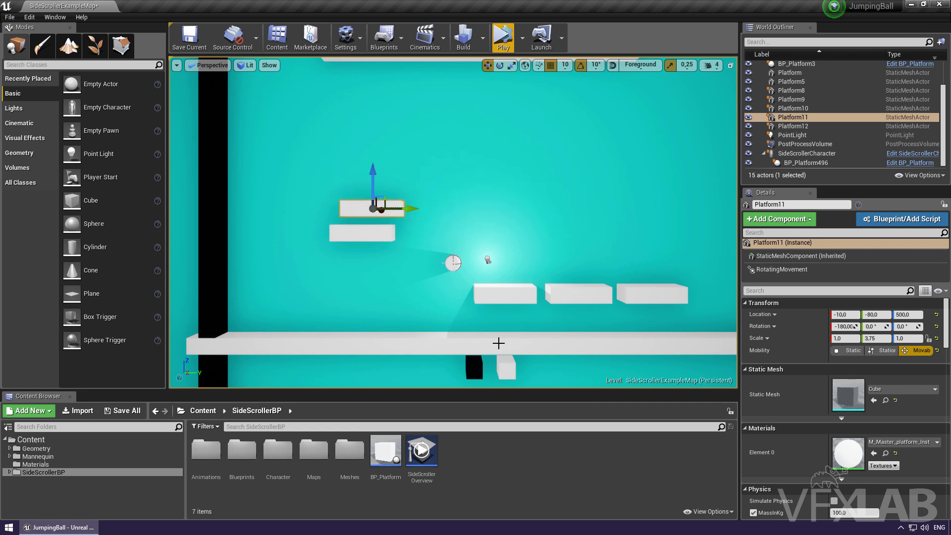
Select BP_Platform2 and show its Cube (Inherited) component's physics settings
click(473, 363)
scroll(477, 375, down, 1)
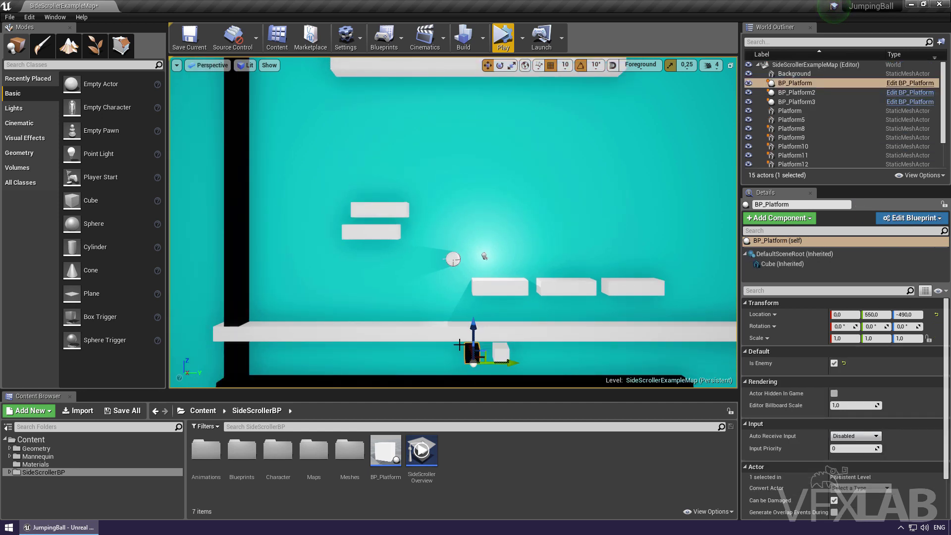
click(501, 351)
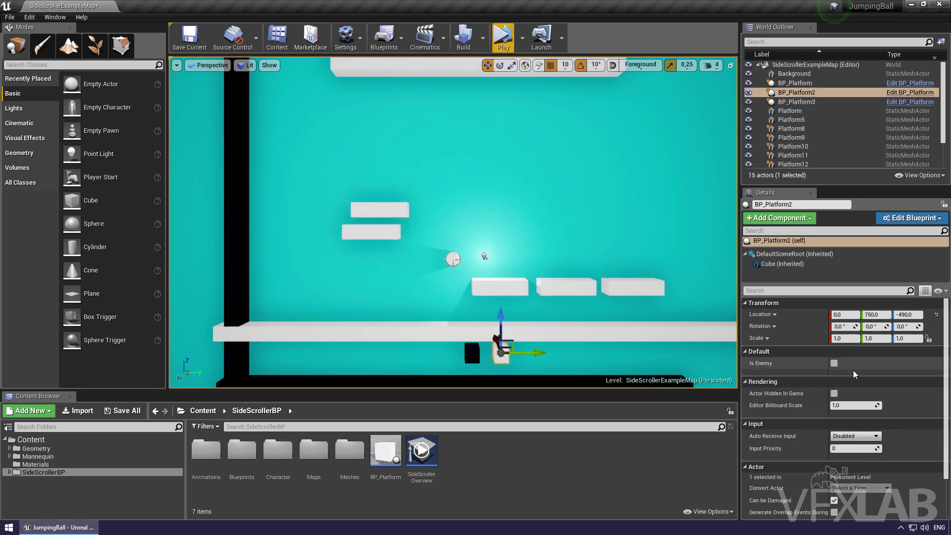
click(783, 264)
scroll(847, 411, down, 1)
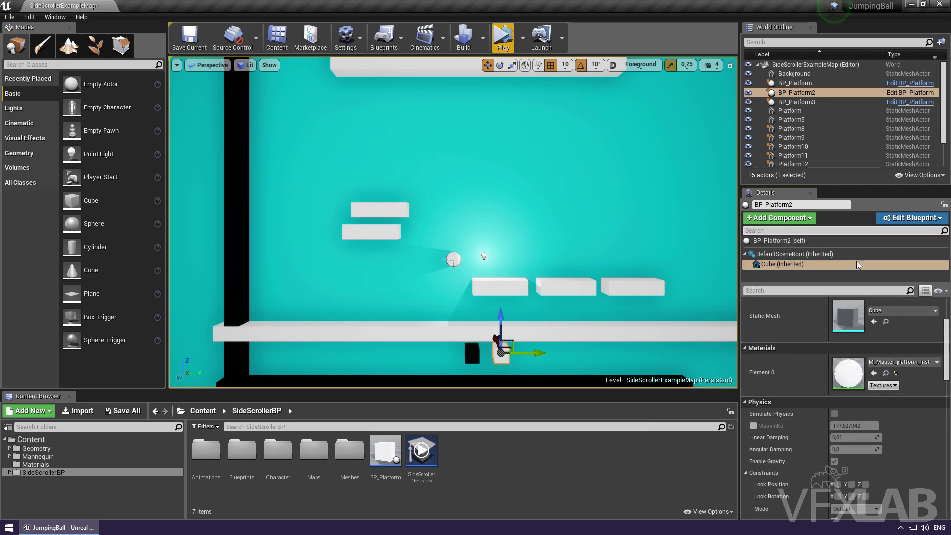
Open BP_Platform and drop a Cube component reference into the construction script graph
click(924, 92)
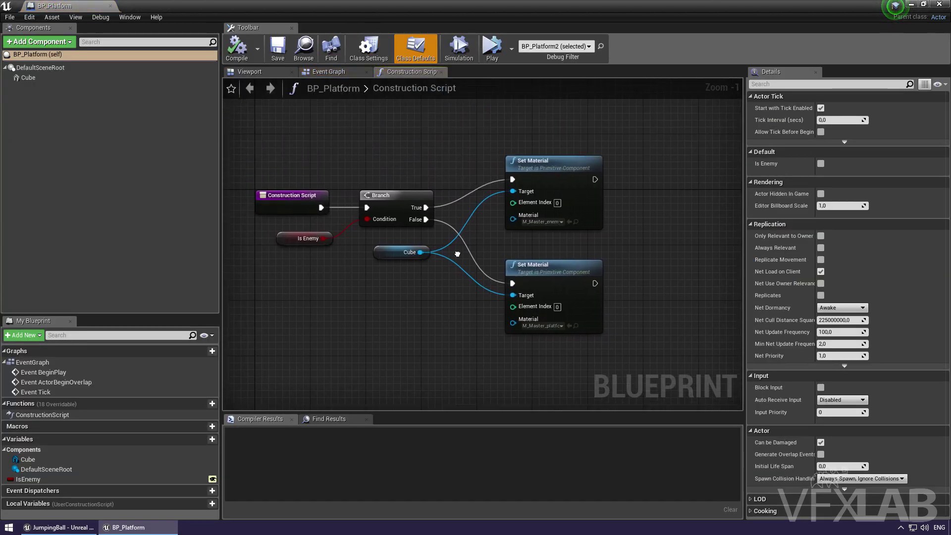
click(53, 77)
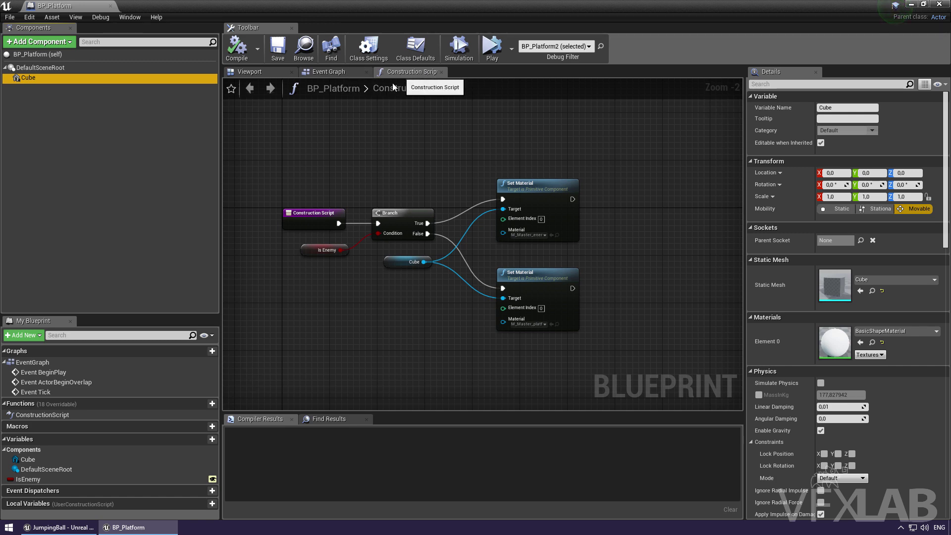
drag(28, 78, 595, 242)
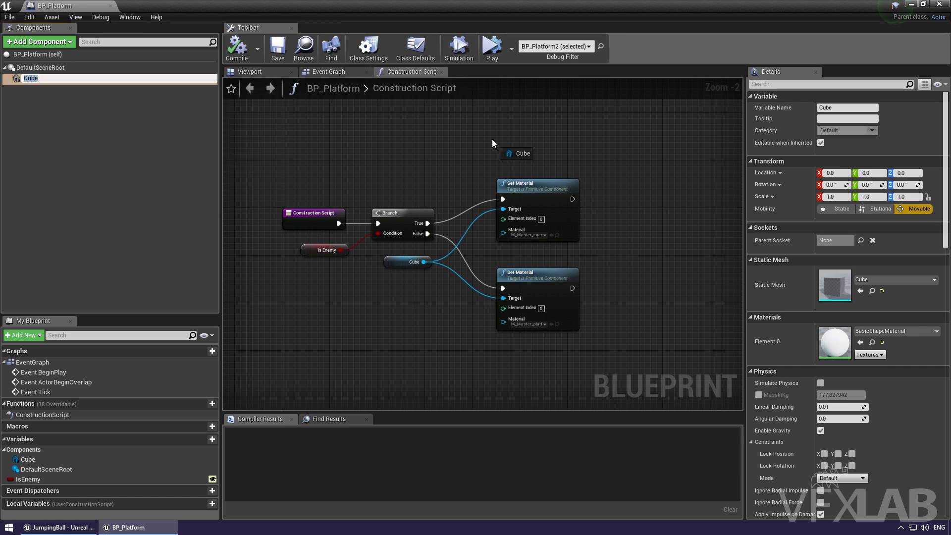
drag(291, 146, 294, 150)
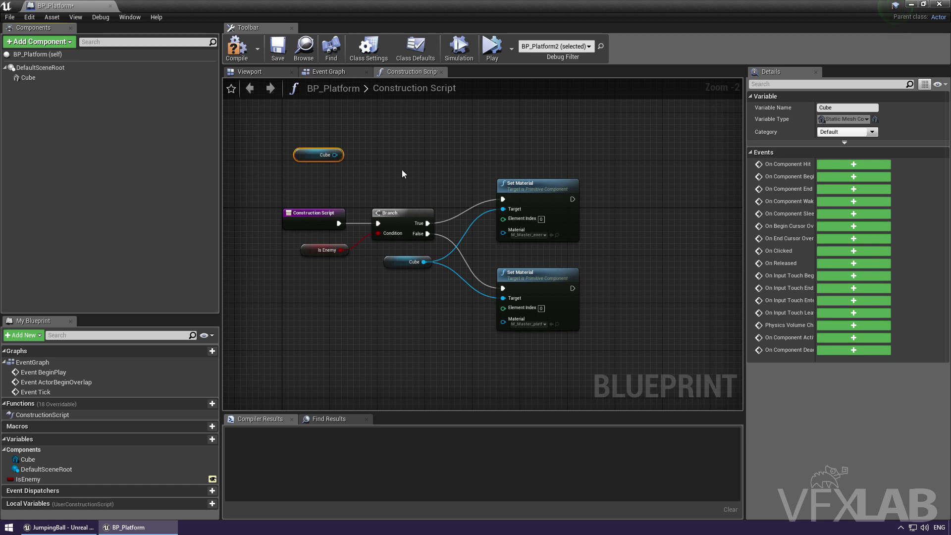
Shift the Branch and Set Material nodes right and place the Cube node beside Construction Script
drag(403, 169, 571, 314)
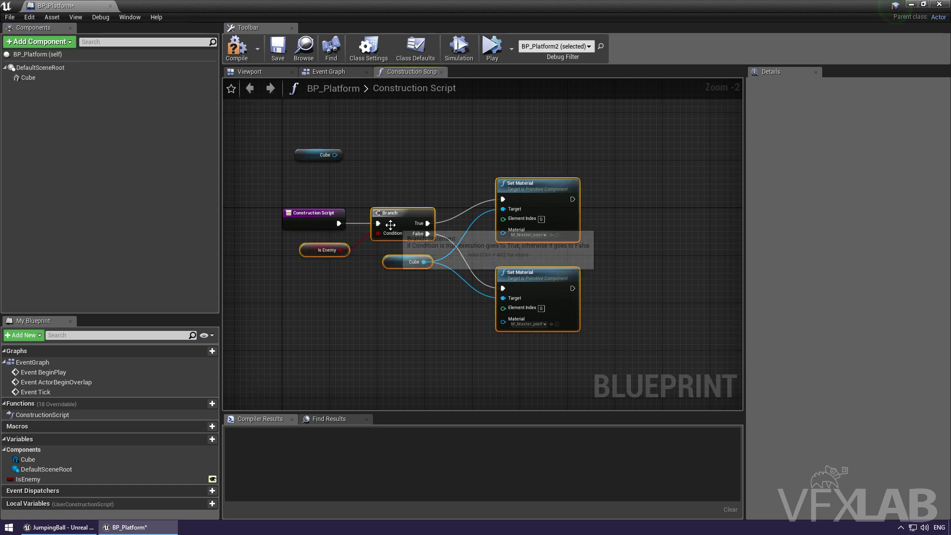
drag(392, 218, 546, 218)
click(463, 211)
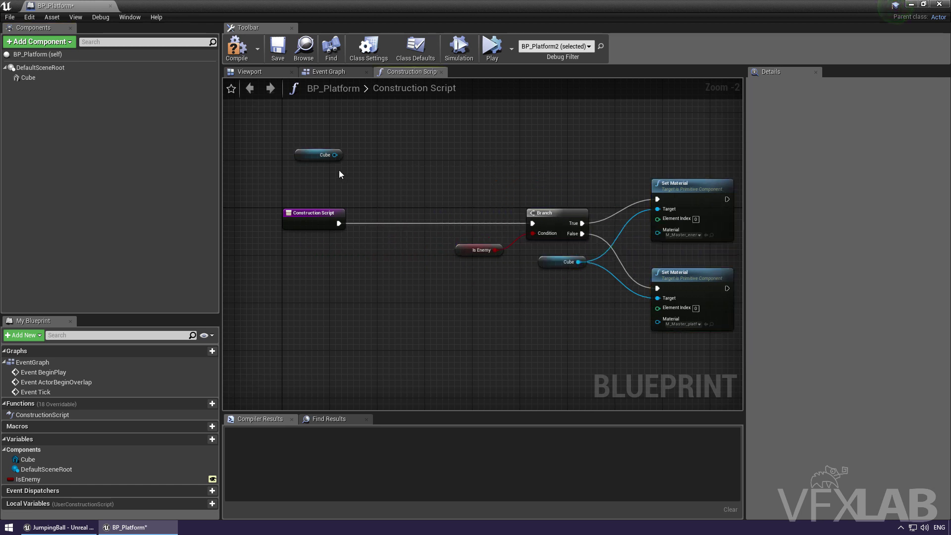
drag(308, 155, 294, 265)
scroll(287, 268, up, 2)
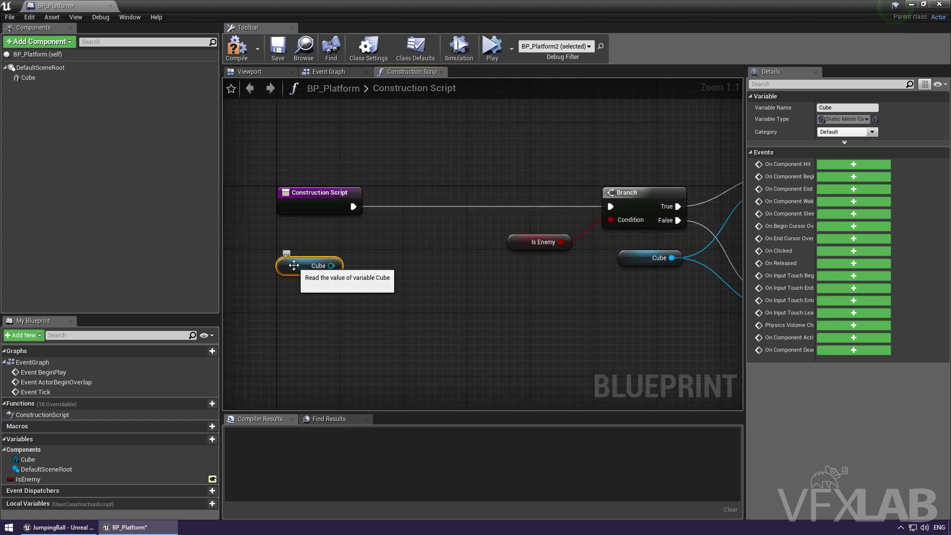
Add a Set Simulate Physics node targeting Cube, found by searching 'set sim'
drag(331, 266, 370, 266)
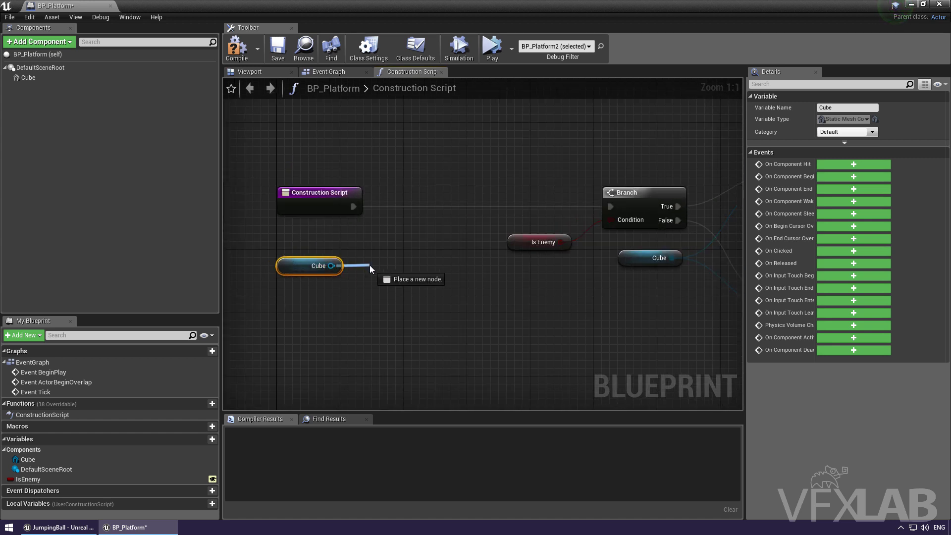
text(s)
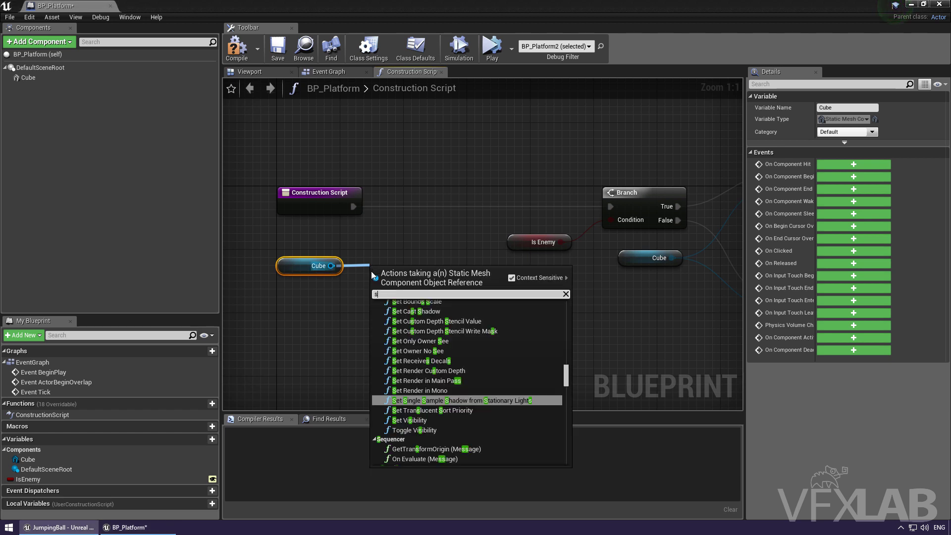
text(et sim)
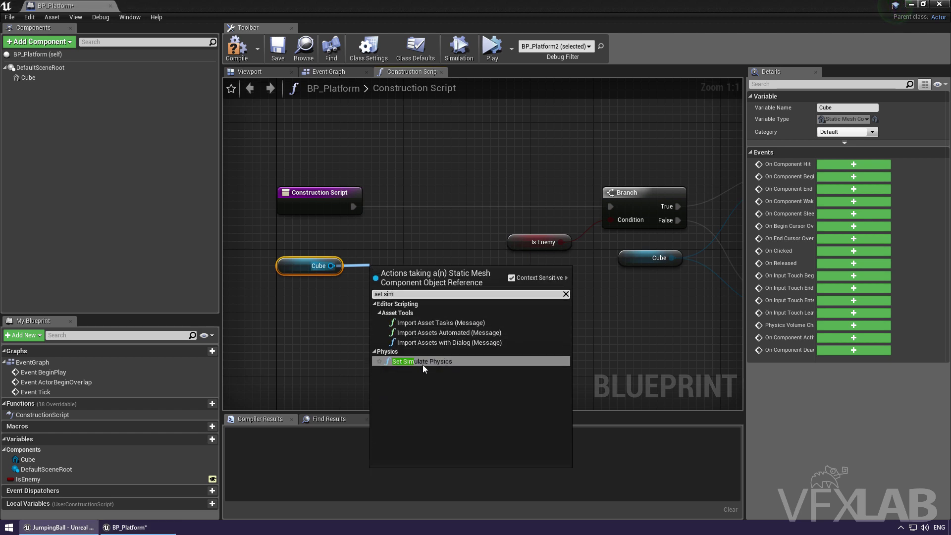
click(424, 363)
drag(417, 227, 409, 219)
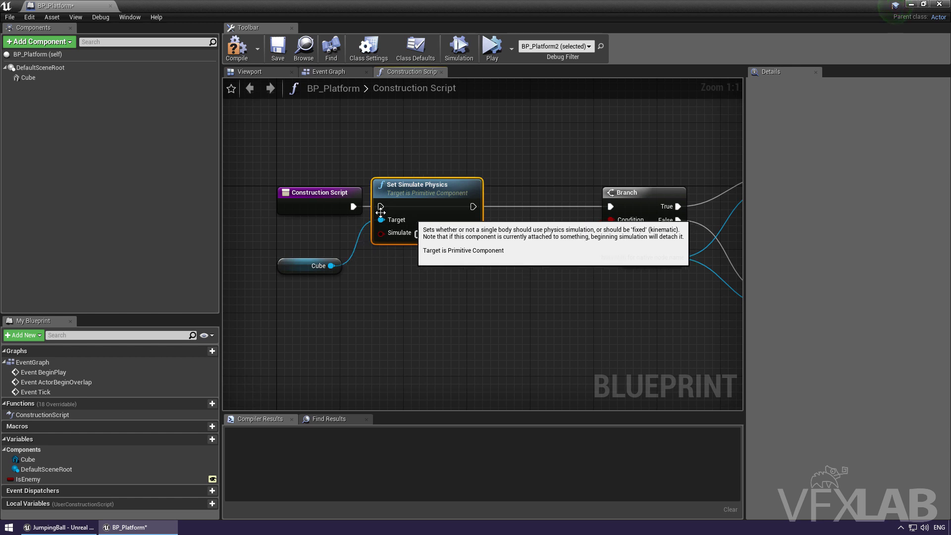
Wire Construction Script into Set Simulate Physics and its output into the Branch
drag(353, 207, 380, 207)
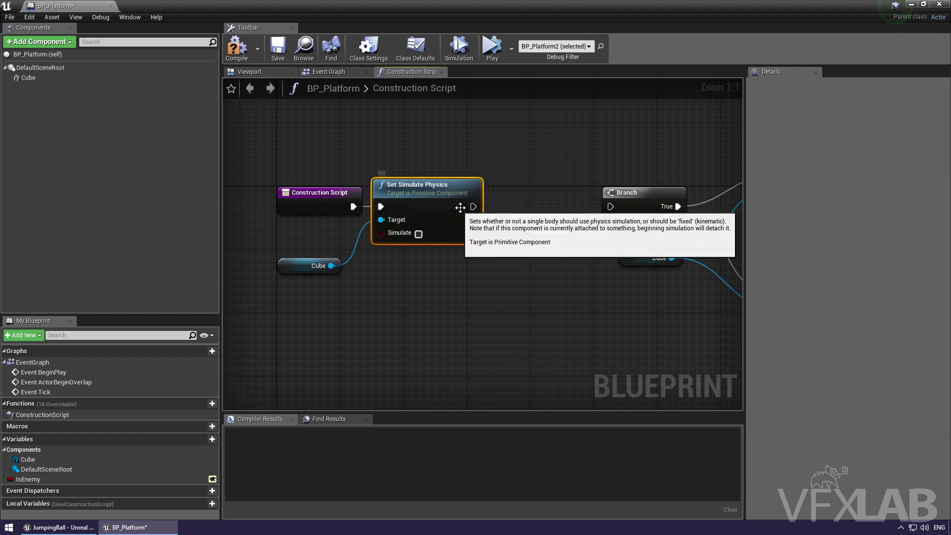
drag(473, 207, 610, 207)
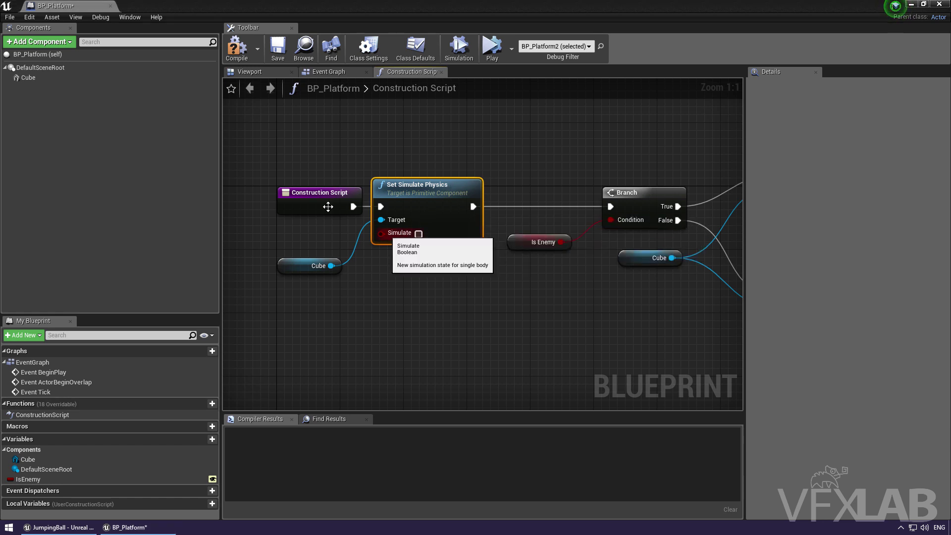
click(314, 210)
drag(315, 209, 291, 209)
drag(389, 235, 415, 291)
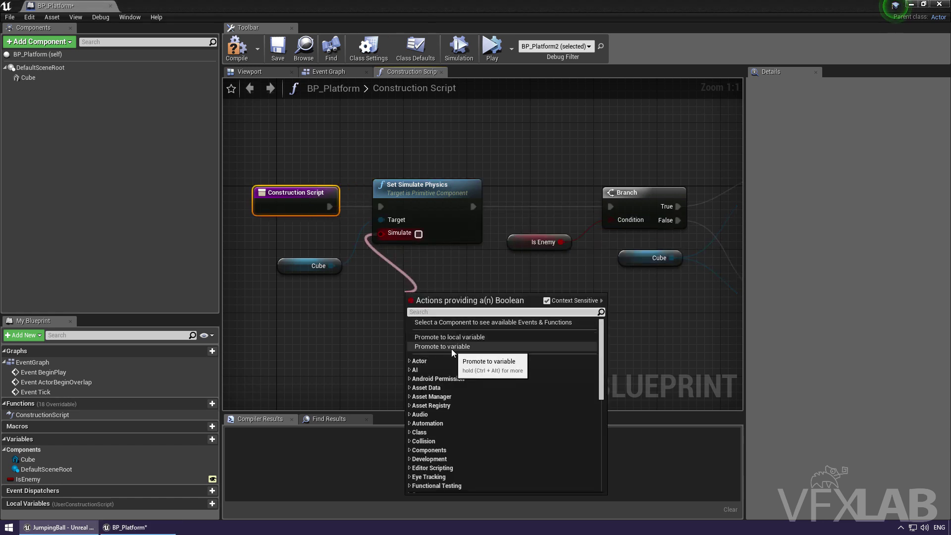
Promote the Simulate input to an instance-editable Boolean variable named Physics
click(452, 347)
text(Physics)
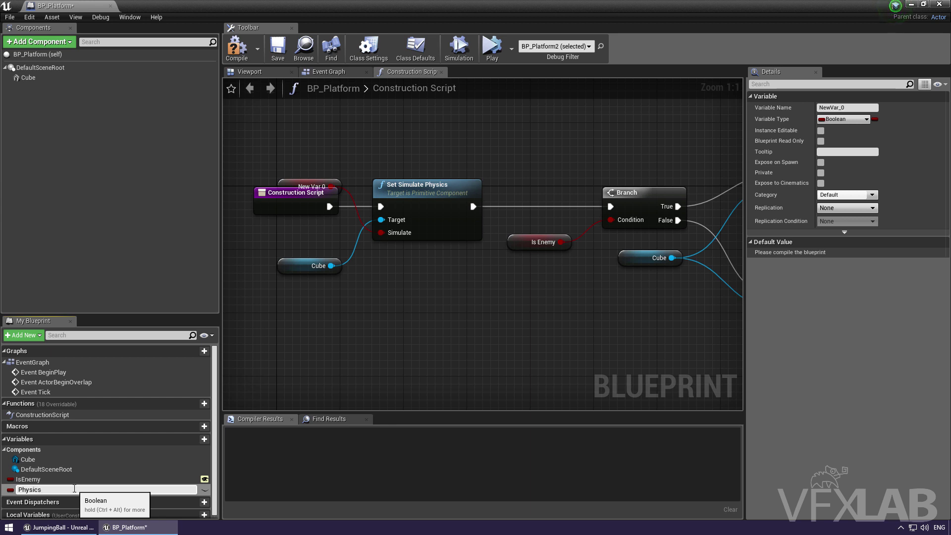
key(Return)
click(204, 489)
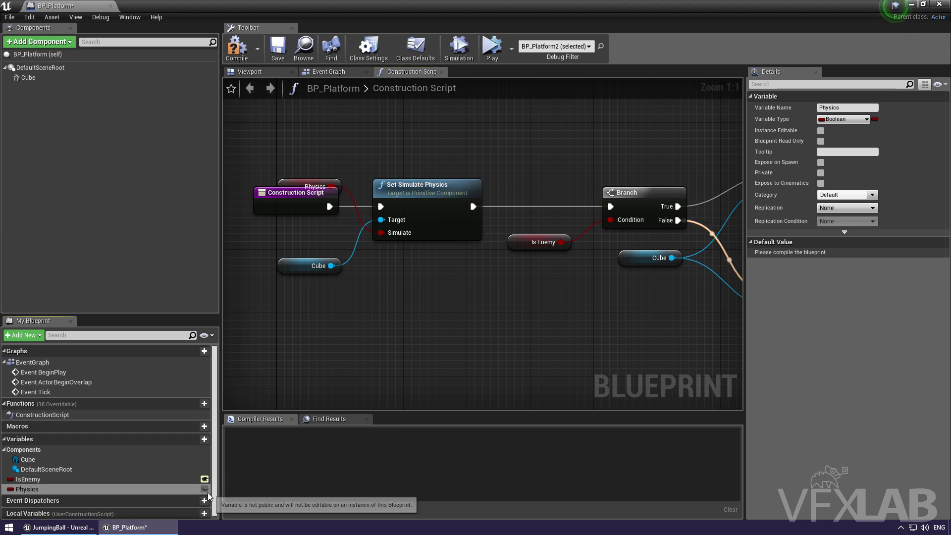
drag(295, 185, 293, 293)
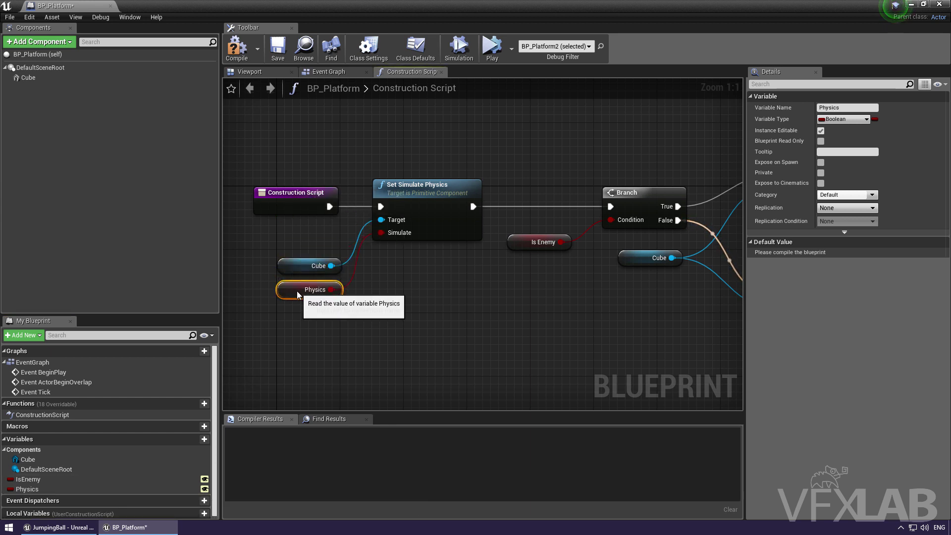
Compile and save BP_Platform, then shrink its window to reveal the level
click(237, 47)
click(277, 50)
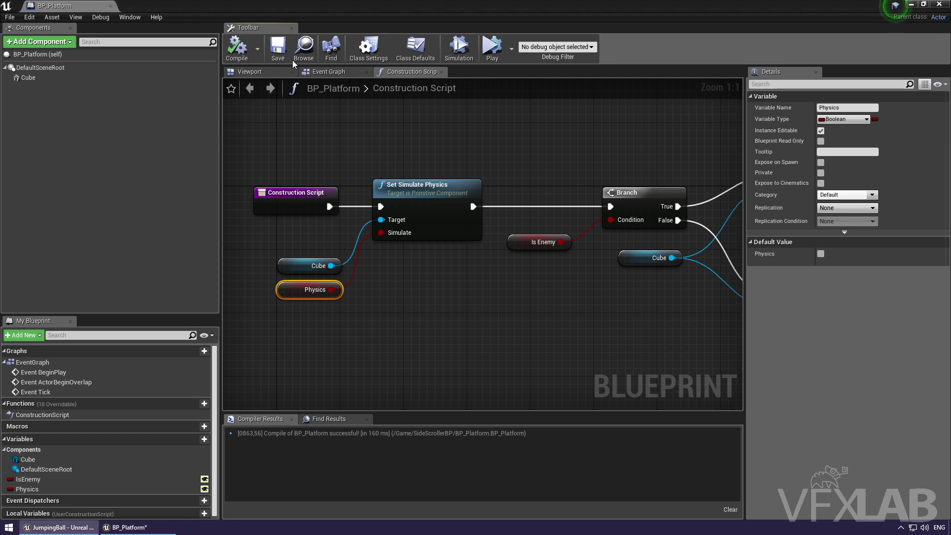
drag(436, 6, 435, 391)
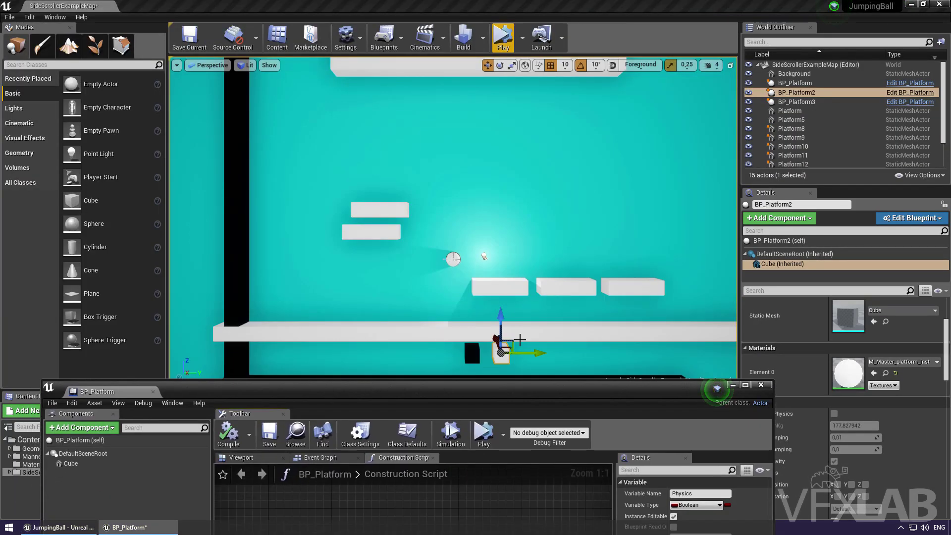
Select BP_Platform2's inherited Cube component and drag it down onto the floor at 0, 0, -10
drag(520, 340, 434, 255)
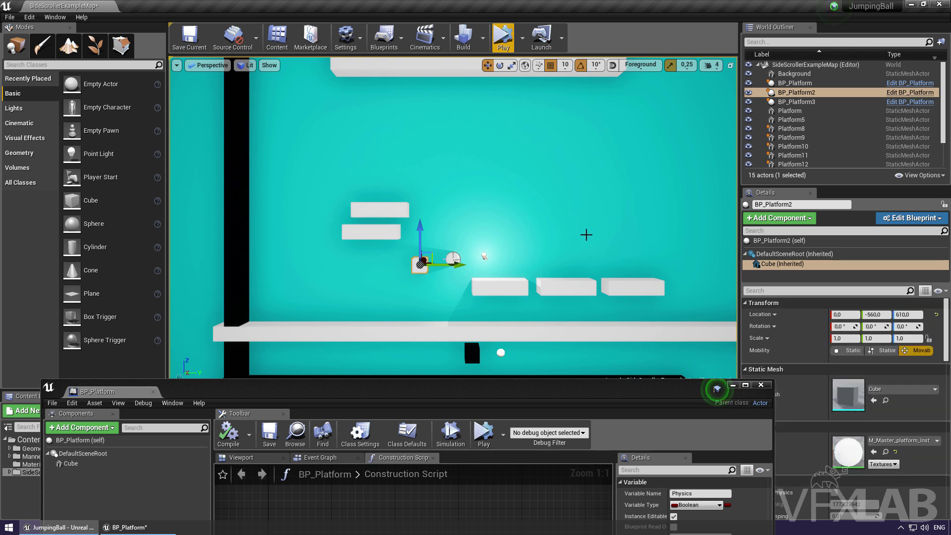
click(440, 255)
click(419, 265)
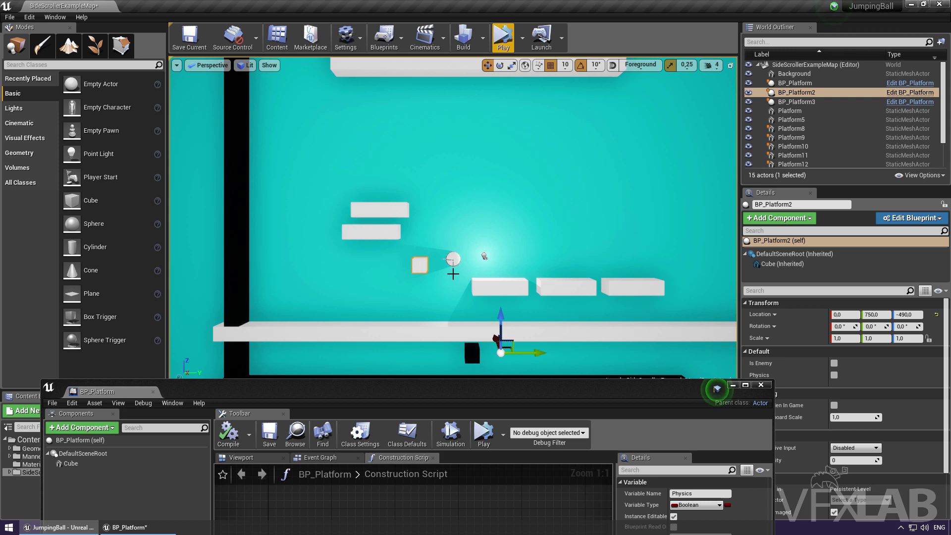
click(773, 264)
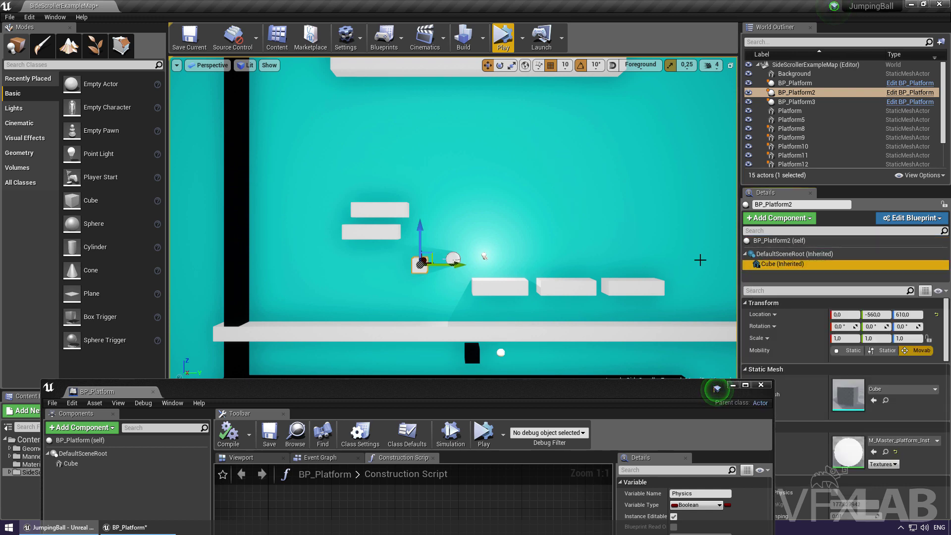
drag(434, 252, 514, 341)
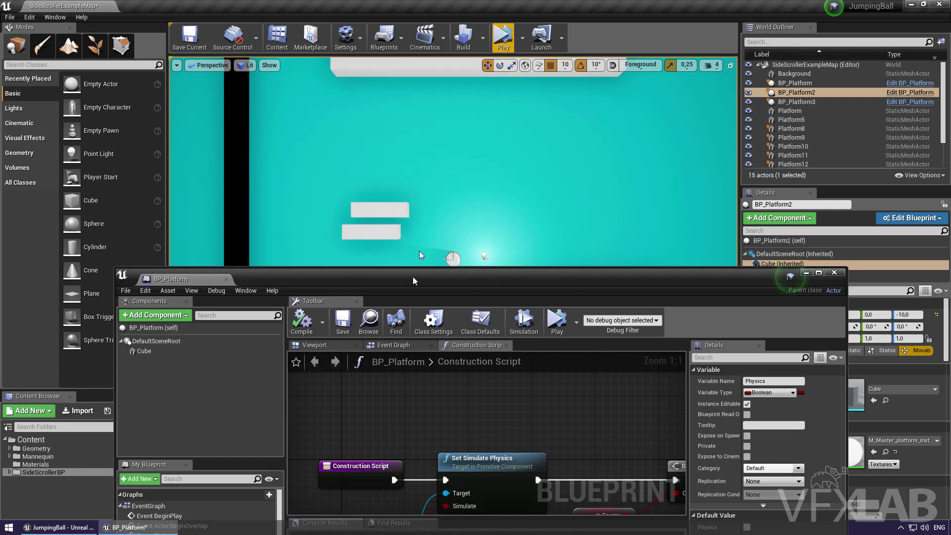
Make the Cube component BP_Platform's root in place of DefaultSceneRoot, then lower the window
drag(339, 392, 434, 94)
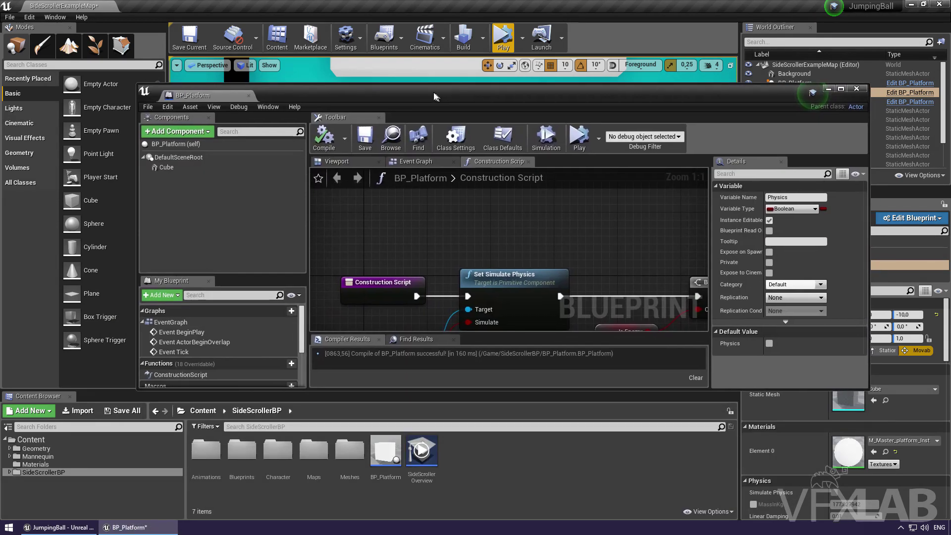
click(177, 168)
drag(177, 170, 191, 157)
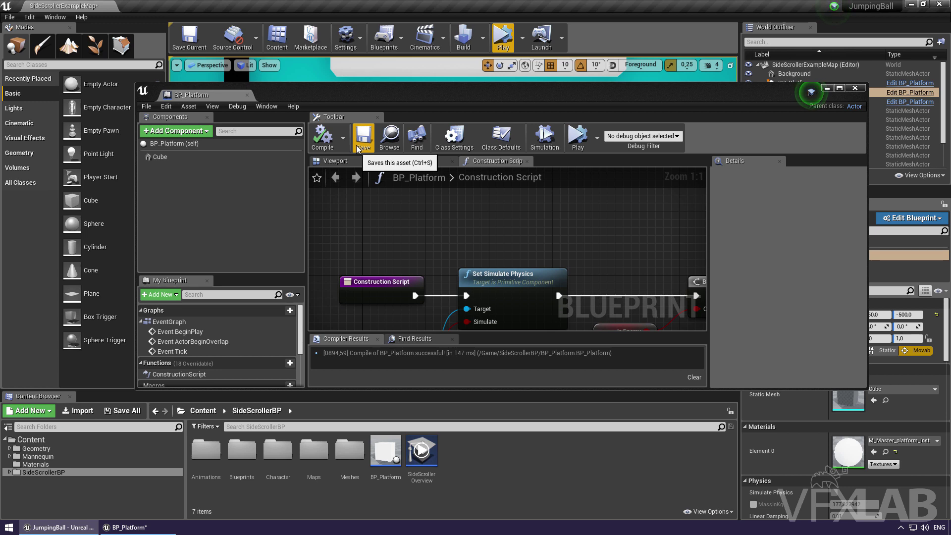
drag(403, 102, 408, 399)
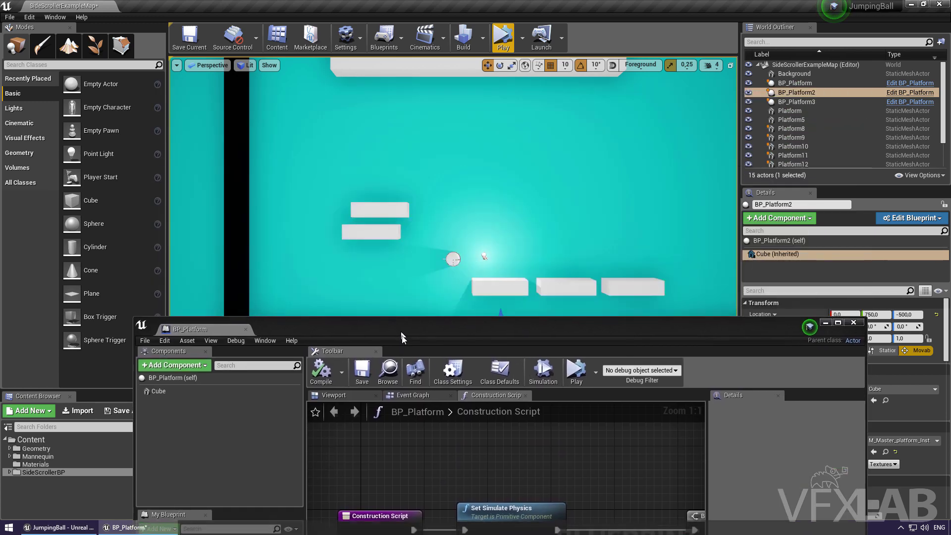
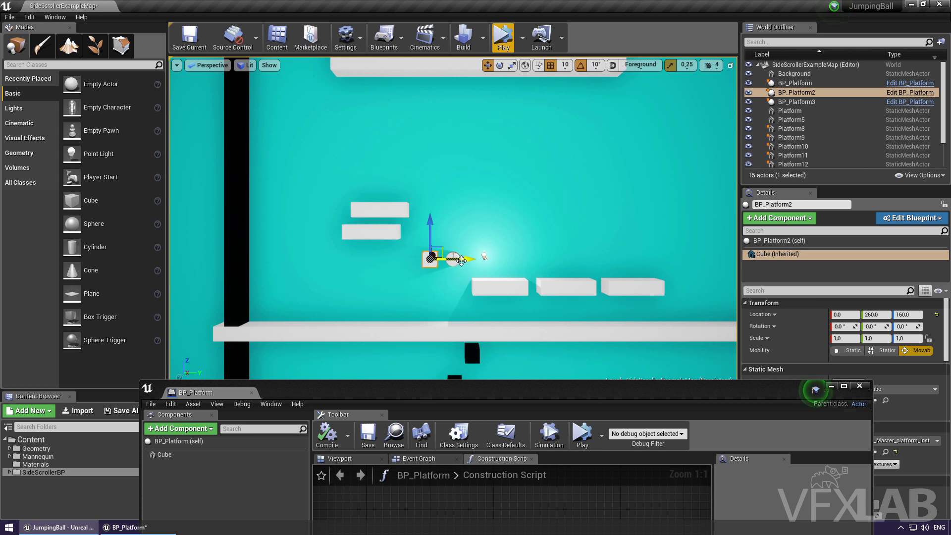
Shift BP_Platform2 right, Alt-duplicate it as BP_Platform4, and move both stacked platforms left
drag(436, 261, 453, 259)
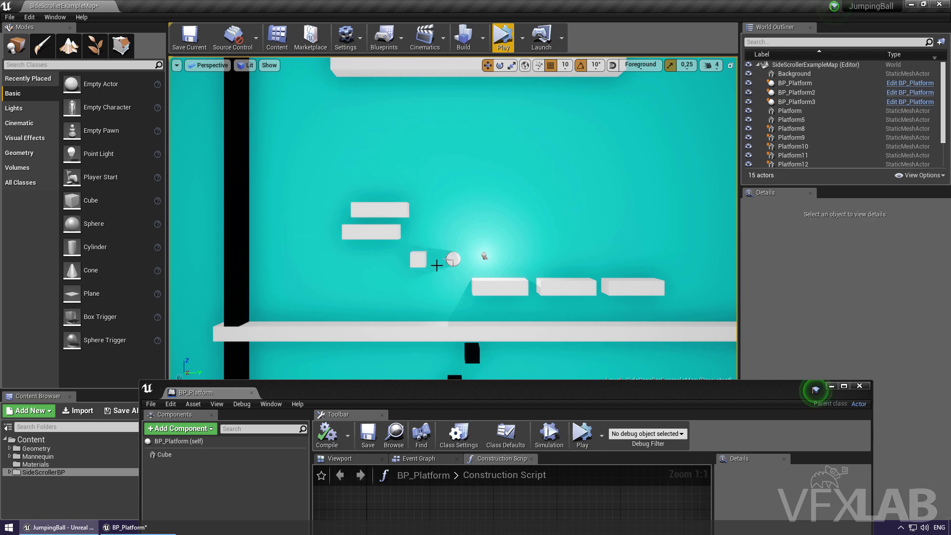
alt+drag(445, 262, 423, 261)
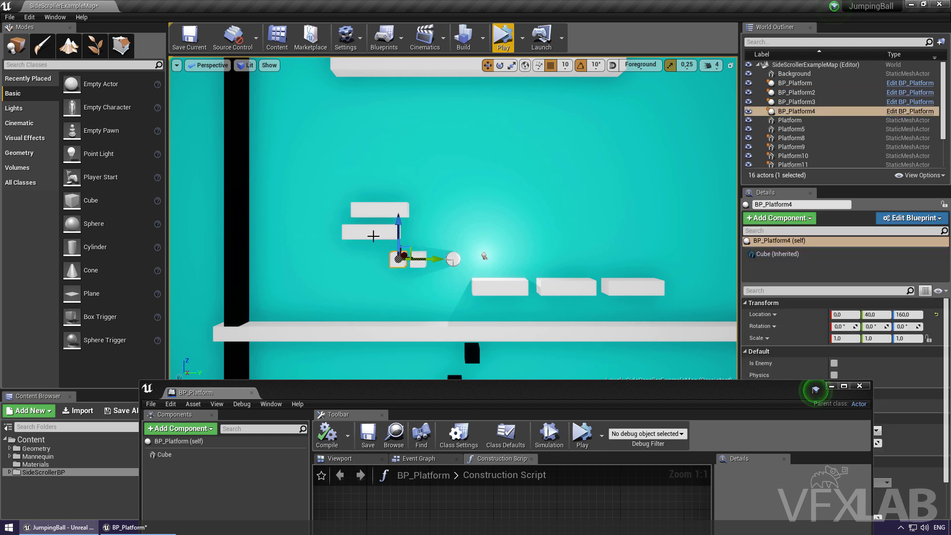
click(373, 237)
ctrl+click(403, 216)
drag(416, 209, 387, 210)
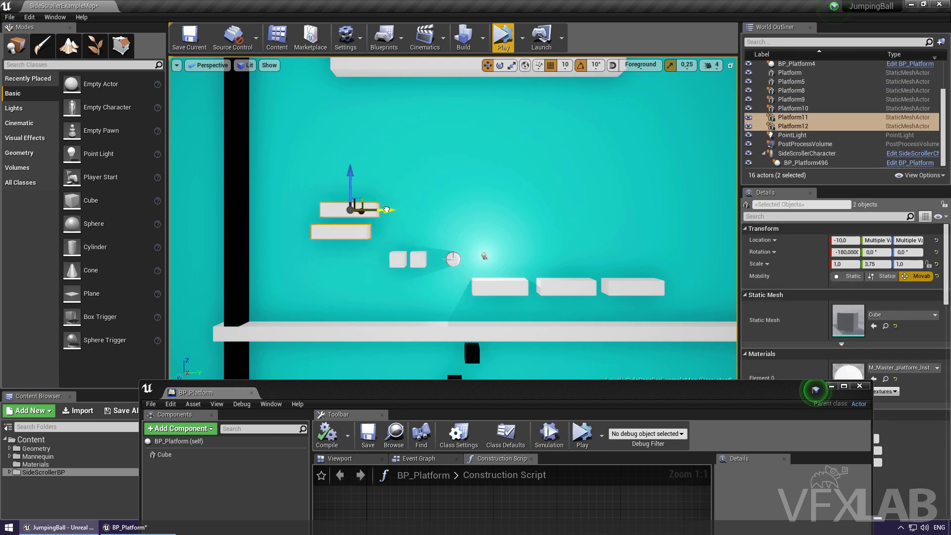
Select BP_Platform4 and BP_Platform2, then start a Play-in-Editor session
click(402, 258)
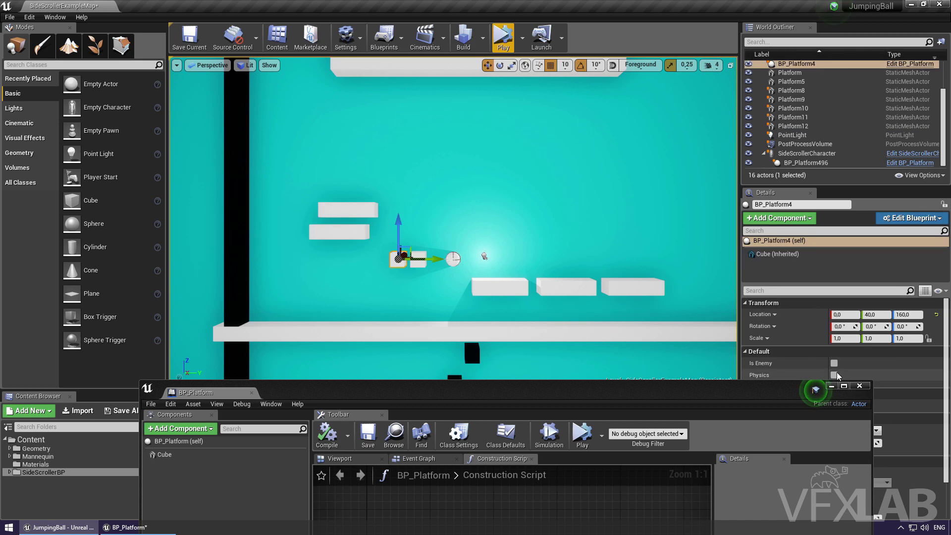
click(418, 253)
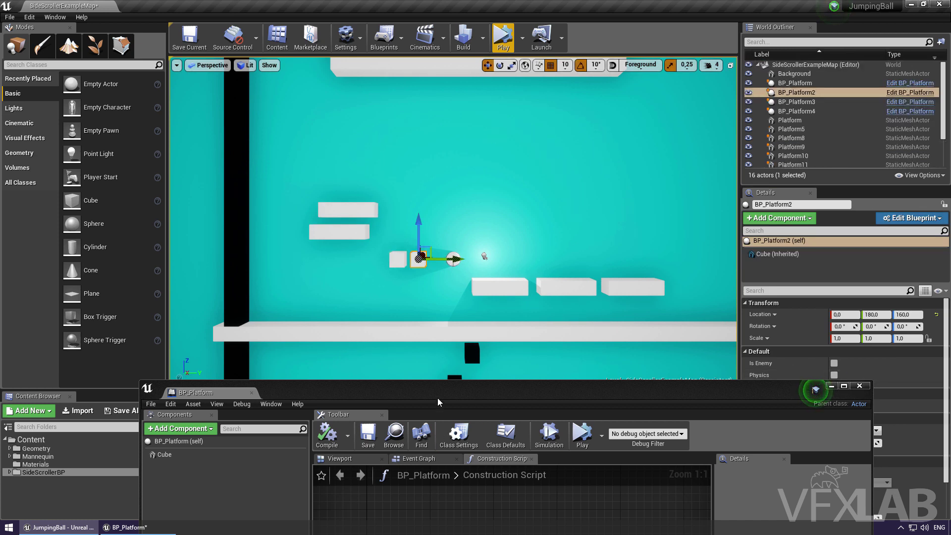
drag(438, 402, 433, 395)
click(503, 39)
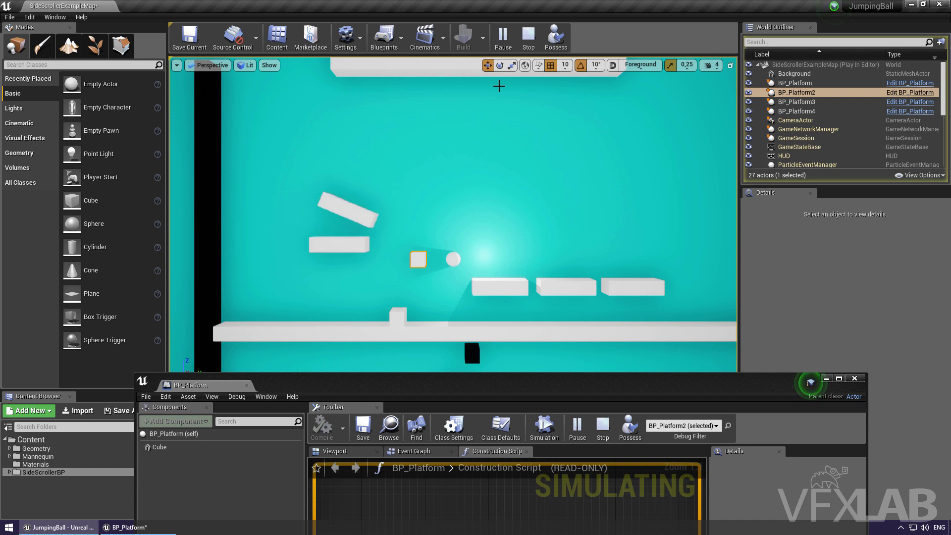
Stop play, inspect Platform12, the character and BP_Platform2, then maximize the BP_Platform editor
key(Escape)
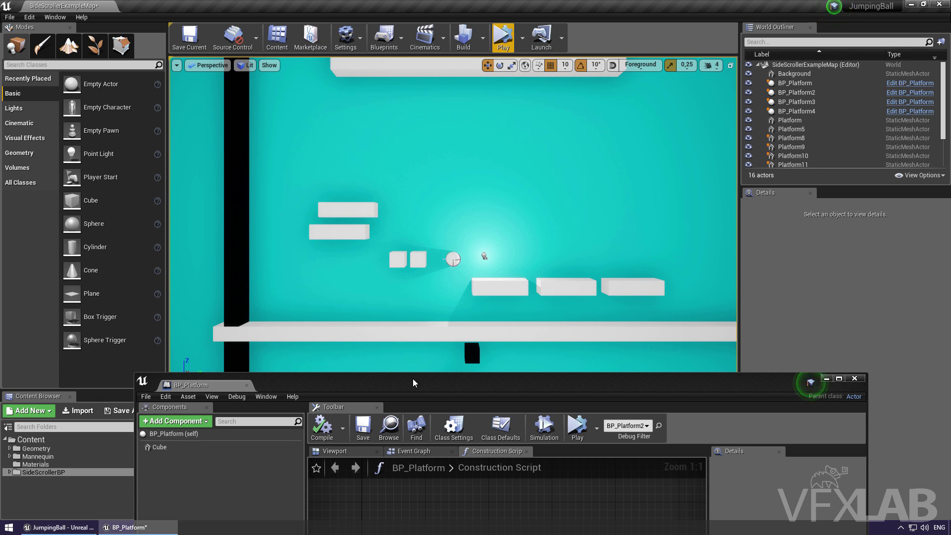
drag(414, 383, 446, 342)
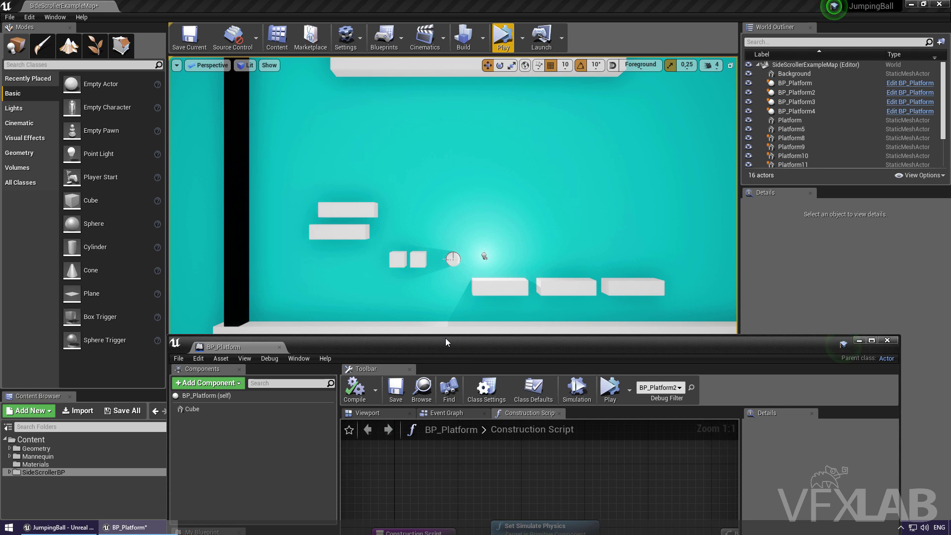
click(340, 232)
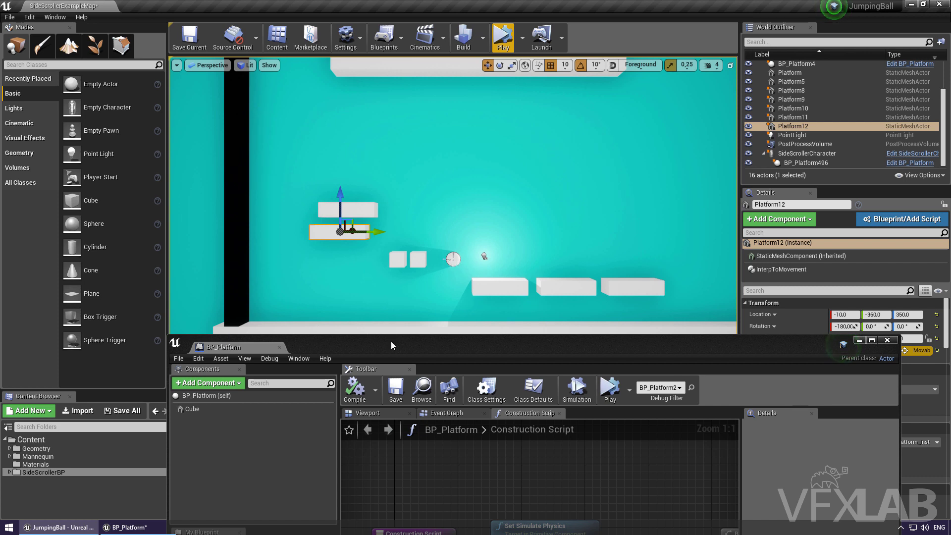
click(454, 259)
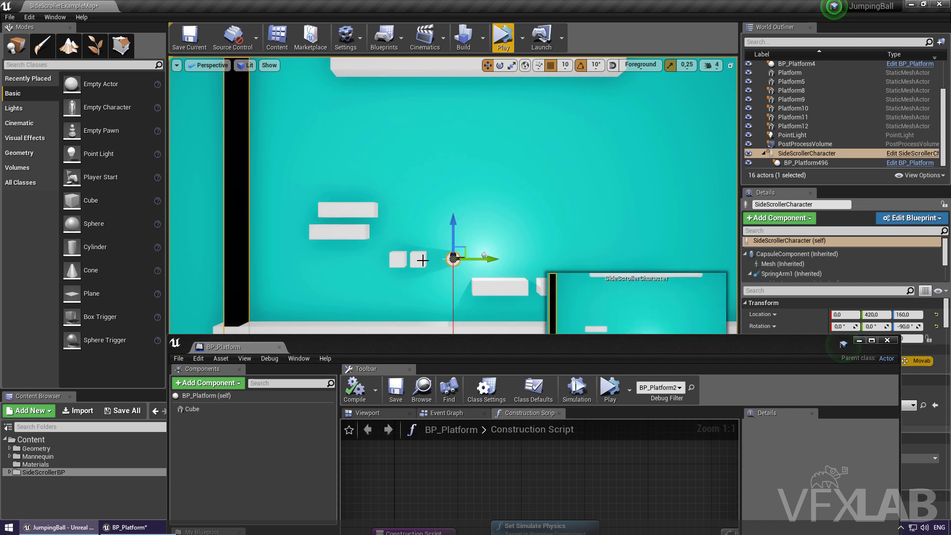
click(422, 260)
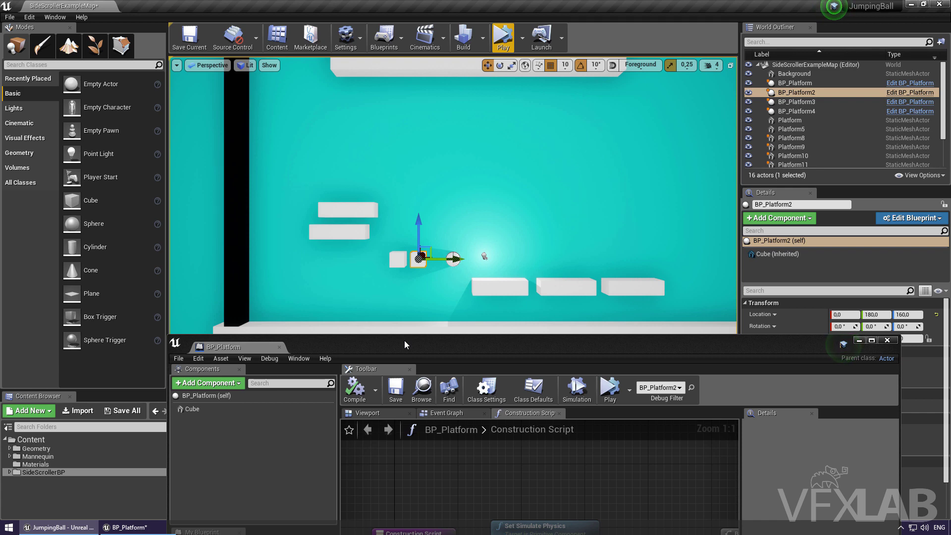
drag(412, 354, 416, 3)
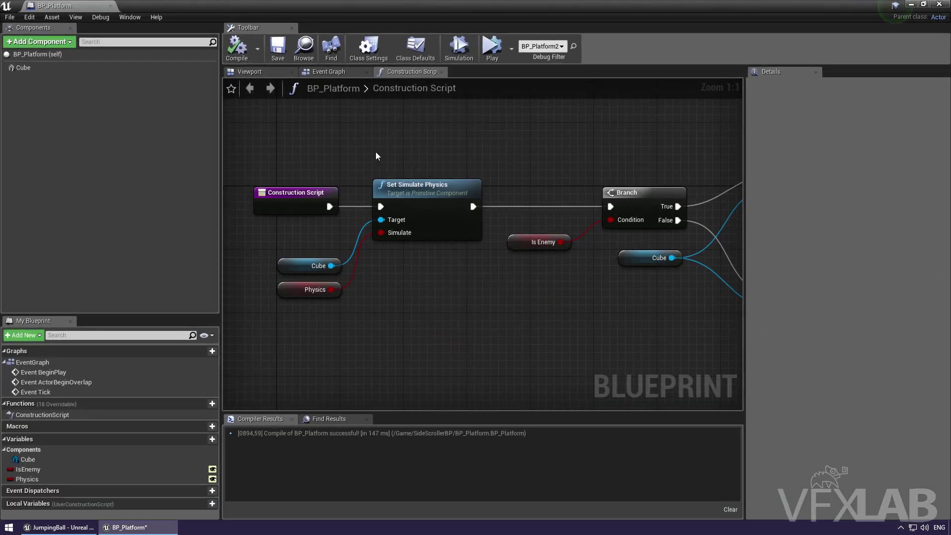
Add a Box Collision component named Box to BP_Platform
click(49, 43)
scroll(62, 139, down, 3)
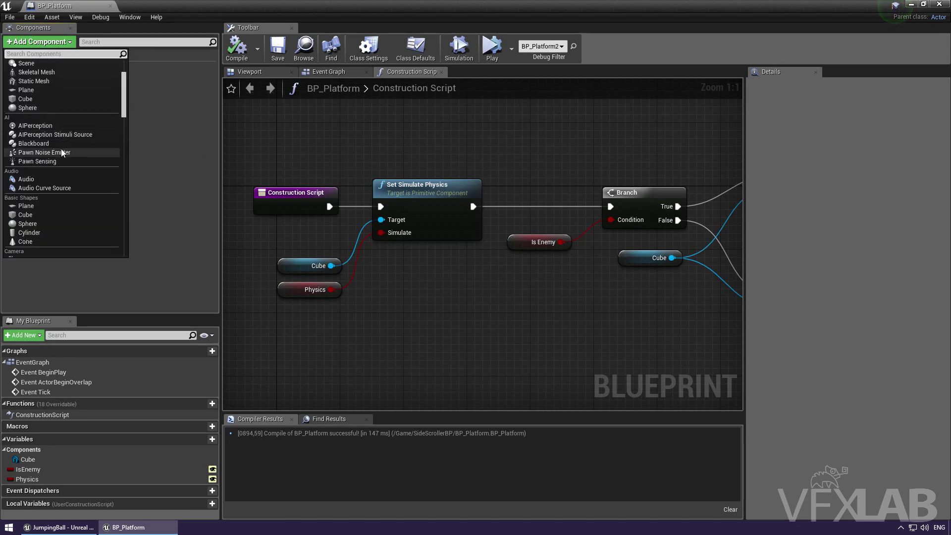
scroll(51, 194, down, 3)
scroll(45, 212, down, 2)
click(47, 198)
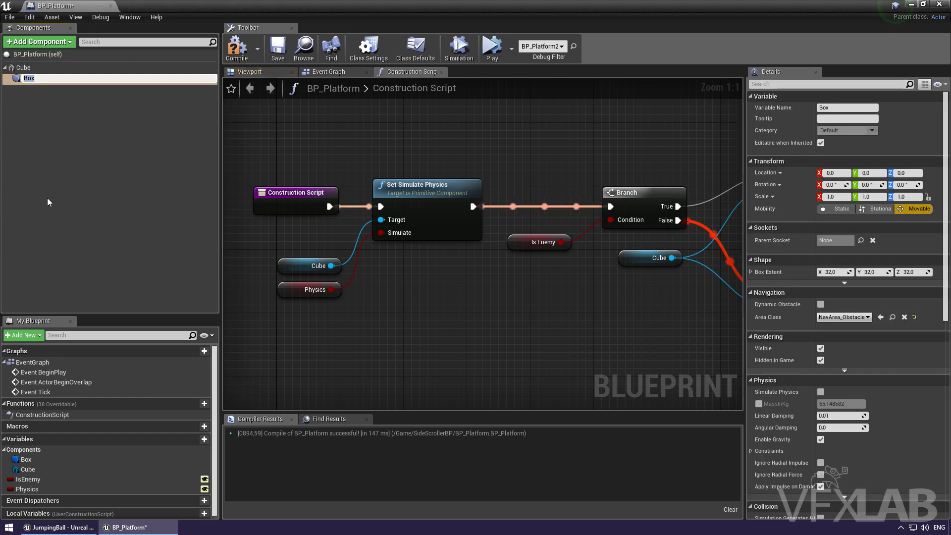
click(47, 202)
In the 3D preview, select Box and enter 500 for its X extent
click(252, 73)
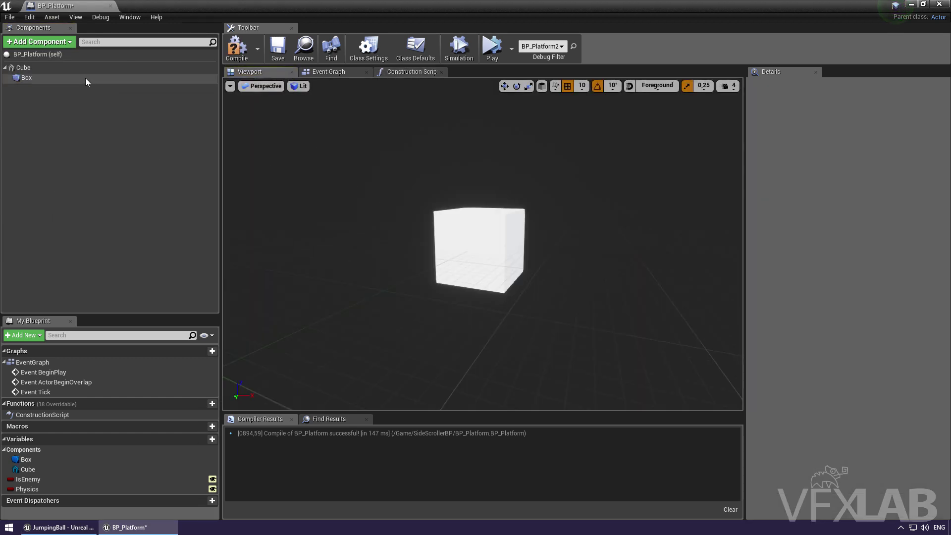
click(49, 78)
drag(372, 205, 373, 204)
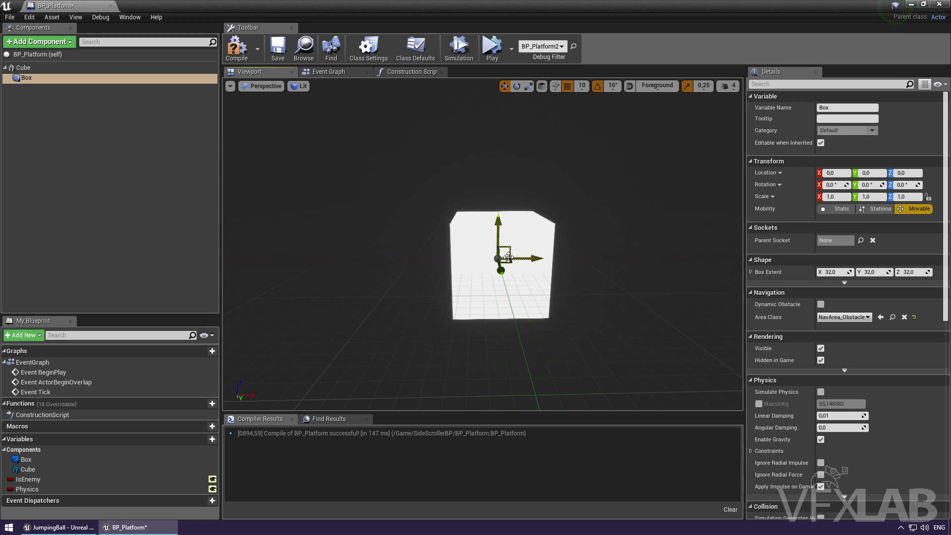
click(837, 272)
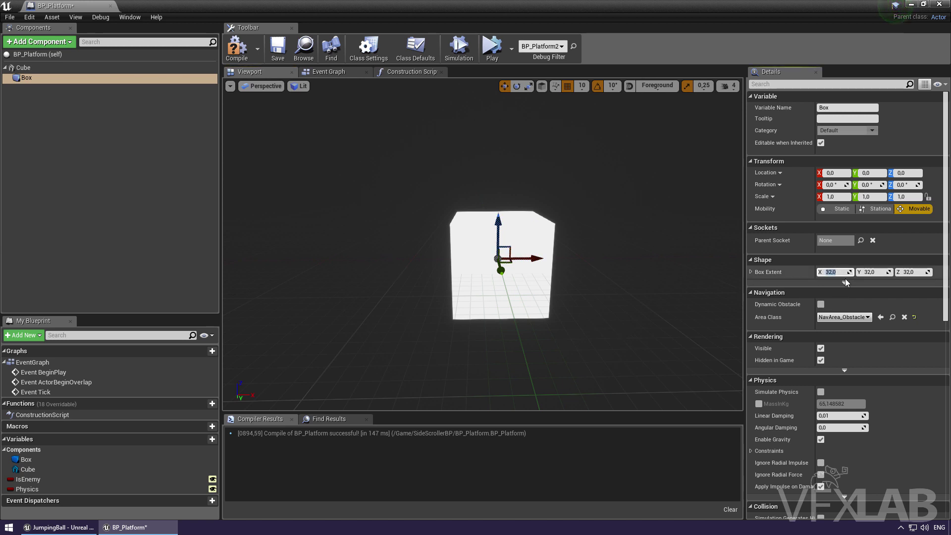
text(50)
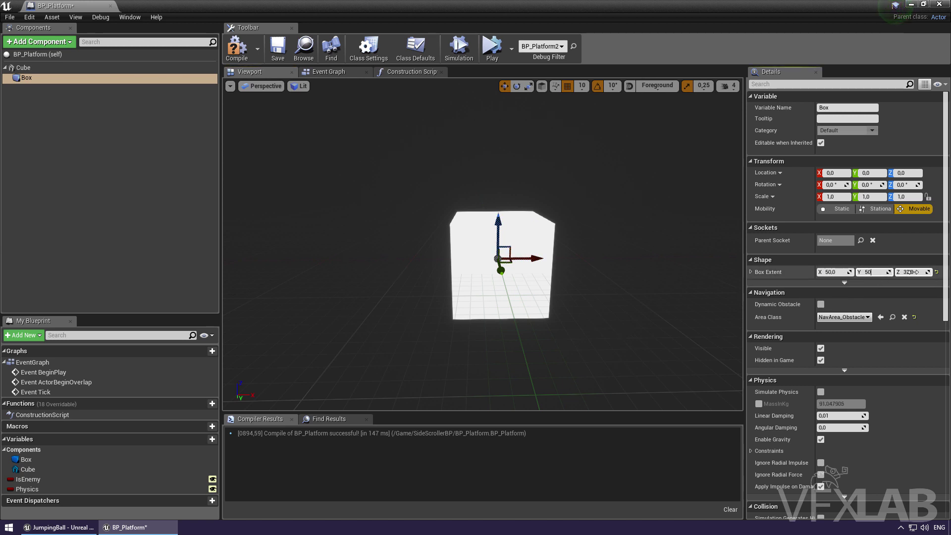
text(0)
key(Return)
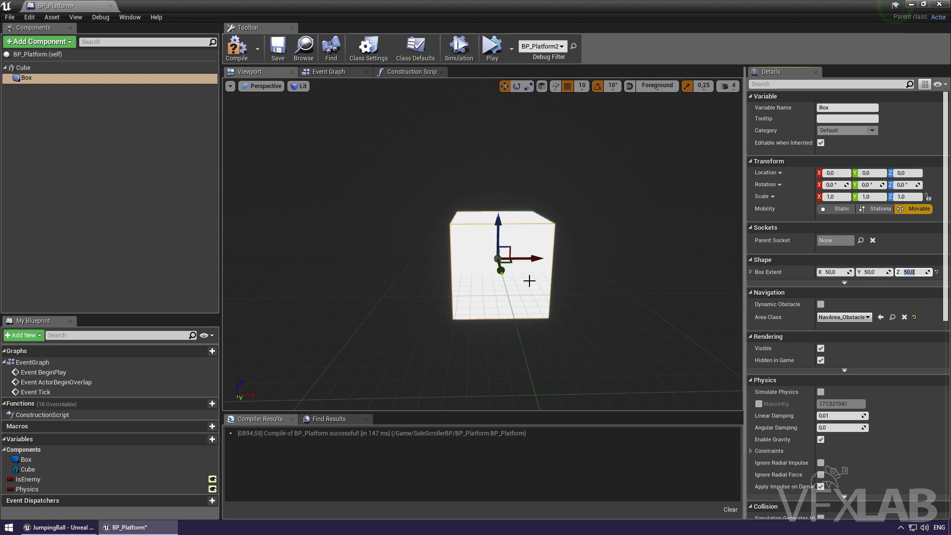
Set the Box component's scale to 1, 2, 2 and compile BP_Platform
scroll(451, 226, up, 3)
click(563, 227)
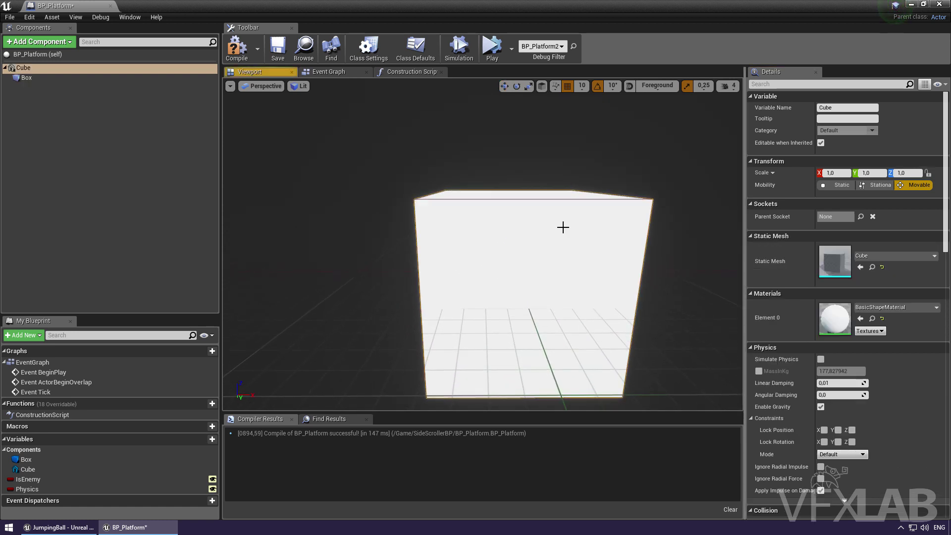
click(26, 77)
scroll(479, 214, down, 3)
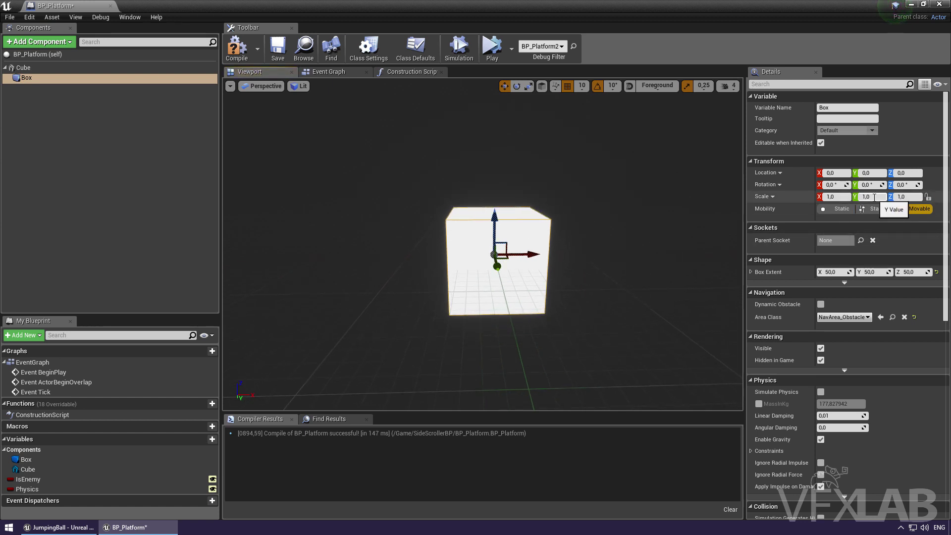
key(Tab)
text(2)
key(Return)
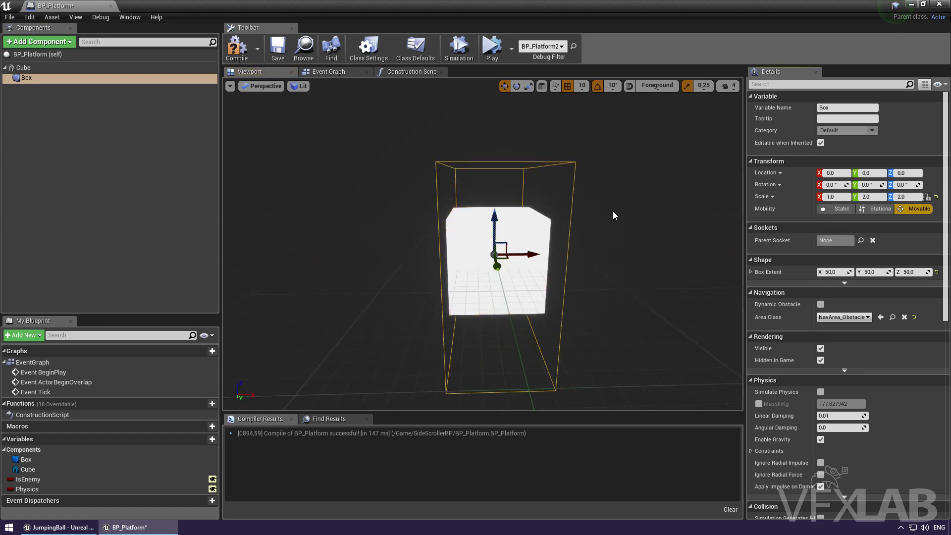
drag(613, 216, 555, 198)
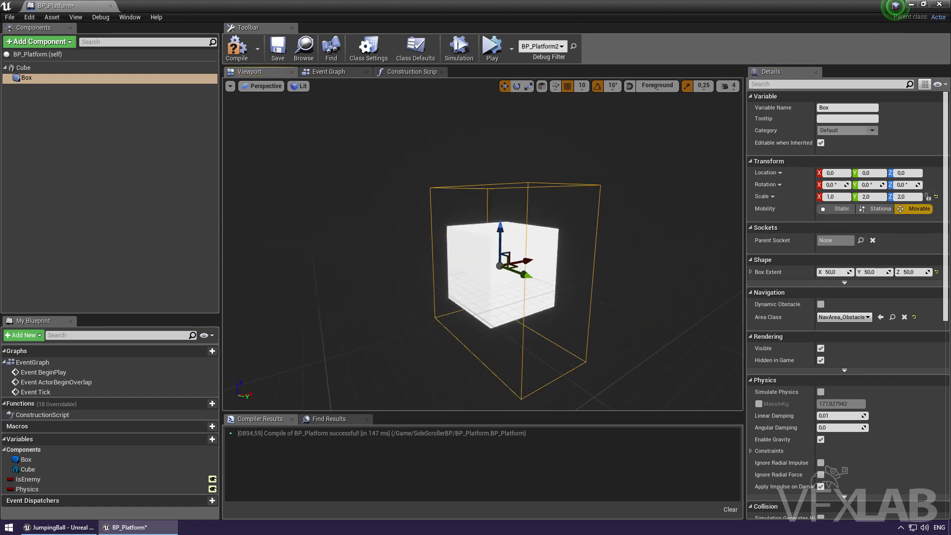
click(242, 54)
Move the blueprint window aside, run a quick play test, then maximize the editor again
drag(400, 6, 408, 353)
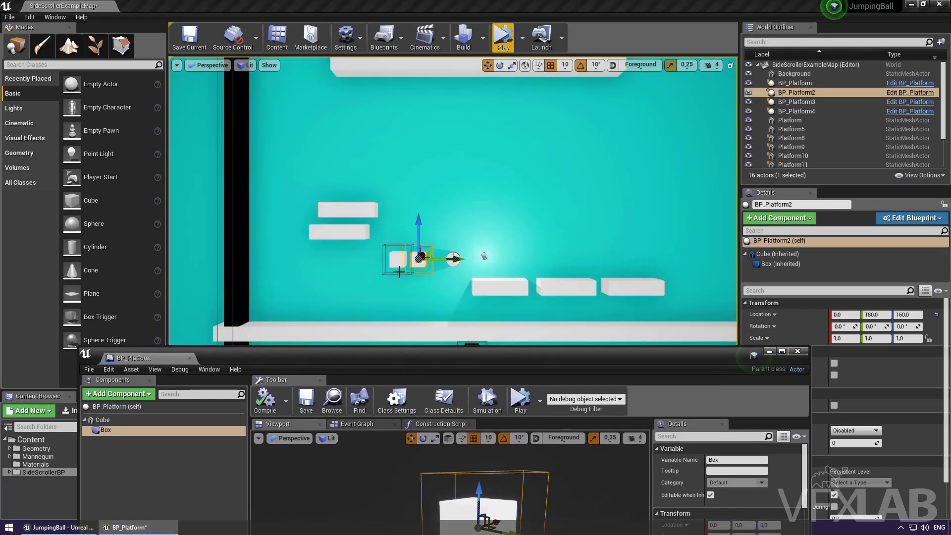
drag(400, 272, 380, 222)
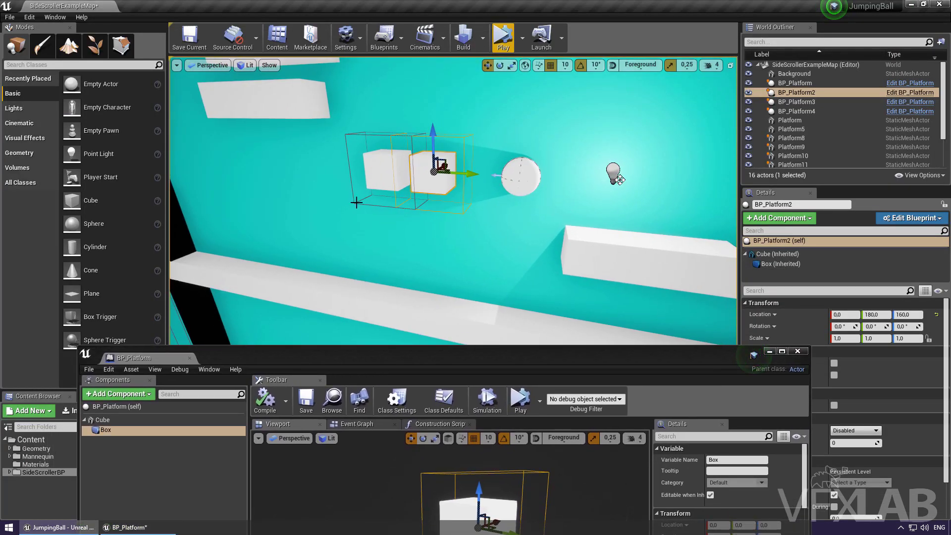
click(503, 39)
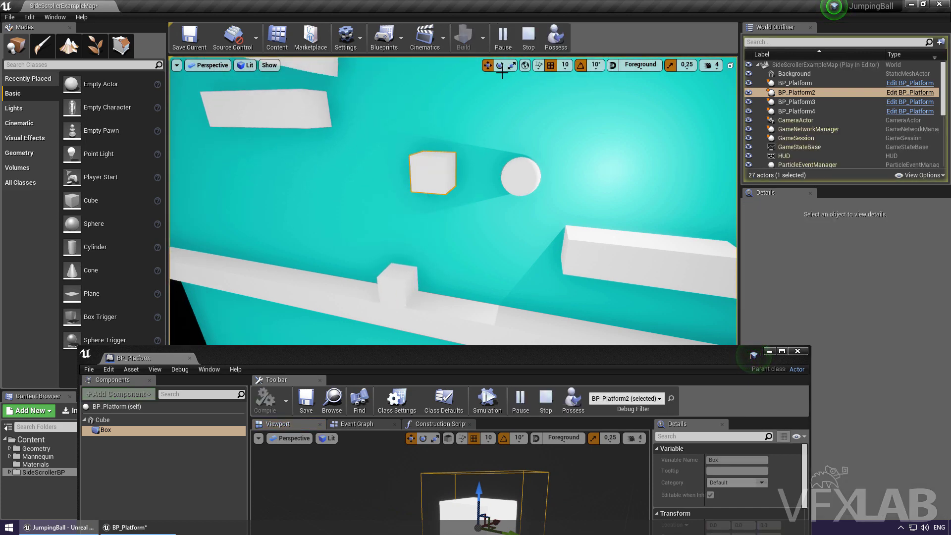
key(Escape)
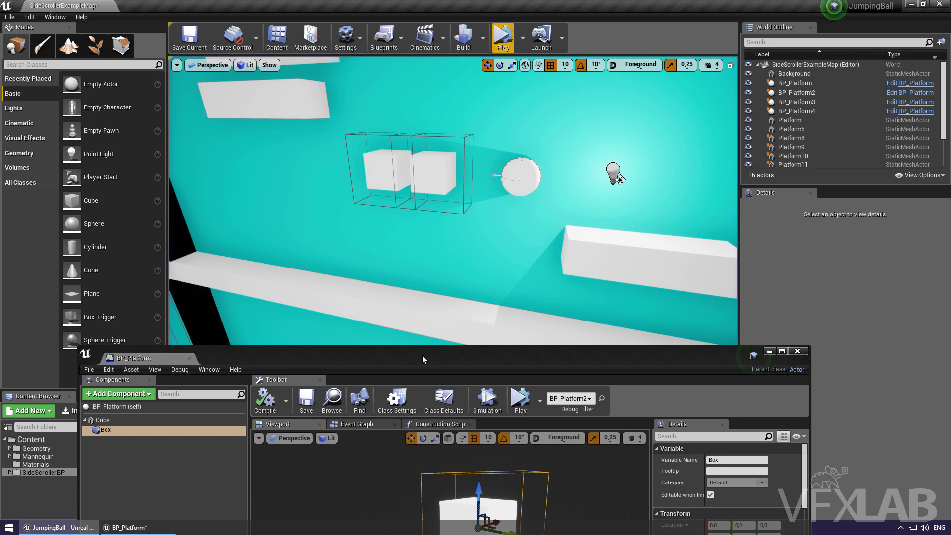
drag(422, 355, 423, 318)
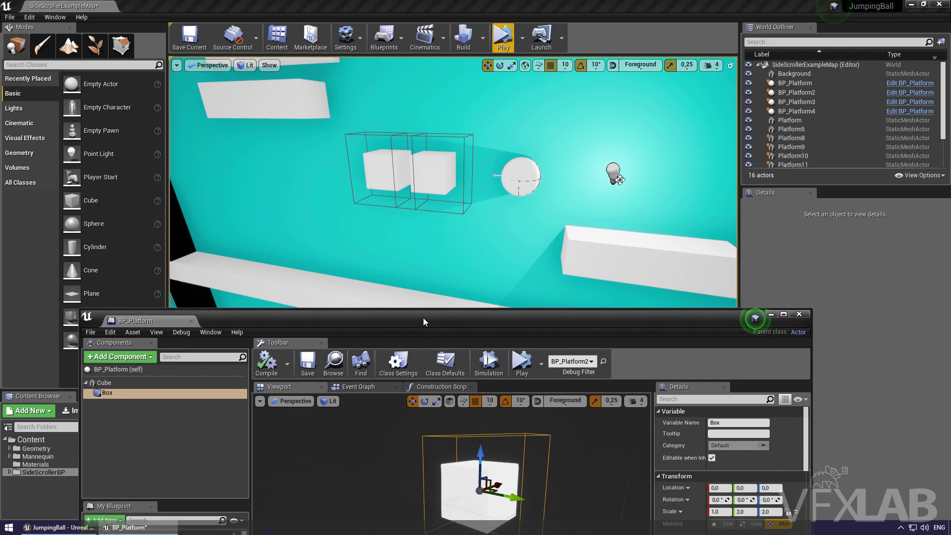
double_click(421, 317)
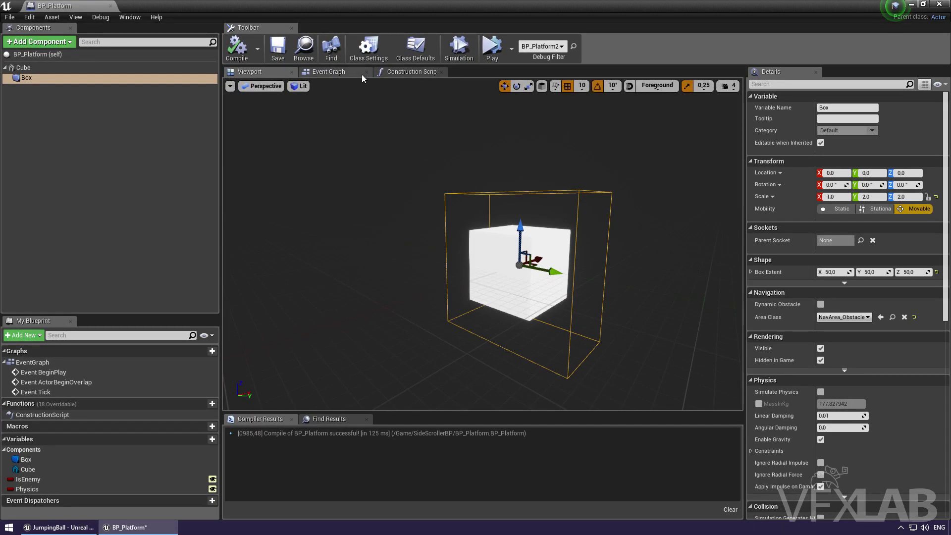
Add an On Component Begin Overlap event for the Box component
drag(338, 75, 390, 74)
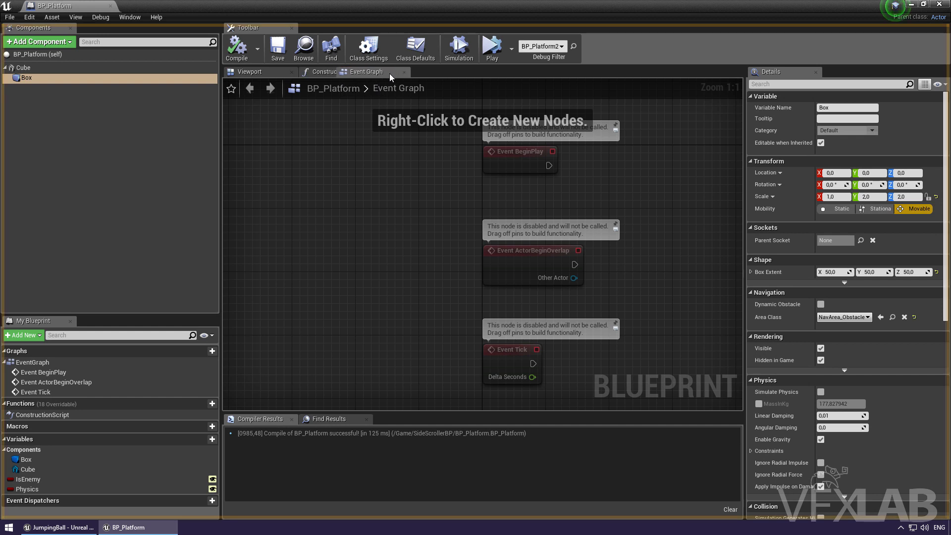
click(61, 79)
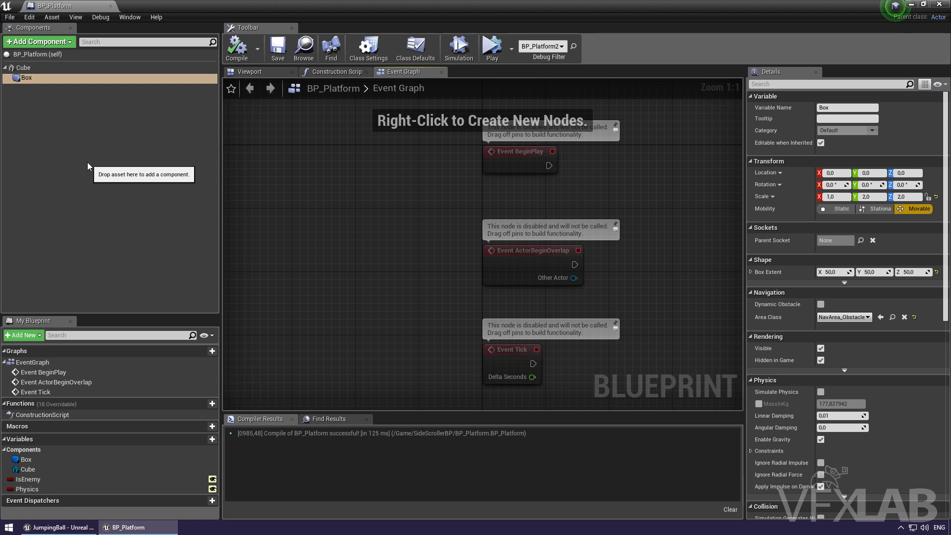
right_click(34, 80)
mouse_move(66, 98)
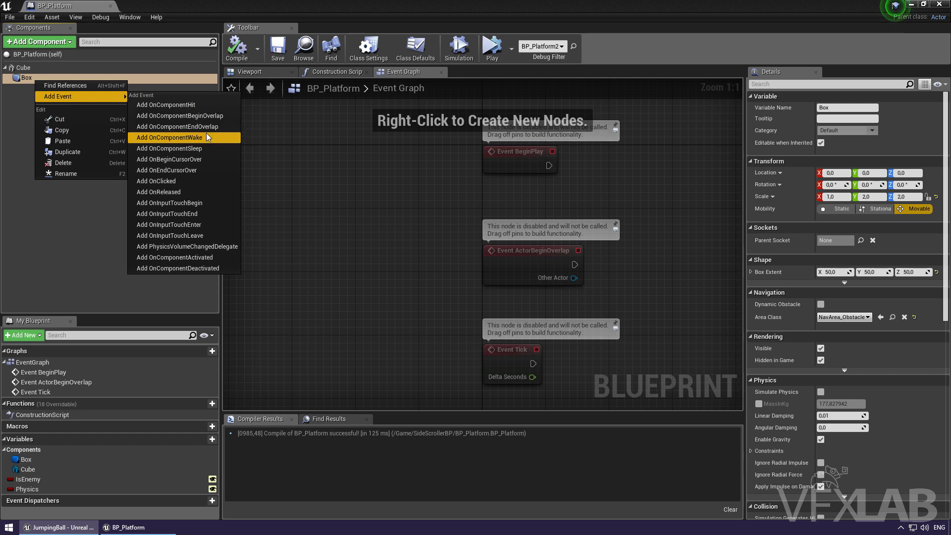
click(207, 118)
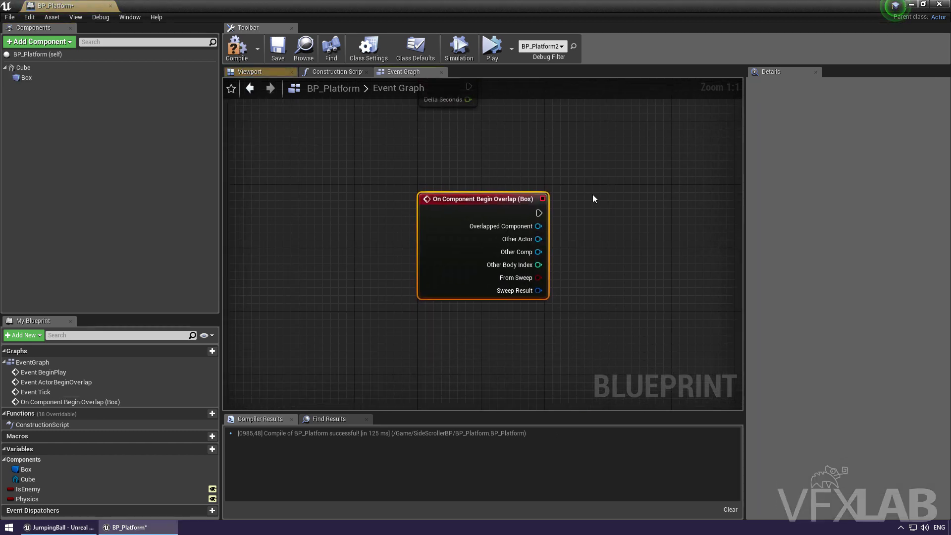
Connect a Print String node to the overlap event's exec pin
scroll(557, 203, down, 3)
scroll(543, 208, up, 2)
drag(542, 208, 594, 210)
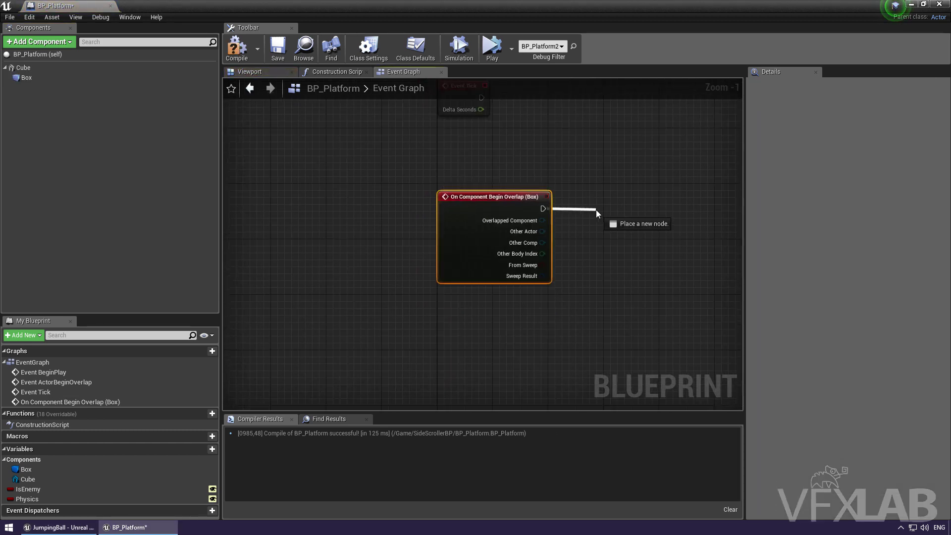
text(print)
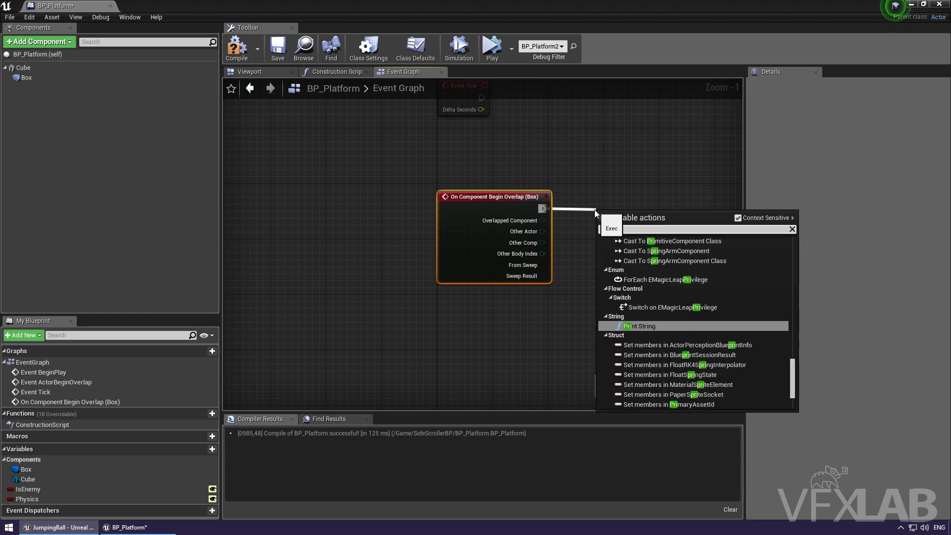
key(Return)
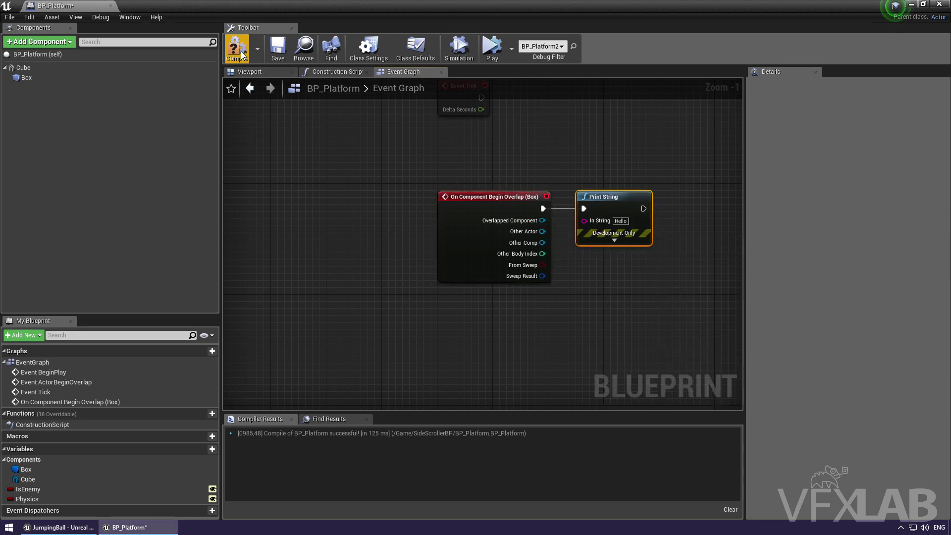
drag(454, 6, 458, 325)
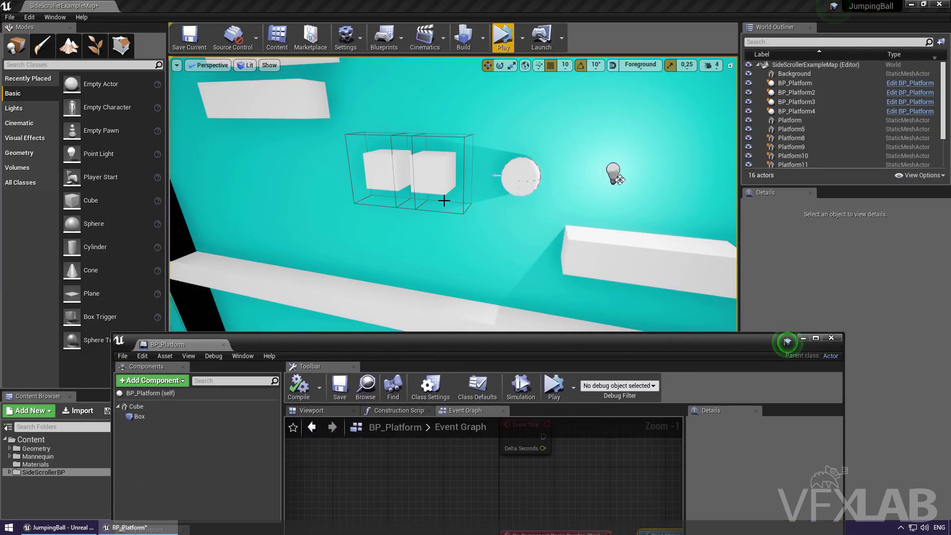
Play the level in the Selected Viewport and stop once the overlap prints Hello
click(444, 201)
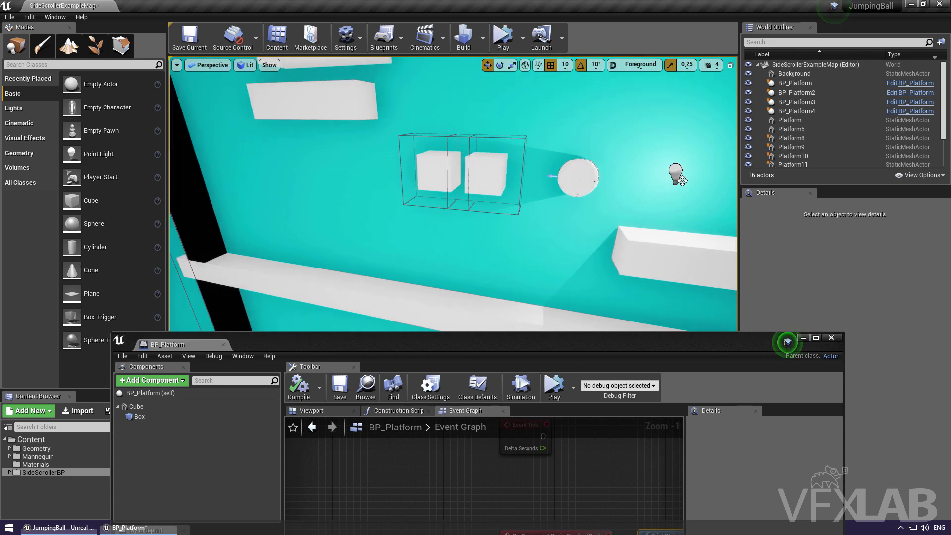
right_drag(464, 180, 446, 208)
click(522, 49)
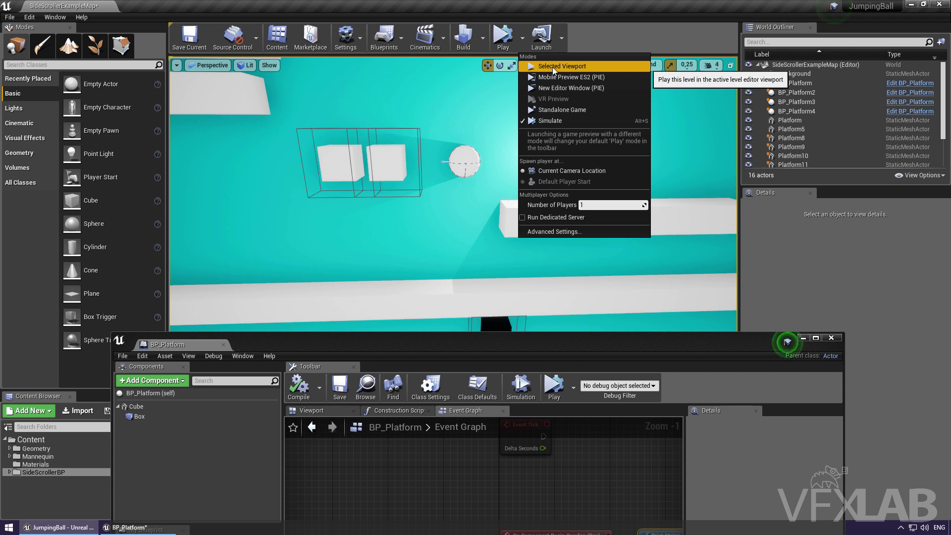
click(553, 67)
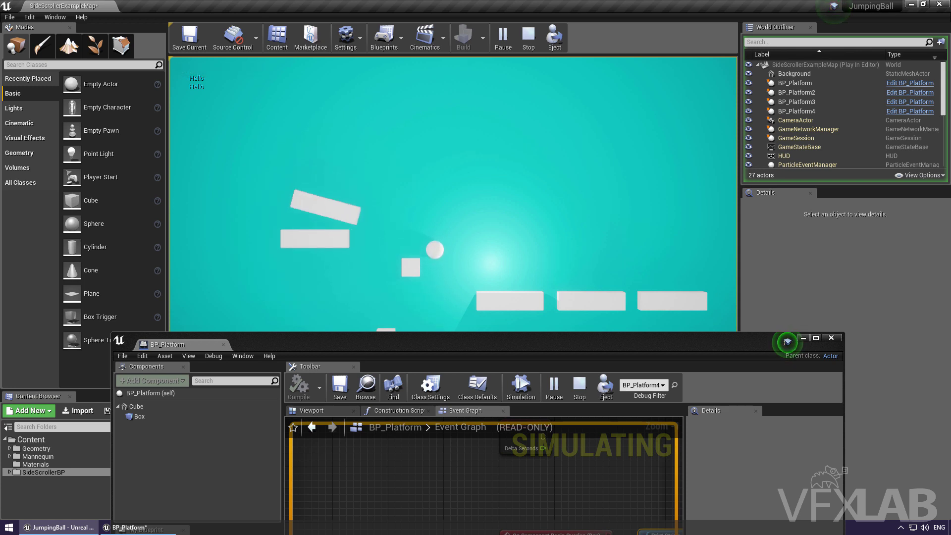
key(Escape)
Move the SideScrollerCharacter ball left and down to 300, 130
scroll(436, 238, up, 5)
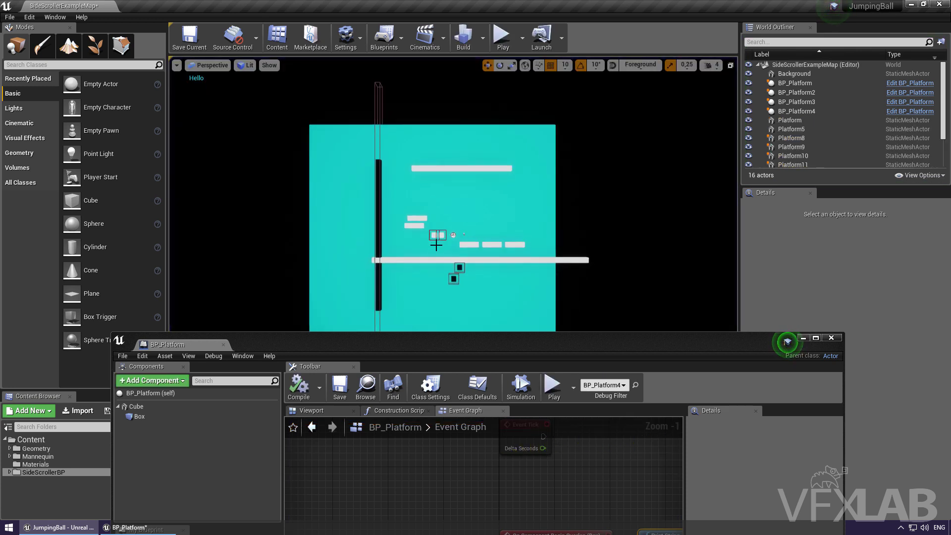
click(428, 242)
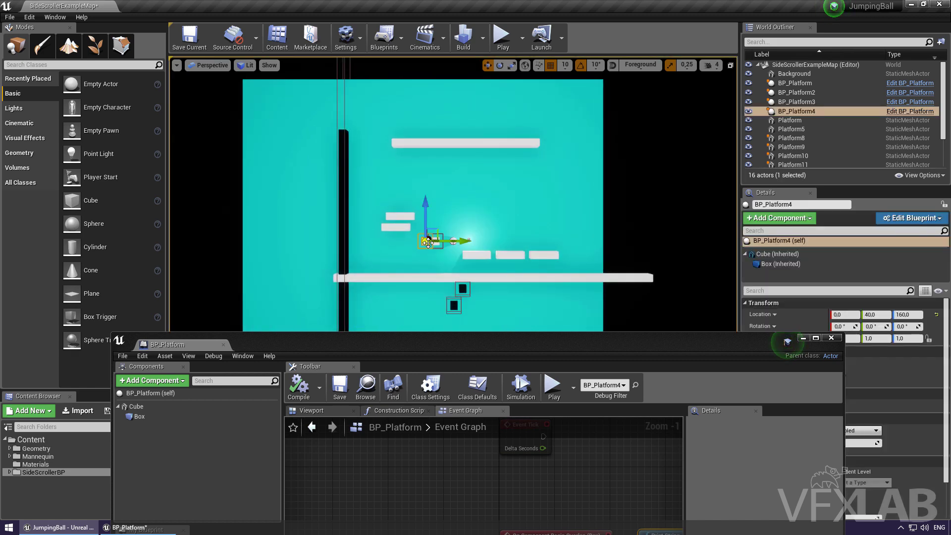
drag(374, 345, 317, 370)
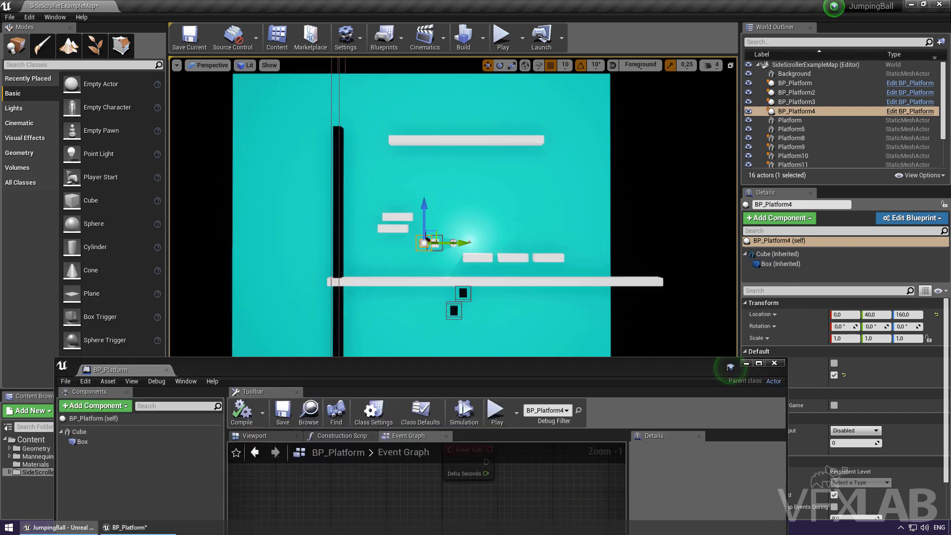
scroll(494, 217, up, 4)
scroll(461, 318, up, 3)
scroll(461, 318, up, 1)
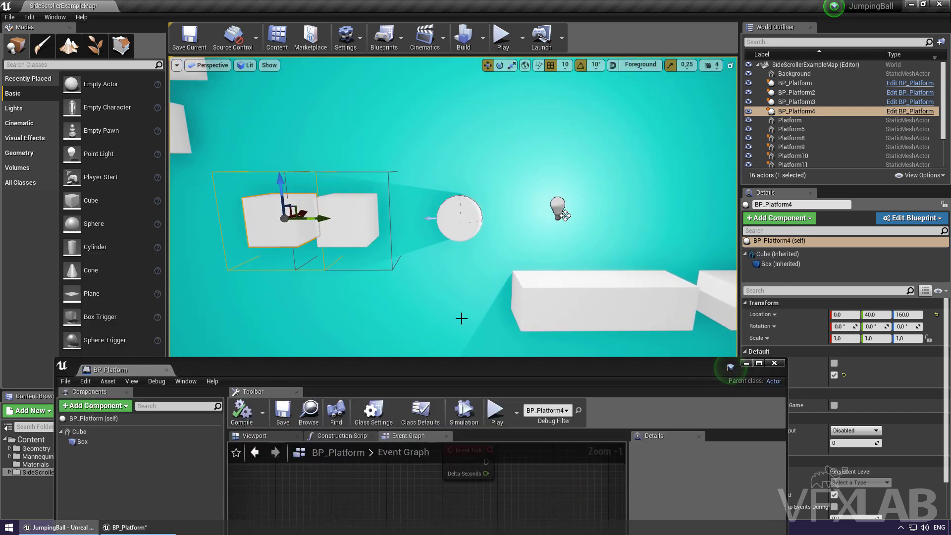
click(462, 228)
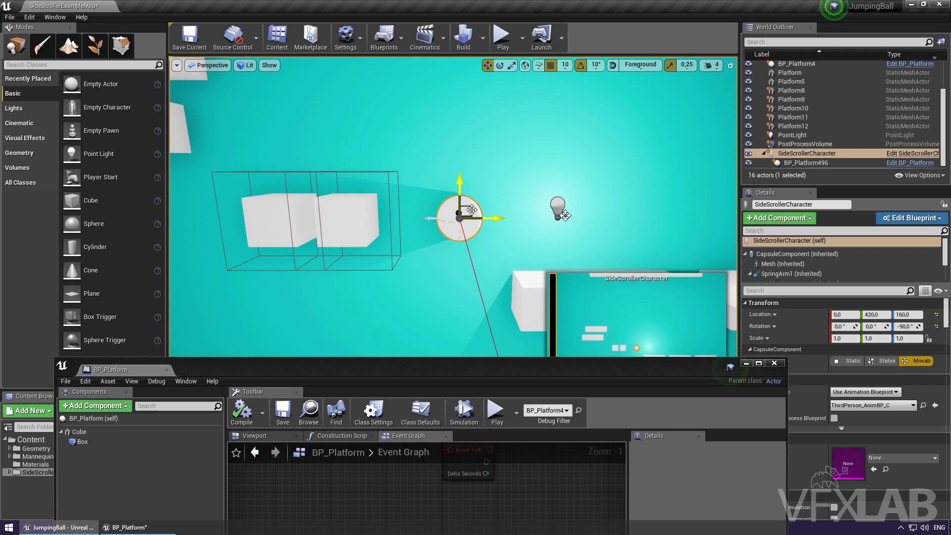
mouse_move(471, 210)
mouse_down()
mouse_move(417, 226)
mouse_move(490, 230)
mouse_up()
Move BP_Platform2 to 0, 200, -150 and stretch it to a Y scale of 3.75
click(358, 214)
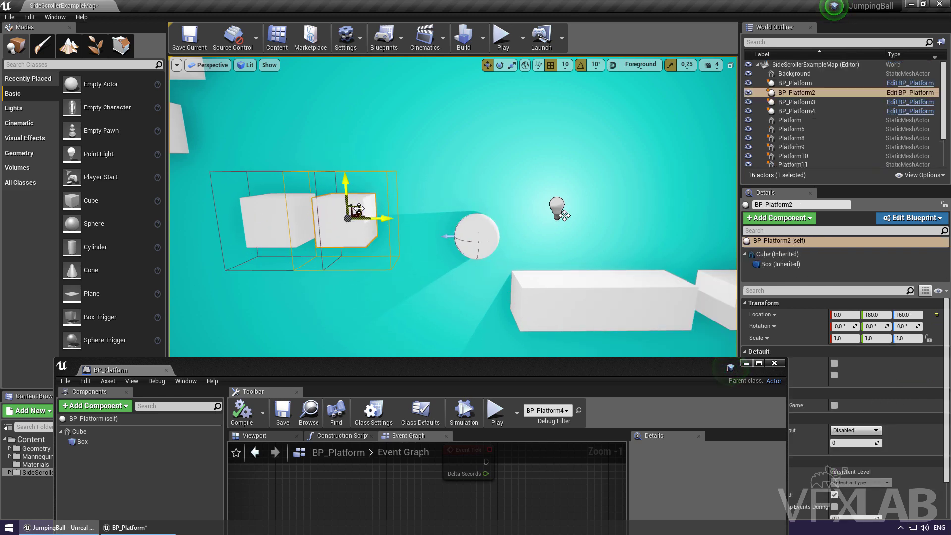
drag(358, 209, 423, 312)
key(f)
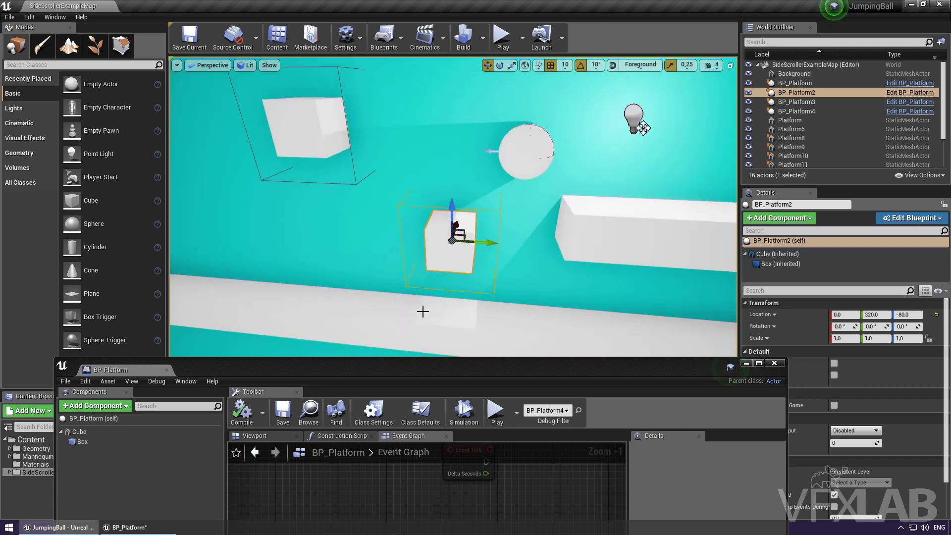
key(r)
key(w)
mouse_move(489, 241)
mouse_down()
mouse_move(472, 230)
mouse_move(419, 254)
mouse_up()
key(f)
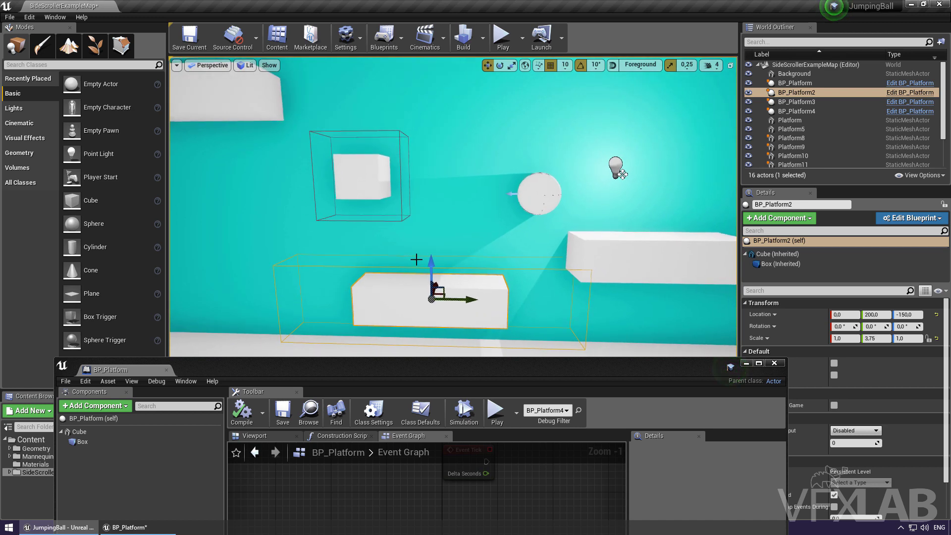
Test-play, then select BP_Platform2's Box trigger and reset its scale to 1
click(502, 36)
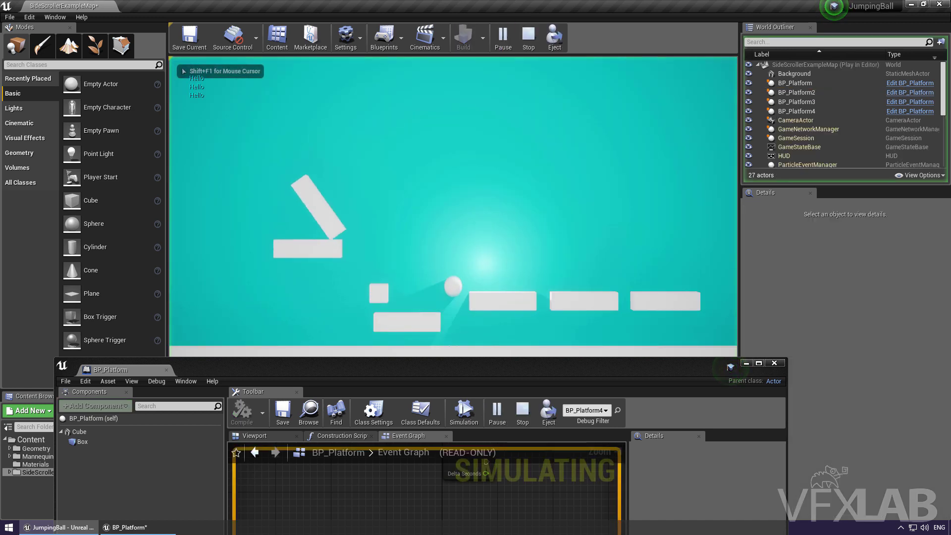
key(Escape)
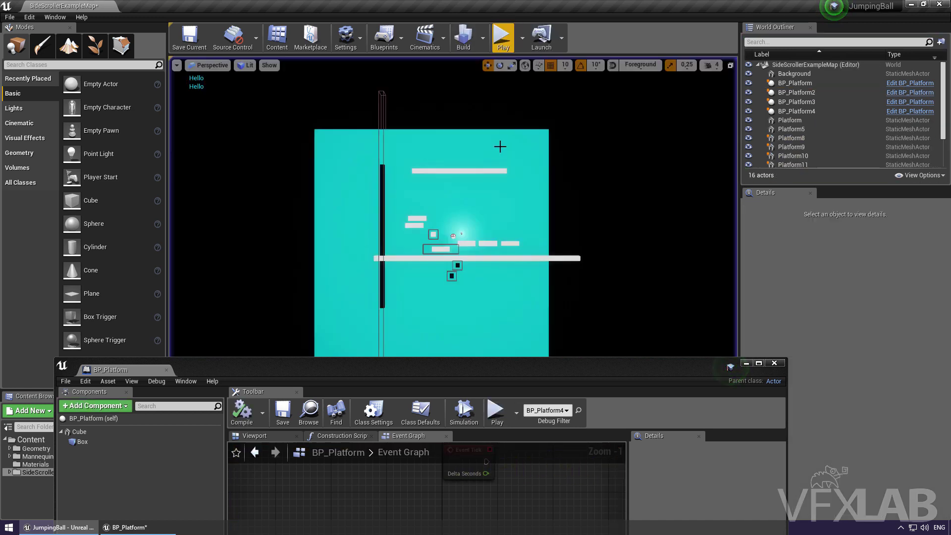
click(438, 195)
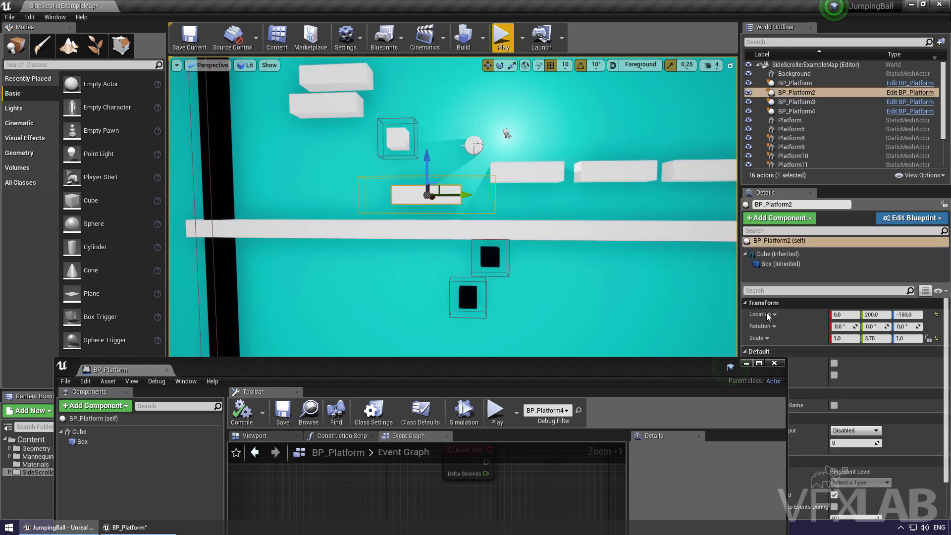
click(776, 264)
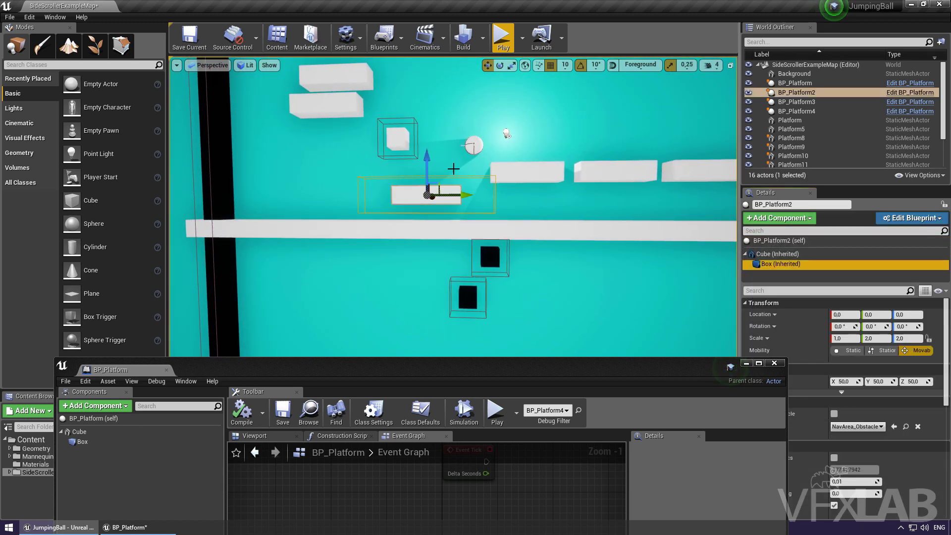
key(ctrl+z)
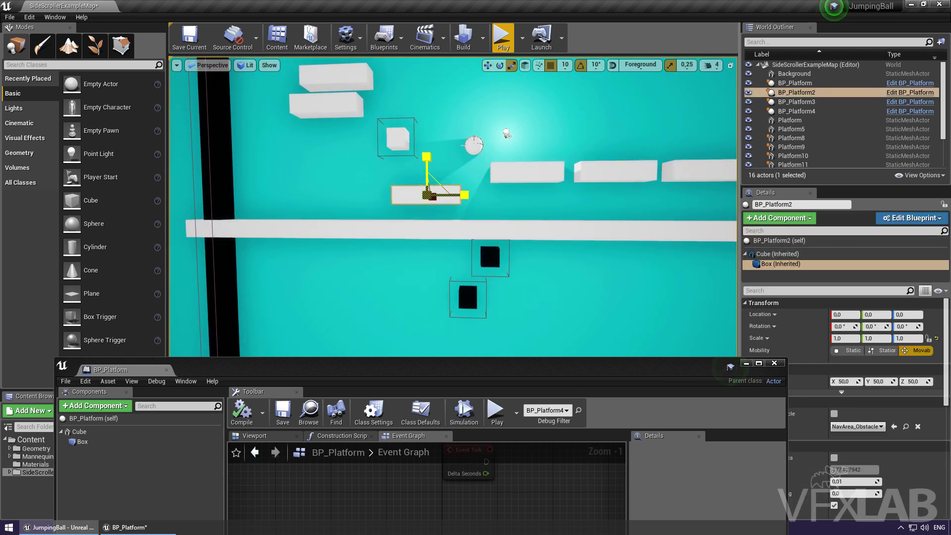
Raise the Box trigger to Z 20, narrow its Y scale to about 0.95 unsnapped, and play
drag(427, 171, 427, 144)
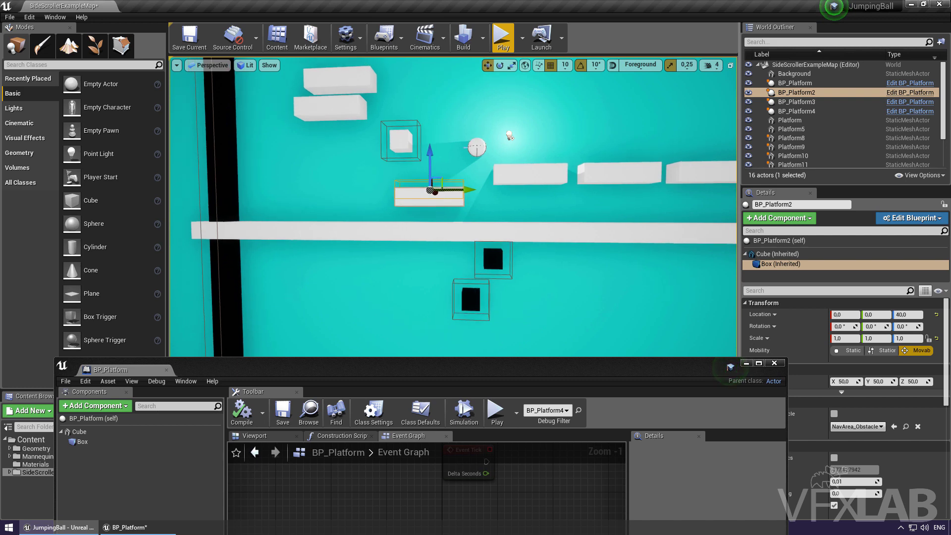
key(f)
drag(406, 148, 404, 153)
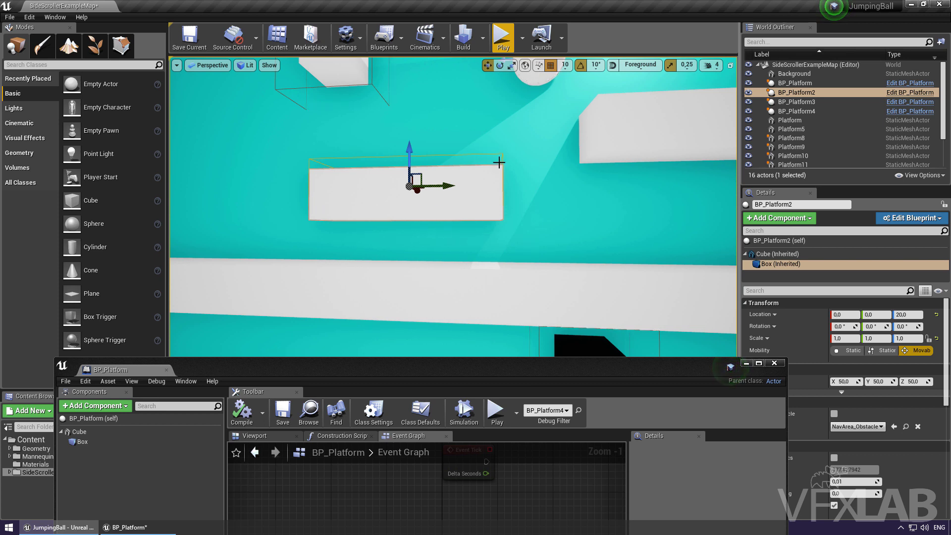
key(r)
mouse_move(447, 186)
mouse_down()
mouse_move(431, 187)
mouse_move(491, 187)
mouse_up()
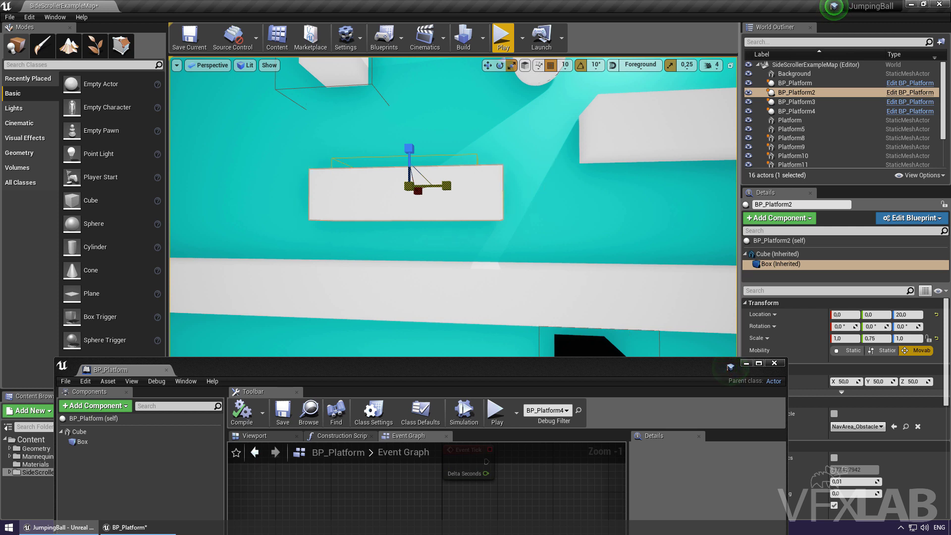
click(670, 65)
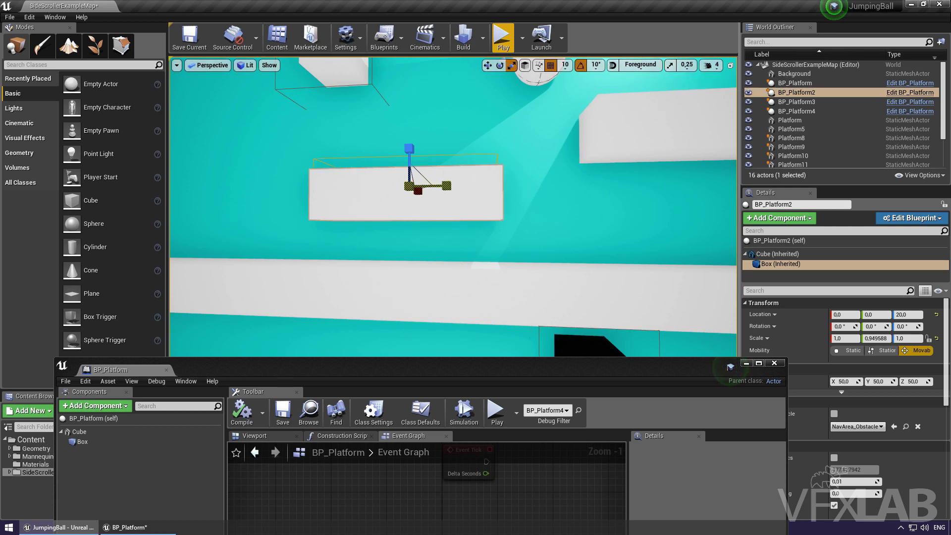
drag(448, 186, 477, 135)
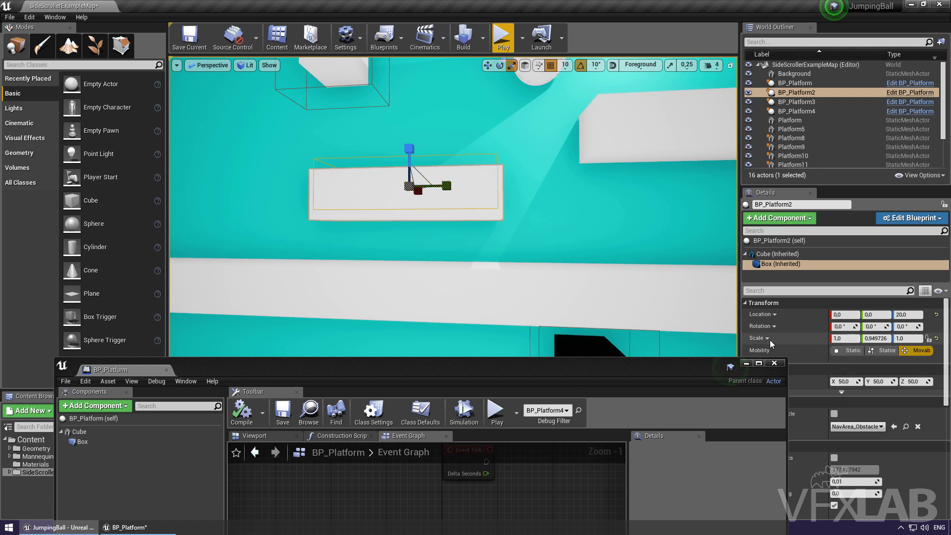
key(alt+p)
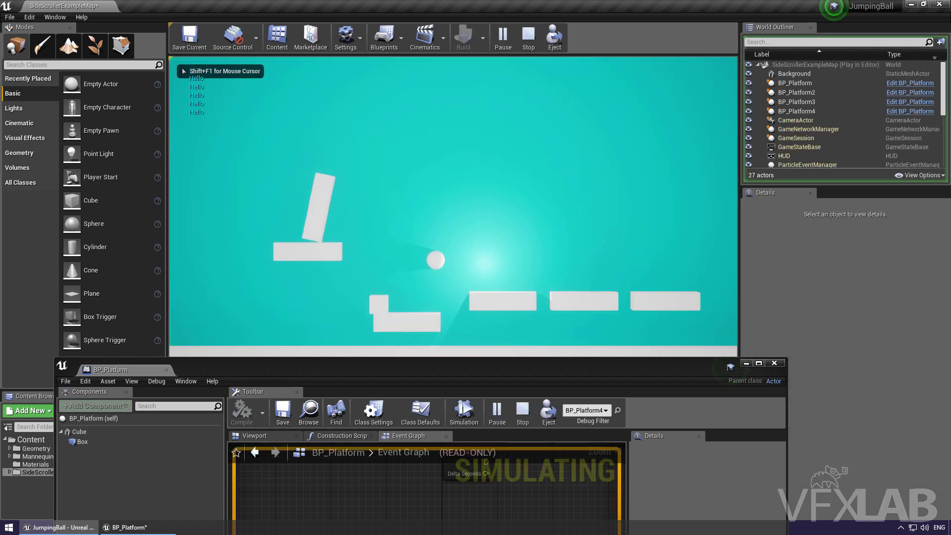
Stop play, then run and stop another play test
key(Escape)
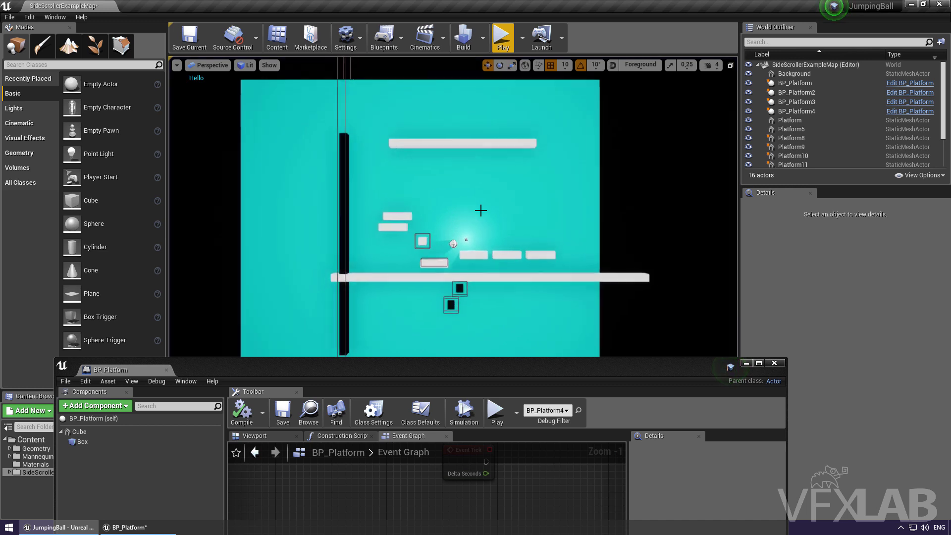
click(503, 39)
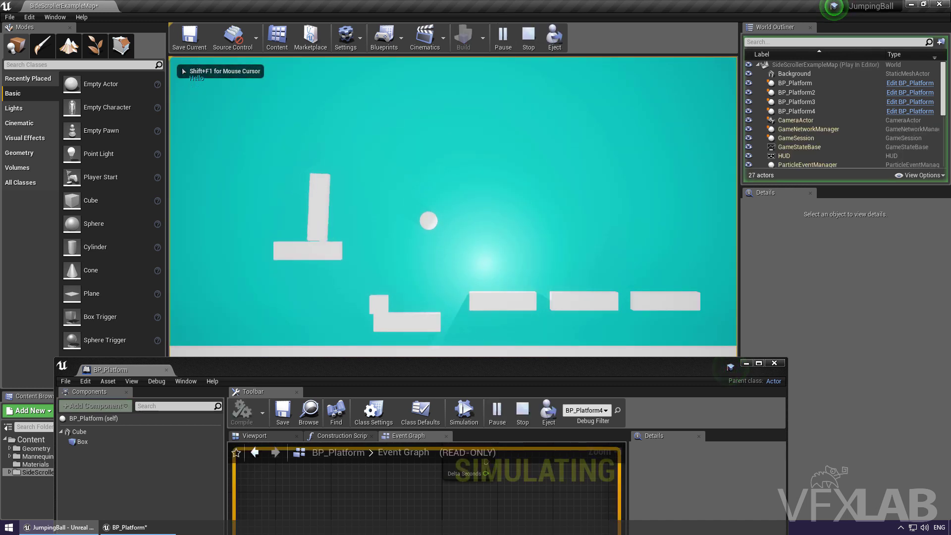
key(Escape)
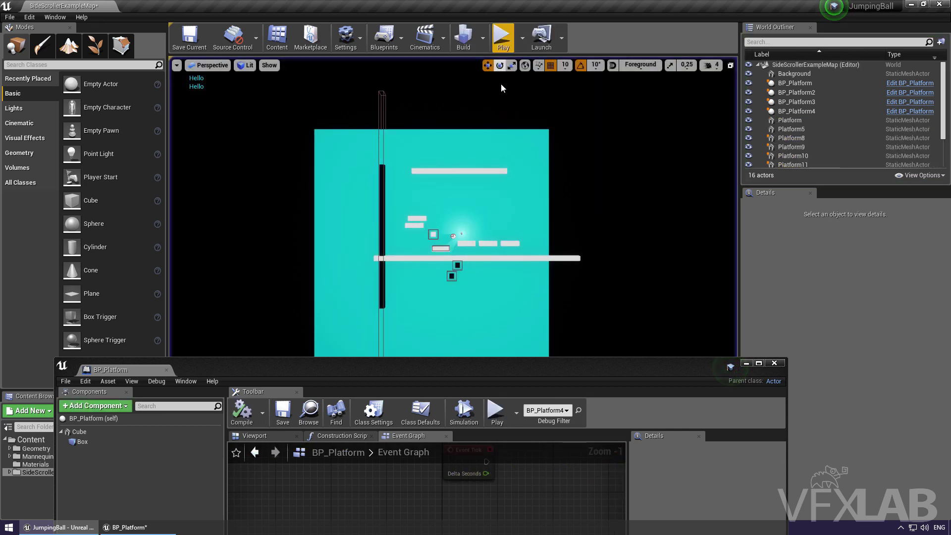
Select the Background actor and BP_Platform4, then maximize the BP_Platform editor
scroll(450, 269, up, 2)
scroll(452, 240, up, 3)
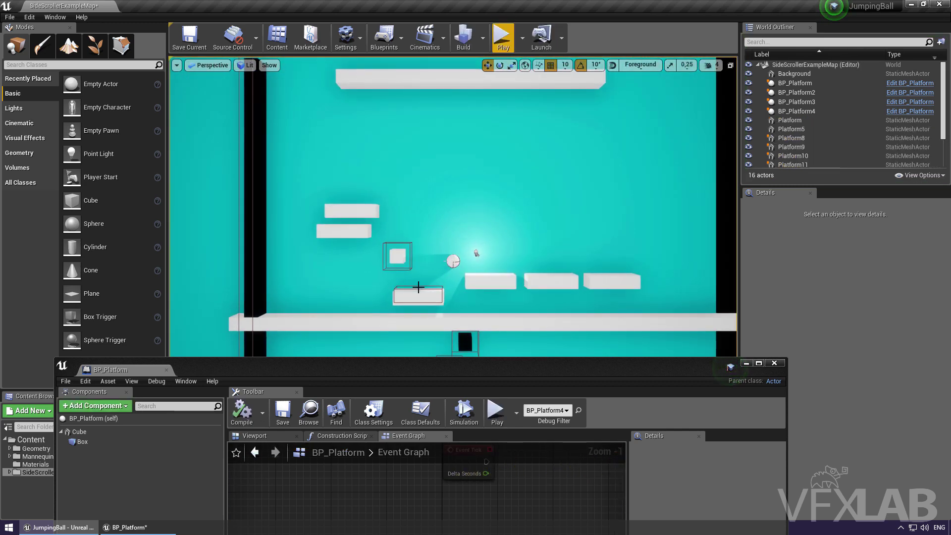
click(415, 284)
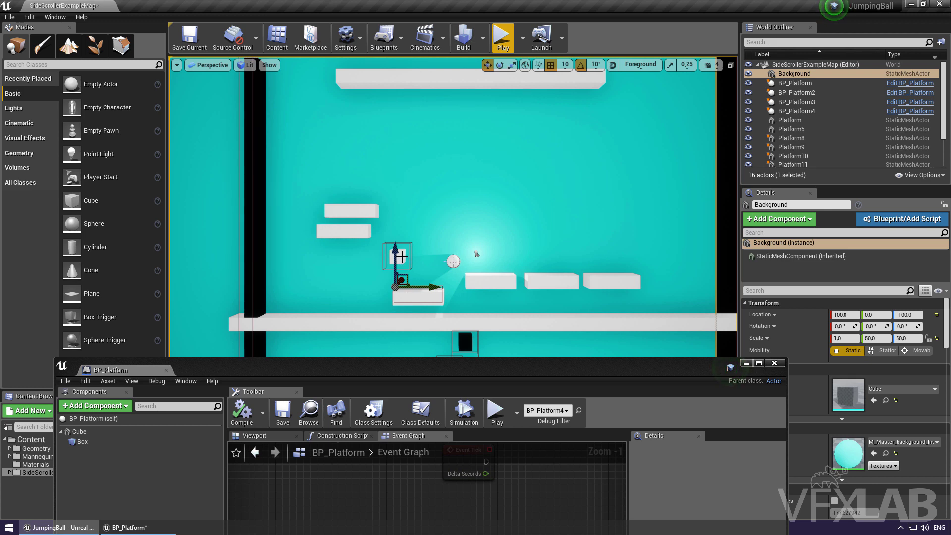
click(401, 256)
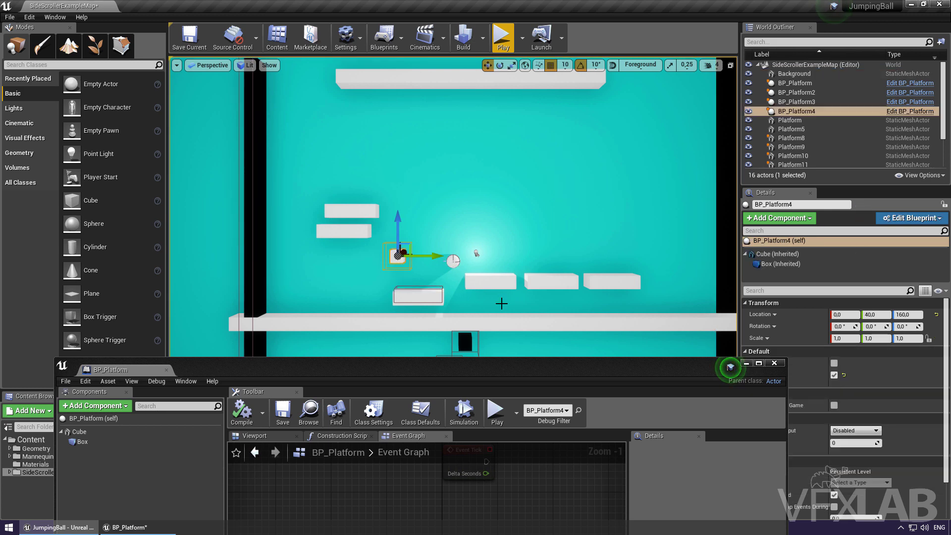
double_click(366, 371)
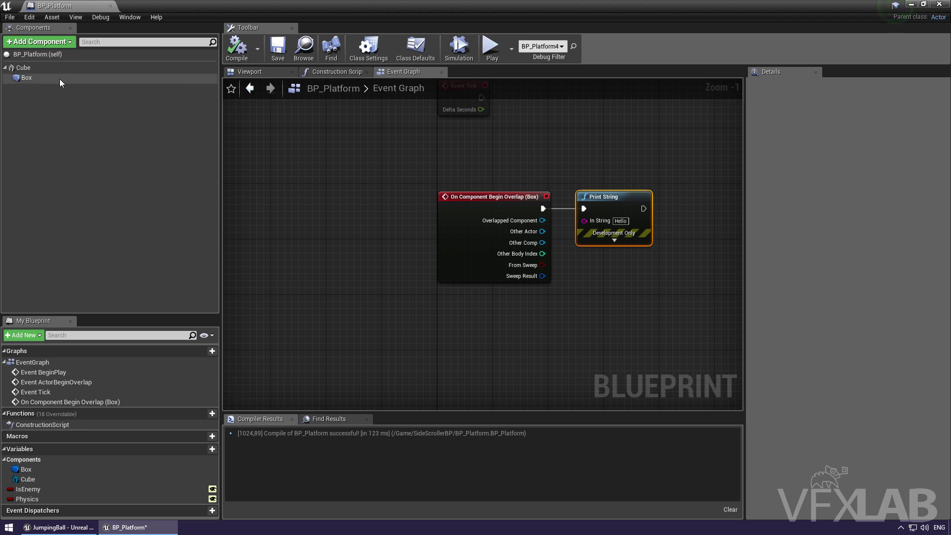
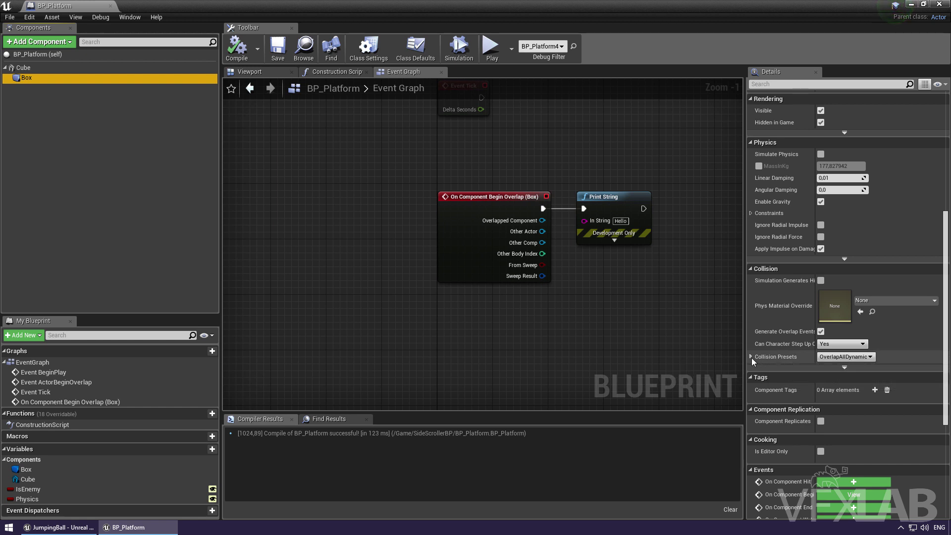
Set the Box component's collision preset to OverlapOnlyPawn
click(751, 357)
click(845, 357)
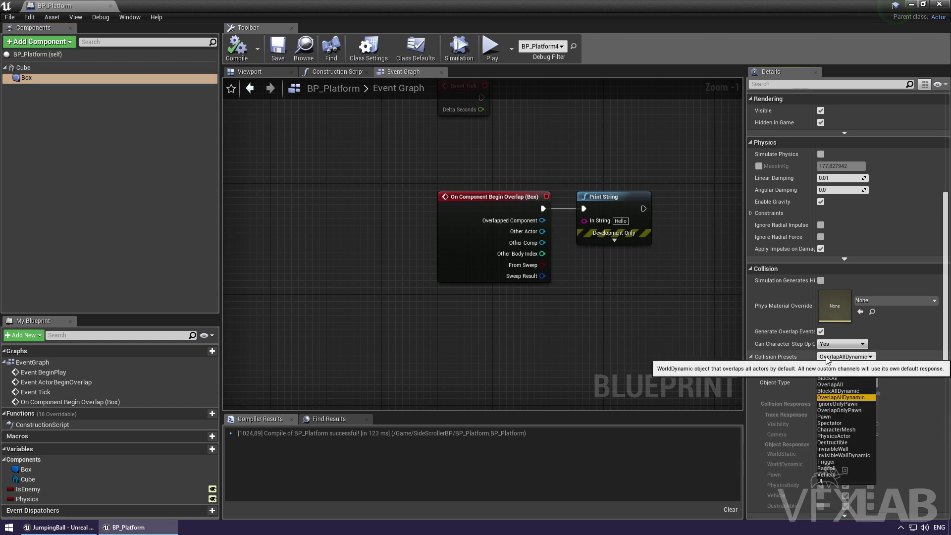
click(859, 411)
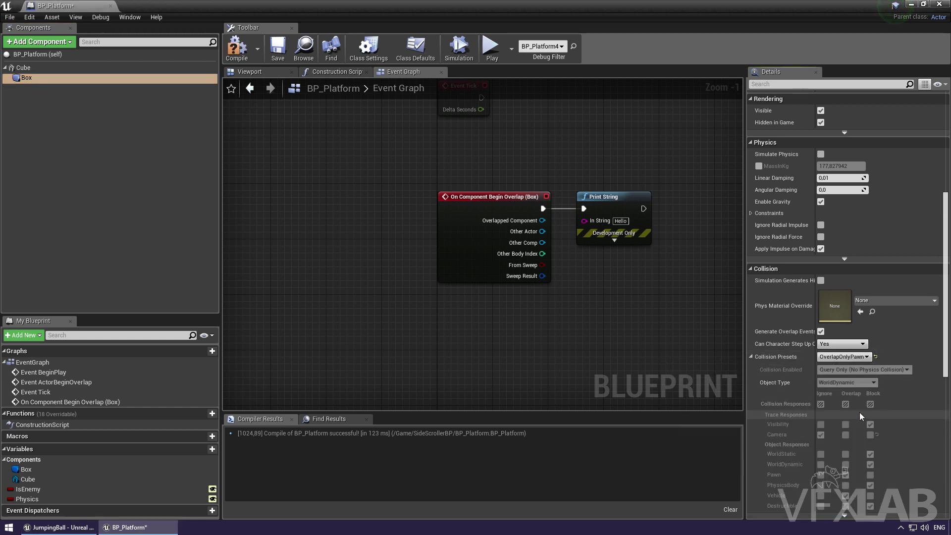
Compile and save BP_Platform, restore the editor window, and play the level to test
click(237, 47)
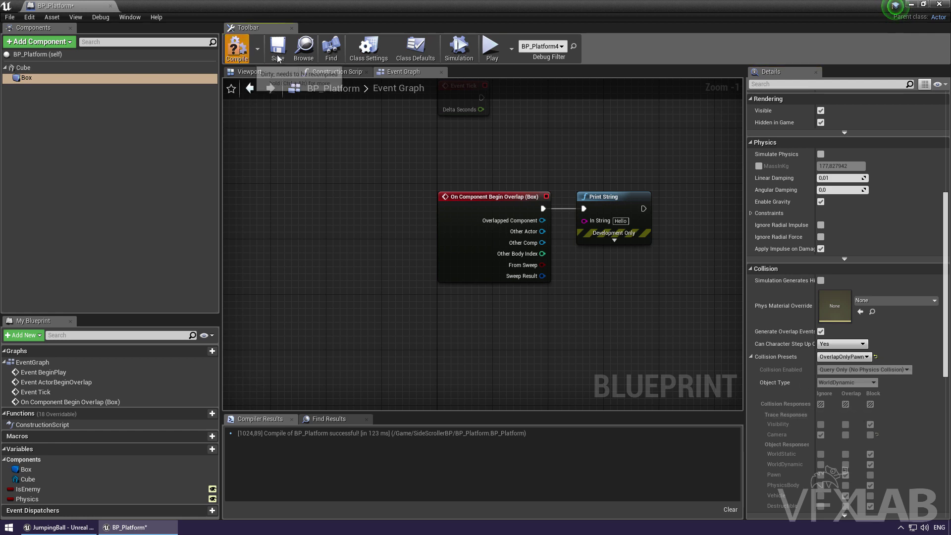
double_click(315, 5)
click(528, 443)
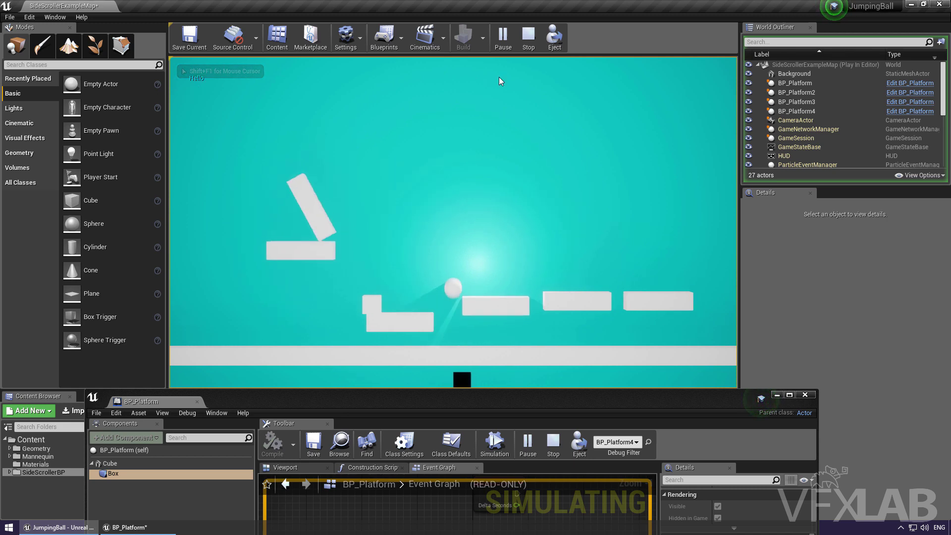
Stop play and move Platform8, Platform9 and Platform10 further right
key(Escape)
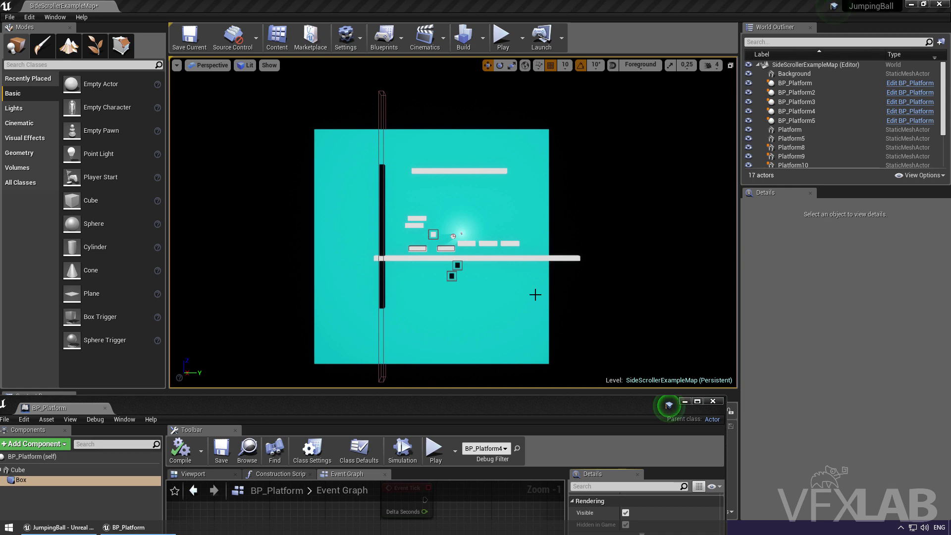
scroll(431, 259, up, 5)
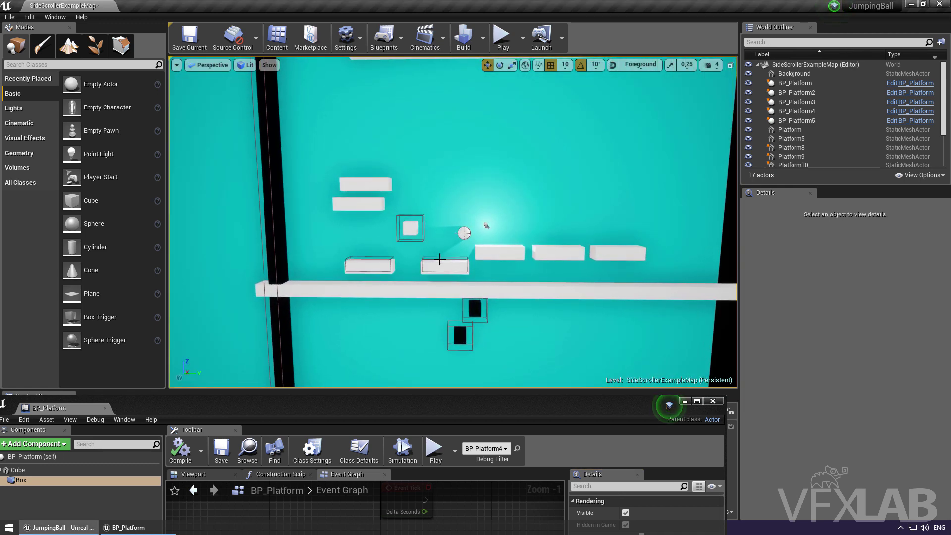
click(501, 252)
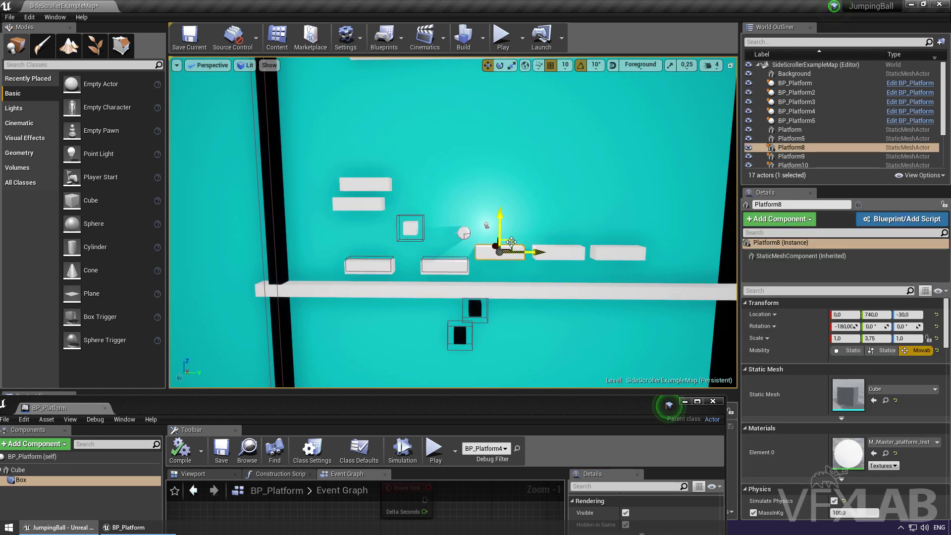
ctrl+click(559, 253)
ctrl+click(615, 252)
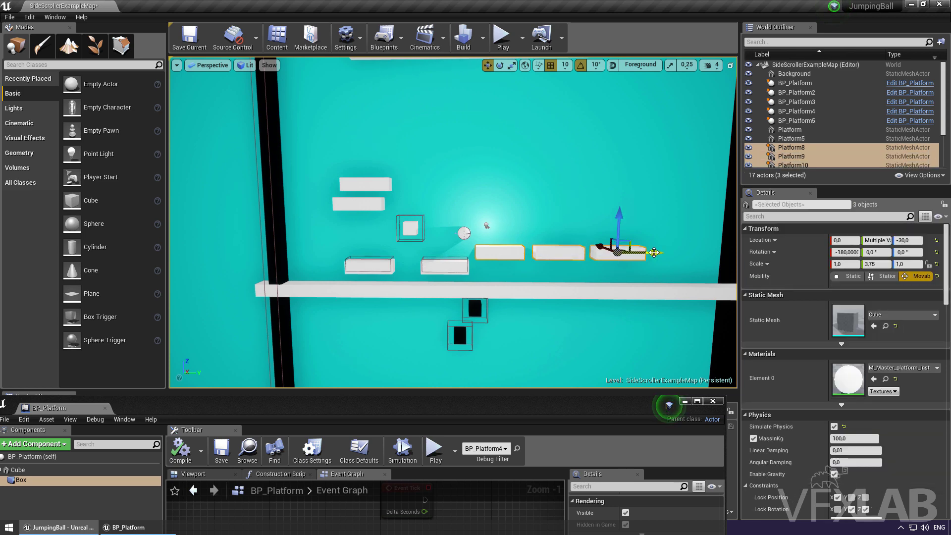
drag(654, 252, 710, 252)
Paste BP_Platform6 into the platform row, then scale its Box trigger taller (1.61 × 31.59) and raise it to Z 230
key(ctrl+v)
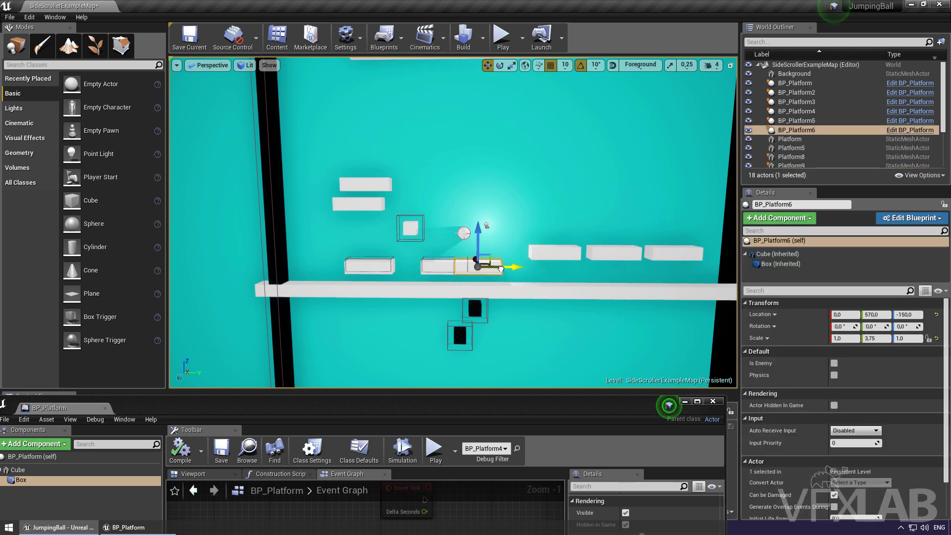
drag(501, 268, 555, 268)
click(813, 253)
click(752, 264)
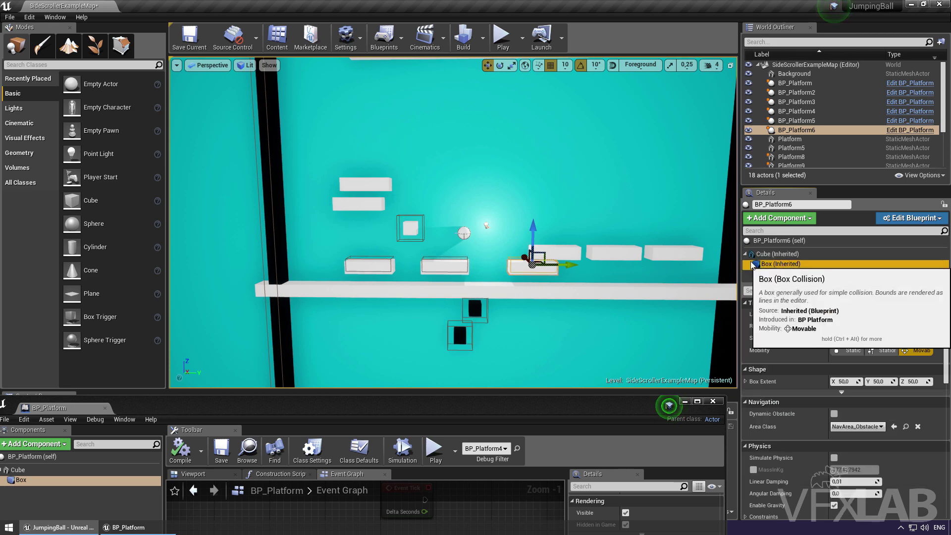
key(r)
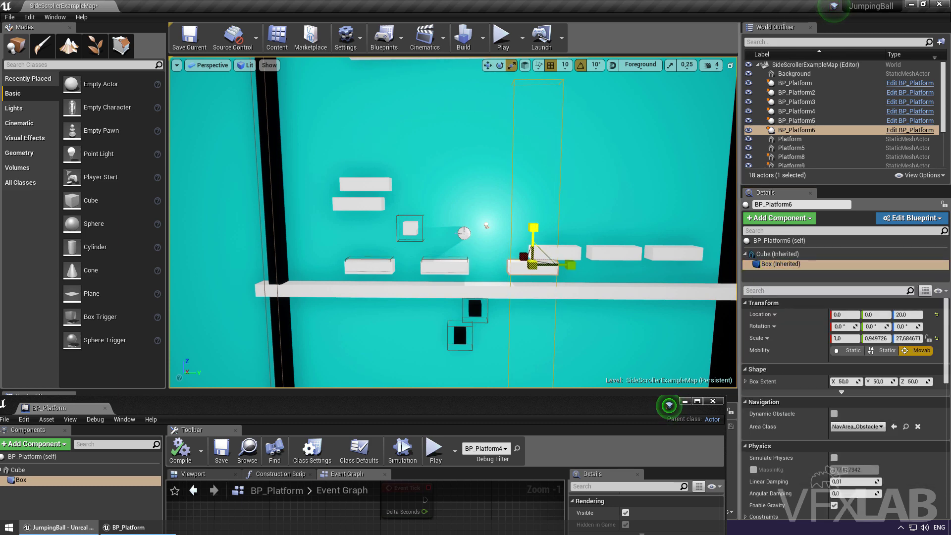
scroll(533, 241, down, 4)
key(w)
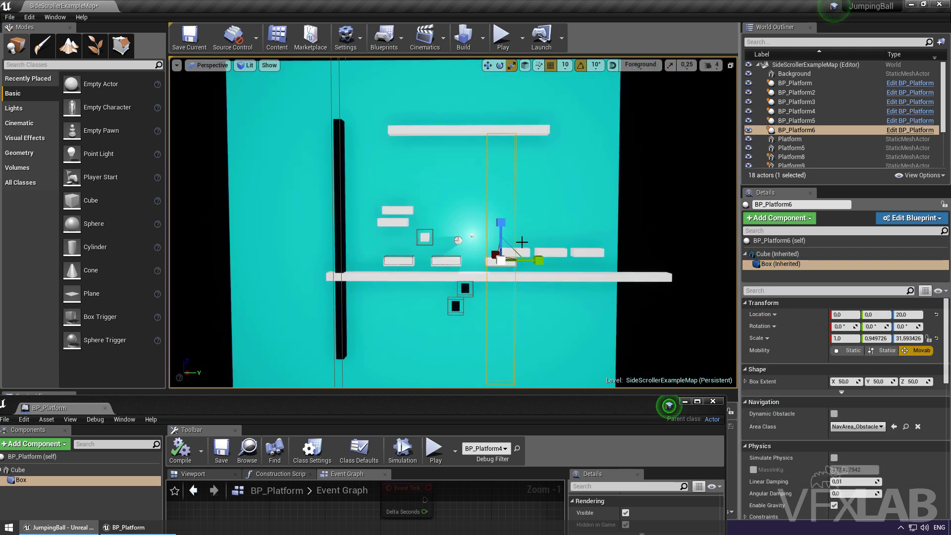
drag(501, 240, 501, 221)
key(r)
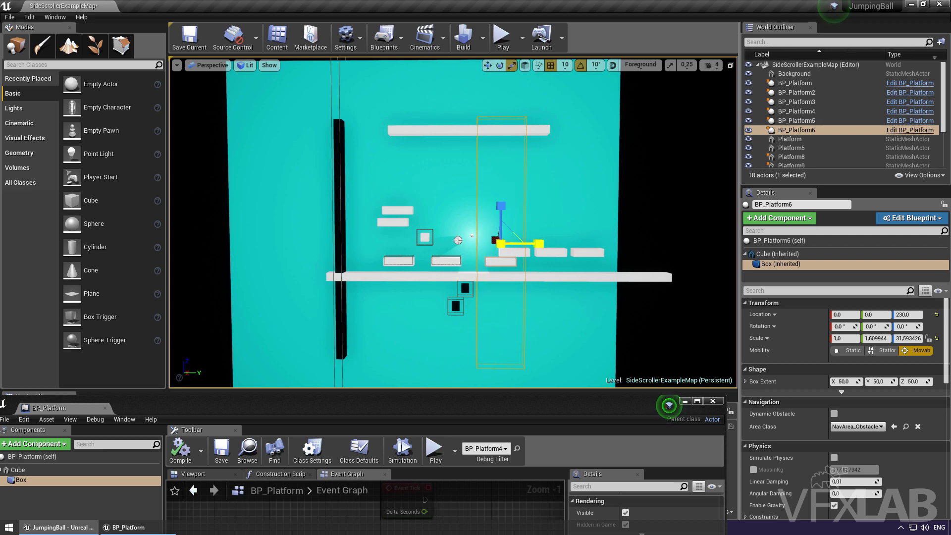
Deselect BP_Platform6 and play the level again to test
click(486, 234)
scroll(484, 230, up, 3)
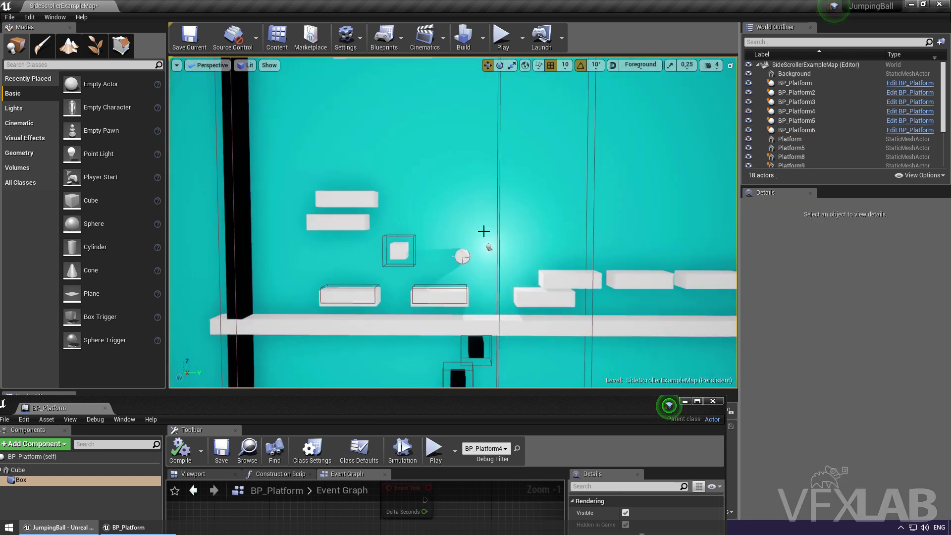
scroll(588, 313, up, 2)
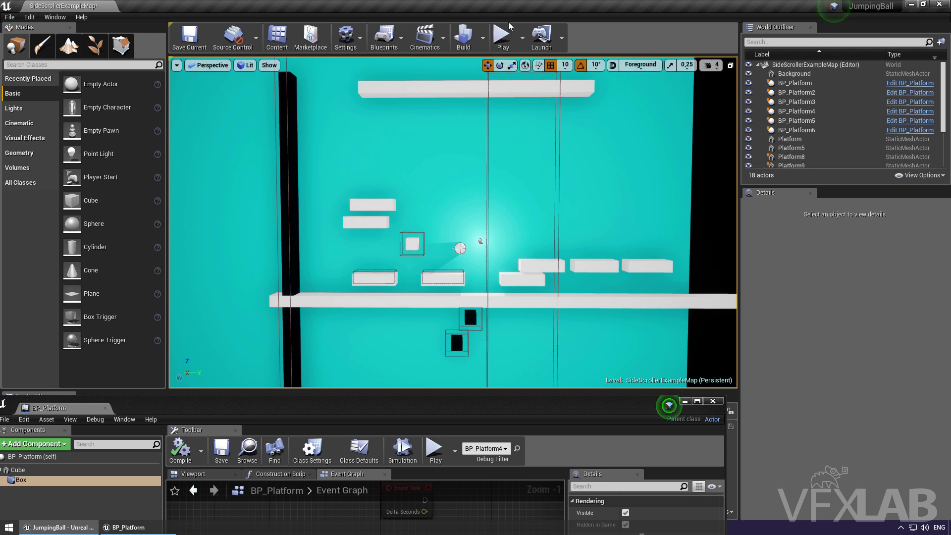
click(501, 35)
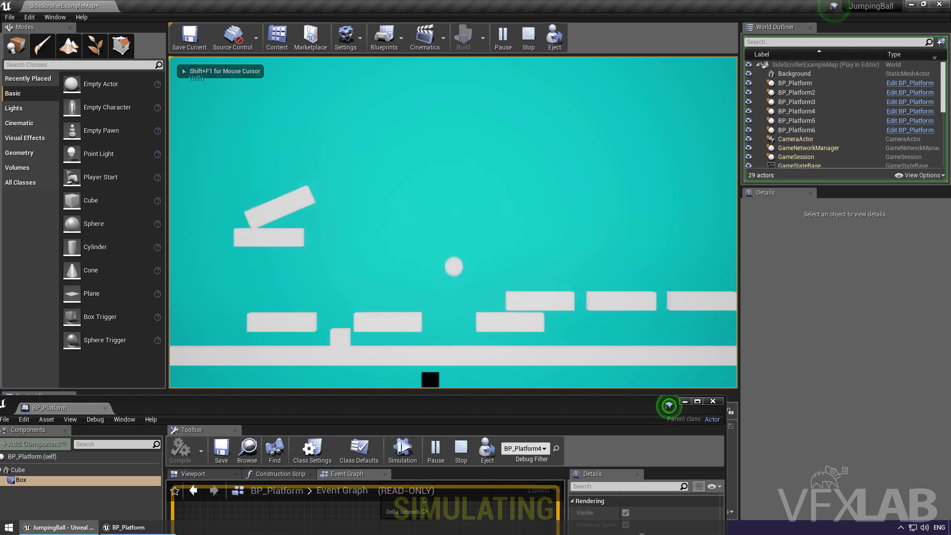
Stop play, maximize the BP_Platform editor, delete the Print String node and compile
key(Escape)
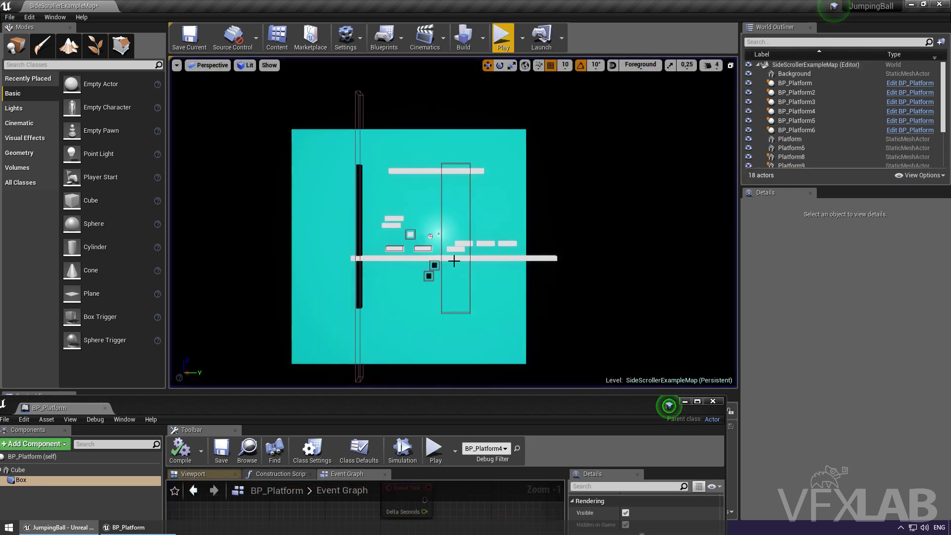
drag(355, 408, 418, 216)
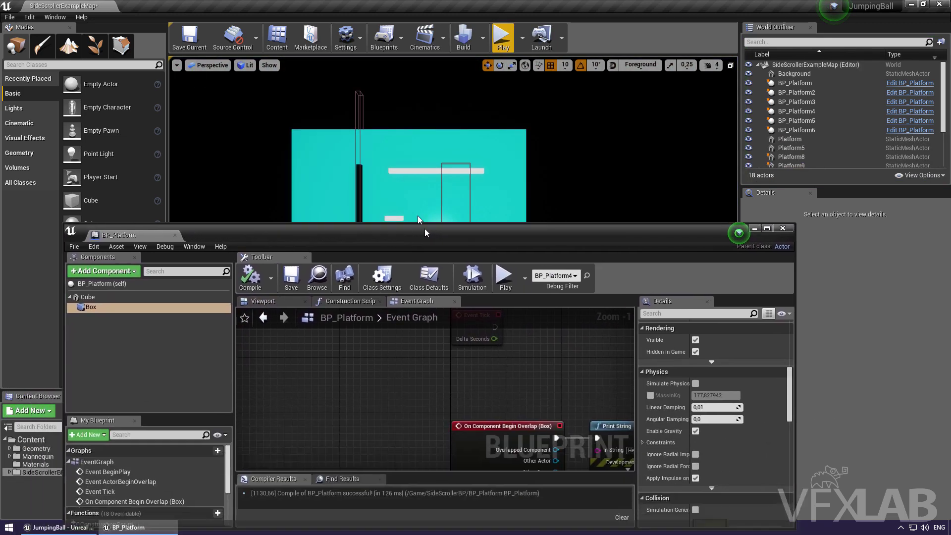
double_click(414, 210)
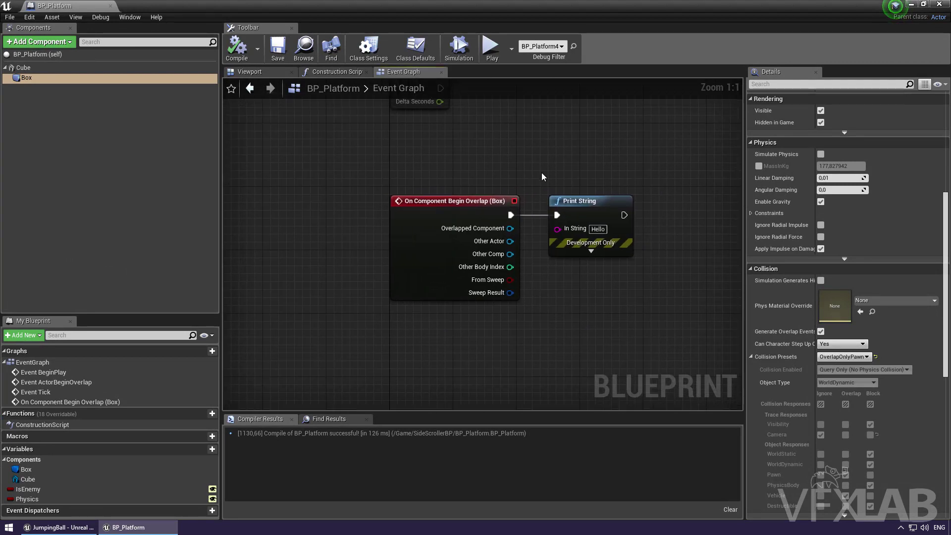
drag(543, 173, 627, 268)
key(Delete)
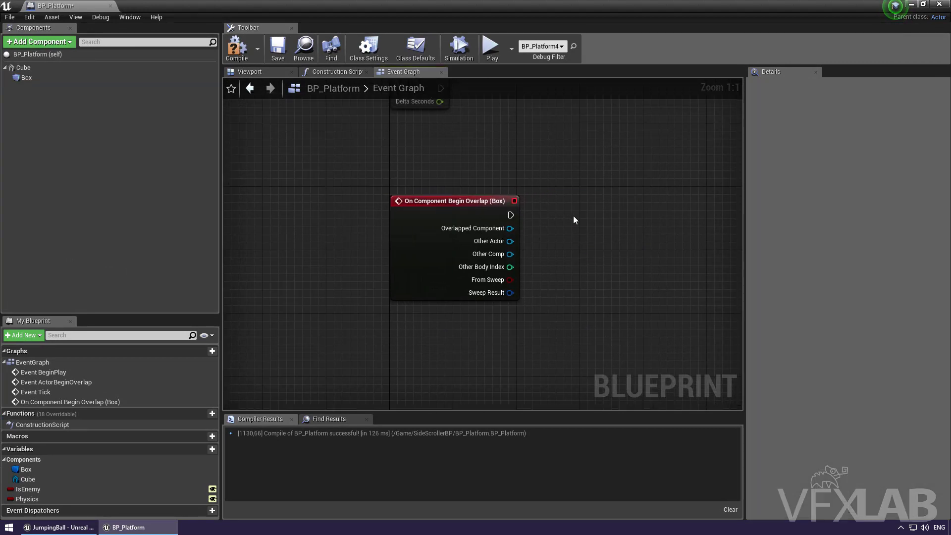
click(240, 48)
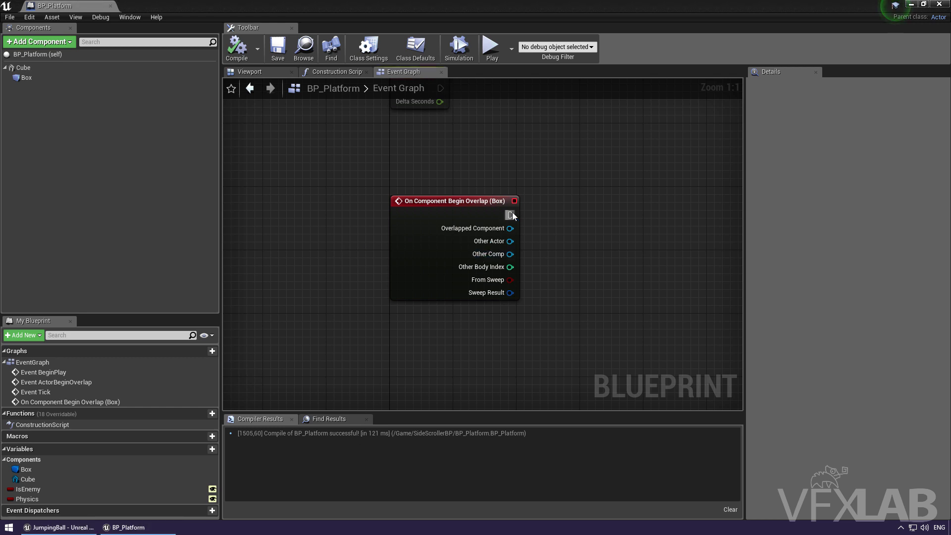
Add a DoOnce node after the Box overlap event, align it, and save
drag(510, 215, 546, 218)
text(d)
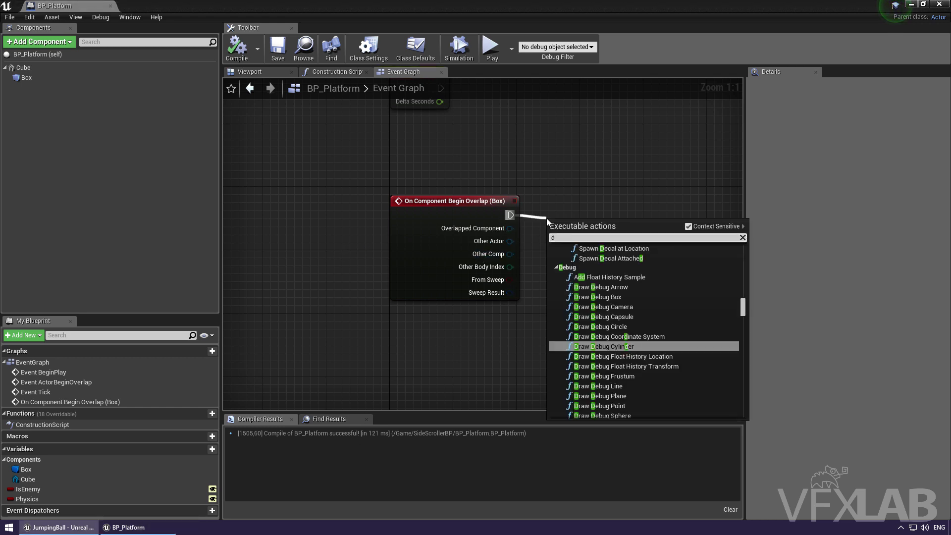
text(oonce)
key(Return)
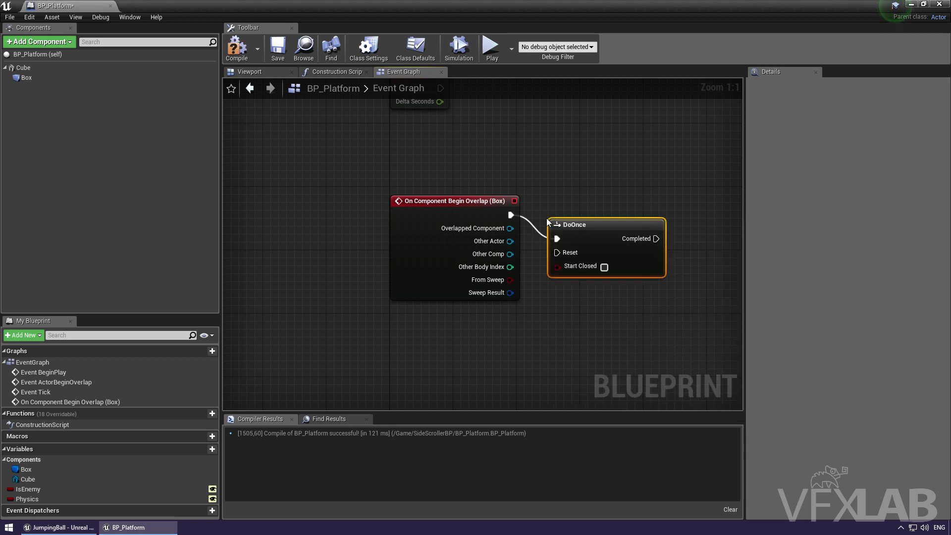
drag(599, 239, 591, 215)
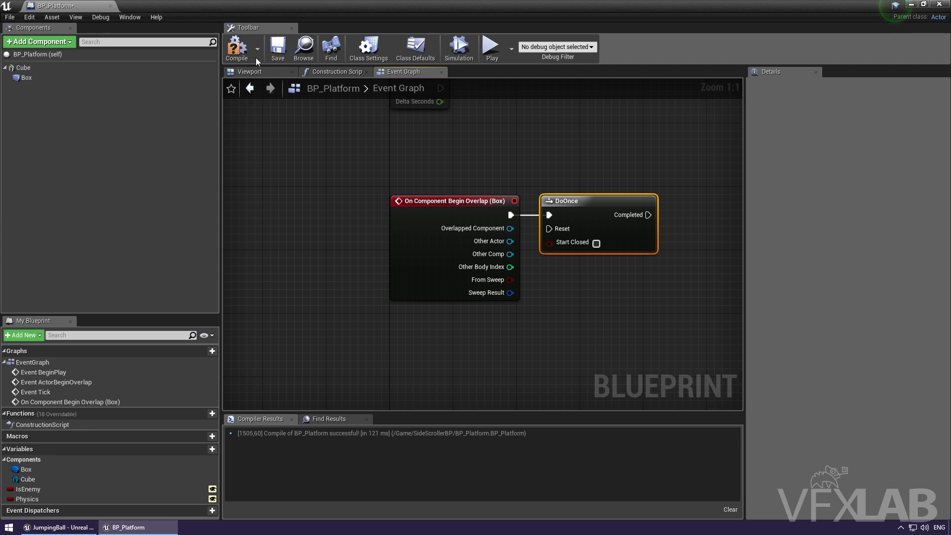
key(ctrl+s)
Open the Construction Script graph and select its Cube and Physics nodes
scroll(444, 289, down, 1)
right_drag(444, 289, 284, 301)
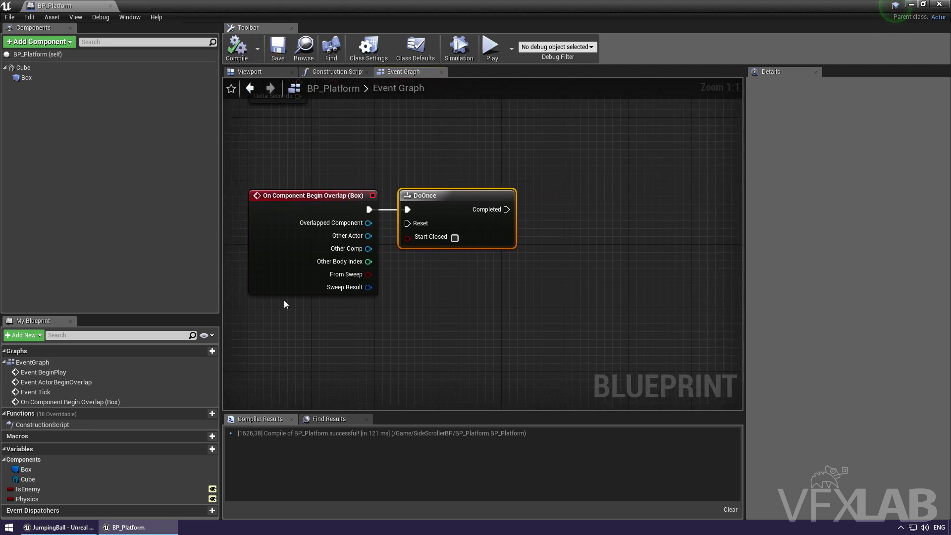
scroll(284, 302, down, 1)
scroll(331, 290, up, 2)
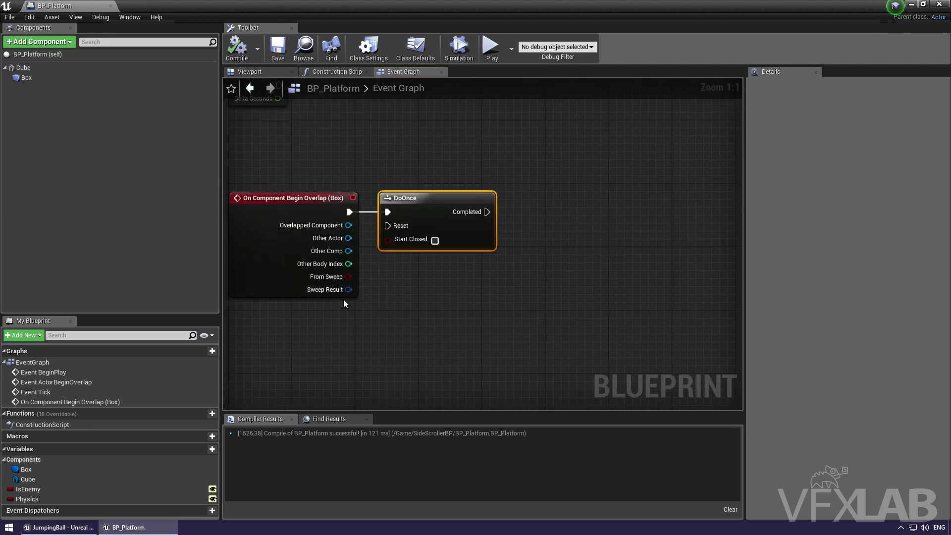
click(322, 73)
scroll(345, 219, down, 1)
drag(303, 227, 397, 288)
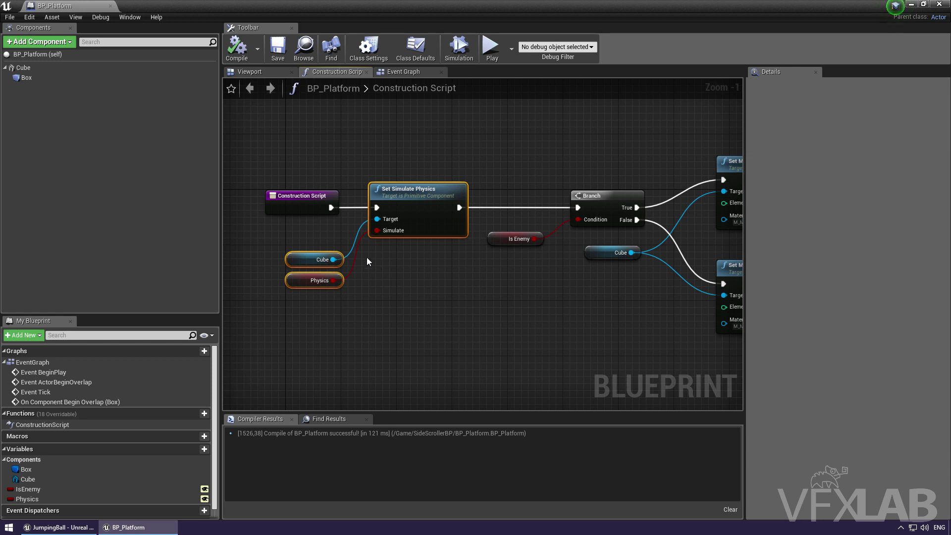
Search Add Component for 'movem' and add an Interp To Movement component to BP_Platform
click(318, 165)
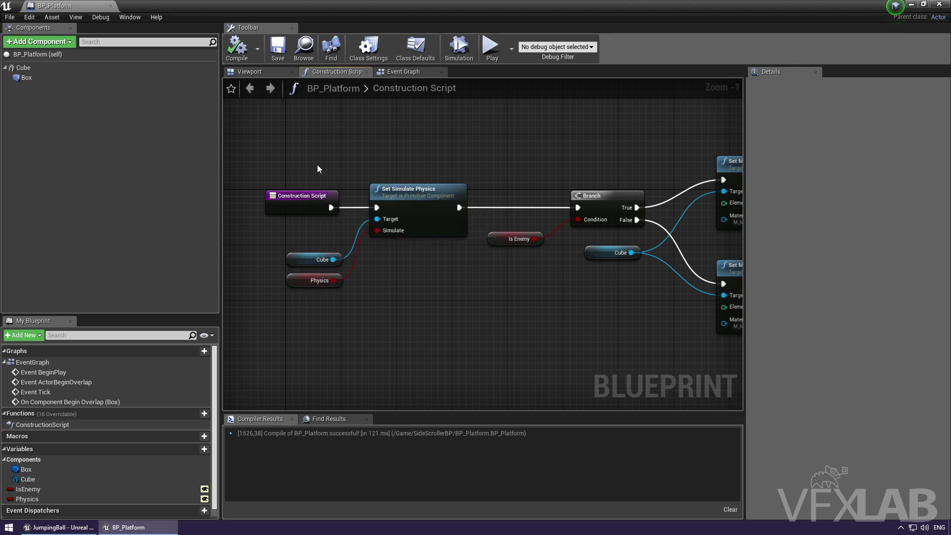
click(59, 47)
scroll(74, 166, down, 5)
scroll(73, 176, down, 5)
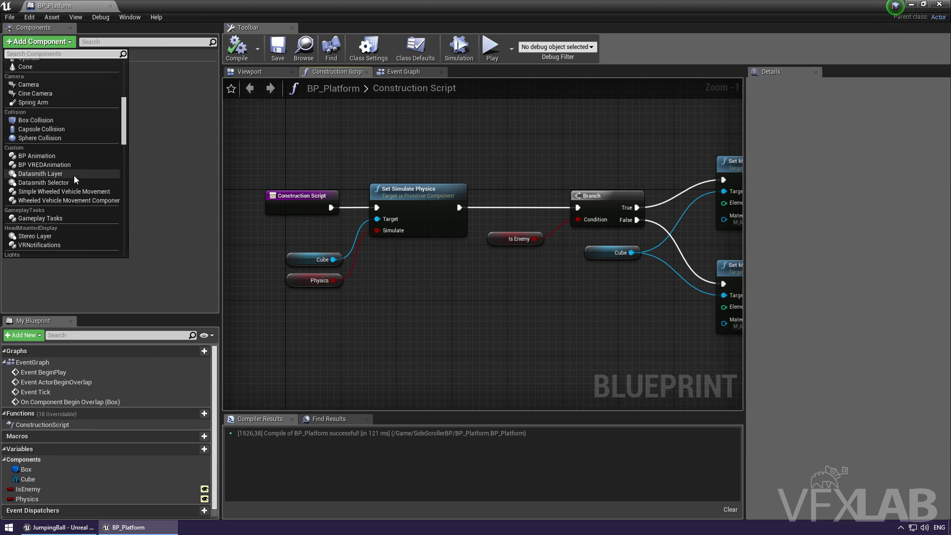
scroll(74, 204, down, 5)
text(m)
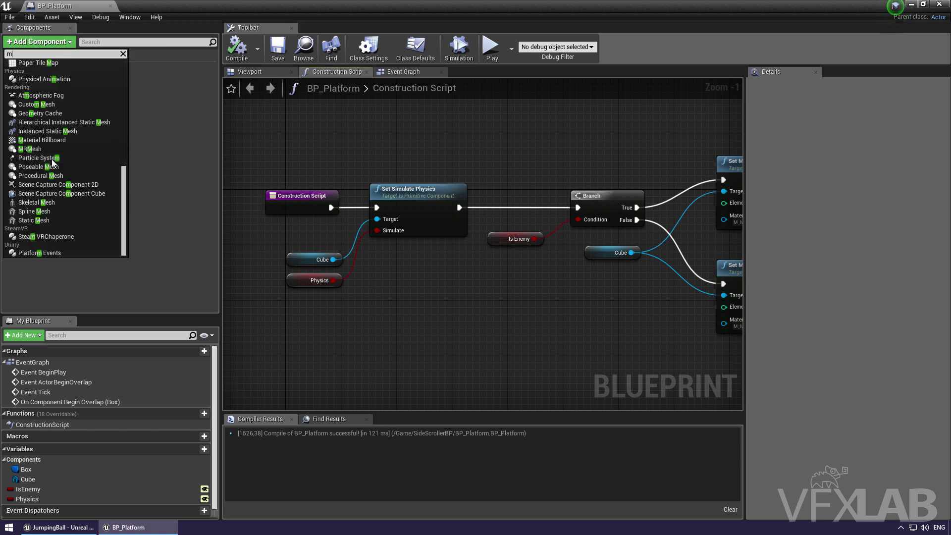
text(ovem)
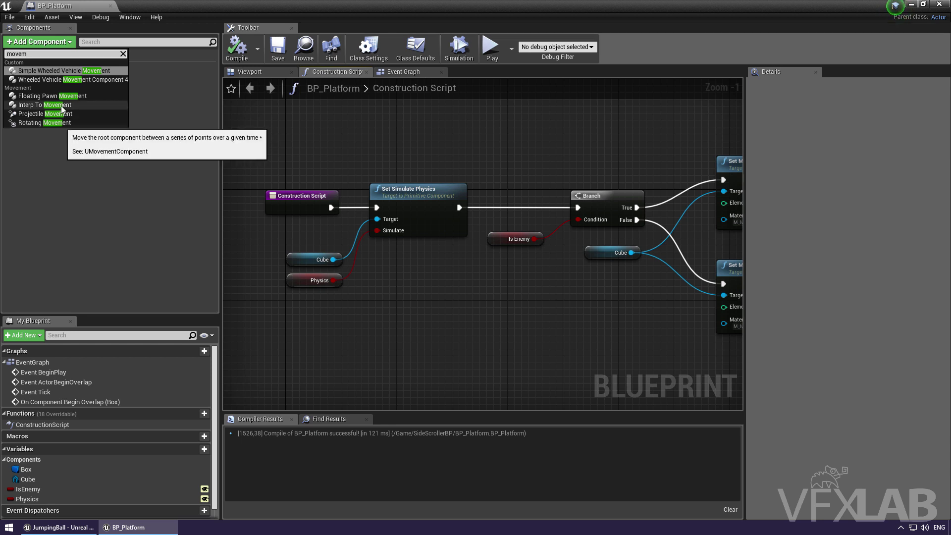
click(62, 106)
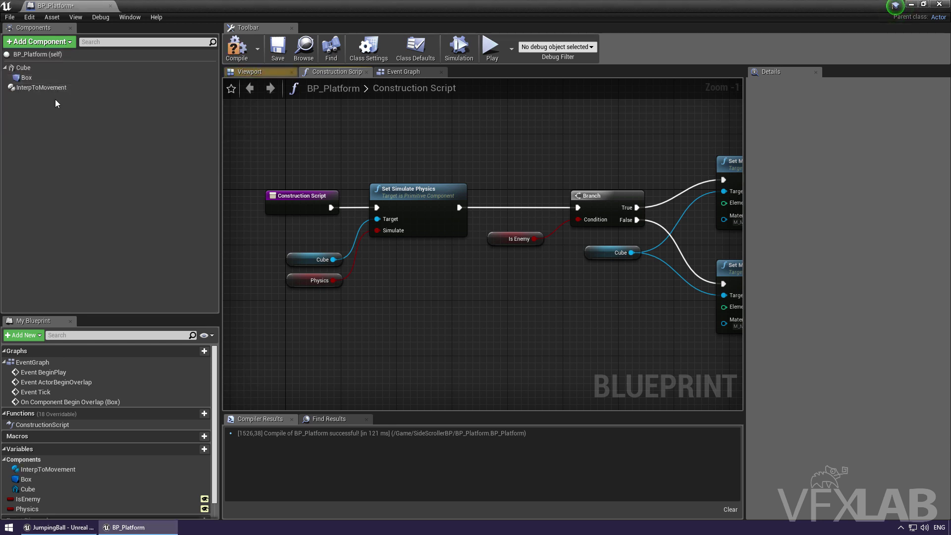
Add a Rotating Movement component via the 'movem' component search
click(39, 41)
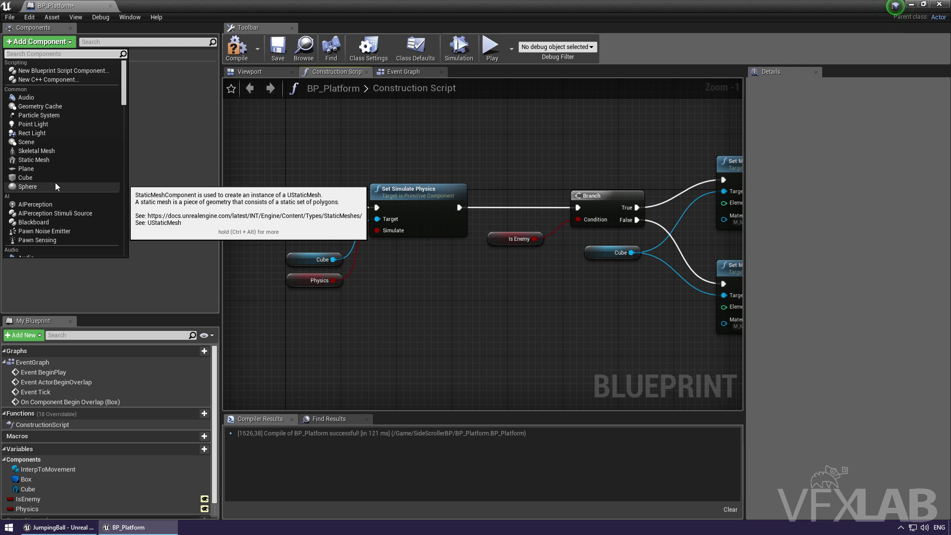
text(movem)
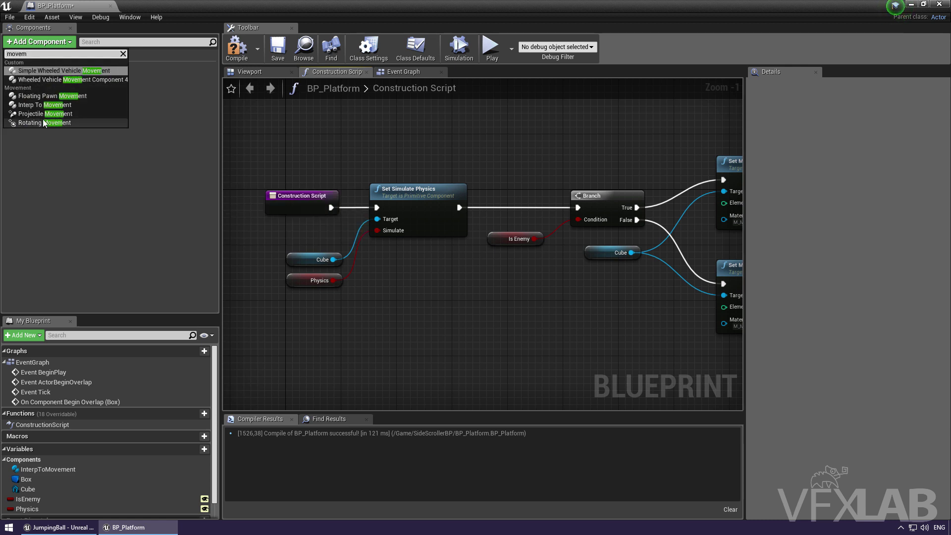
click(43, 122)
click(35, 89)
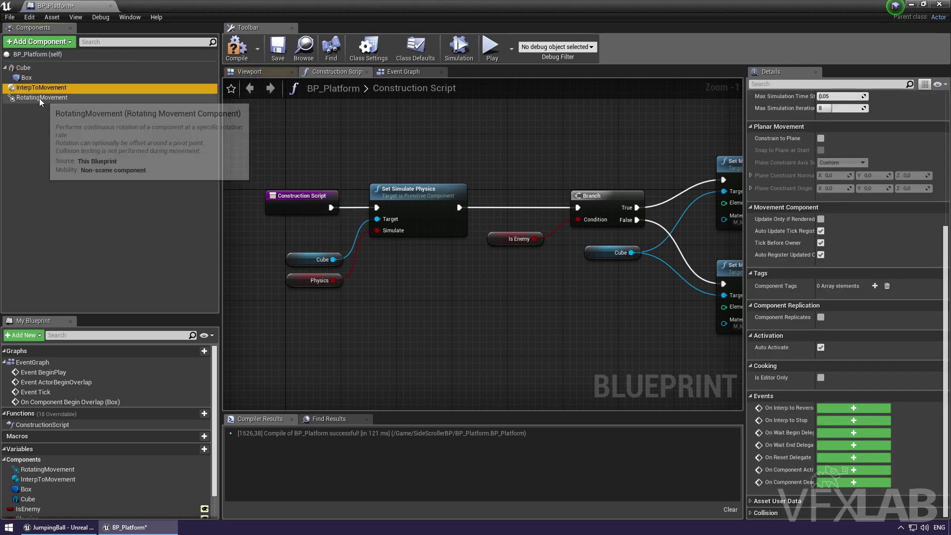
click(40, 99)
Compile, set RotatingMovement's Z rotation rate to 0, and review InterpToMovement's properties
click(237, 48)
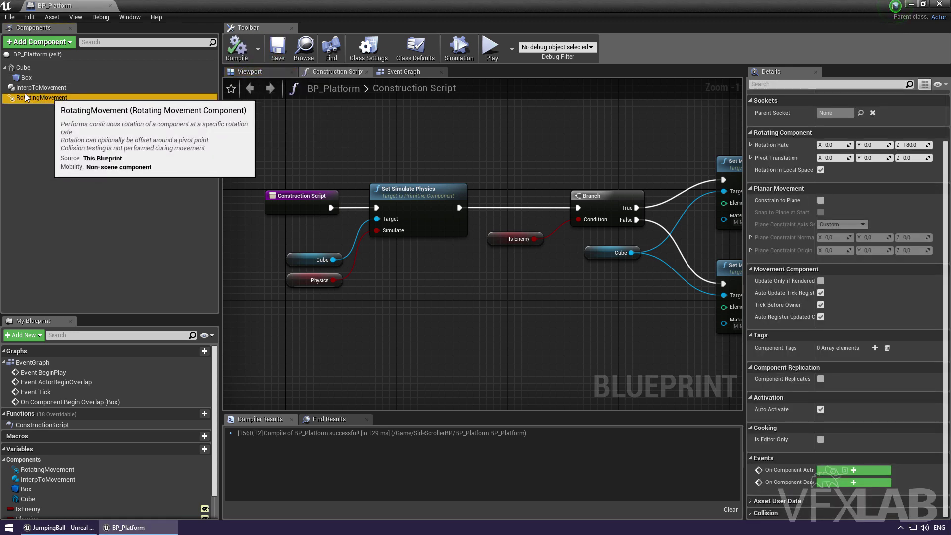
click(41, 98)
click(916, 206)
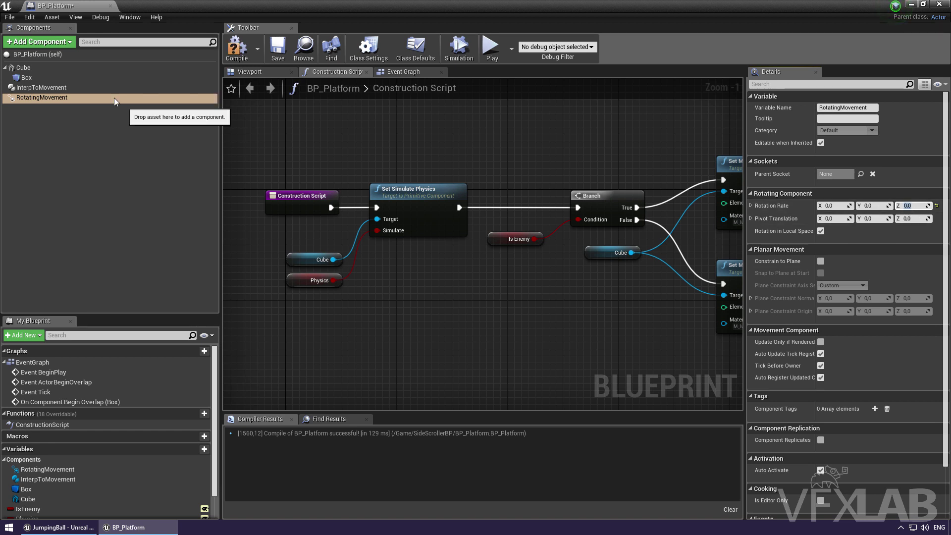
click(99, 87)
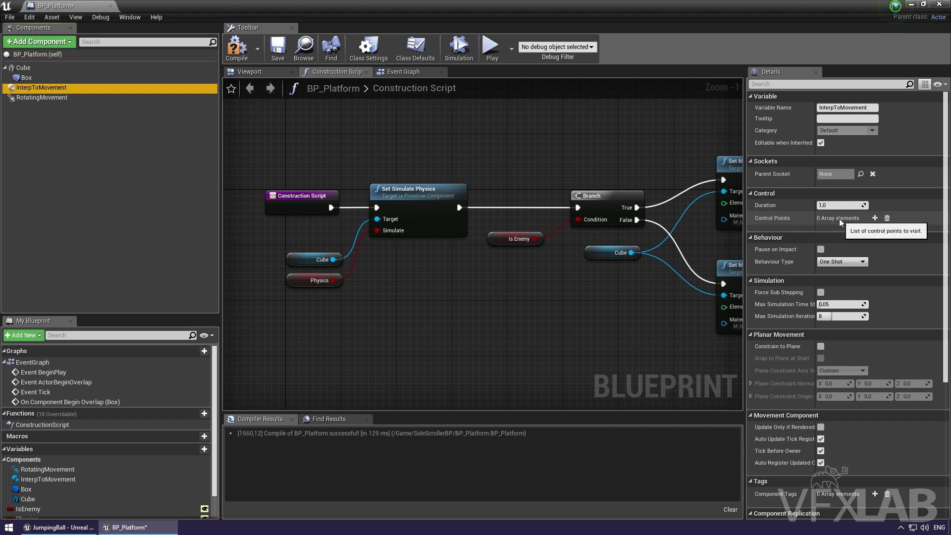
Compile the blueprint, enlarge the My Blueprint members list, and switch to the Event Graph
click(278, 47)
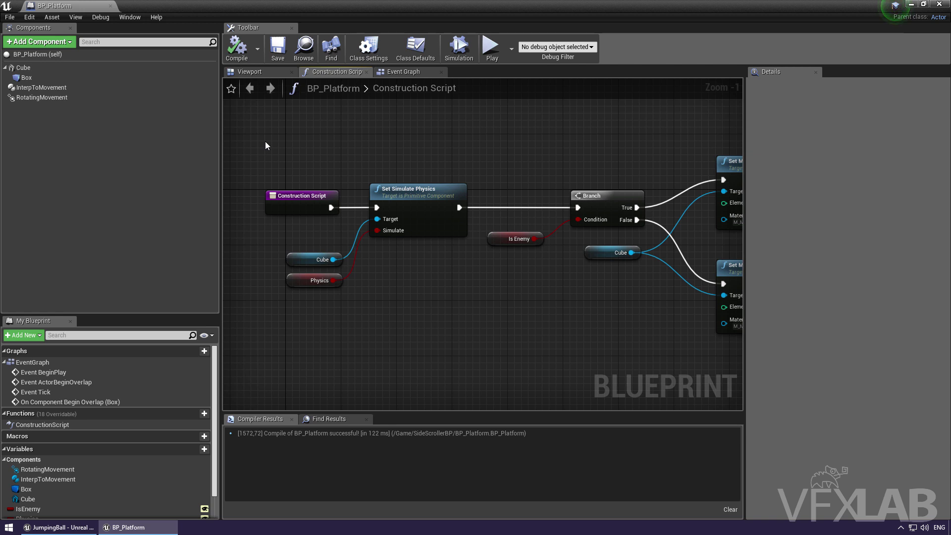
scroll(266, 141, down, 1)
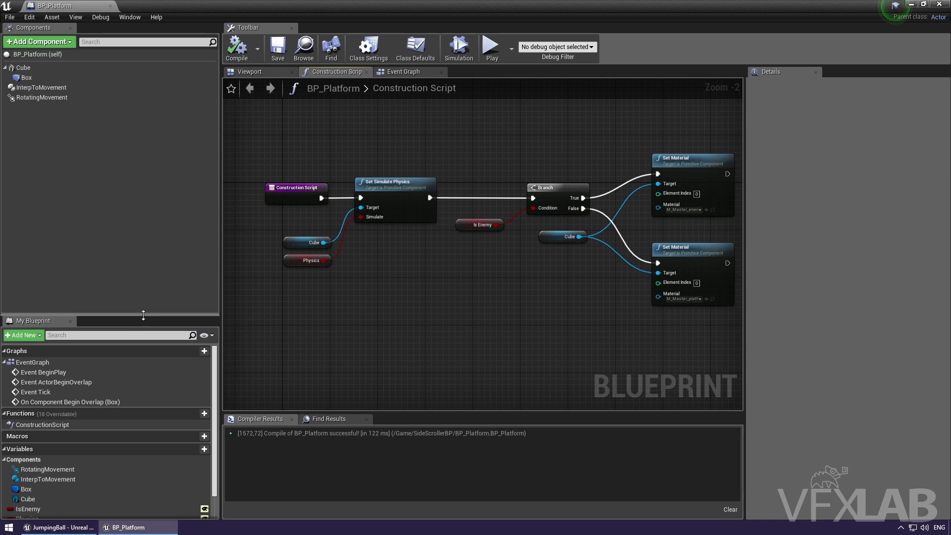
drag(144, 315, 143, 230)
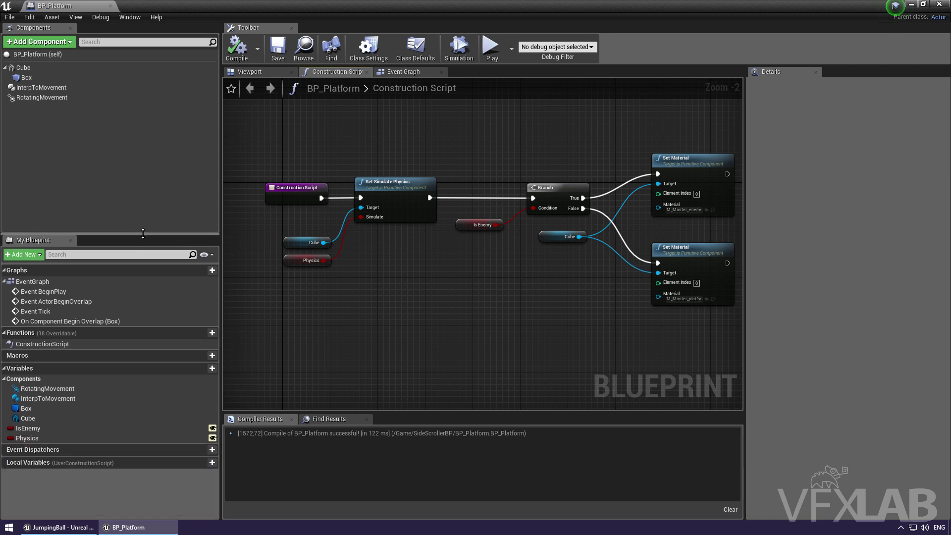
click(388, 74)
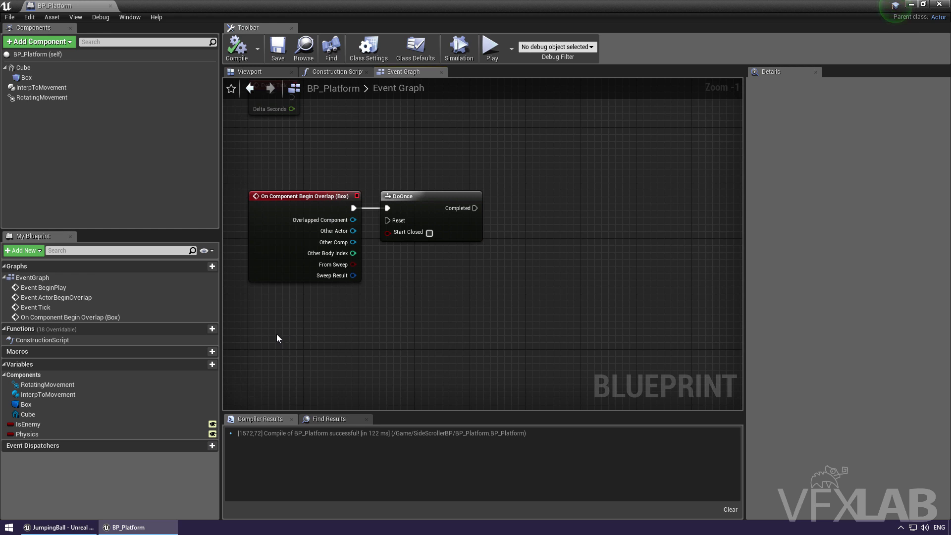
Review the InterpToMovement properties, then select the Physics Boolean variable
click(77, 87)
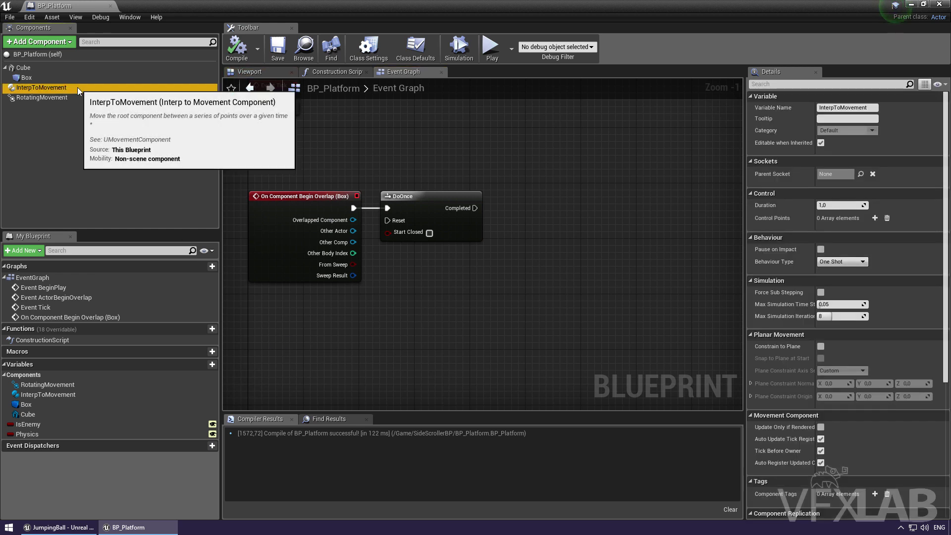
click(134, 338)
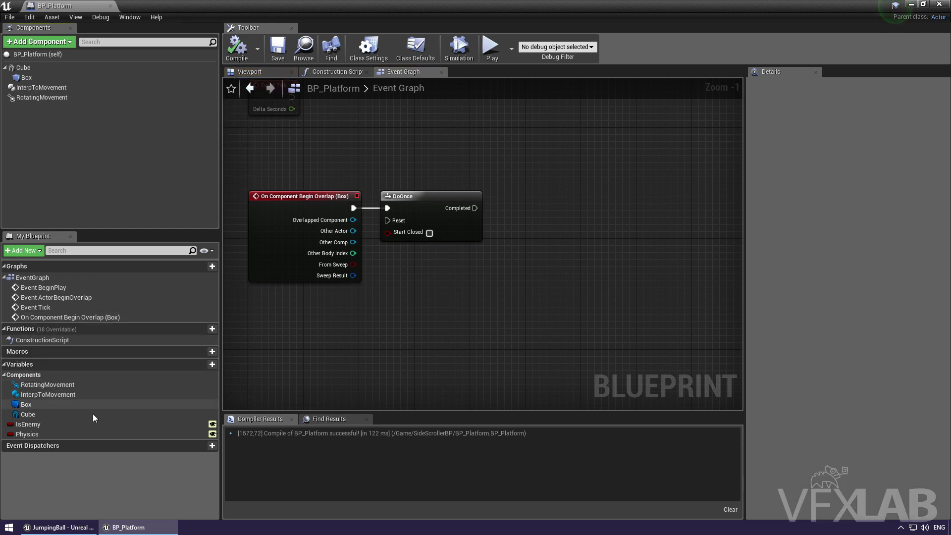
click(28, 435)
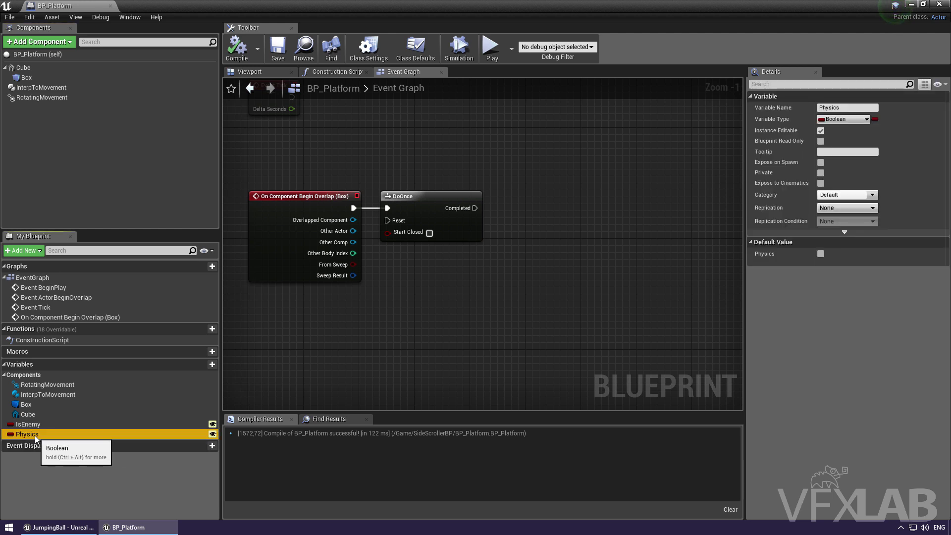
double_click(44, 436)
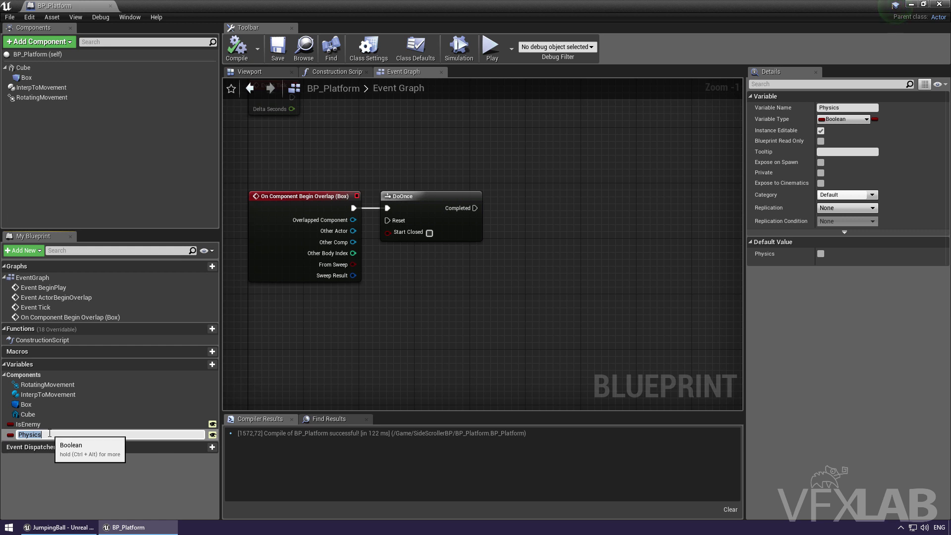
click(57, 426)
click(49, 435)
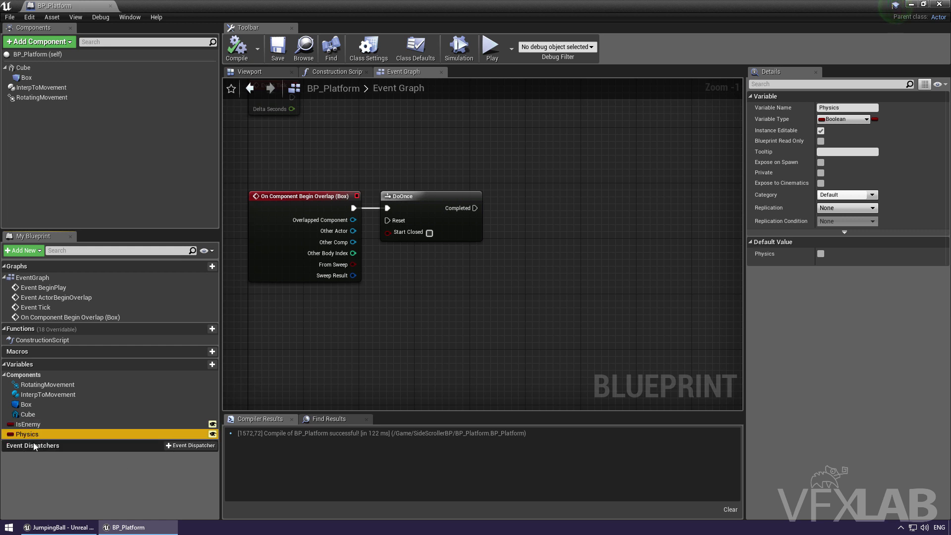
Add a Physics getter feeding a new Branch node placed beside DoOnce
ctrl+drag(34, 438, 508, 243)
text(branch)
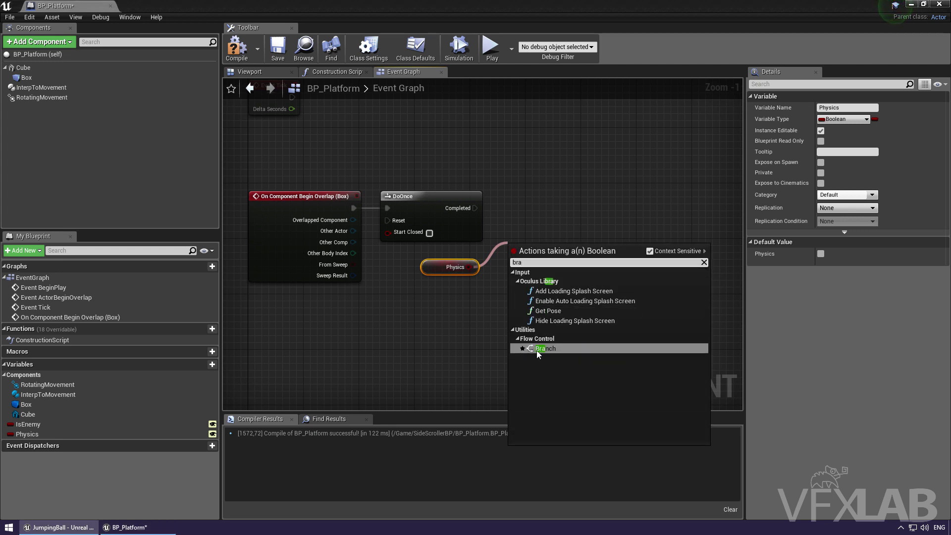
click(537, 346)
drag(544, 226, 551, 192)
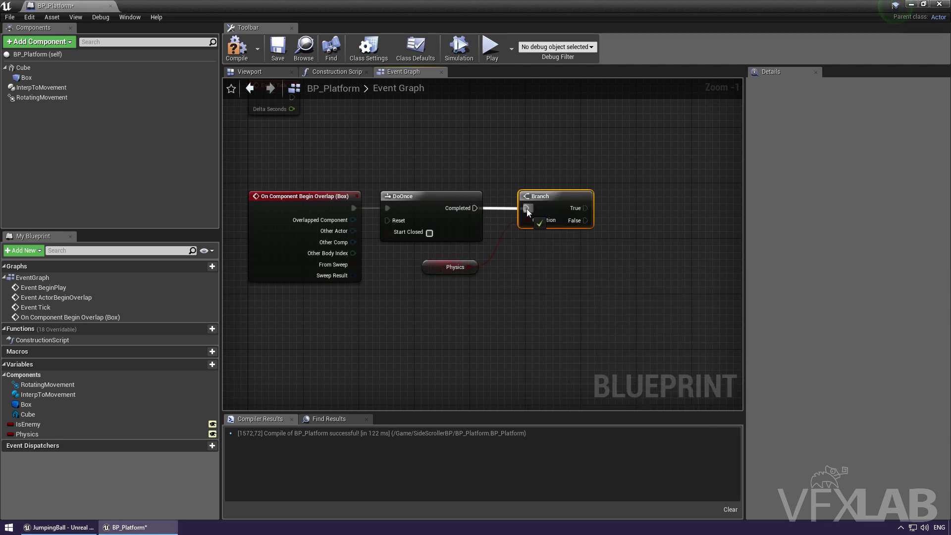
click(458, 261)
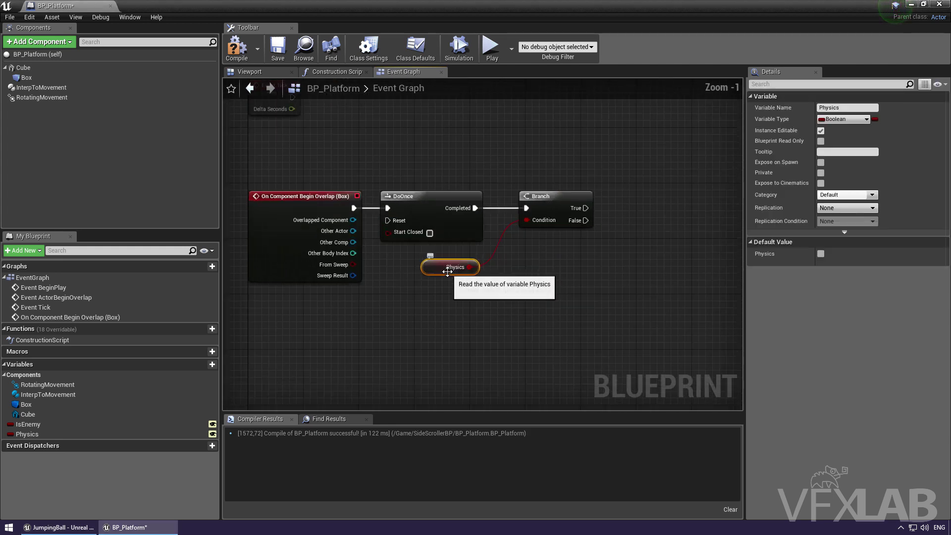
right_drag(461, 292, 433, 293)
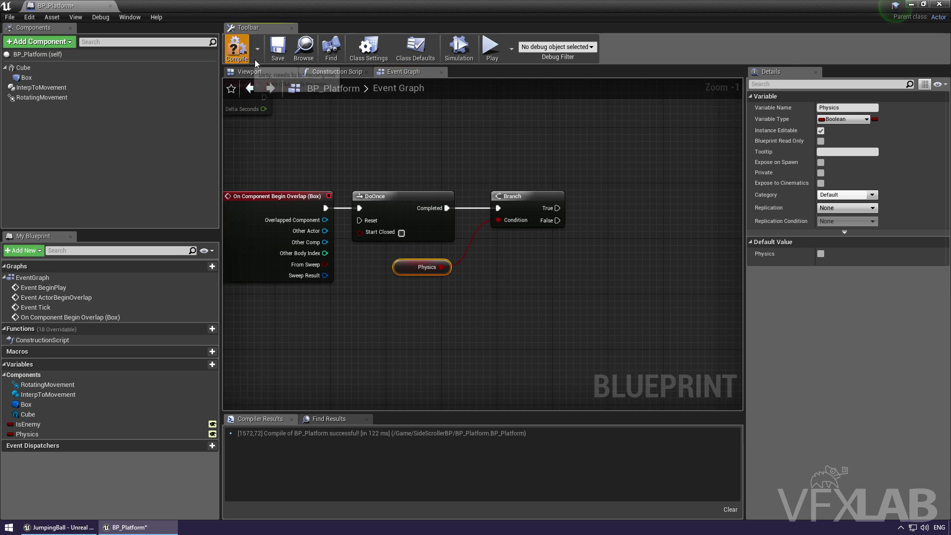
Compile the blueprint and box-select the overlap event node
click(236, 47)
scroll(445, 280, down, 1)
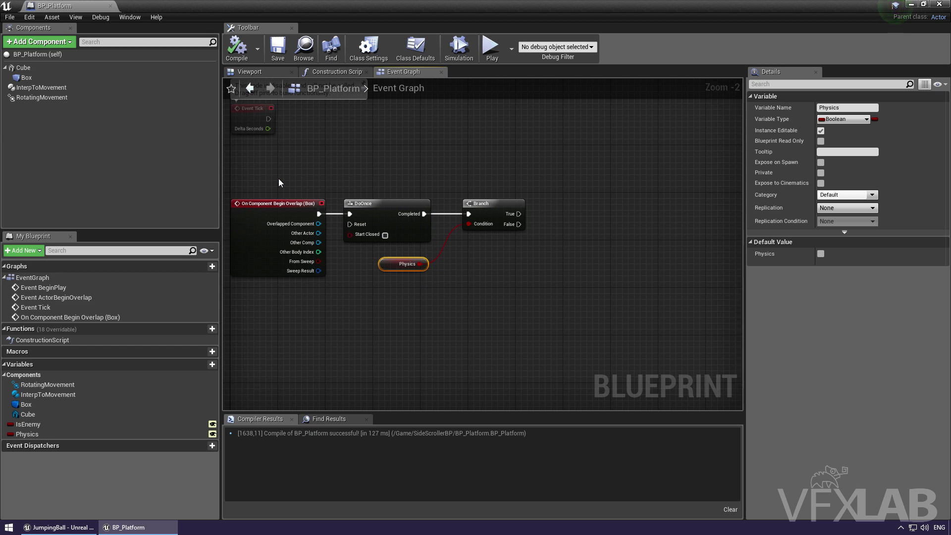
drag(227, 182, 388, 292)
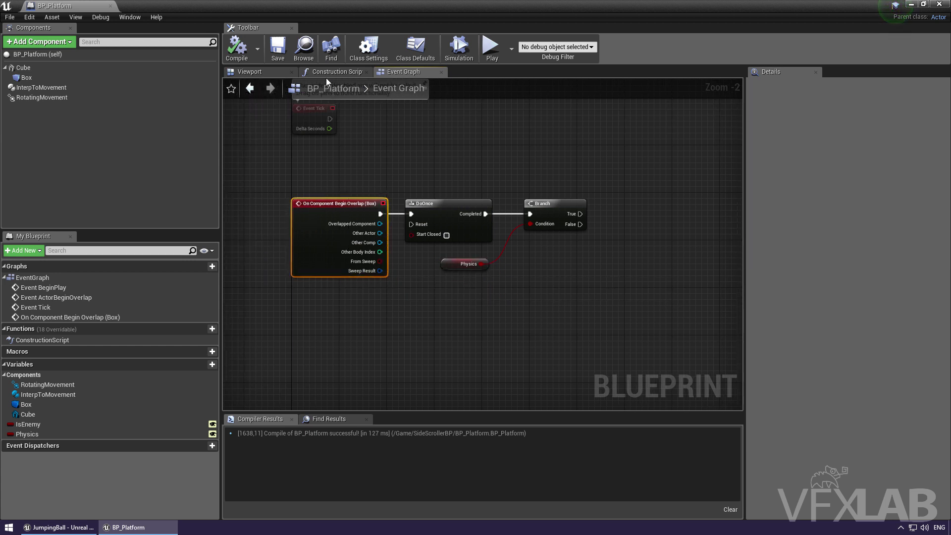
Paste the copied Cube and Set Simulate Physics nodes into the Event Graph
click(322, 72)
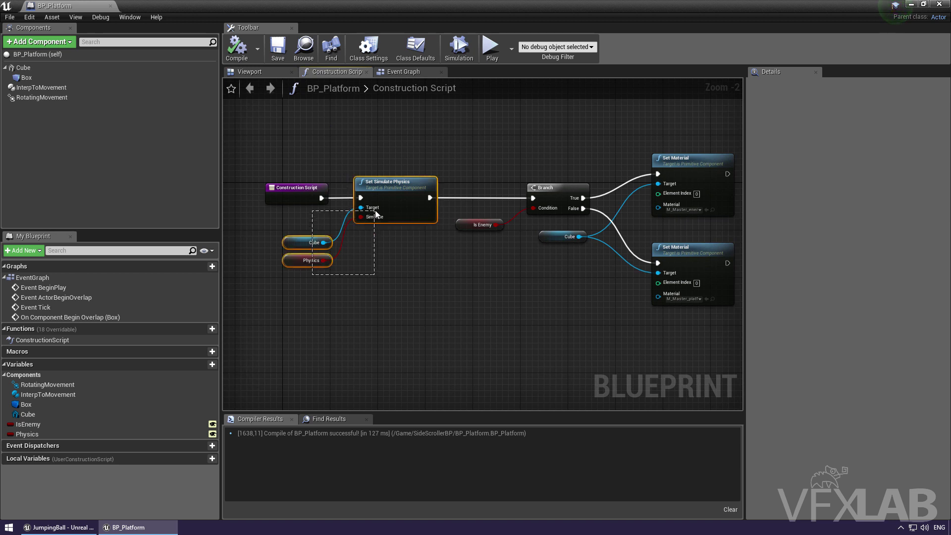
click(392, 73)
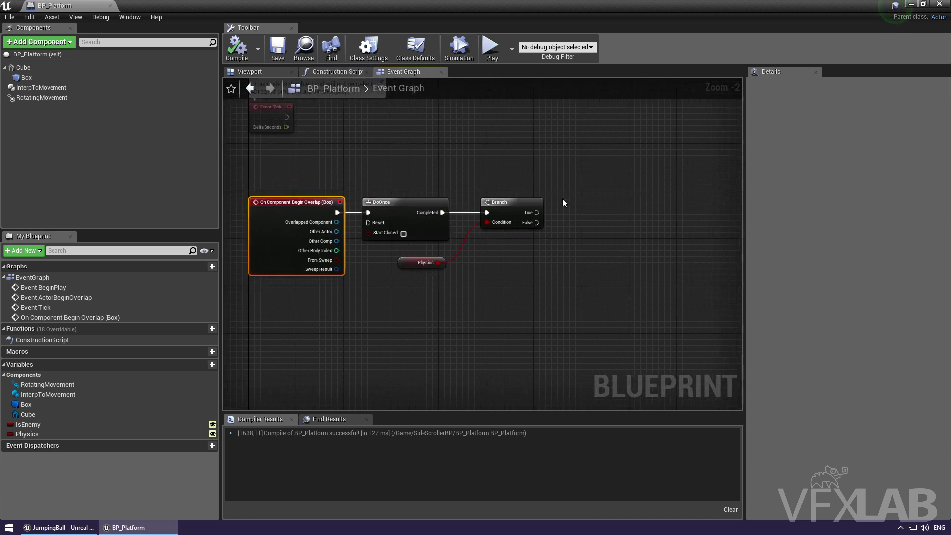
key(ctrl+v)
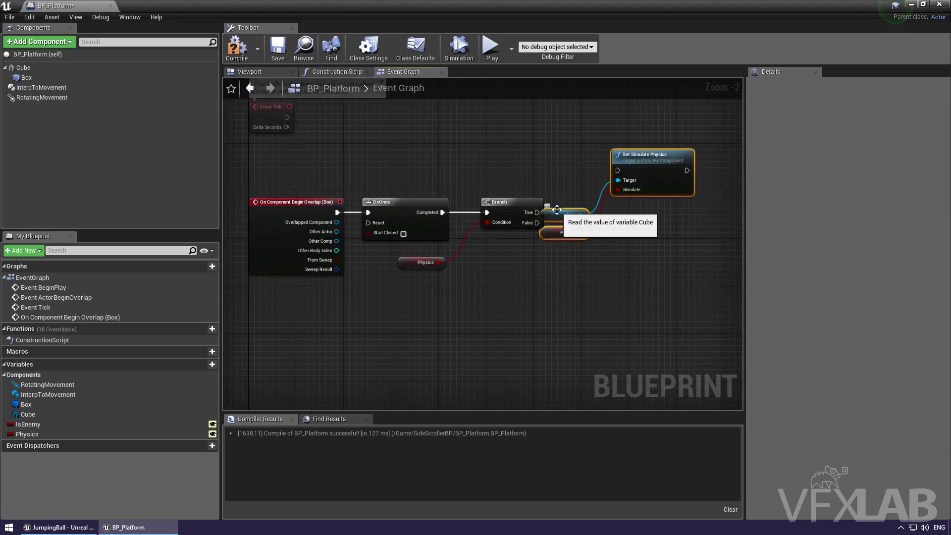
mouse_move(660, 171)
mouse_down()
mouse_move(667, 212)
mouse_move(624, 213)
mouse_up()
click(578, 212)
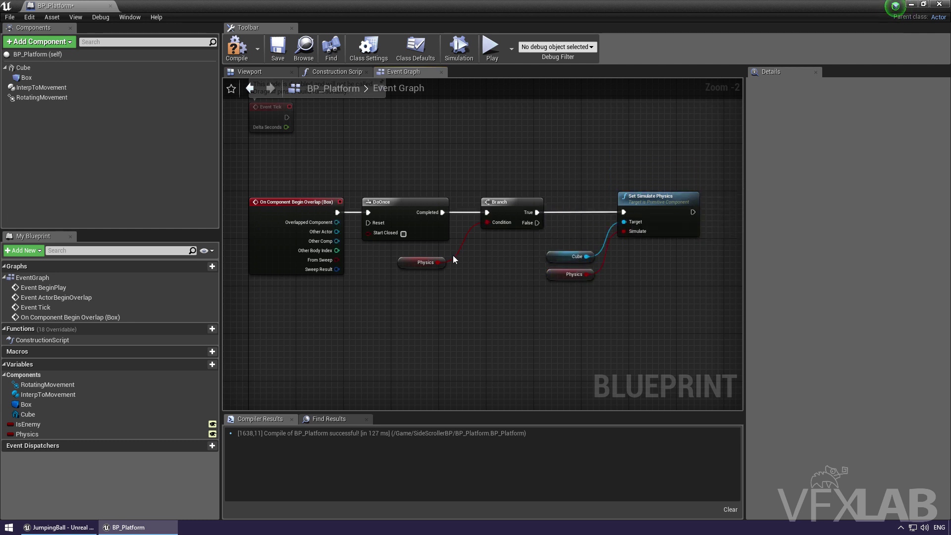
Drive Set Simulate Physics from Branch True with Simulate ticked, deleting the unused Physics getter
click(425, 262)
click(269, 204)
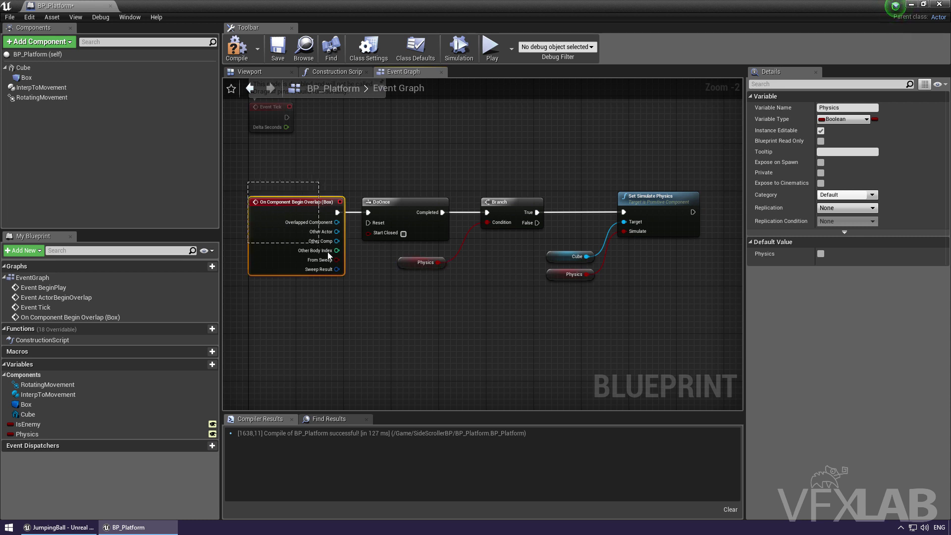
alt+click(624, 232)
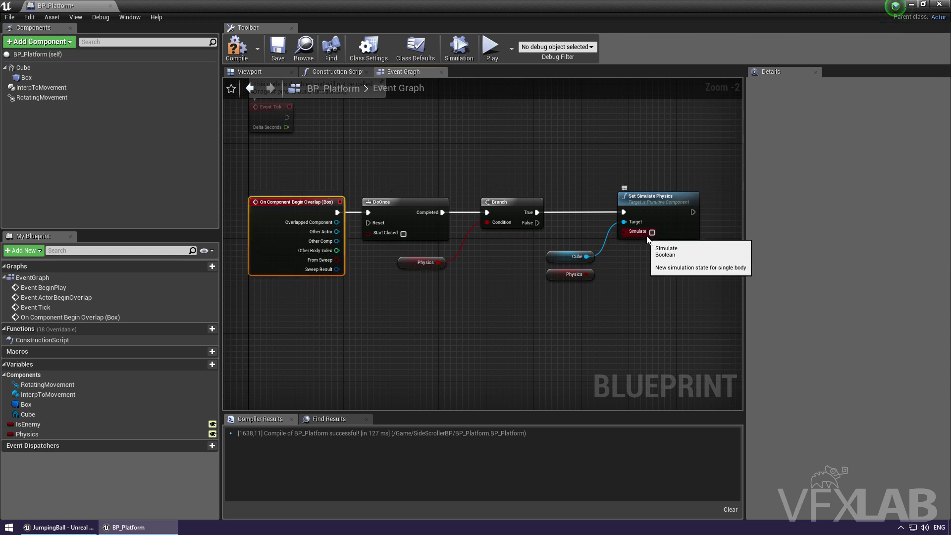
click(653, 233)
click(584, 292)
click(565, 278)
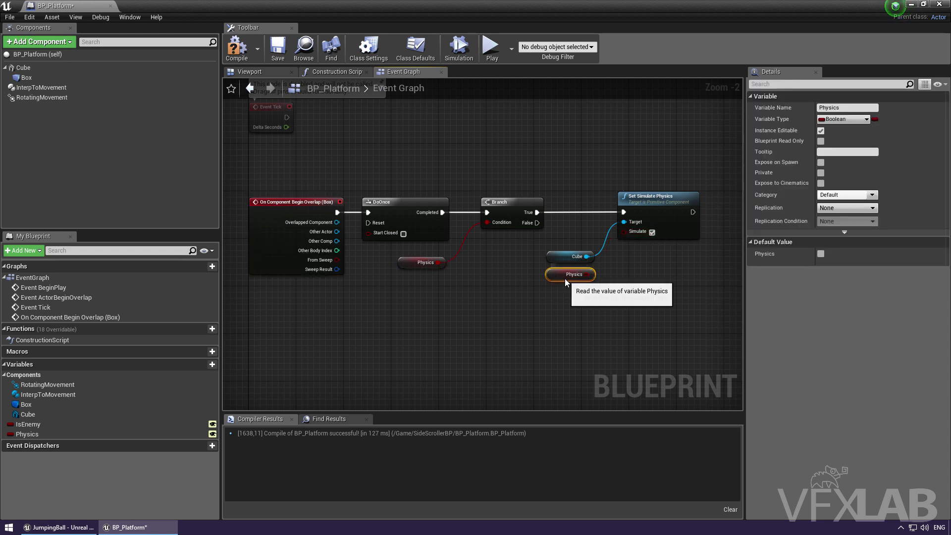
right_drag(565, 277, 496, 277)
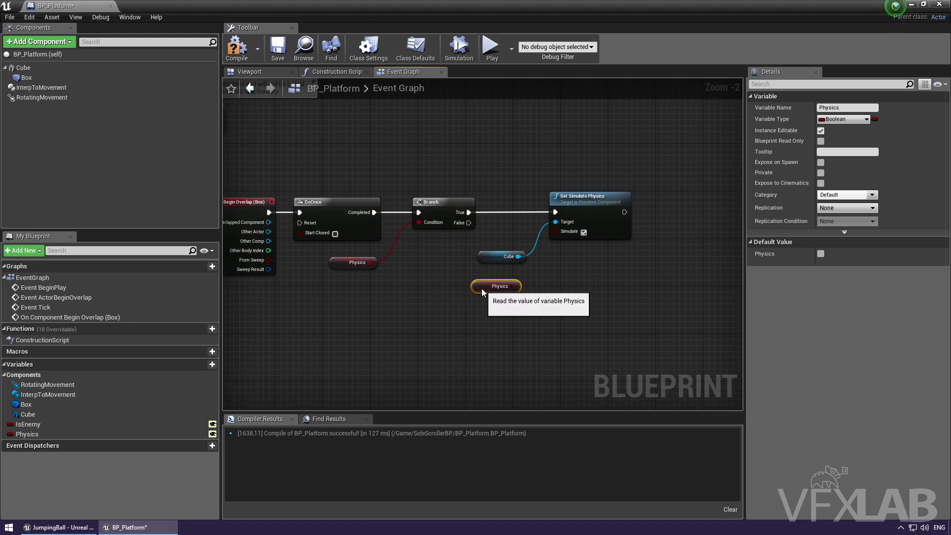
key(Delete)
Compile and save BP_Platform, then check the RotatingMovement settings
click(237, 50)
click(276, 57)
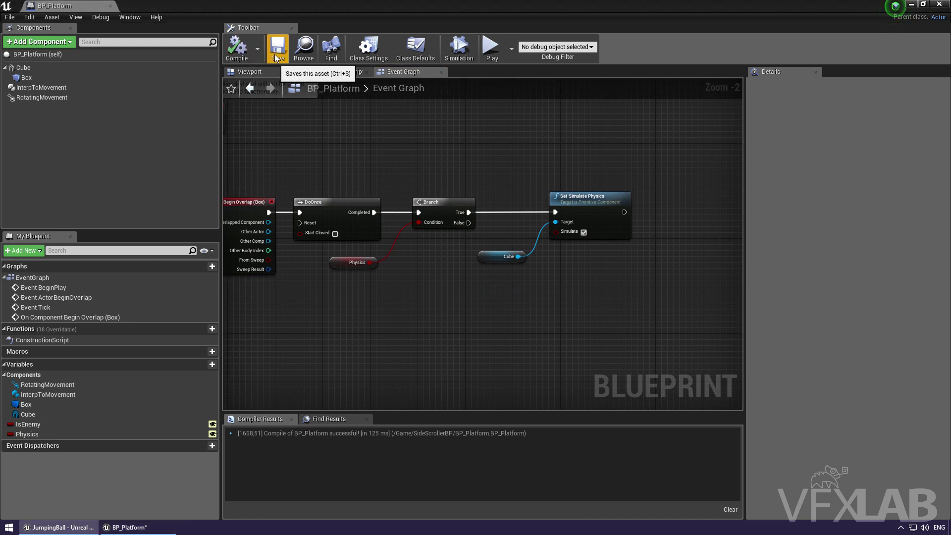
click(144, 98)
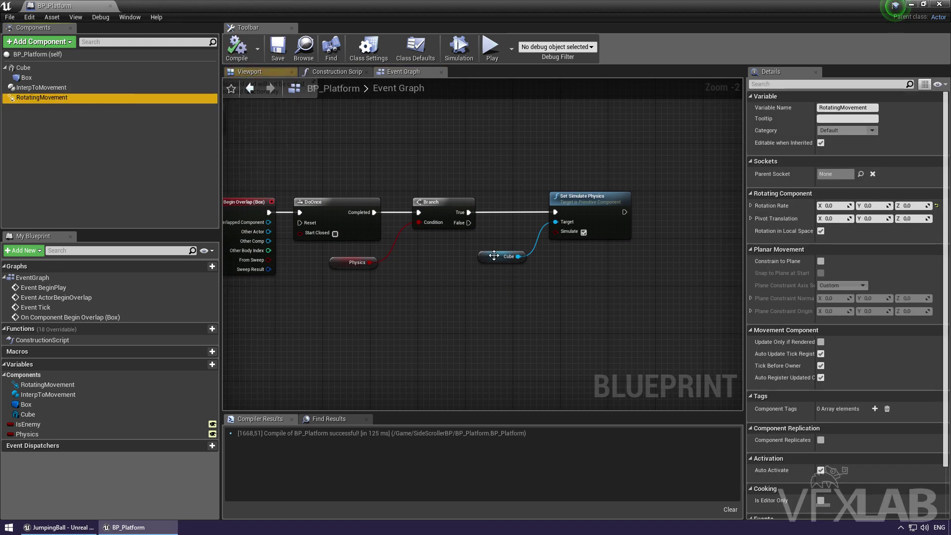
Move the Cube node beside Set Simulate Physics and drop InterpToMovement and RotatingMovement nodes into the graph
click(497, 256)
drag(497, 255, 558, 252)
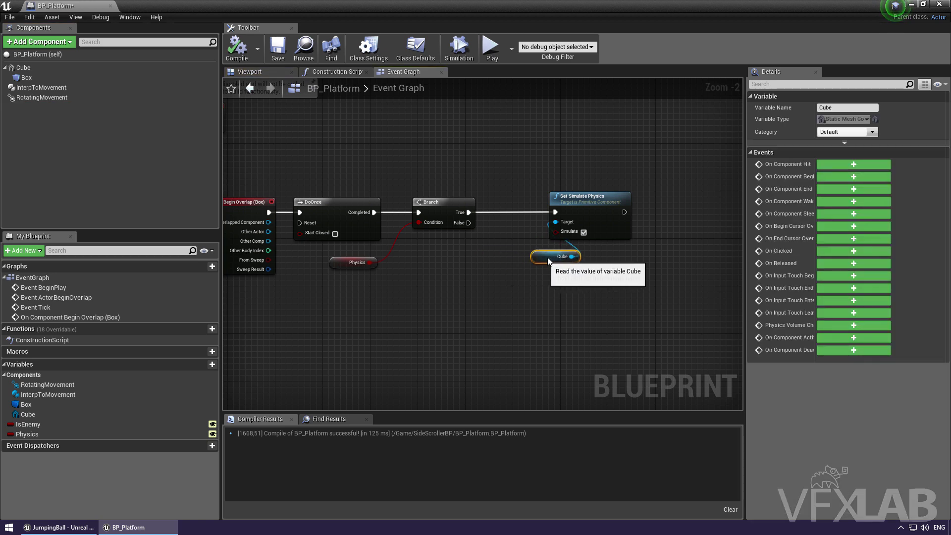
click(91, 96)
ctrl+click(84, 90)
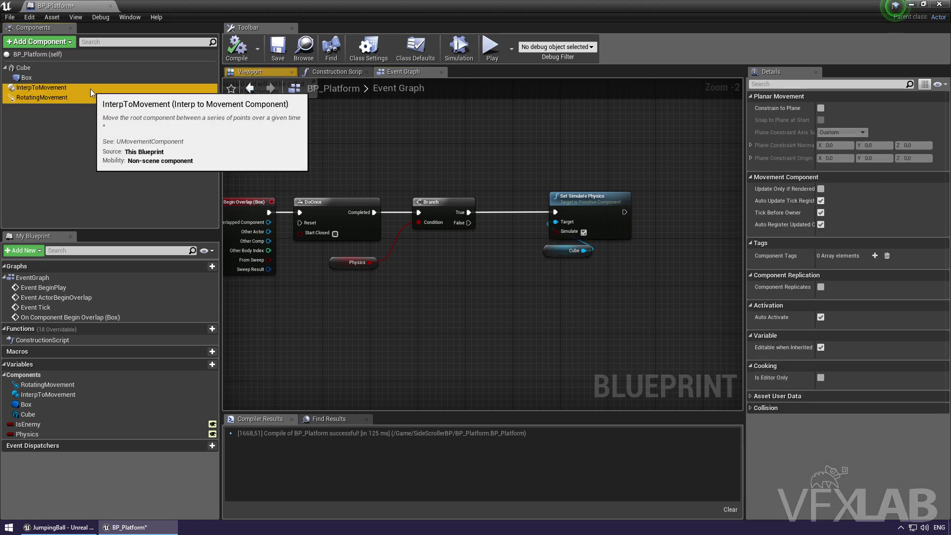
drag(90, 89, 453, 306)
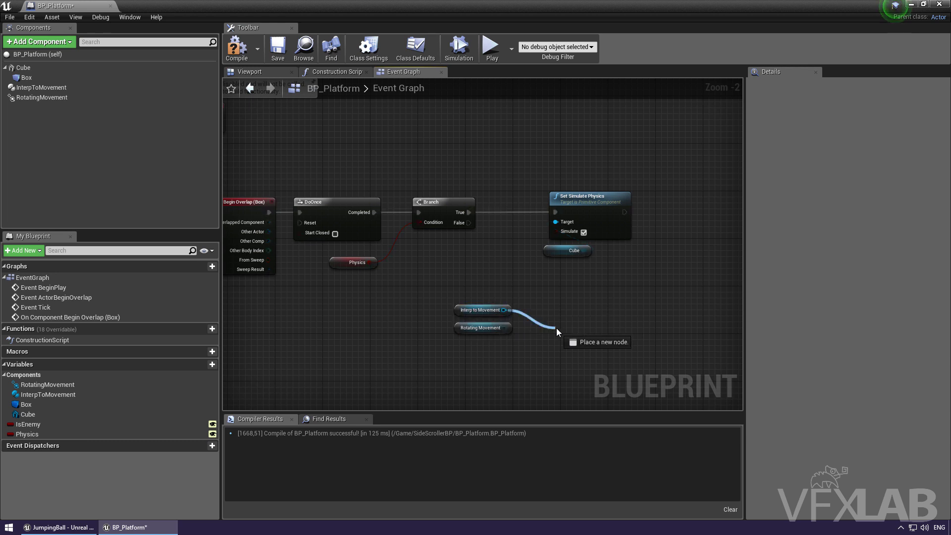
Add an Activate node targeting both Interp To Movement and Rotating Movement, with Reset ticked
drag(503, 310, 557, 328)
text(activa)
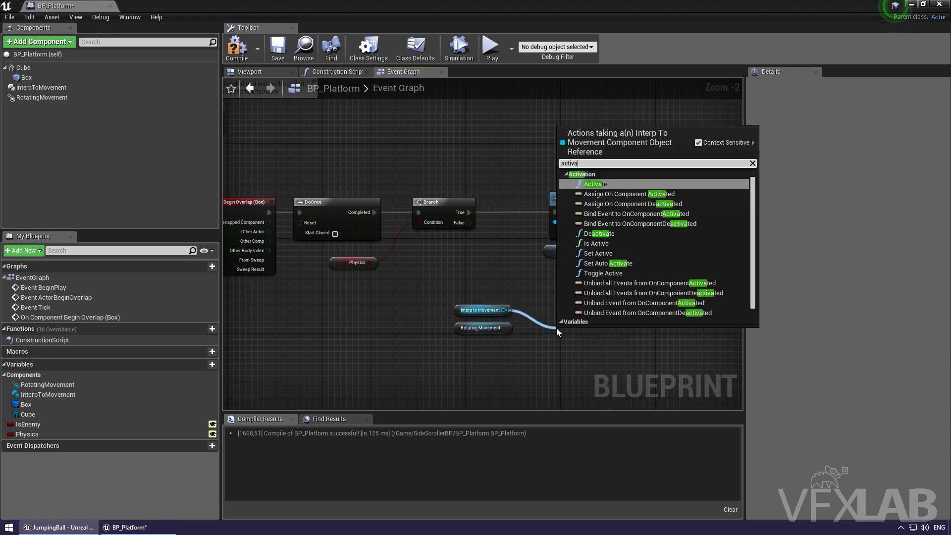
click(598, 187)
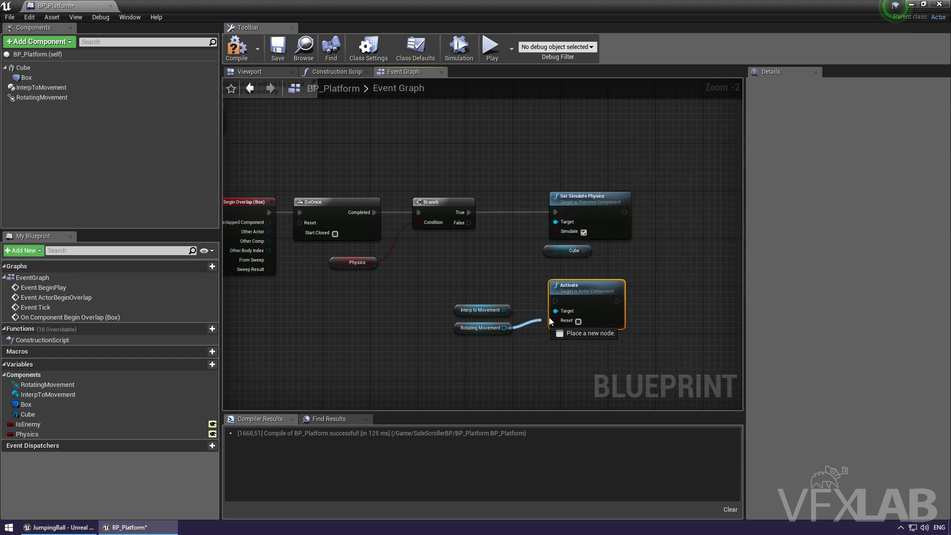
mouse_move(504, 328)
mouse_down()
mouse_move(555, 311)
mouse_move(468, 224)
mouse_up()
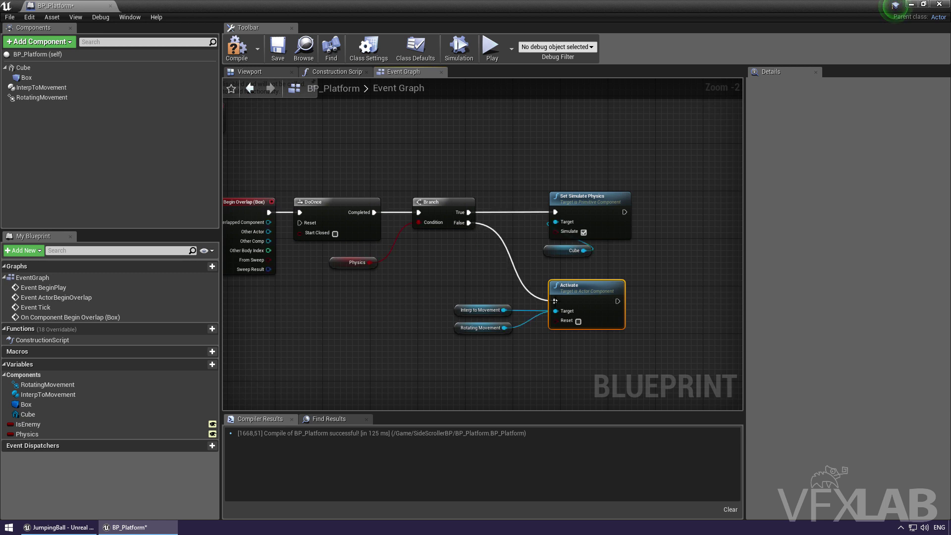
click(578, 322)
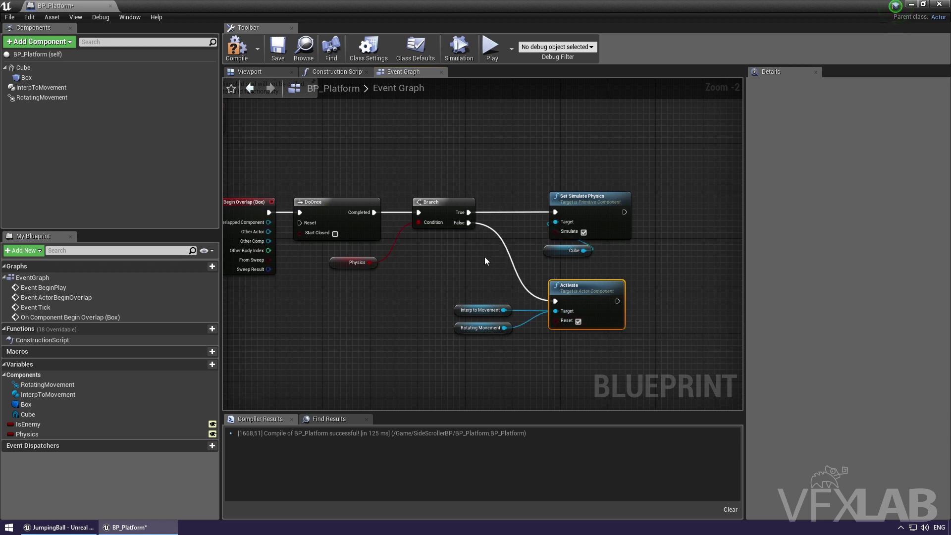
Compile and save BP_Platform, then review the Physics variable and both movement components
click(245, 55)
click(278, 49)
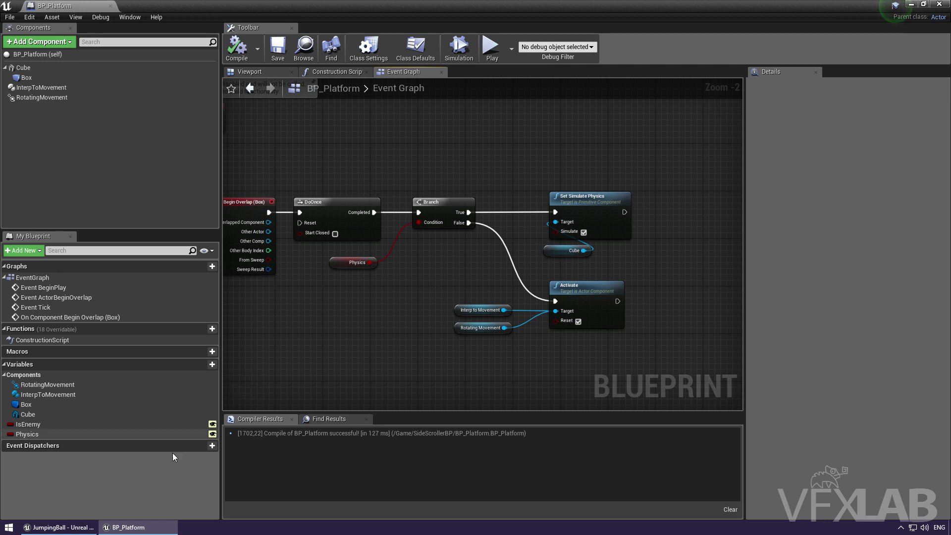
click(81, 434)
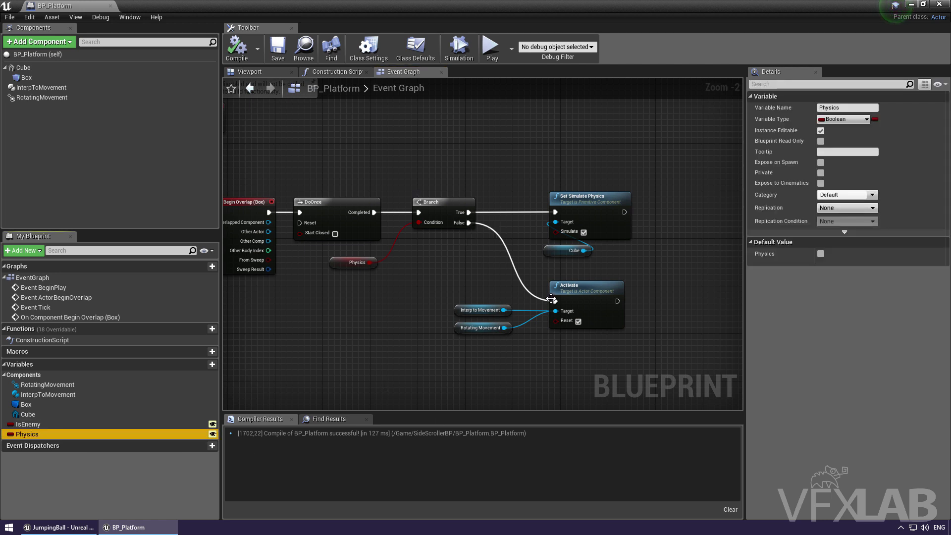
mouse_move(536, 269)
mouse_down()
mouse_move(605, 329)
mouse_move(632, 334)
mouse_up()
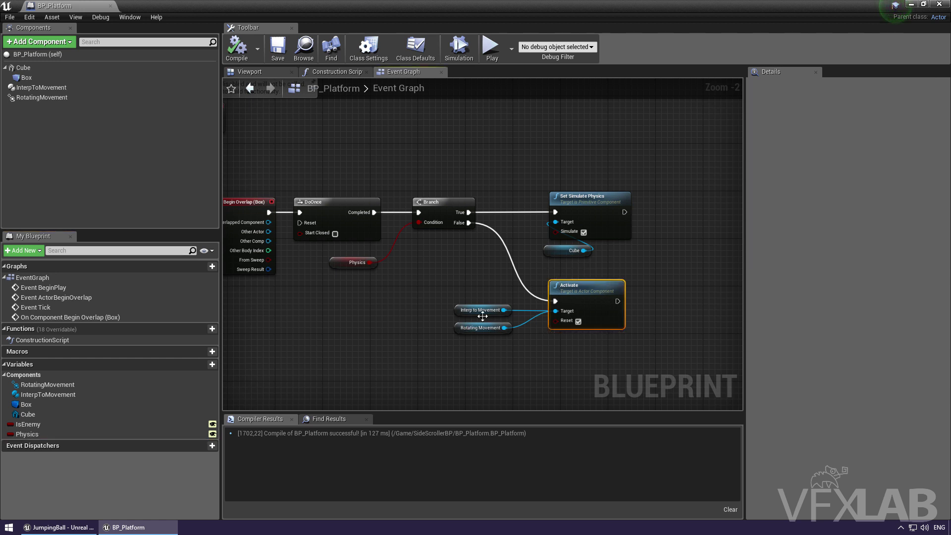
click(85, 86)
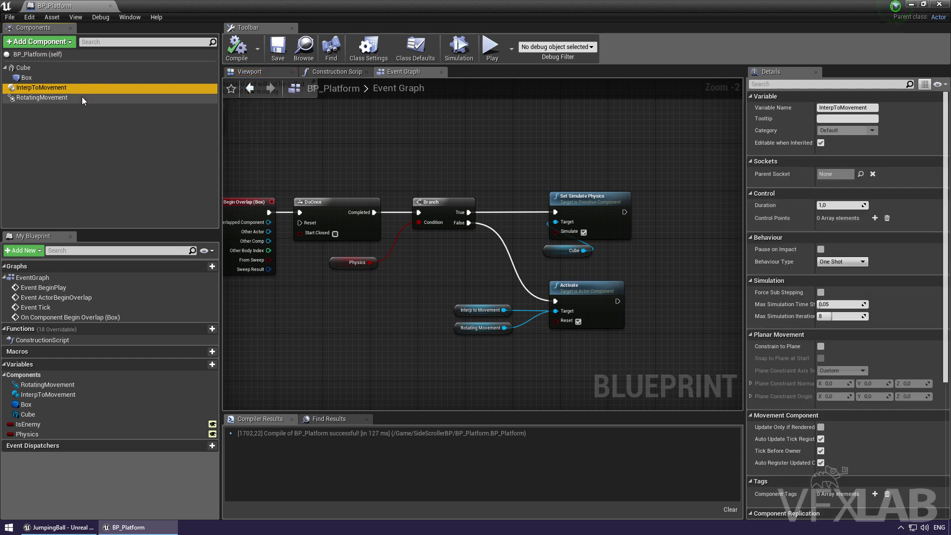
click(82, 96)
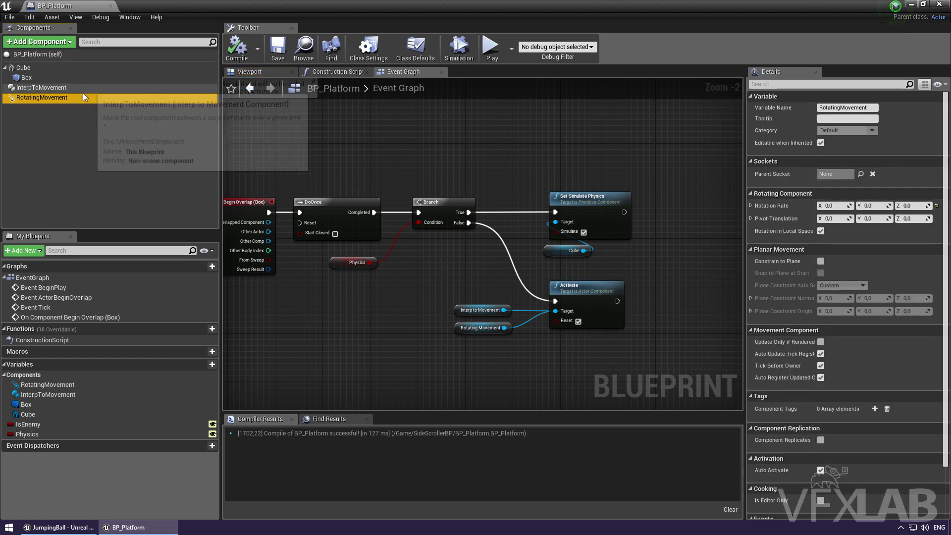
Look over the overlap, DoOnce and Set Simulate Physics nodes, then restore the editor to a smaller window
click(334, 164)
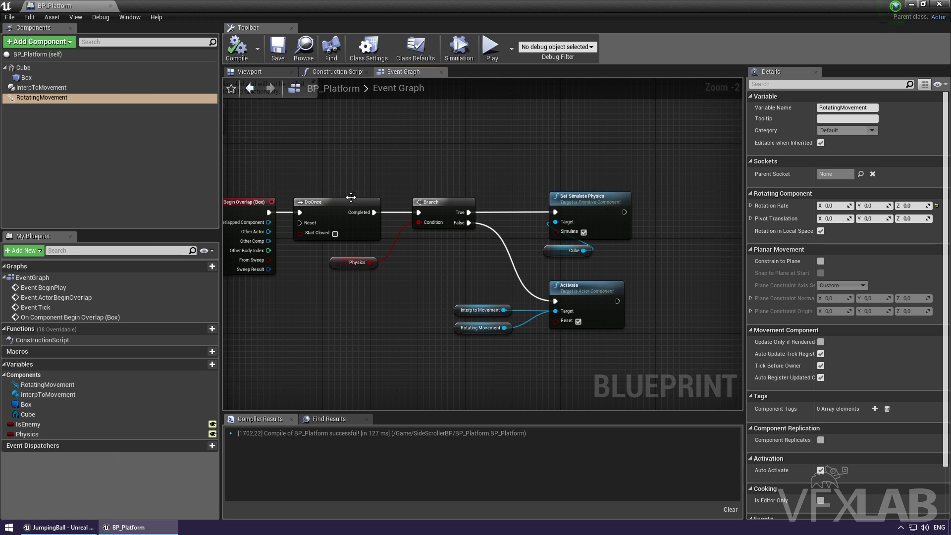
right_drag(273, 220, 305, 220)
drag(262, 191, 342, 238)
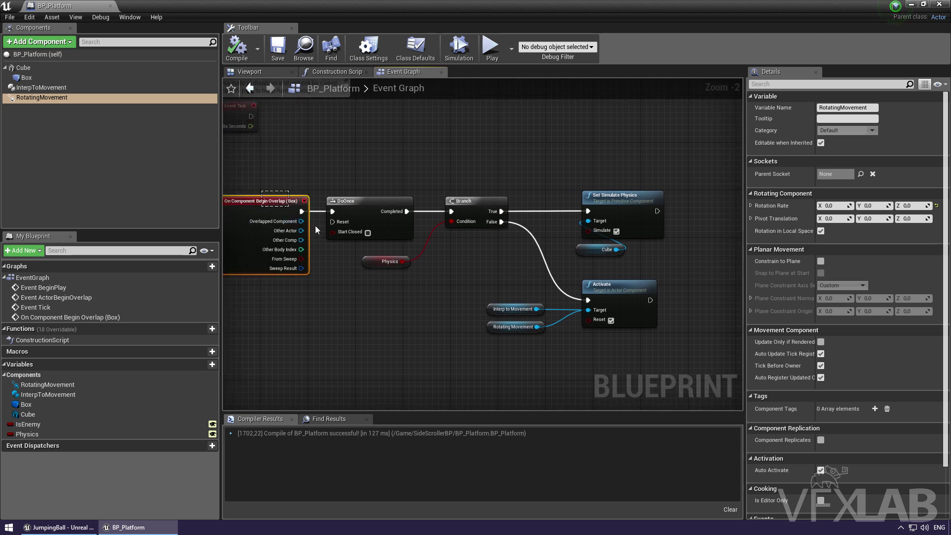
drag(553, 275, 637, 202)
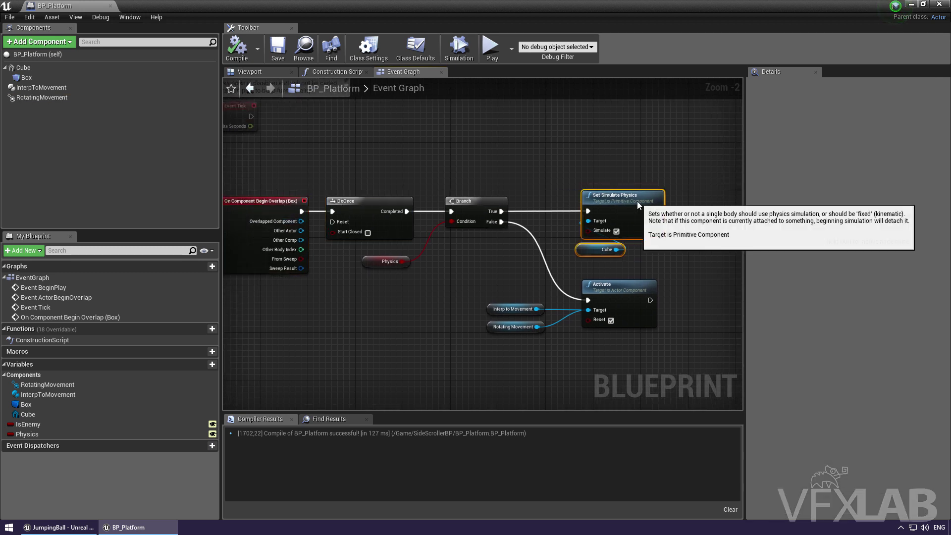
click(600, 179)
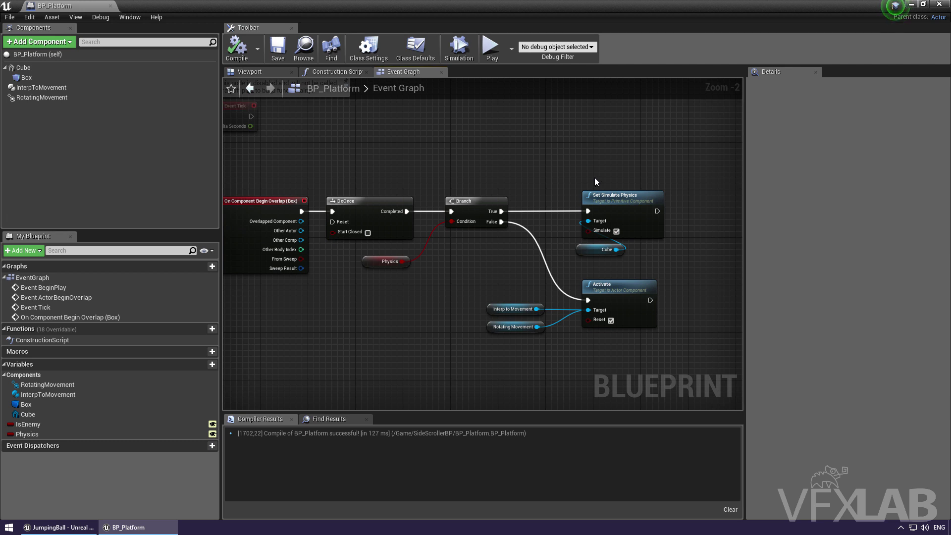
drag(265, 188, 307, 258)
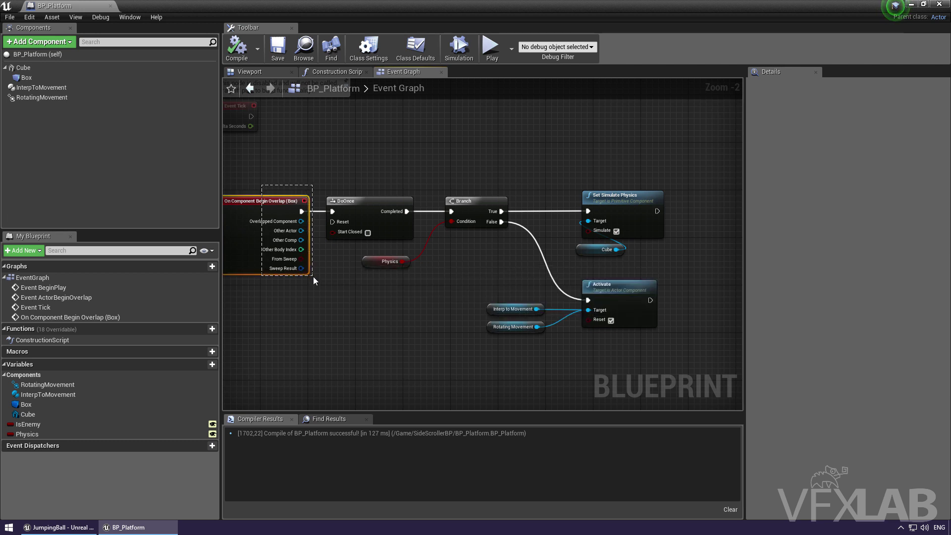
click(355, 142)
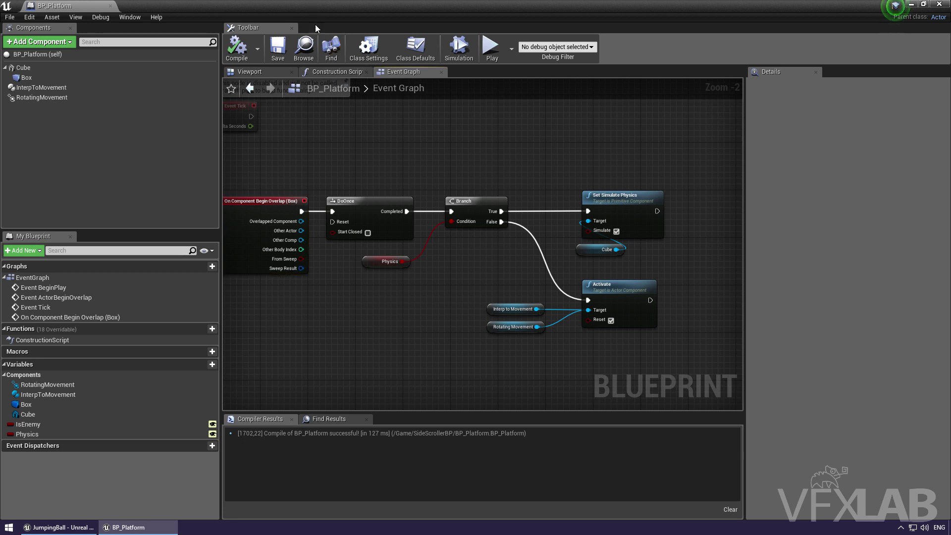
drag(315, 10, 374, 333)
click(486, 244)
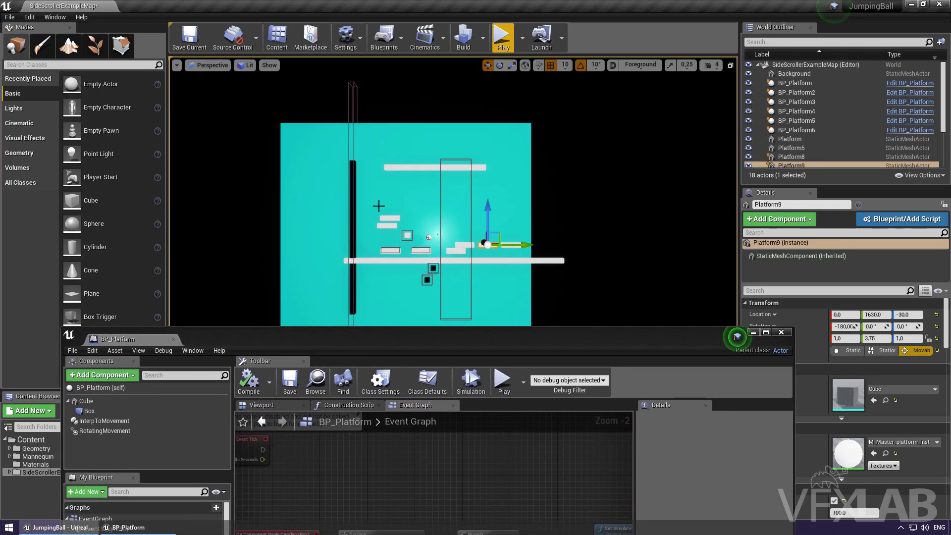
click(389, 218)
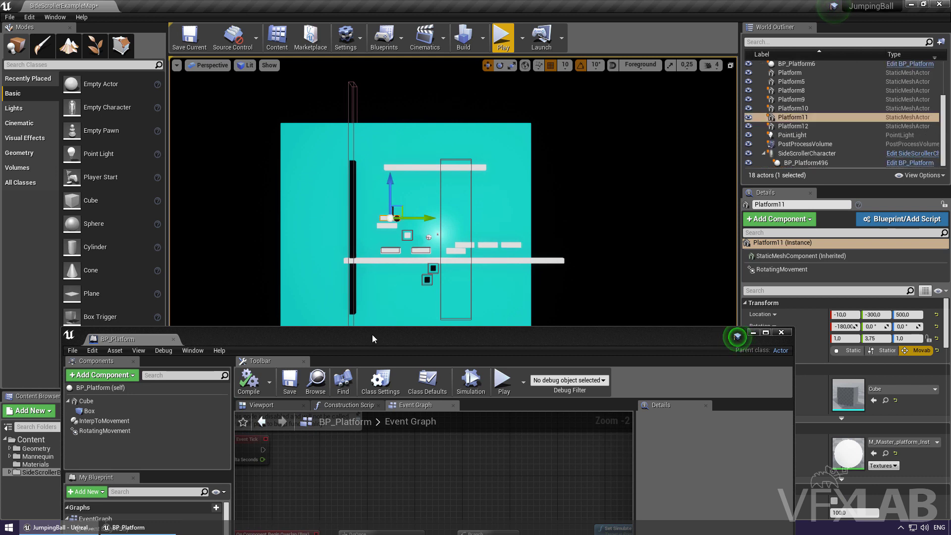
double_click(418, 349)
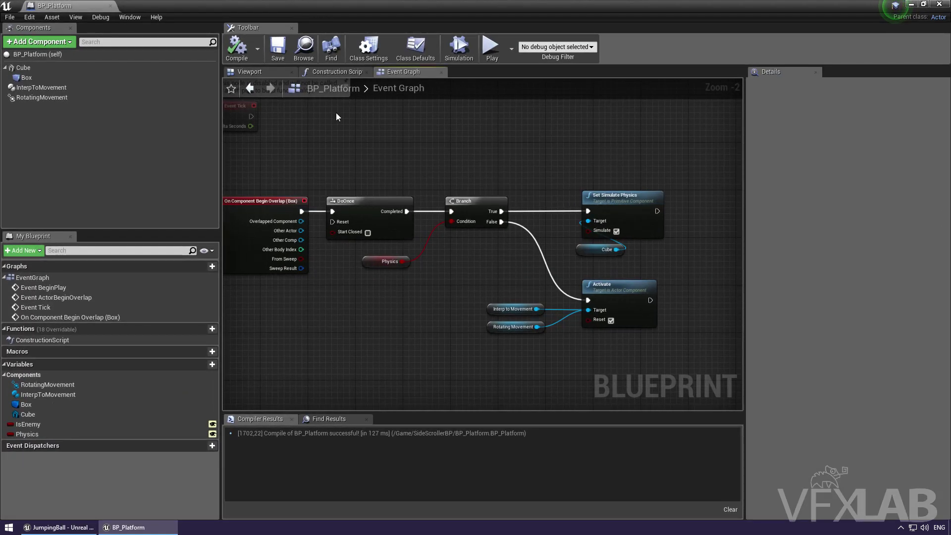
In the Construction Script, break Set Simulate Physics' exec wires and move the node down
click(329, 73)
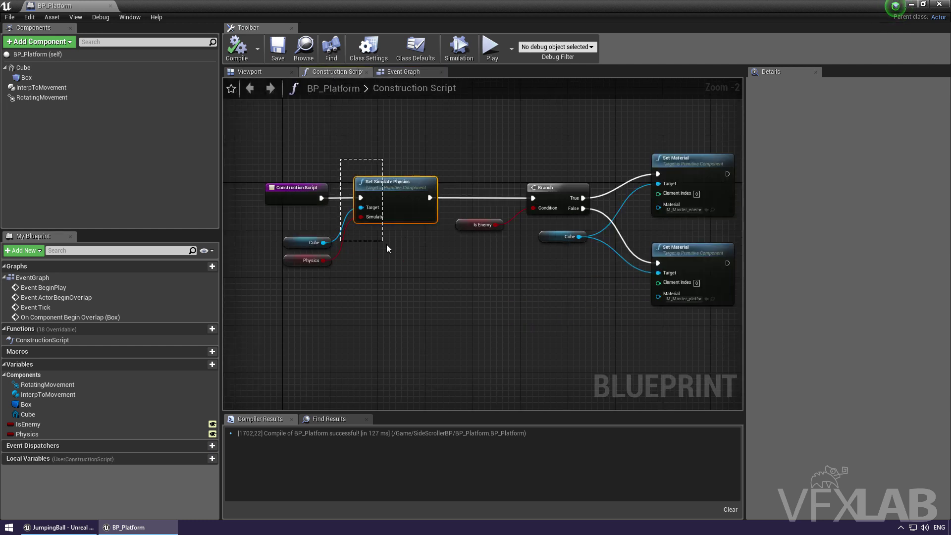
drag(344, 169, 405, 245)
alt+click(364, 199)
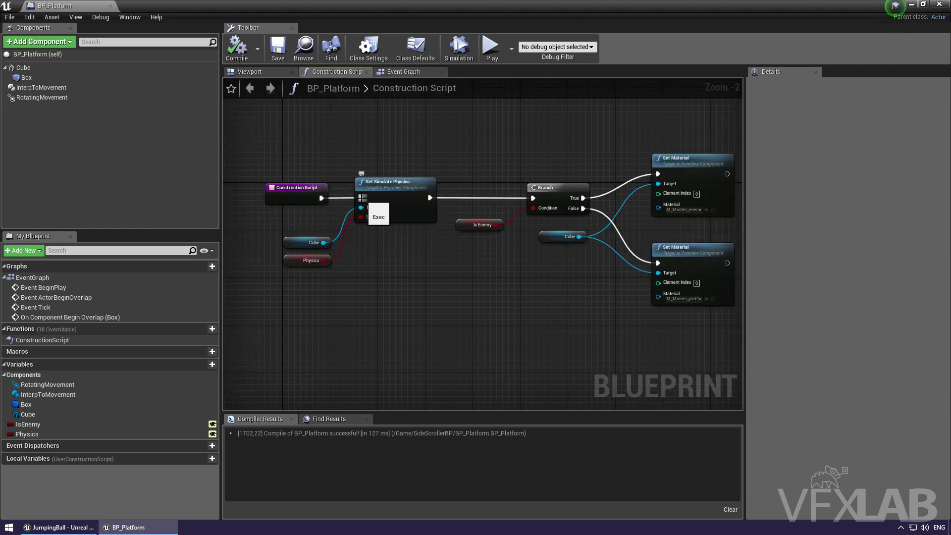
alt+click(429, 199)
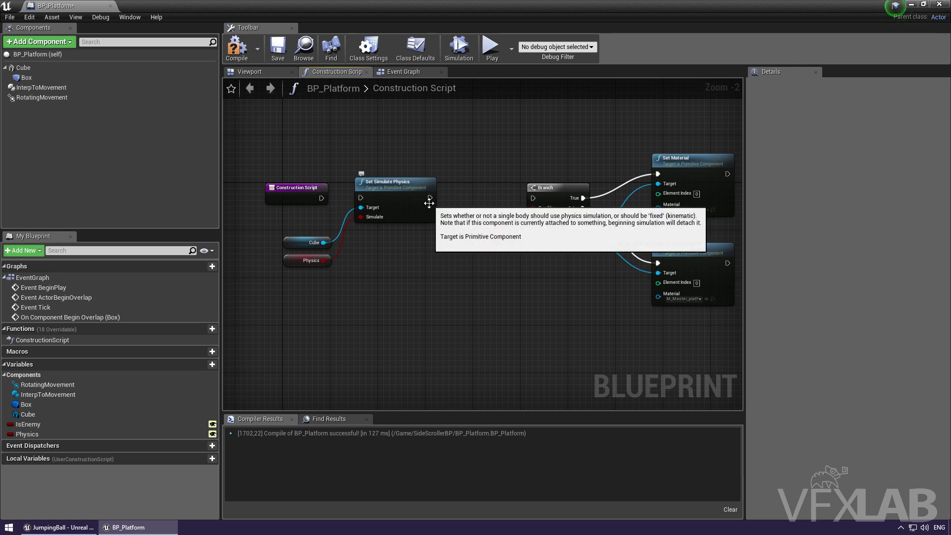
drag(429, 203, 429, 239)
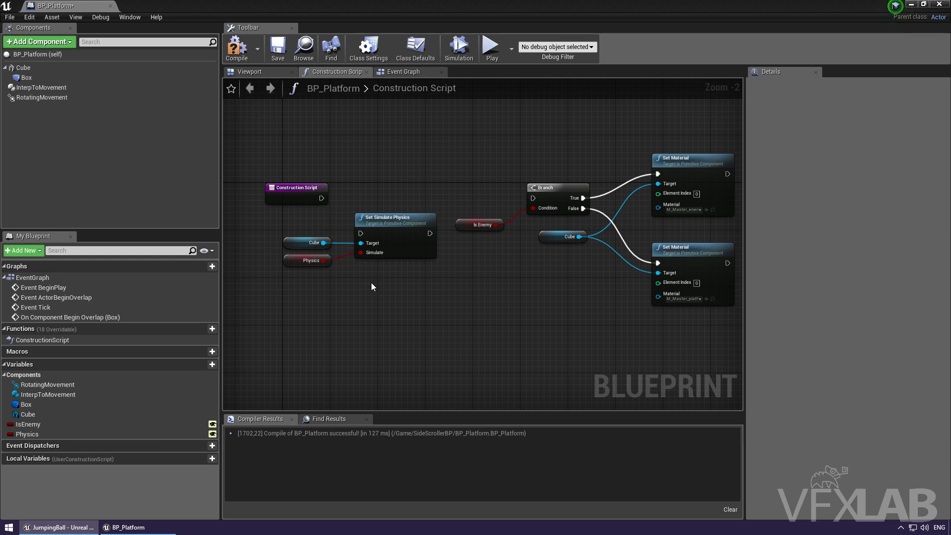
Review the InterpToMovement properties and the physics nodes, comparing against the Event Graph's overlap node
click(94, 88)
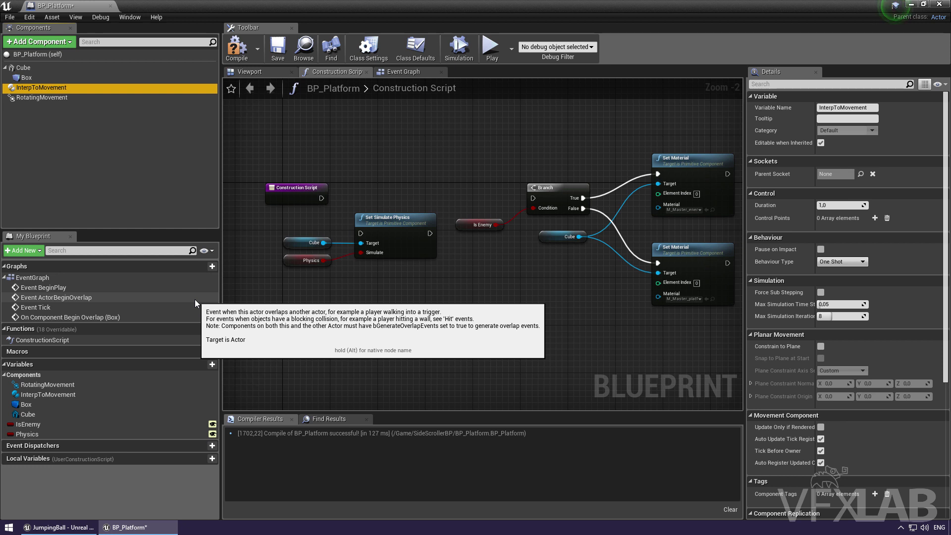
drag(285, 221, 391, 287)
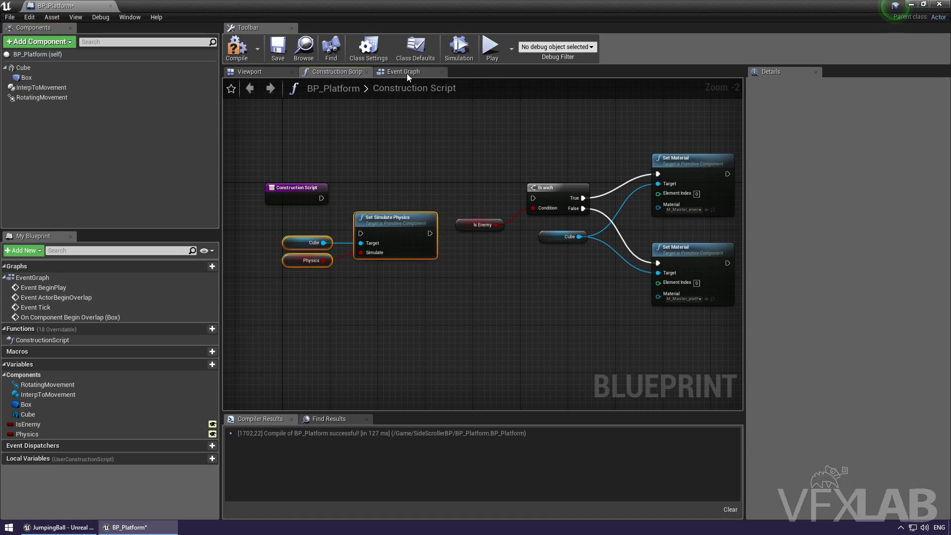
click(406, 73)
drag(276, 200, 313, 279)
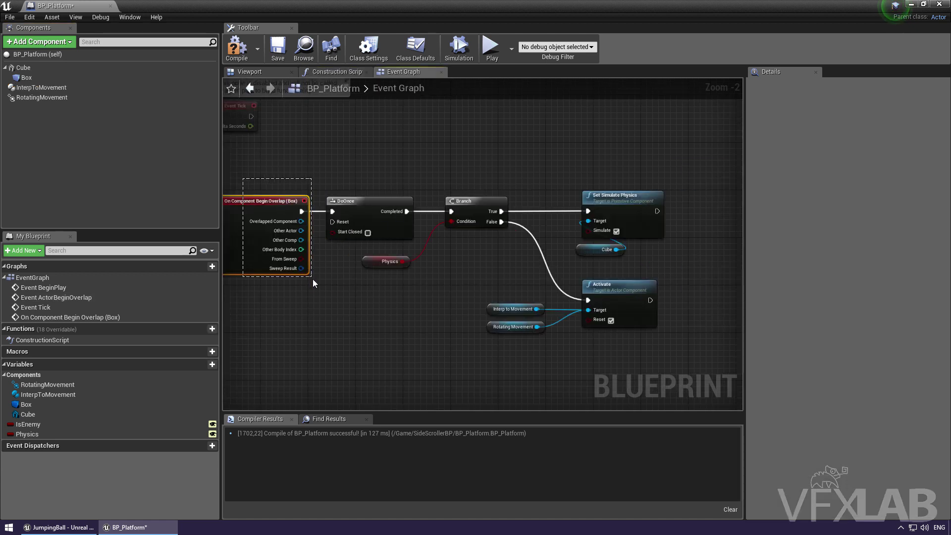
click(313, 71)
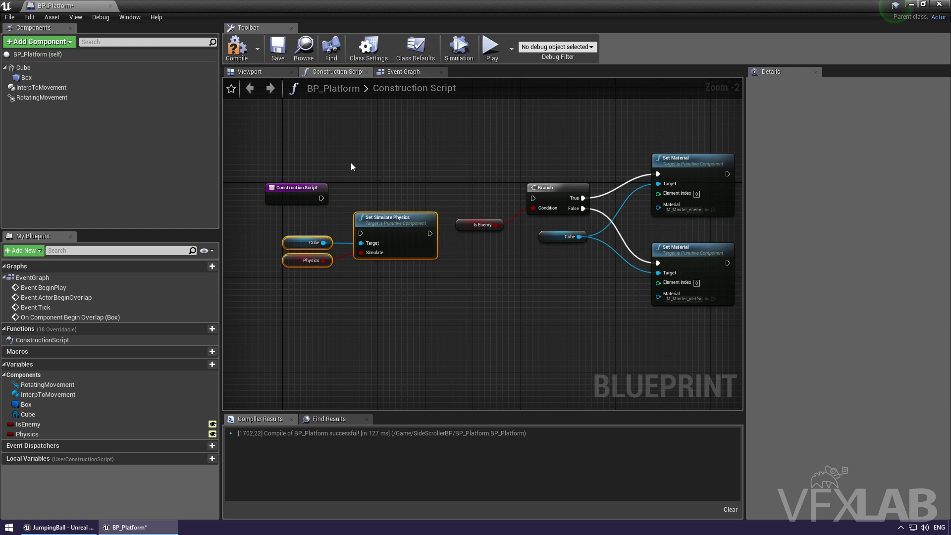
drag(303, 217, 396, 290)
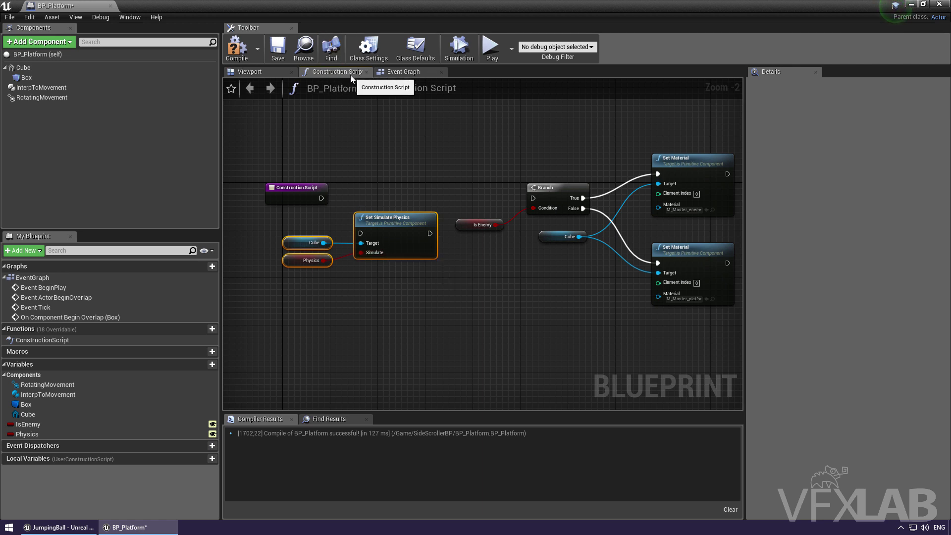
click(364, 127)
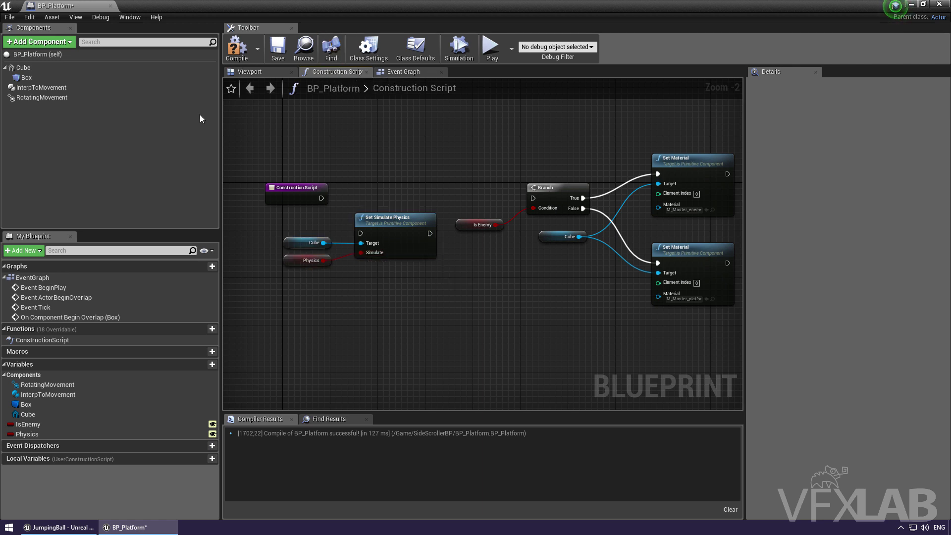
Add Interp to Movement and Rotating Movement getters and a Set Auto Activate node targeting them
click(96, 98)
ctrl+click(82, 87)
drag(82, 88, 285, 297)
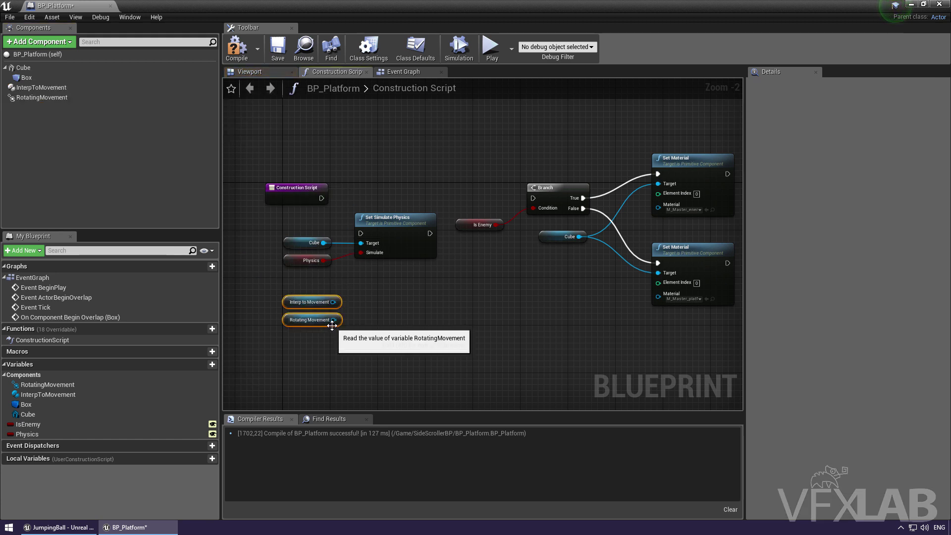
drag(332, 325, 376, 320)
text(set)
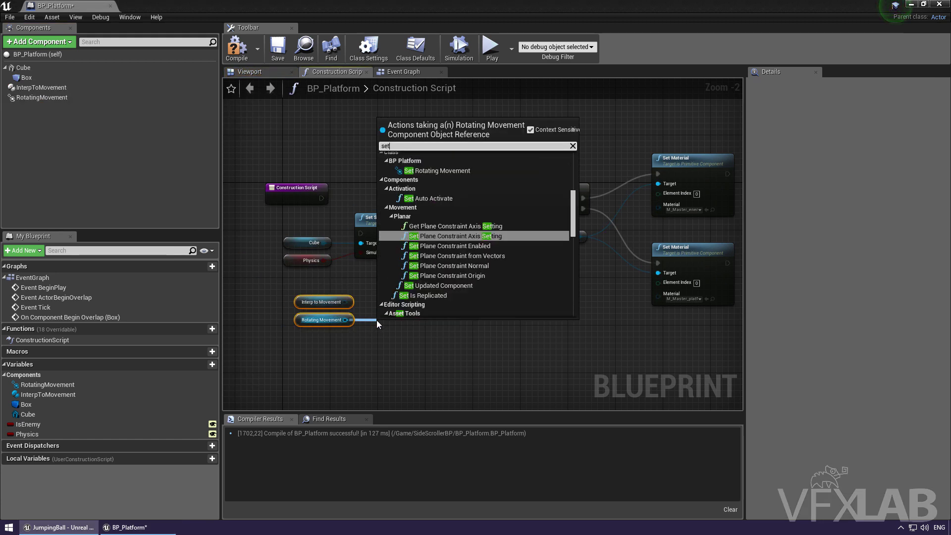
text( aut)
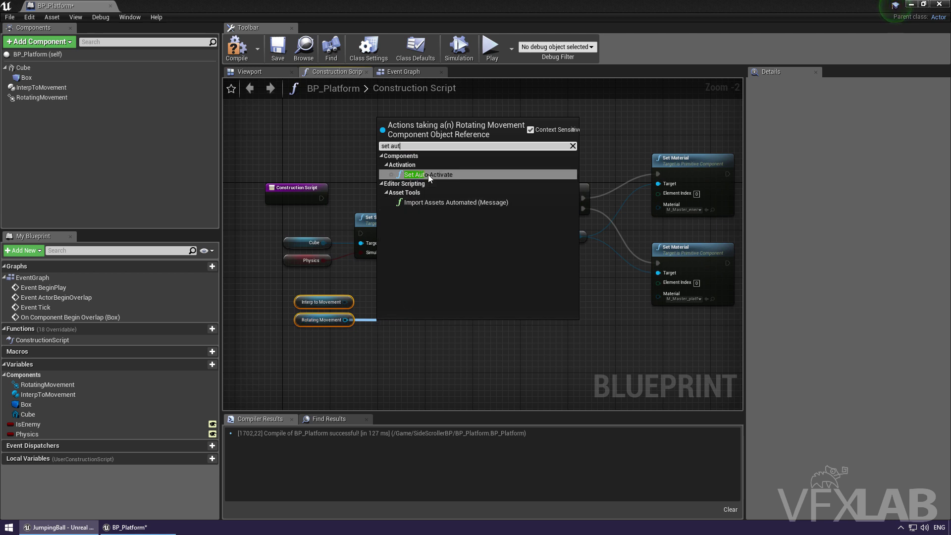
click(428, 175)
drag(345, 303, 405, 307)
Delete Set Simulate Physics with its getters and wire Set Auto Activate before Branch
drag(316, 275, 369, 233)
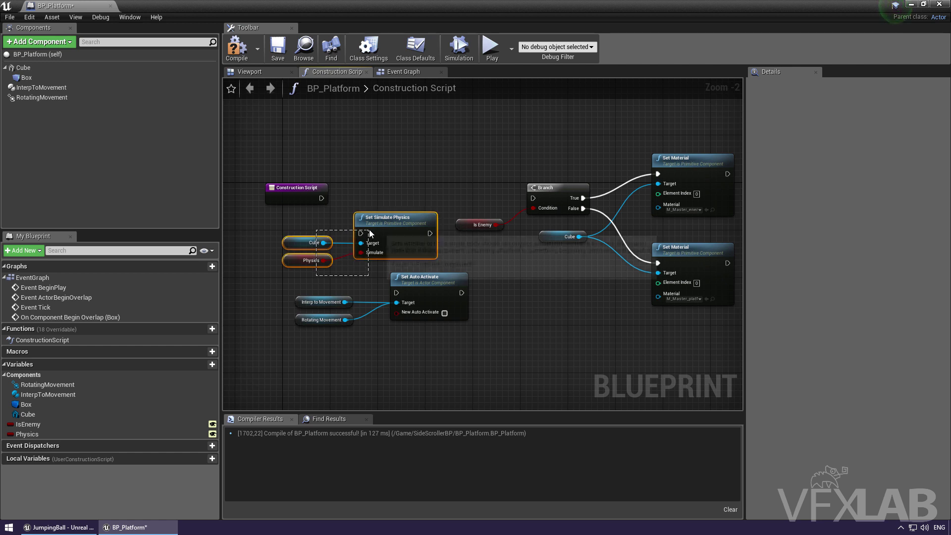
key(Delete)
mouse_move(421, 278)
mouse_down()
mouse_move(414, 182)
mouse_move(325, 198)
mouse_up()
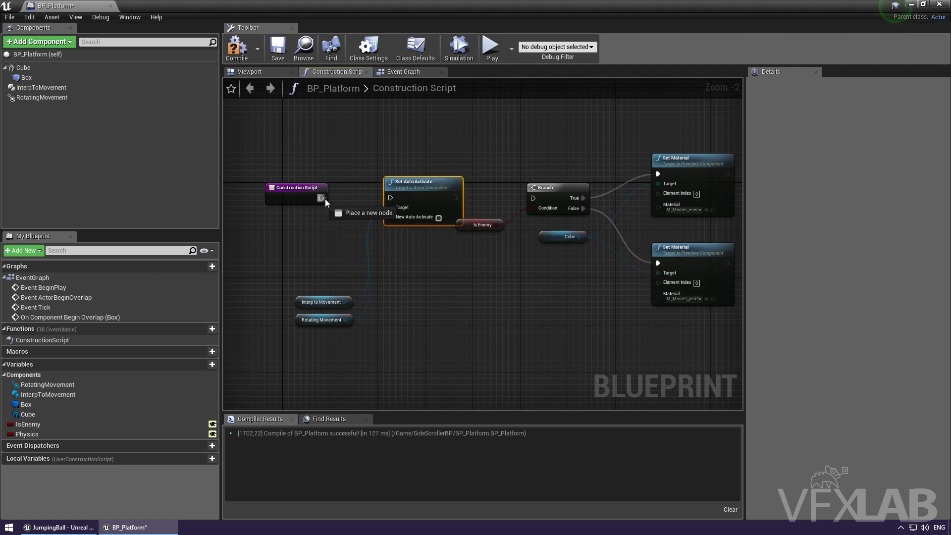
drag(456, 198, 533, 199)
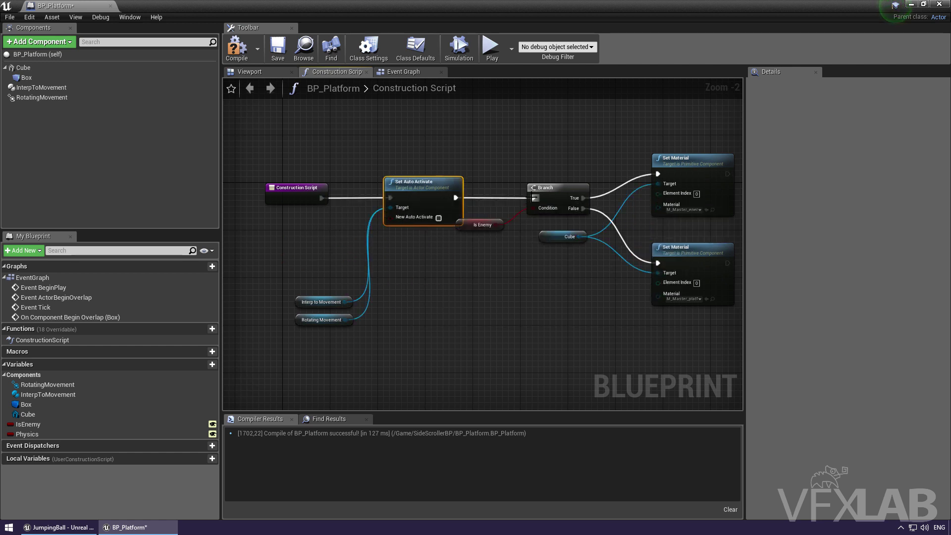
Tidy the graph, placing Is Enemy below Branch and the movement getters beside Set Auto Activate
mouse_move(470, 227)
mouse_down()
mouse_move(529, 222)
mouse_move(558, 267)
mouse_up()
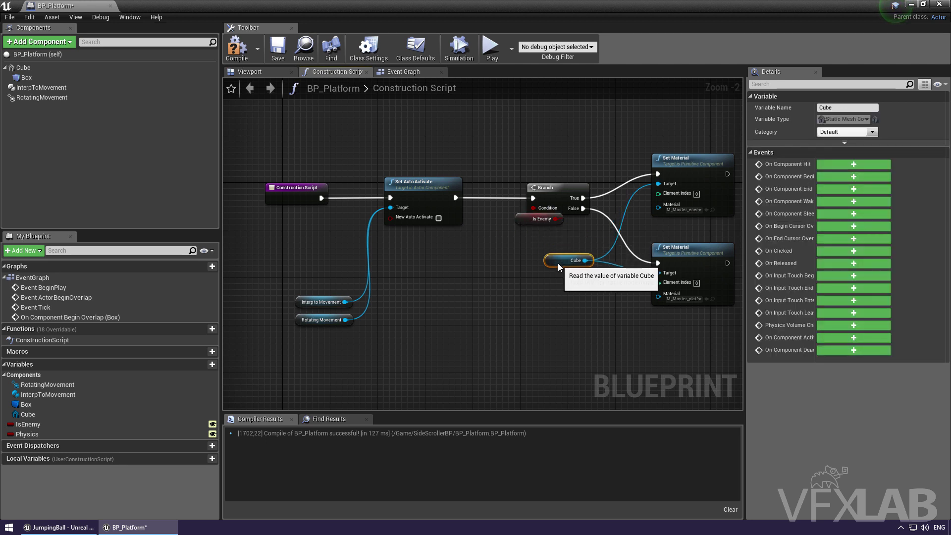
drag(522, 222, 534, 235)
drag(363, 264, 307, 321)
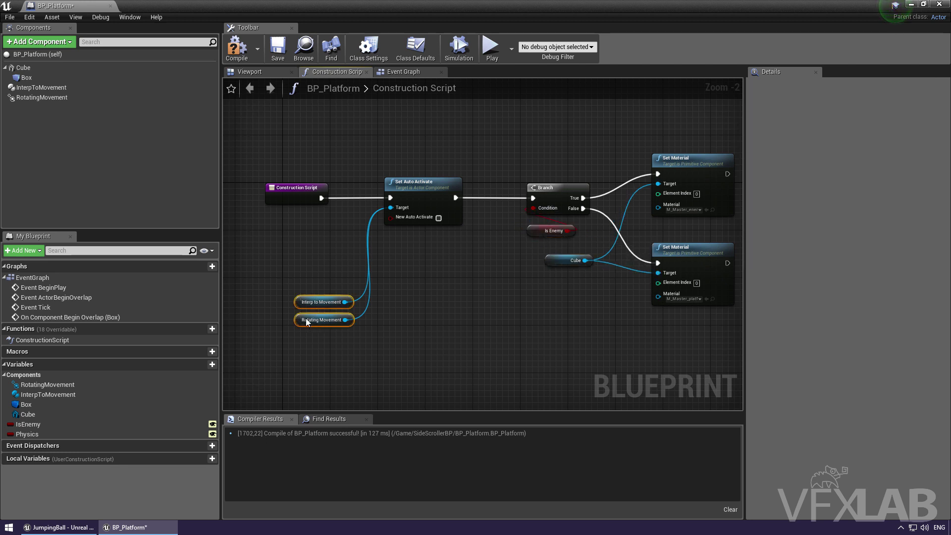
mouse_move(295, 268)
mouse_down()
mouse_move(350, 327)
mouse_move(275, 246)
mouse_up()
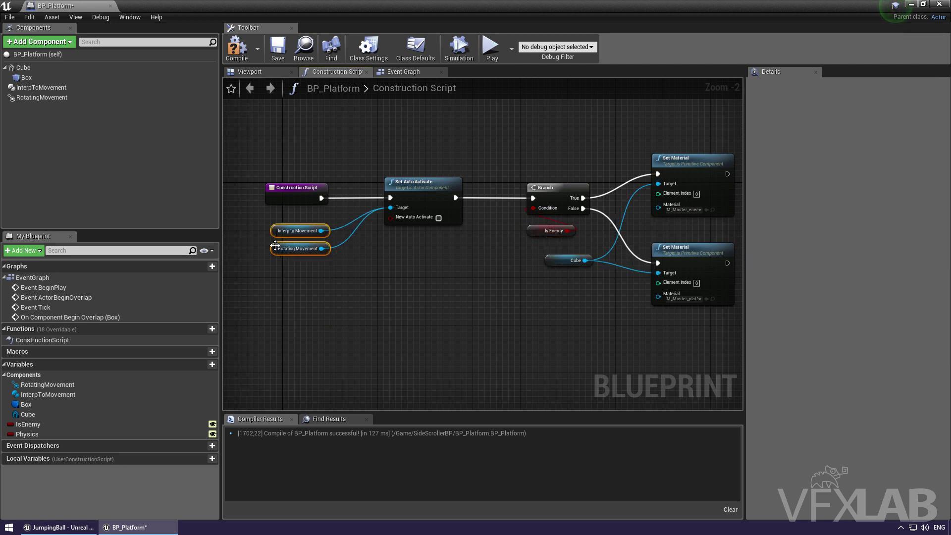
scroll(384, 218, up, 2)
Promote New Auto Activate to a Boolean variable named AutoActivateMovement
mouse_move(399, 222)
mouse_down()
mouse_move(418, 252)
mouse_move(421, 291)
mouse_up()
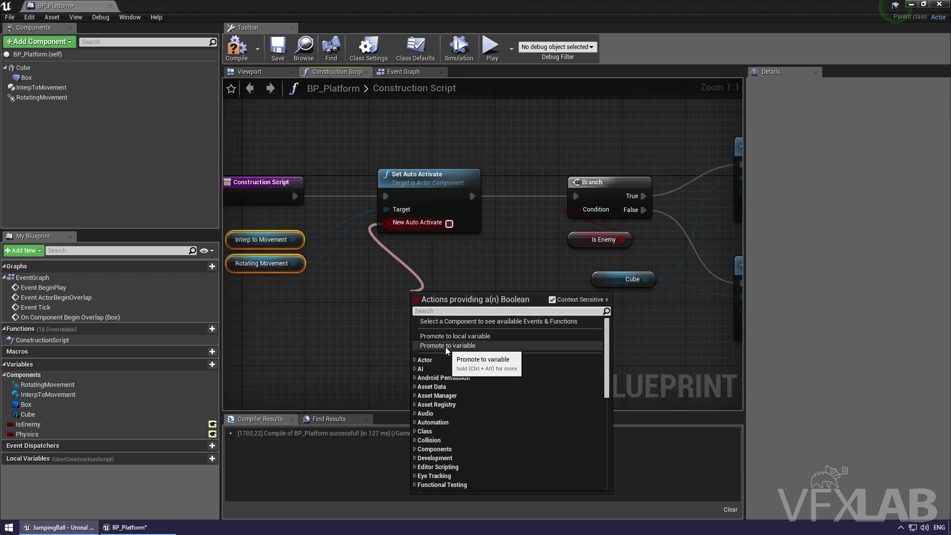
click(447, 346)
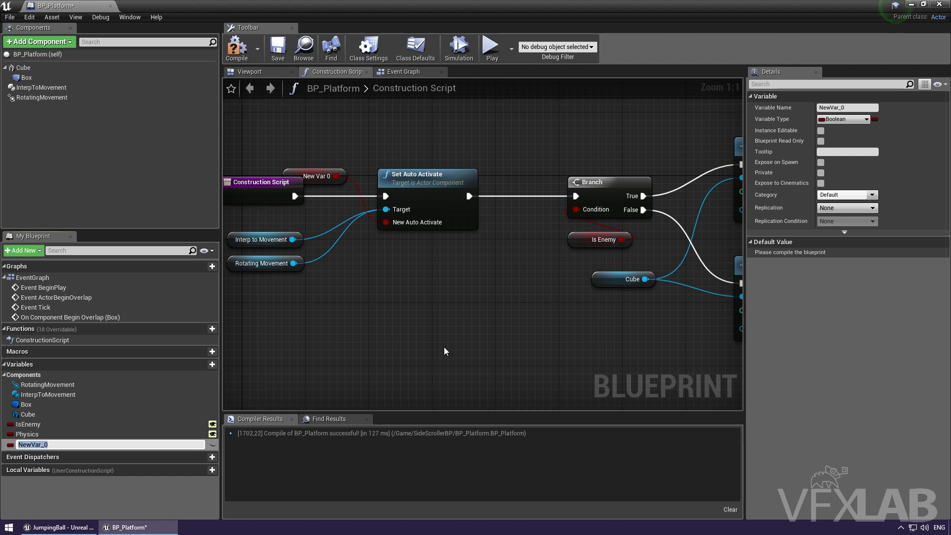
text(Aut)
text(oActi)
text(vate)
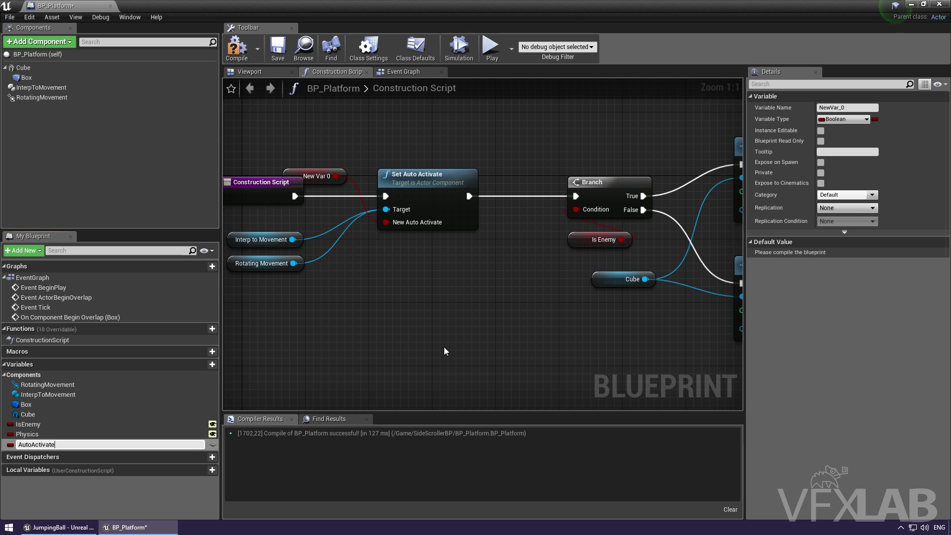
text(Movemen)
text(t)
key(Return)
drag(320, 174, 411, 252)
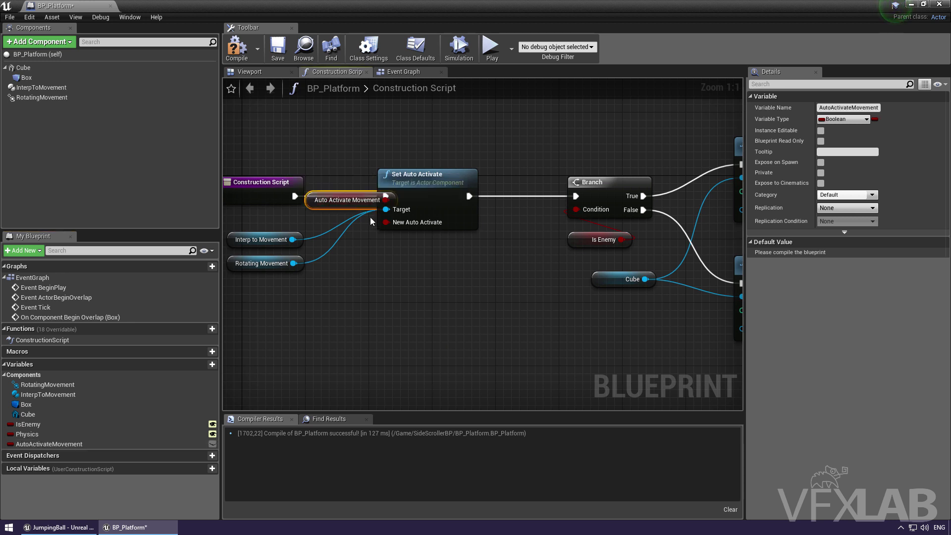
Compile, make AutoActivateMovement instance-editable, and recompile the blueprint
click(240, 58)
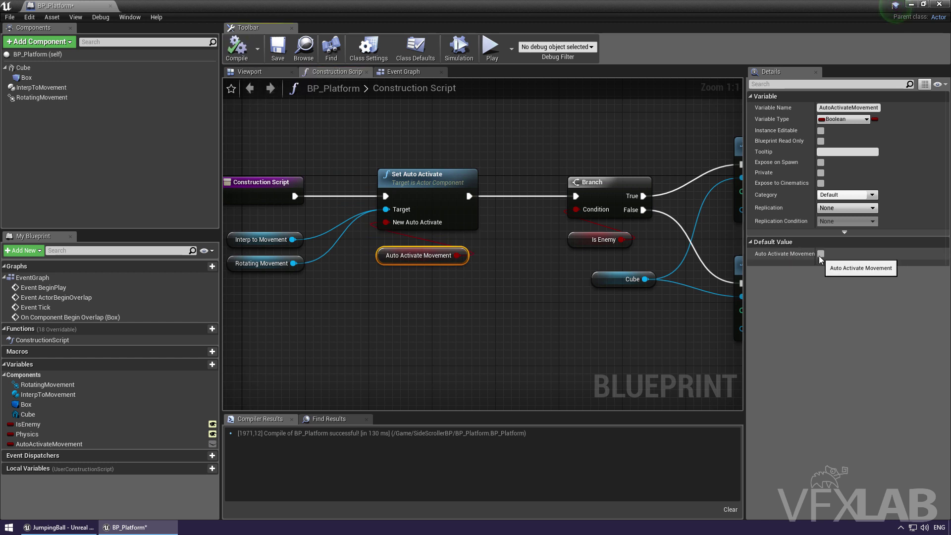
click(397, 334)
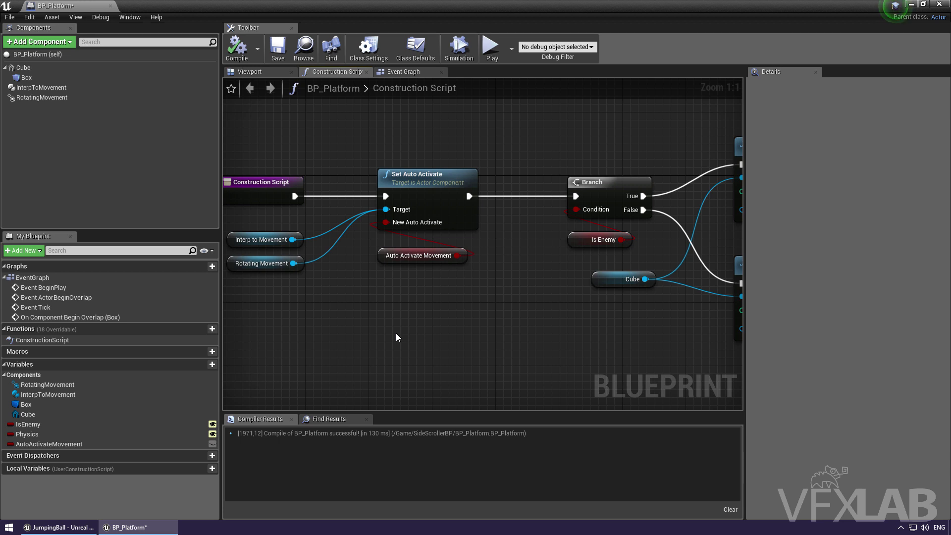
click(212, 444)
click(237, 47)
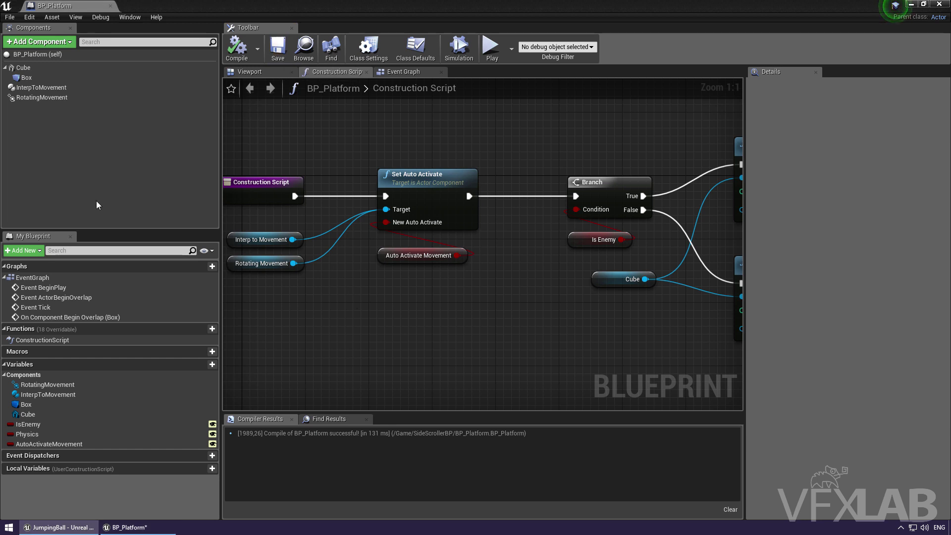
click(64, 98)
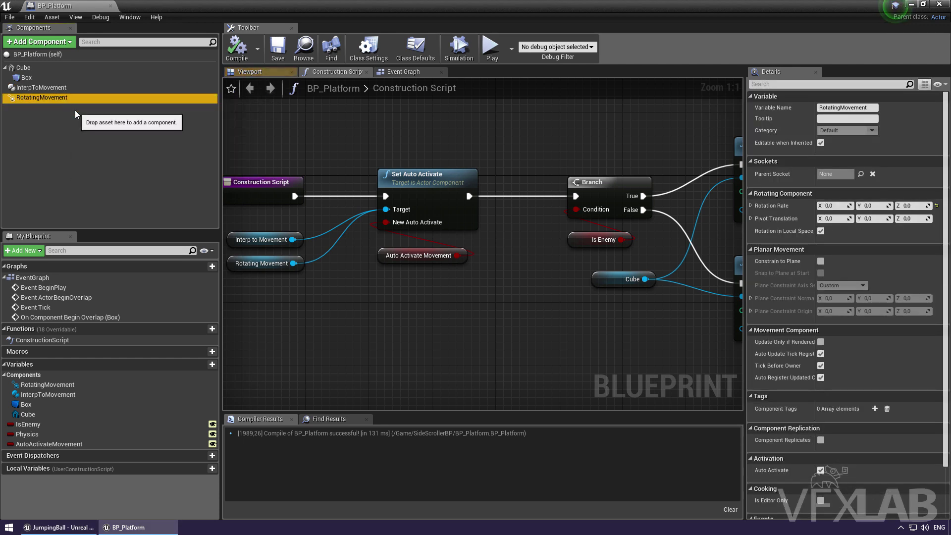
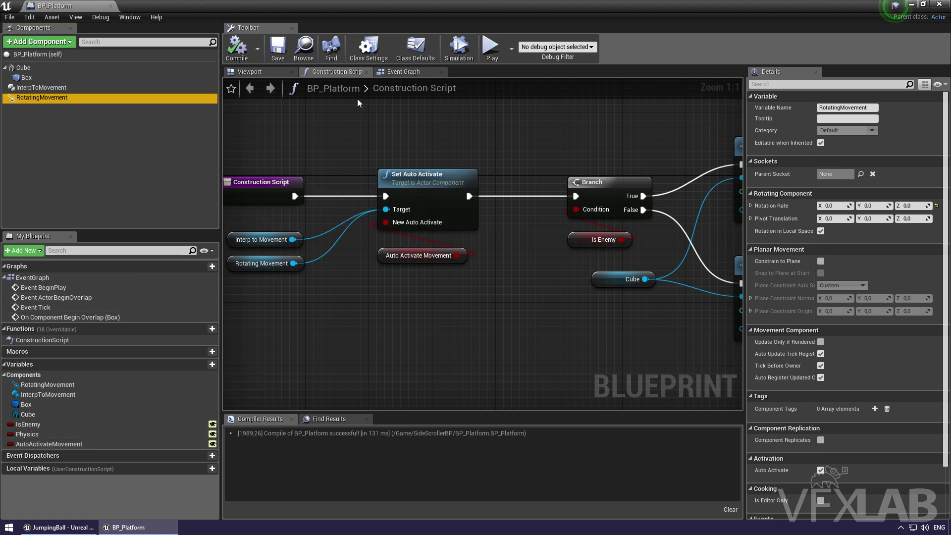
Tidy the Event Graph by placing the Physics getter beside the Branch node
click(389, 73)
mouse_move(399, 265)
mouse_down()
mouse_move(486, 252)
mouse_move(622, 349)
mouse_up()
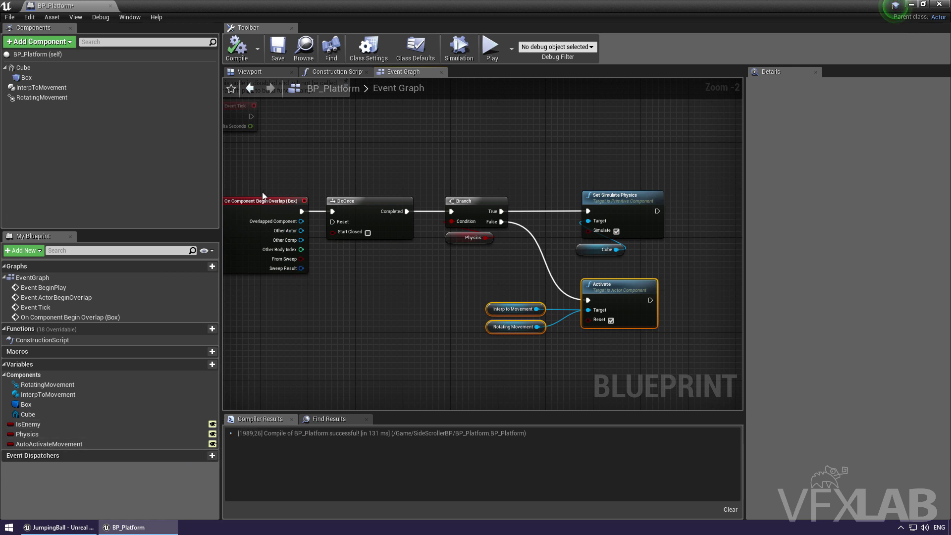
drag(252, 181, 316, 281)
click(316, 282)
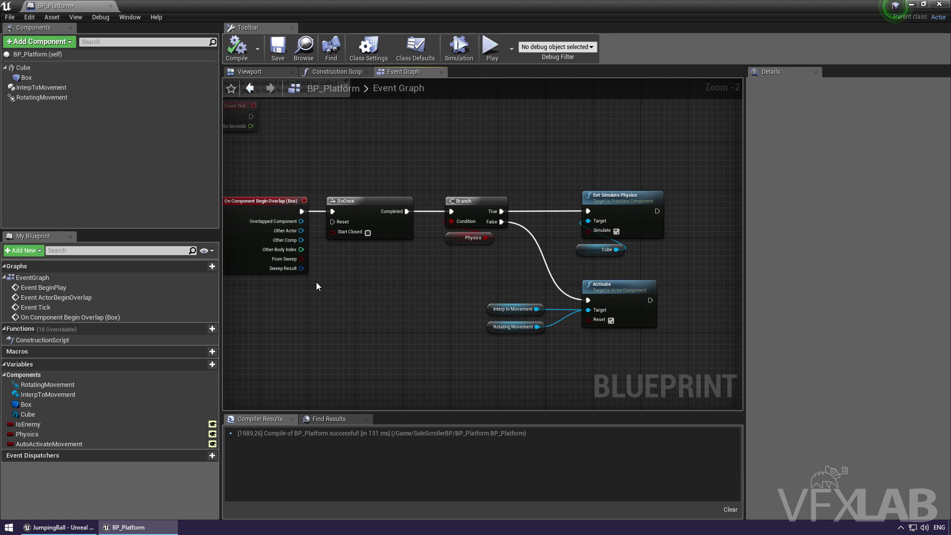
Inspect the movement components, including InterpToMovement, in the Components panel
click(330, 73)
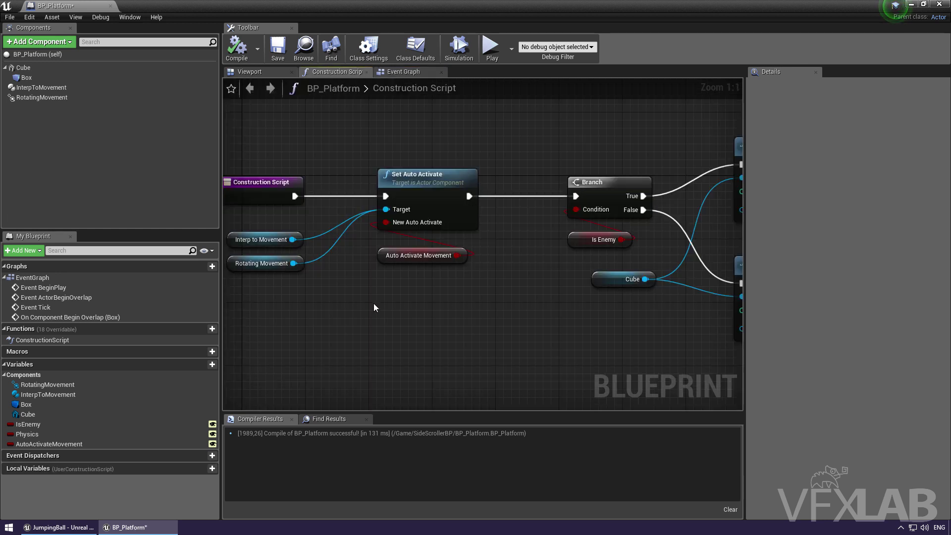
click(96, 93)
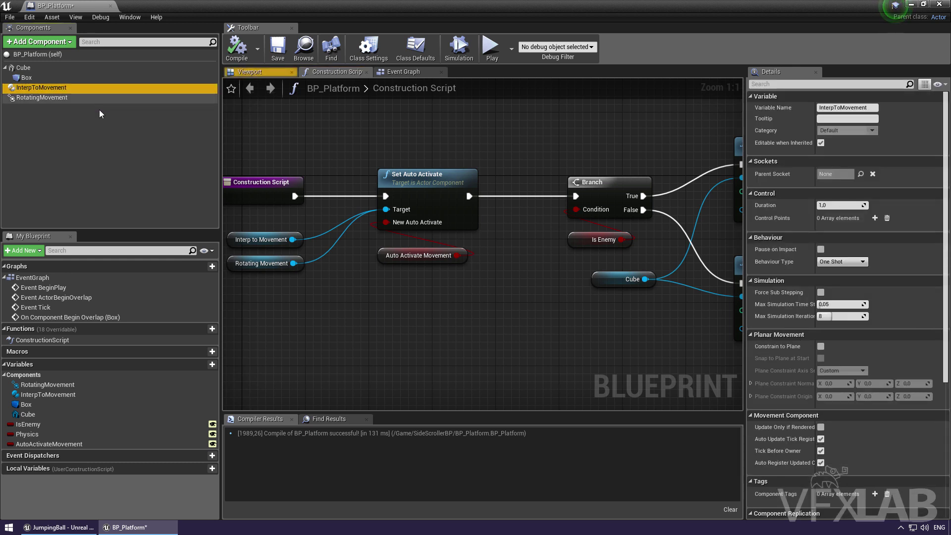
click(100, 105)
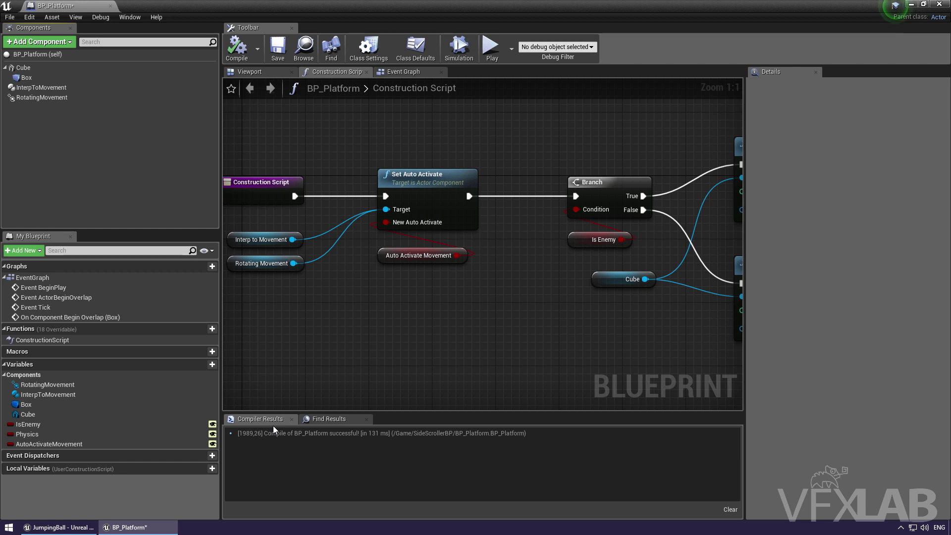
Untick Reset on the Activate node for both movement components, then compile and save BP_Platform
click(394, 75)
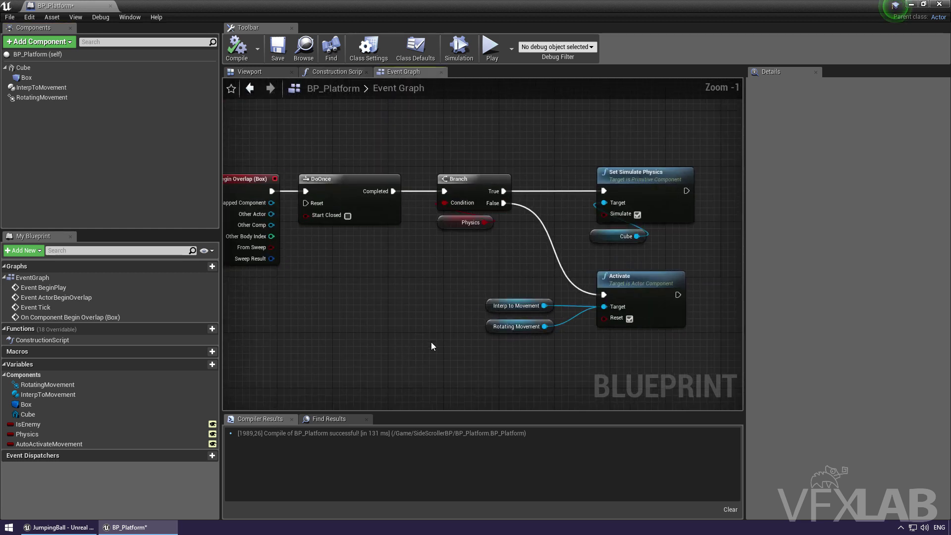
drag(431, 346, 662, 282)
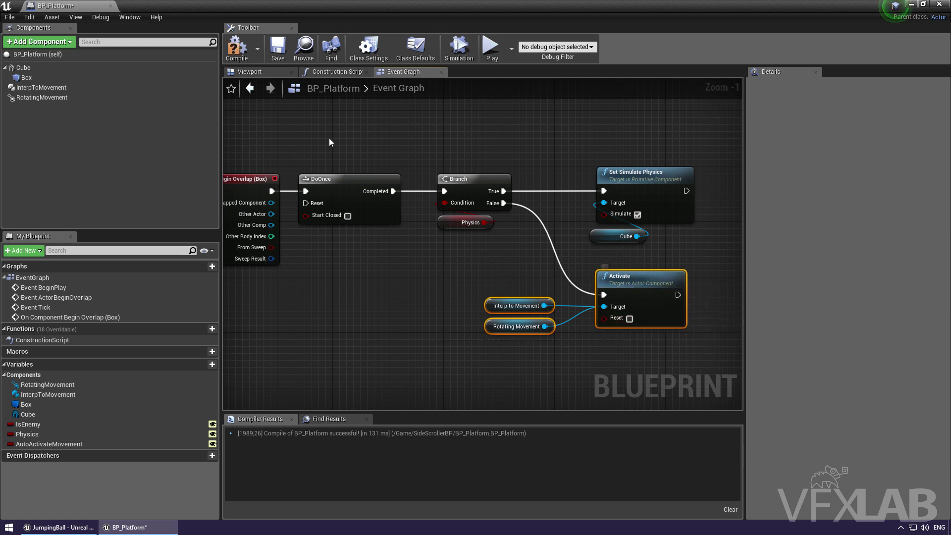
click(242, 58)
key(ctrl+s)
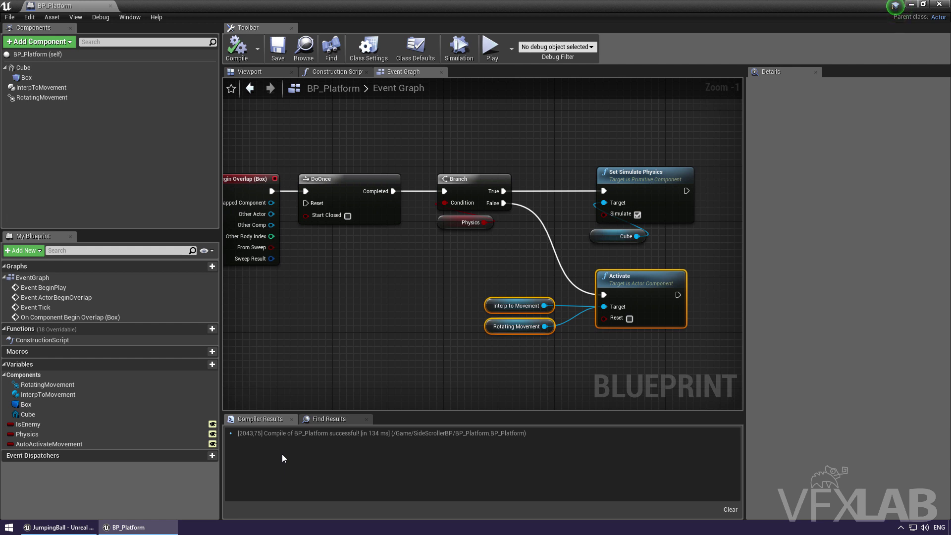
Close the BP_Platform blueprint editor to return to SideScrollerExampleMap
click(110, 6)
Delete Platform8, Platform9 and Platform10 from the level
scroll(364, 266, up, 2)
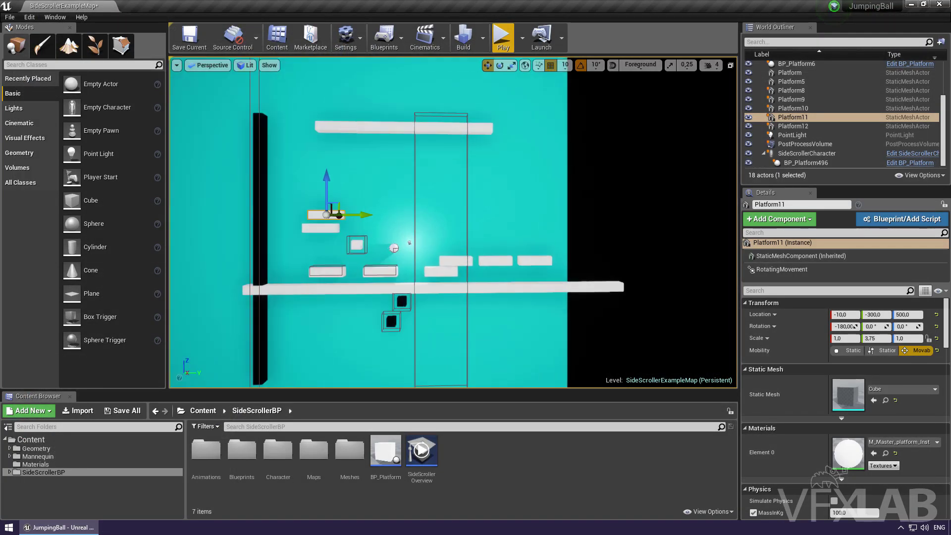
scroll(364, 266, up, 2)
scroll(364, 266, up, 2)
scroll(364, 266, up, 2)
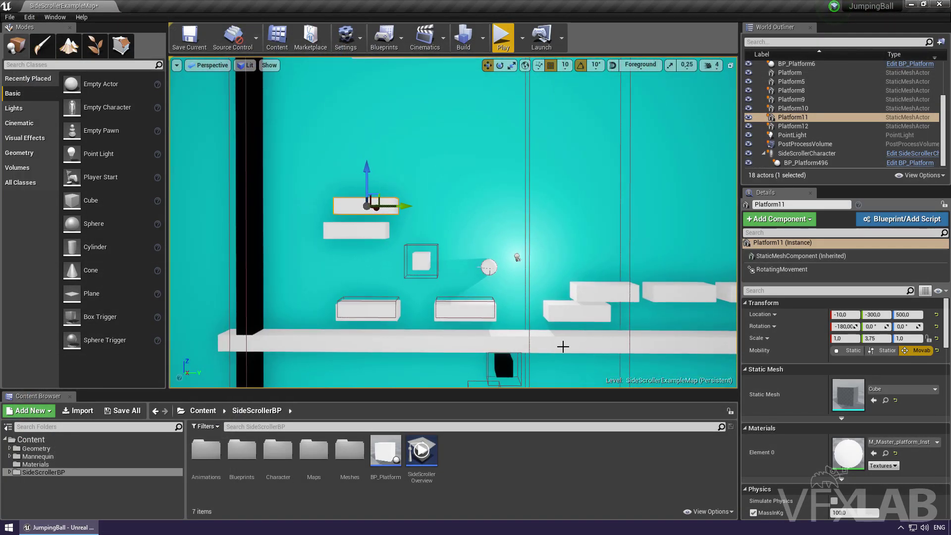
middle_drag(563, 346, 473, 346)
click(536, 292)
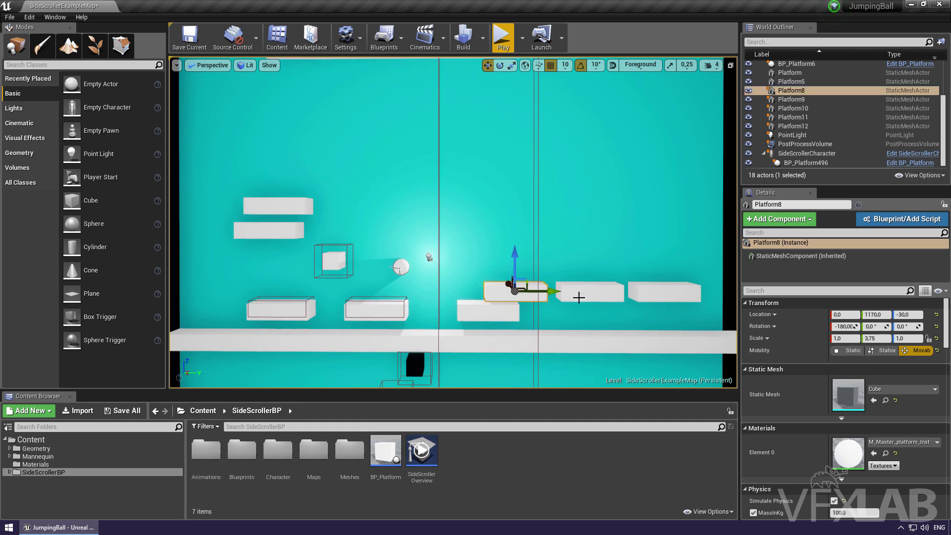
key(Delete)
click(588, 295)
key(Delete)
click(661, 293)
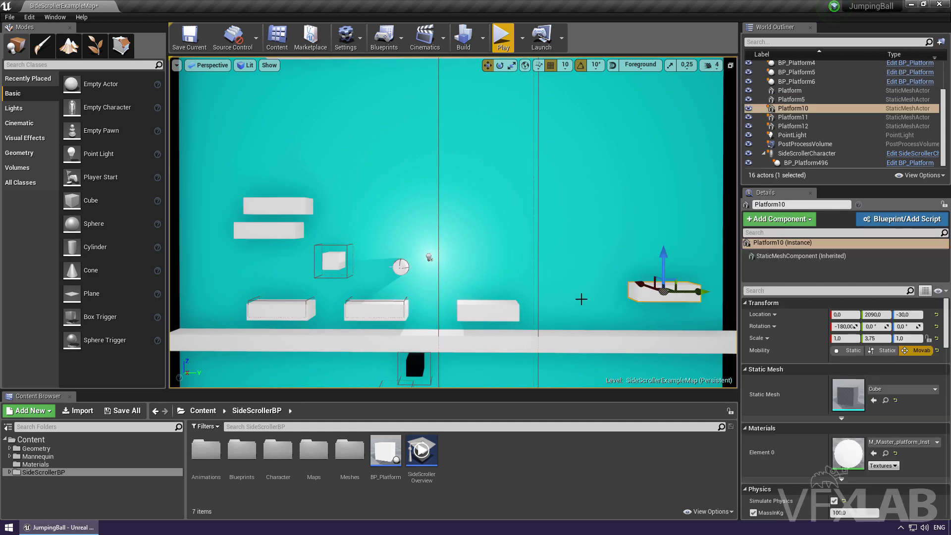
key(Delete)
Delete BP_Platform3 and BP_Platform6, and move the black BP_Platform block up to 1080, 240
click(486, 311)
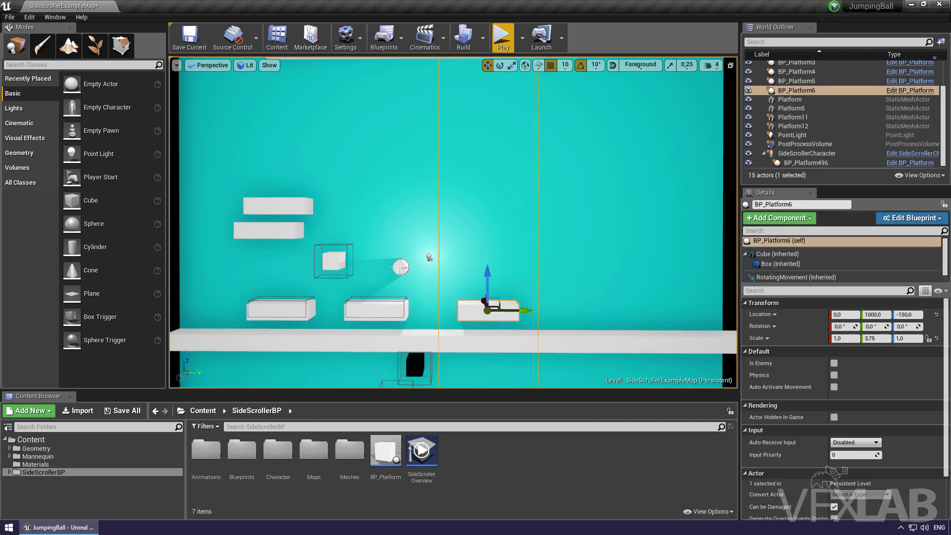
middle_drag(511, 314, 510, 360)
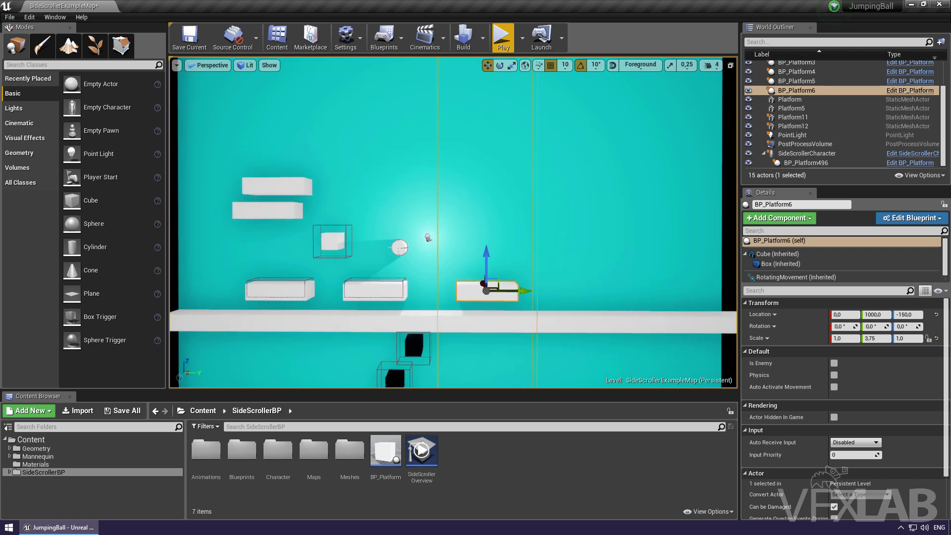
click(396, 356)
key(Delete)
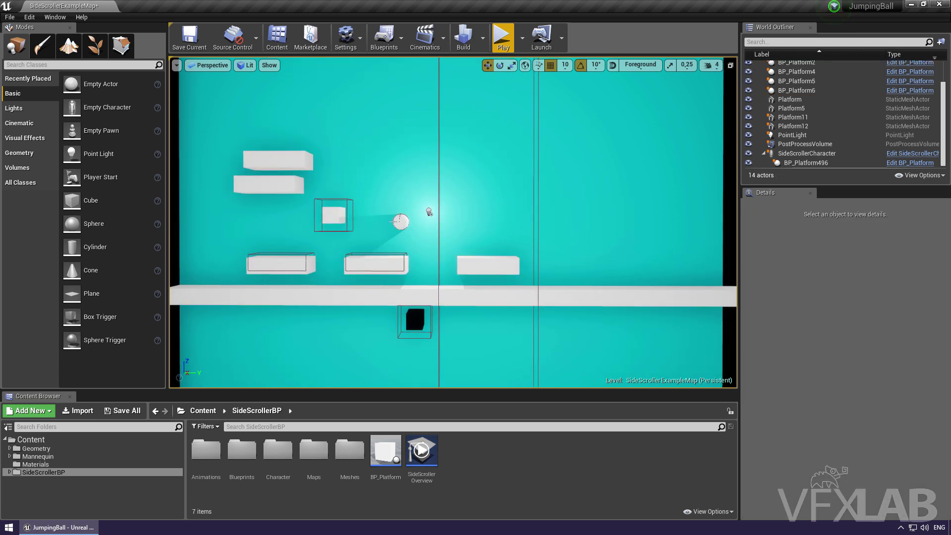
click(415, 319)
drag(426, 311, 512, 193)
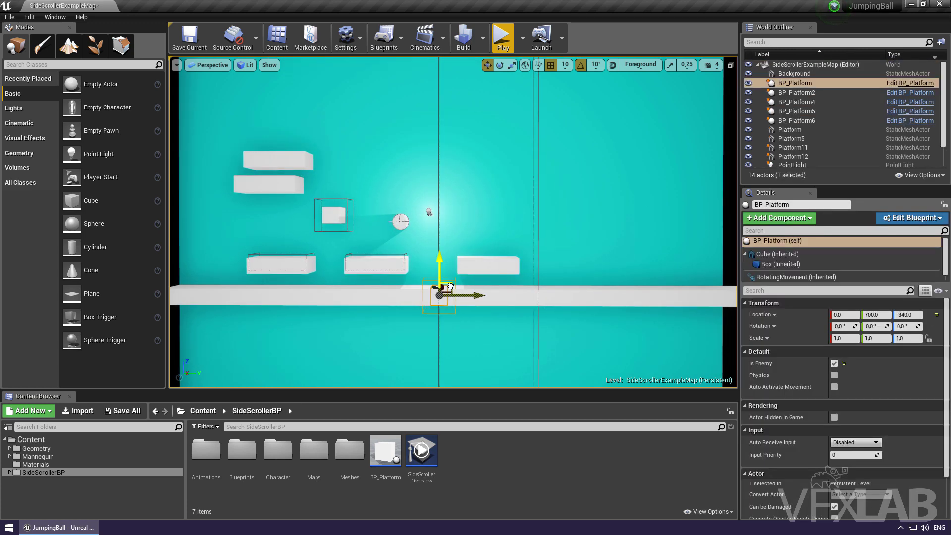
click(479, 261)
key(Delete)
Delete the two upper-left platforms and reselect the black BP_Platform block
click(291, 181)
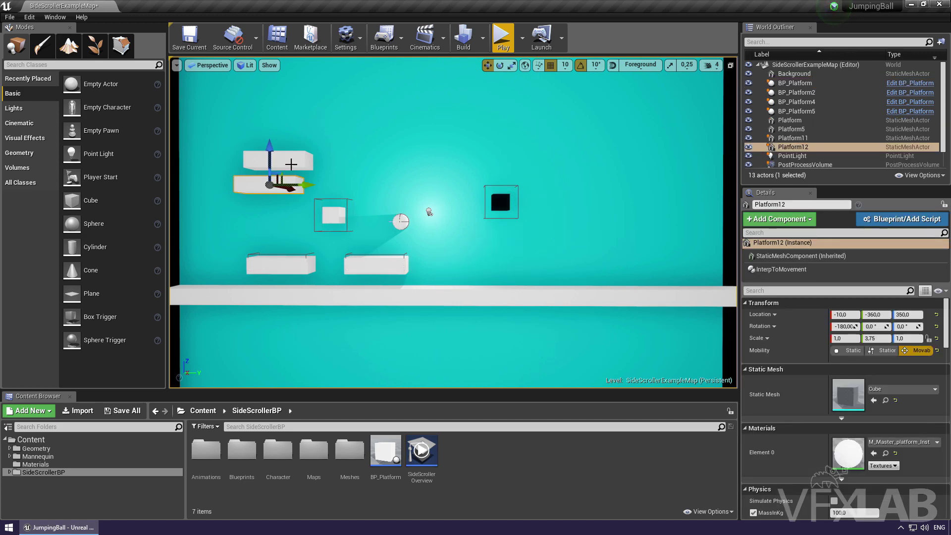
key(Delete)
click(291, 163)
key(Delete)
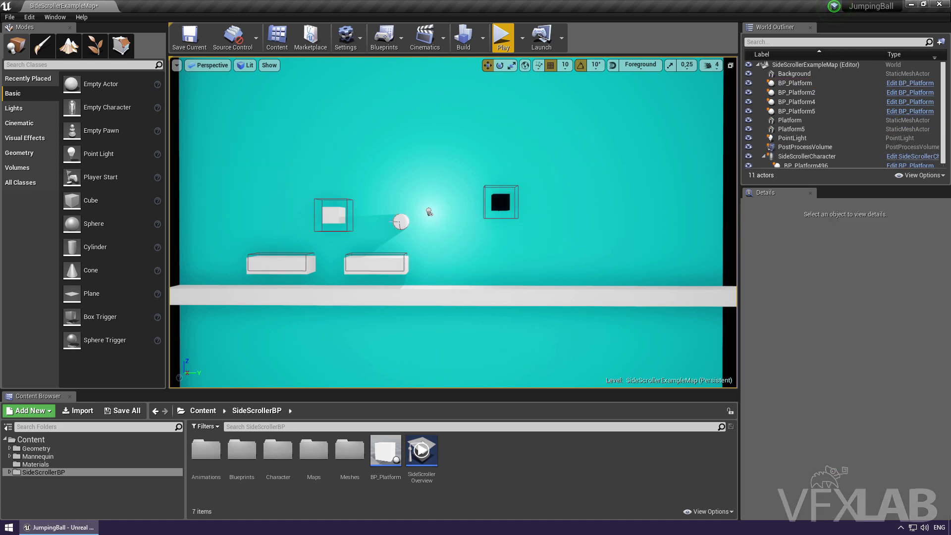
click(501, 208)
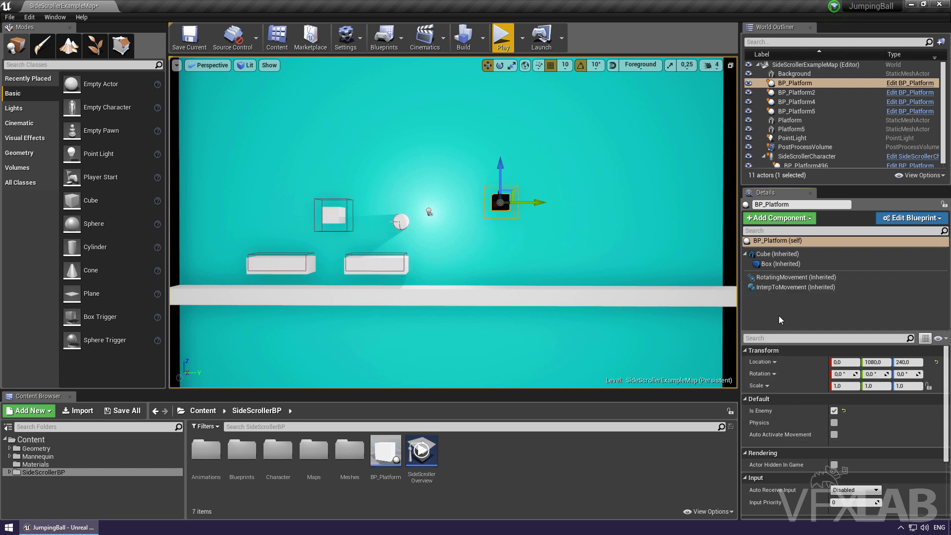
Add a relative InterpToMovement control point at Z -500
click(785, 288)
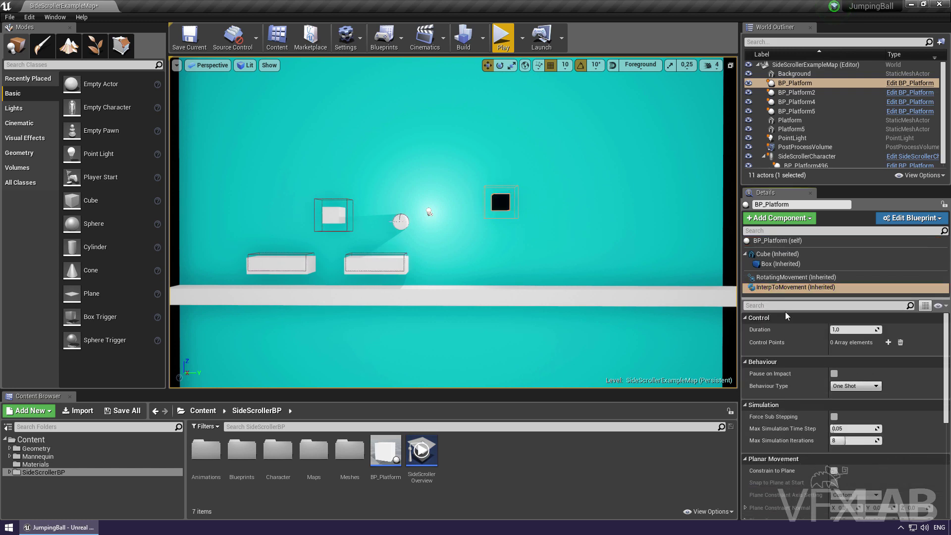
click(888, 342)
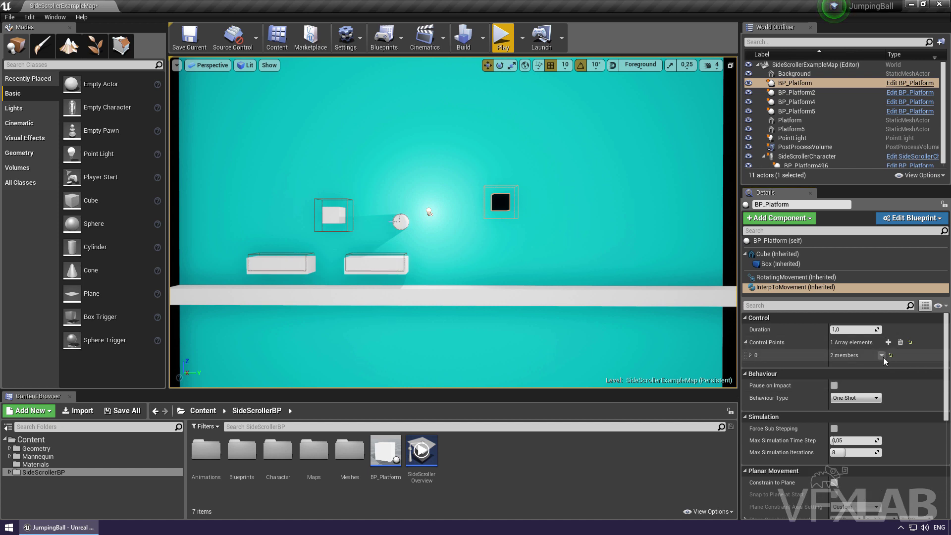
click(750, 356)
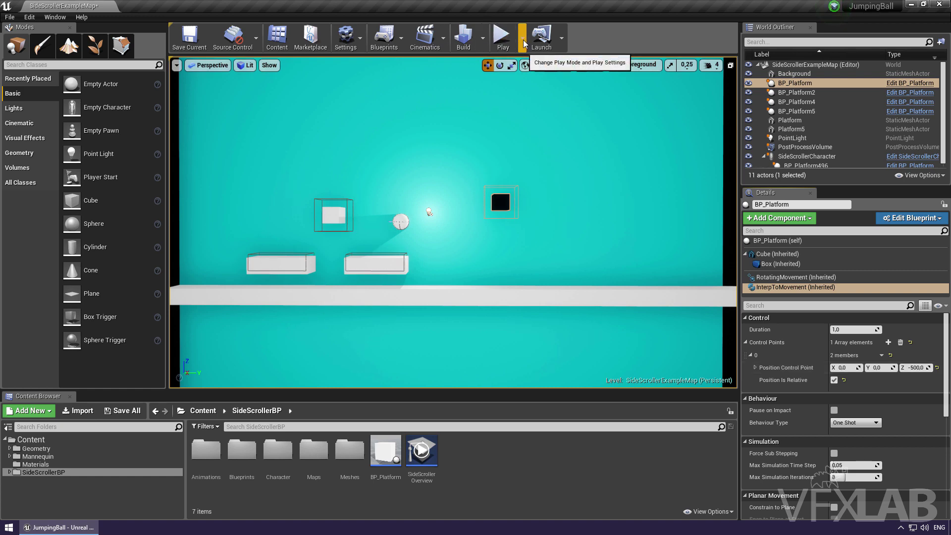
Reselect the black BP_Platform block and start a test play
click(333, 215)
click(500, 202)
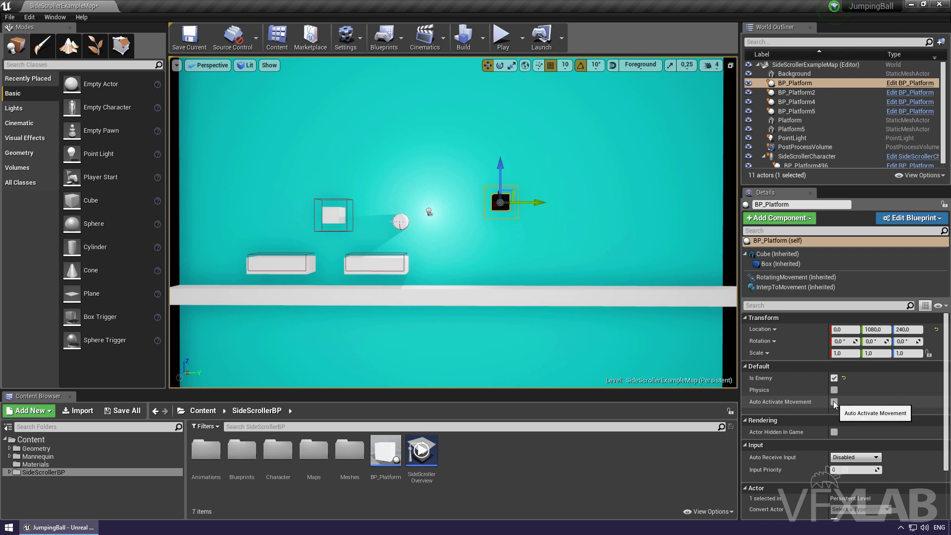
click(502, 36)
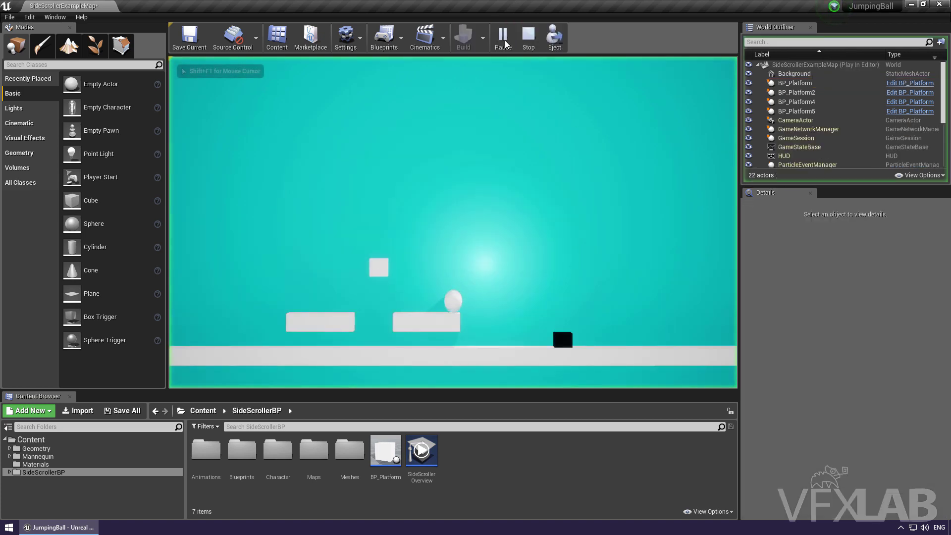
Stop the test play, run another quick test, and reselect the BP_Platform block
key(Escape)
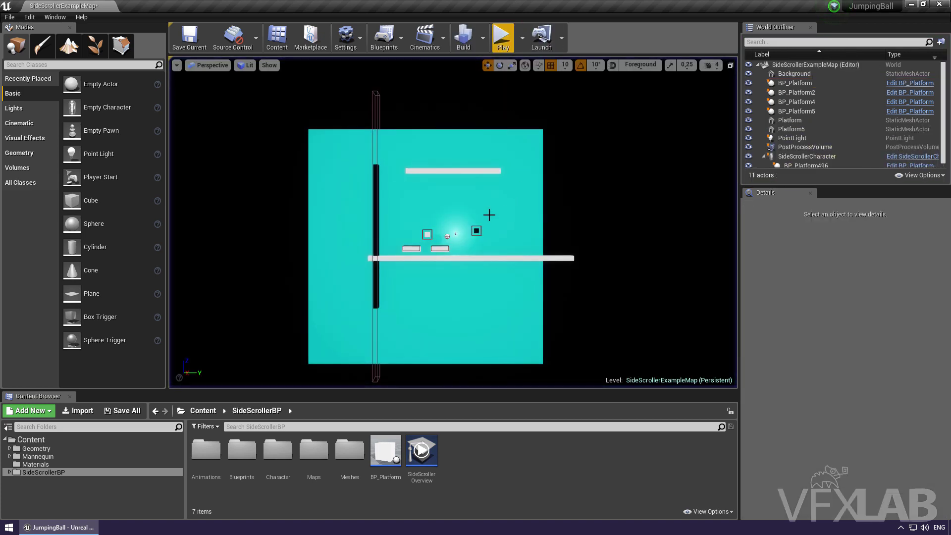
click(476, 231)
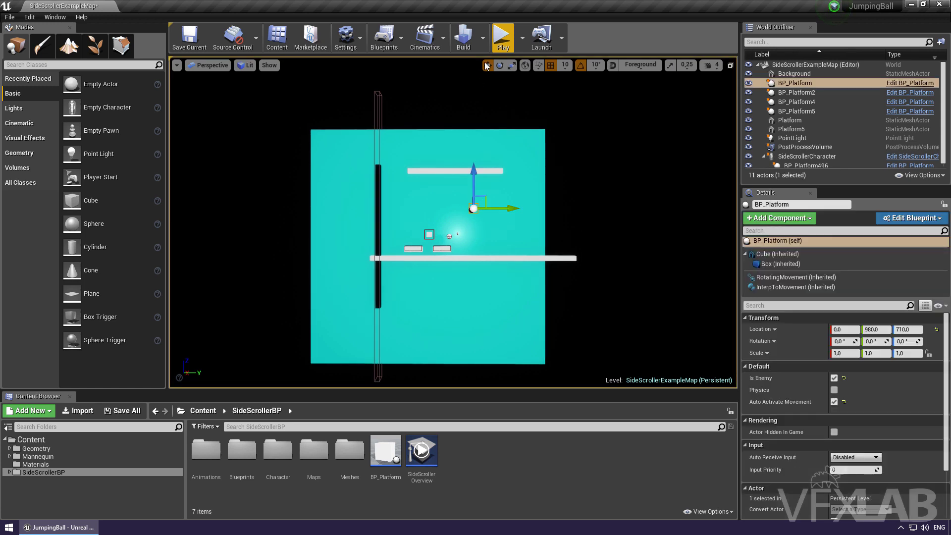
click(500, 34)
key(Escape)
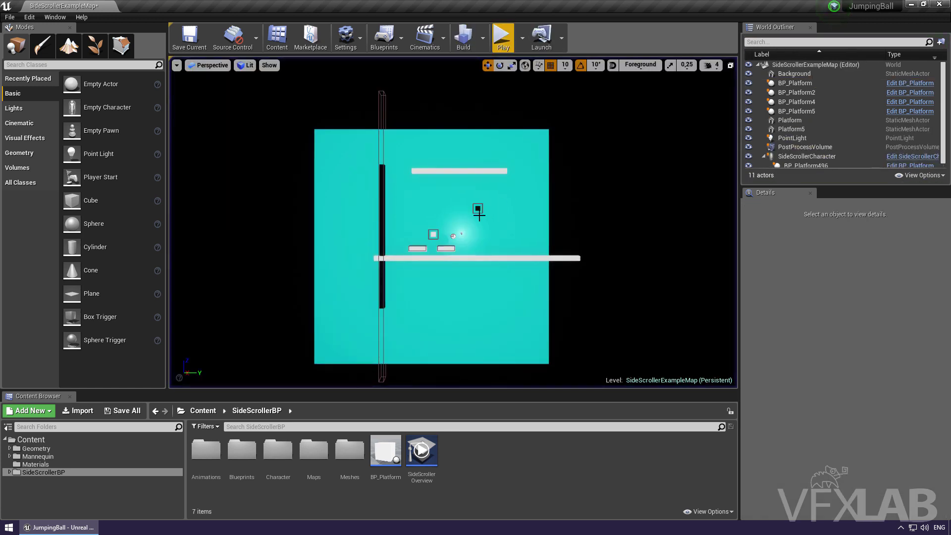
click(478, 211)
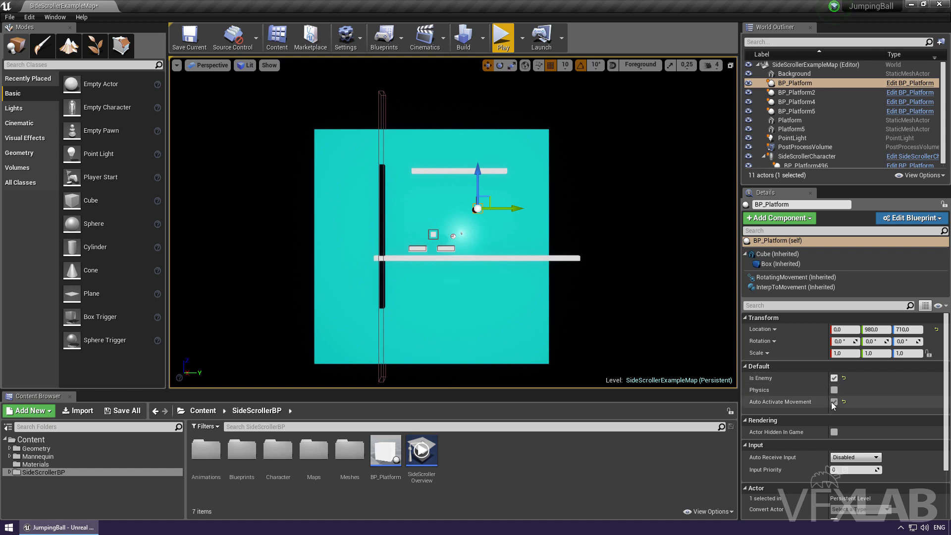
Add a second relative control point at Z 0 and test the movement in play
click(788, 287)
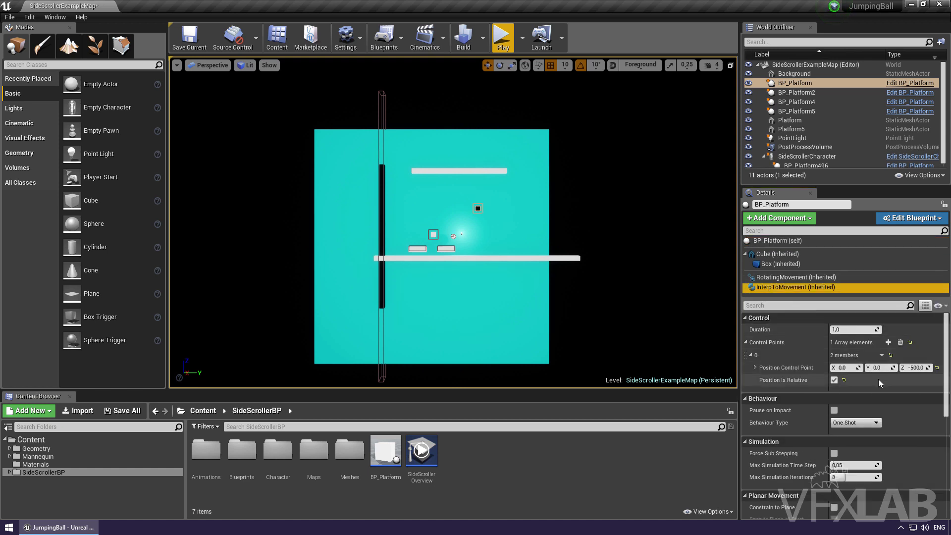
scroll(867, 381, down, 3)
scroll(866, 381, up, 3)
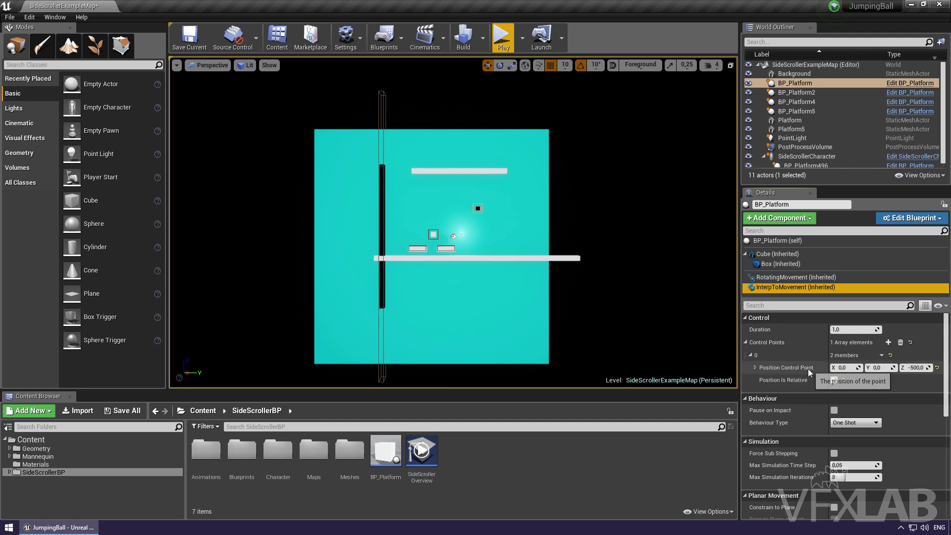
click(888, 343)
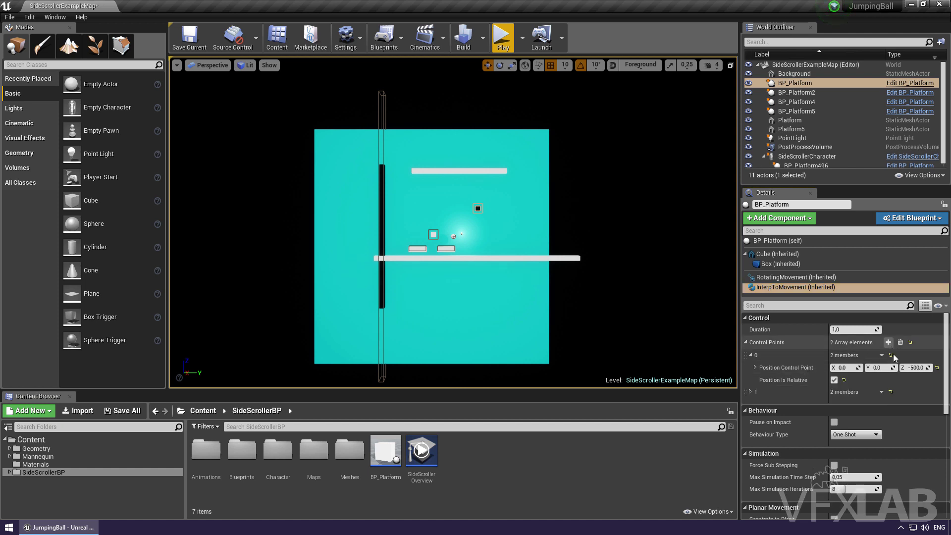
click(750, 392)
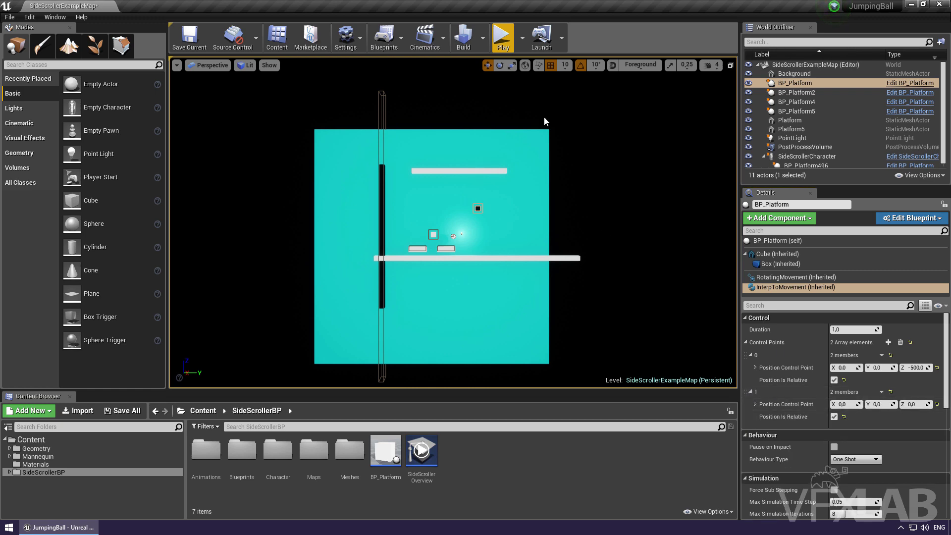
click(499, 35)
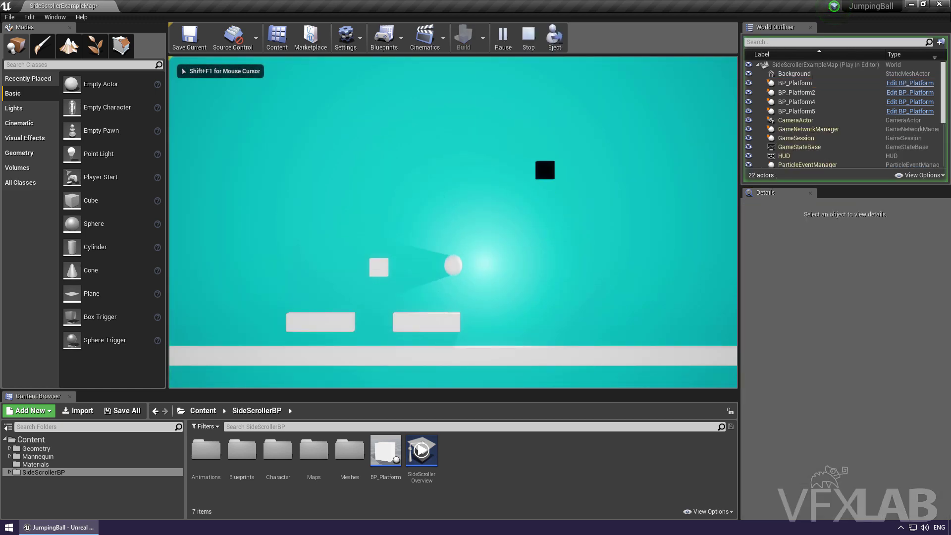
key(Escape)
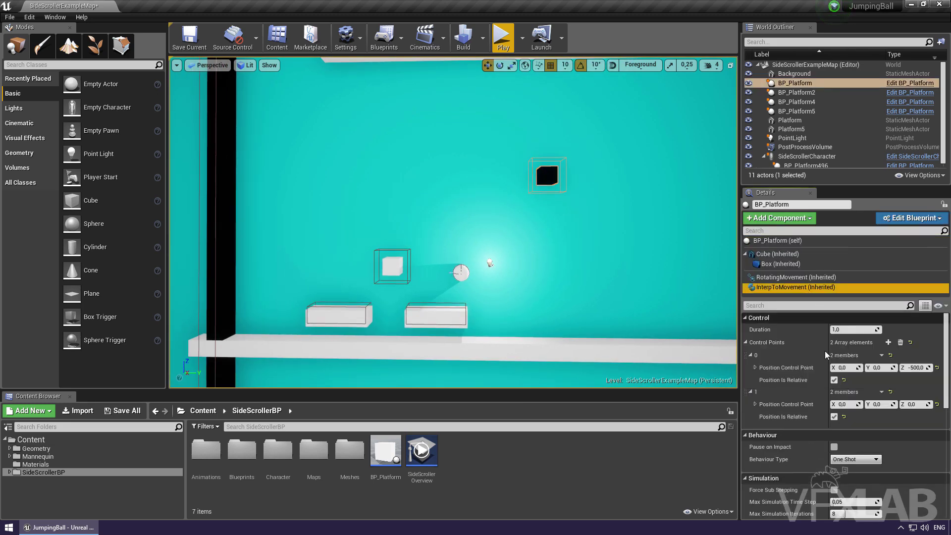
Check the Behaviour Type options, then play again and watch the enemy cube move
click(853, 413)
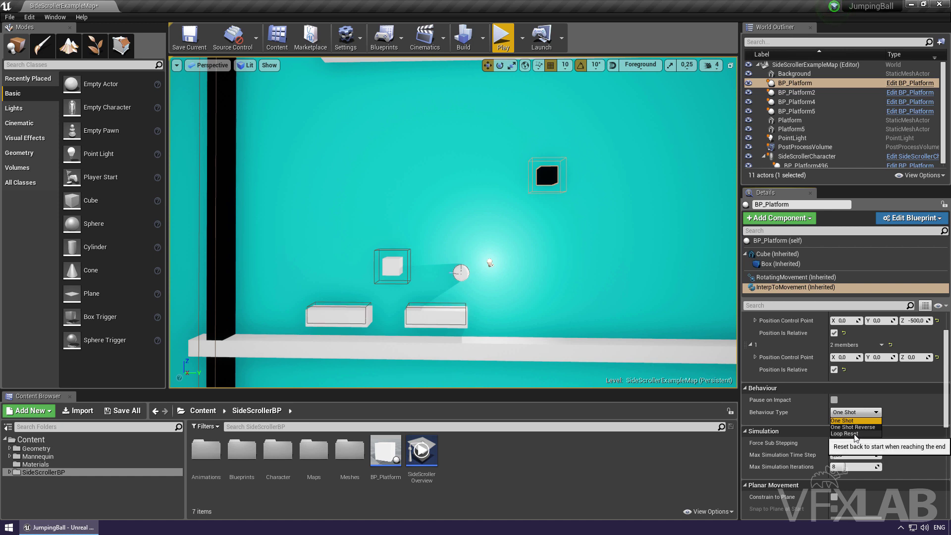
click(855, 434)
click(547, 176)
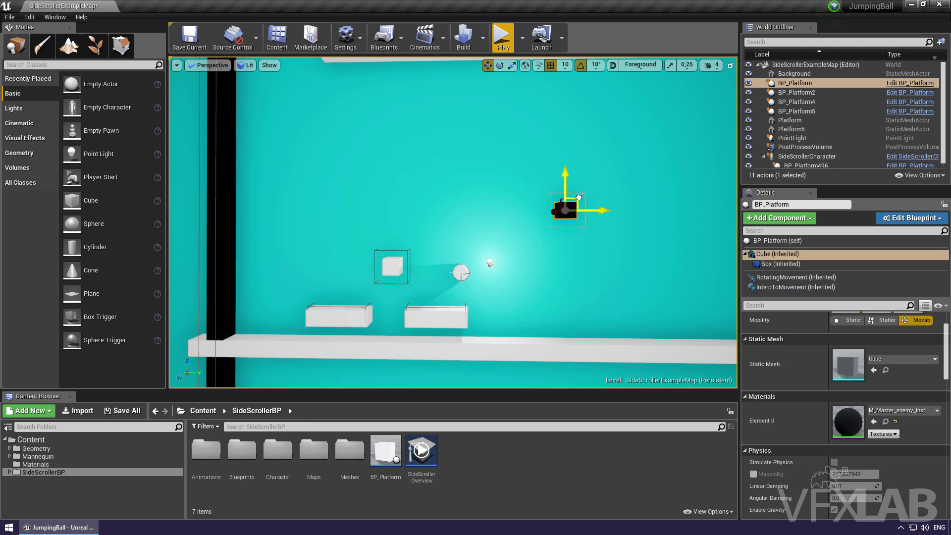
click(503, 39)
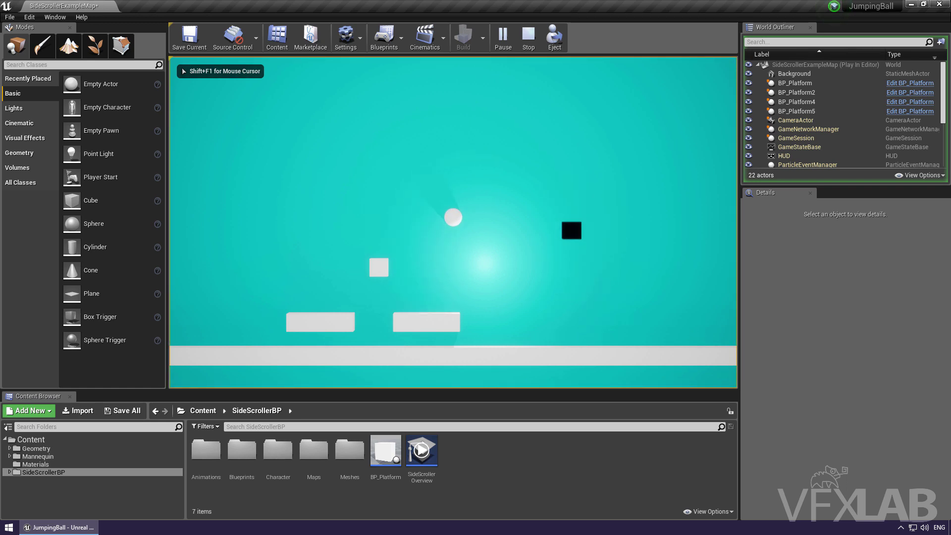
key(d)
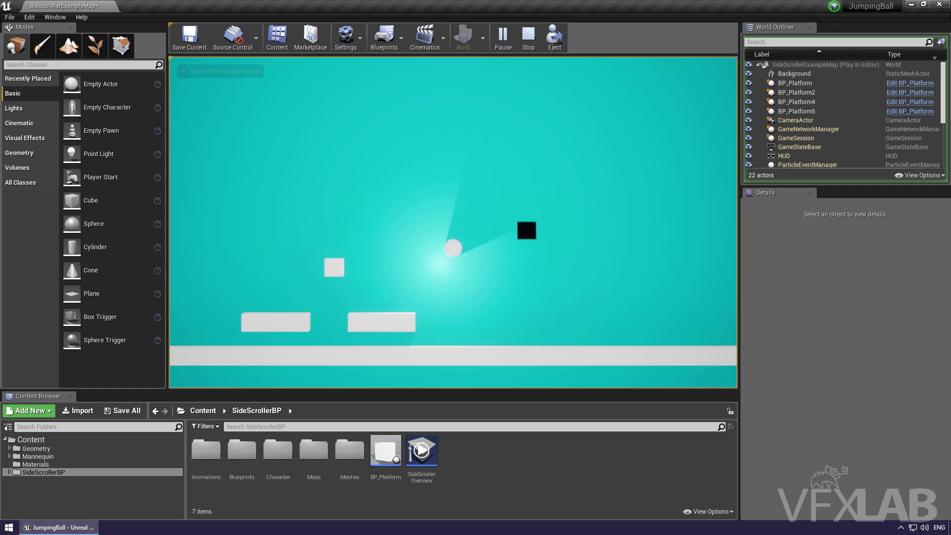
key(Escape)
Move BP_Platform5 further right along X
scroll(471, 195, up, 3)
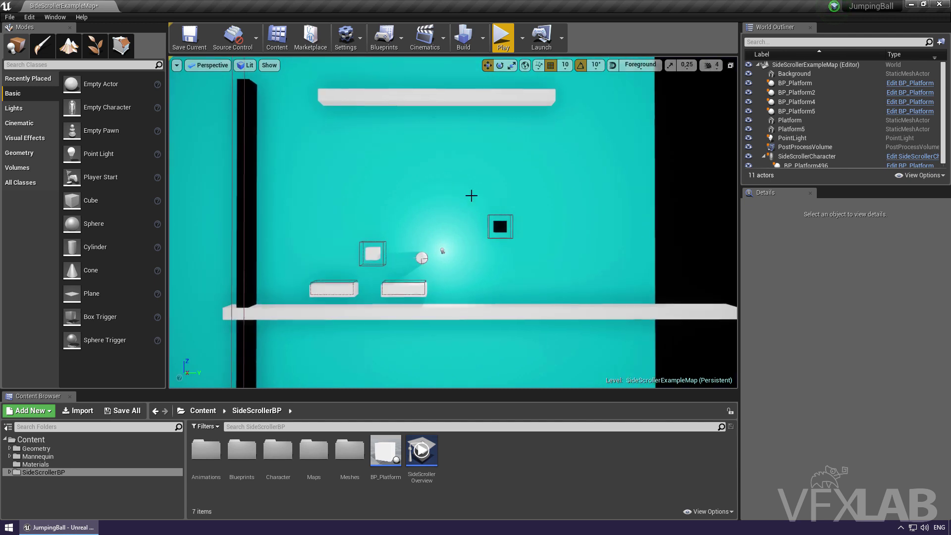
click(418, 290)
drag(429, 287, 489, 288)
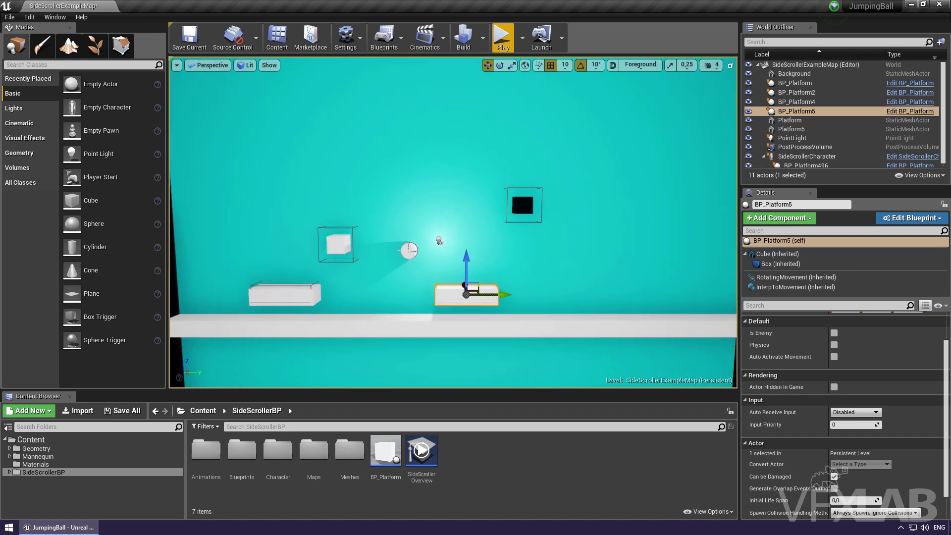
Keep One Shot as BP_Platform5's InterpToMovement behaviour type
scroll(453, 300, up, 4)
scroll(446, 303, down, 2)
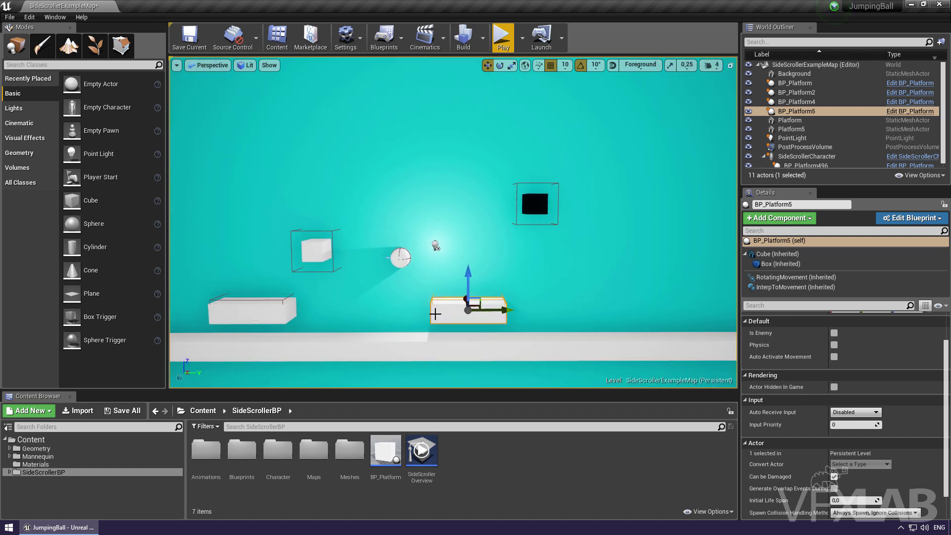
click(796, 287)
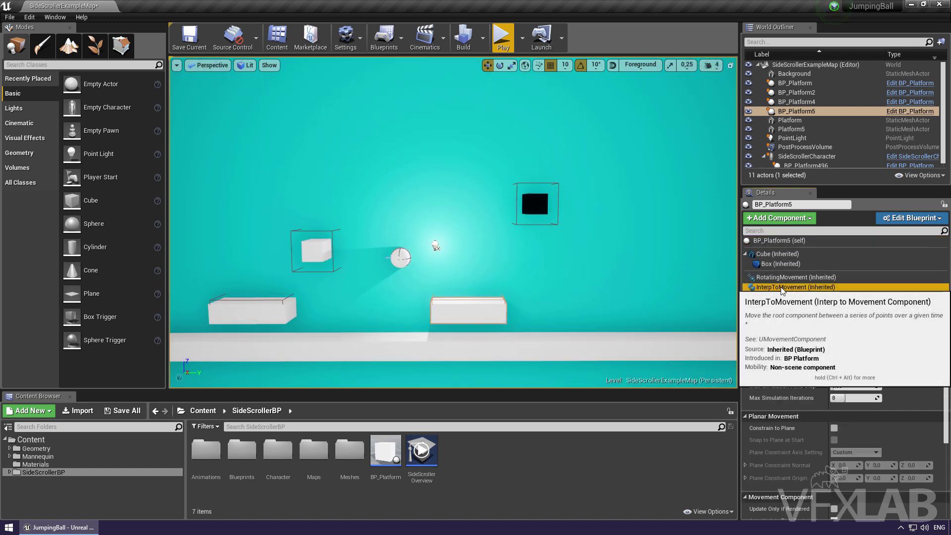
scroll(881, 366, up, 1)
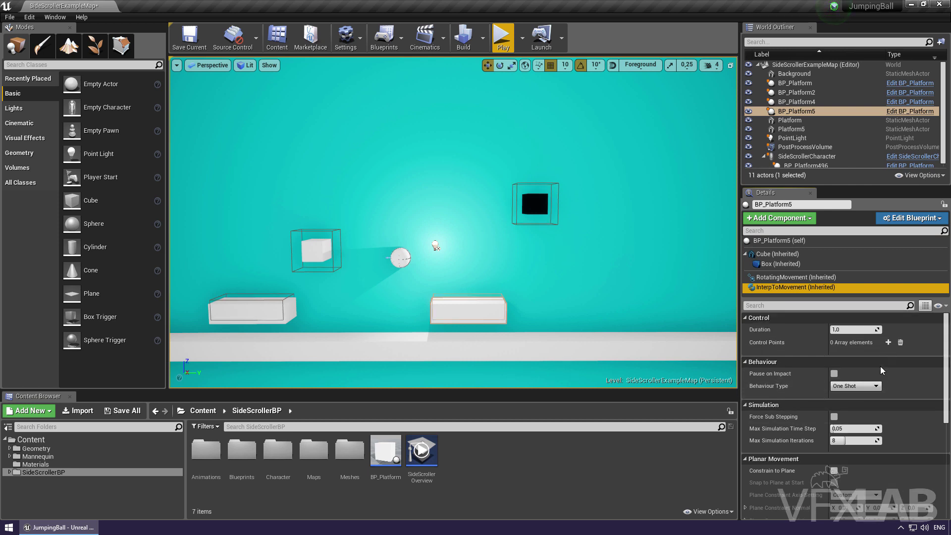
click(853, 386)
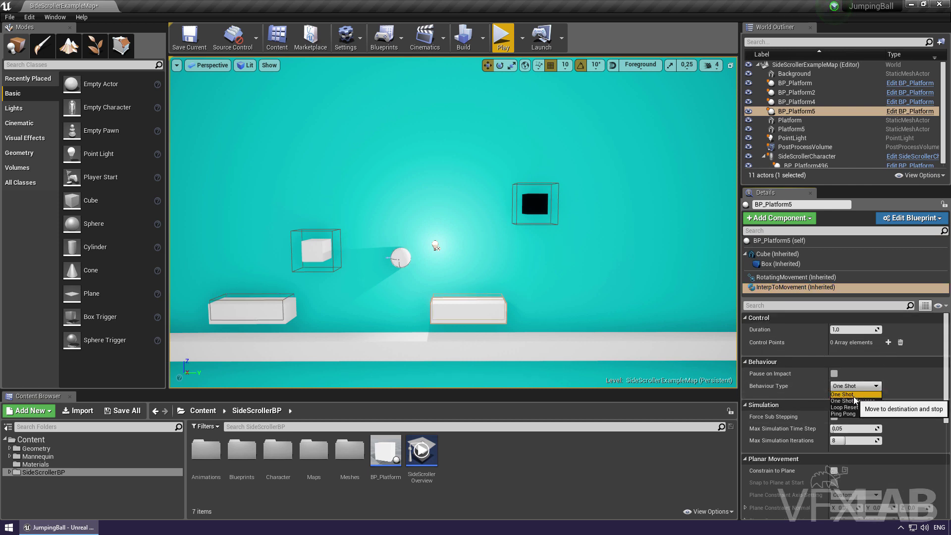
click(849, 394)
Add two control points to BP_Platform5, setting point 1's Z to 500
click(888, 343)
click(888, 342)
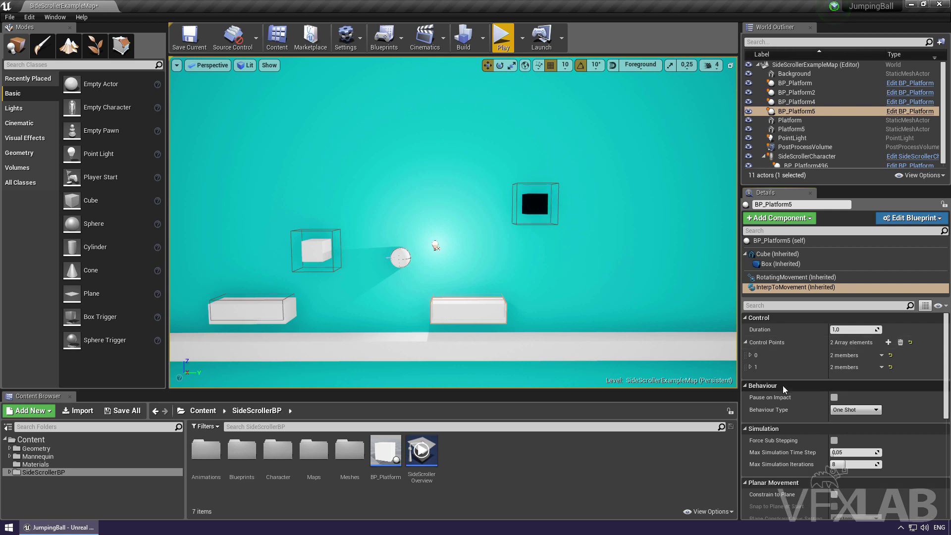
click(752, 368)
click(751, 355)
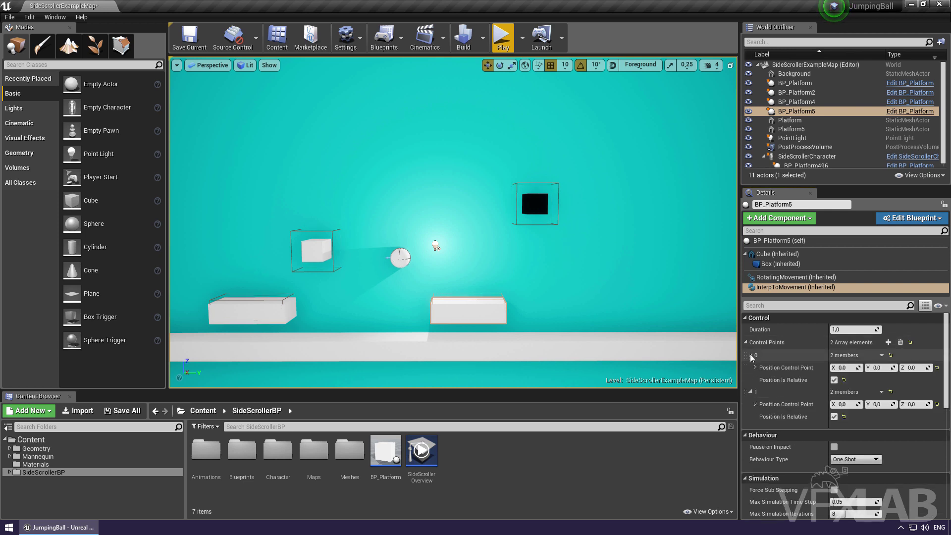
click(921, 405)
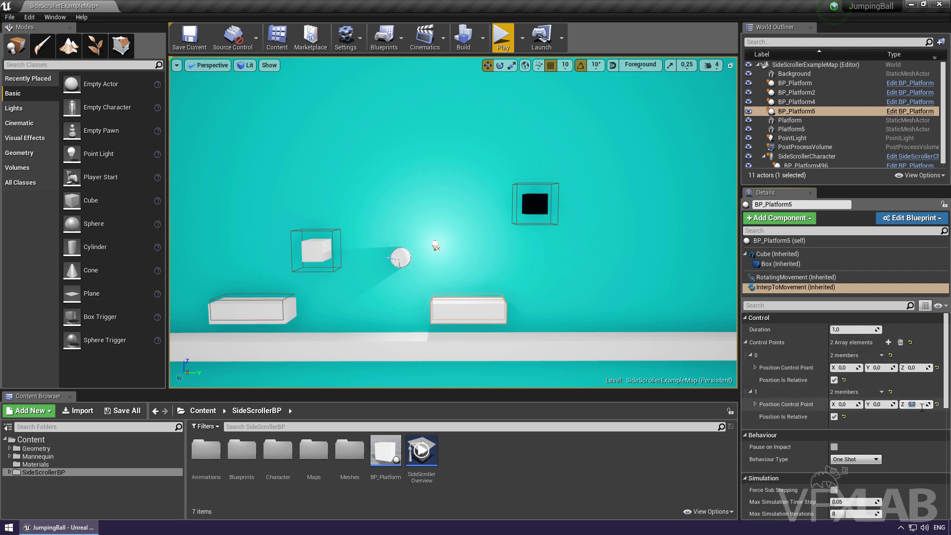
text(50)
key(Return)
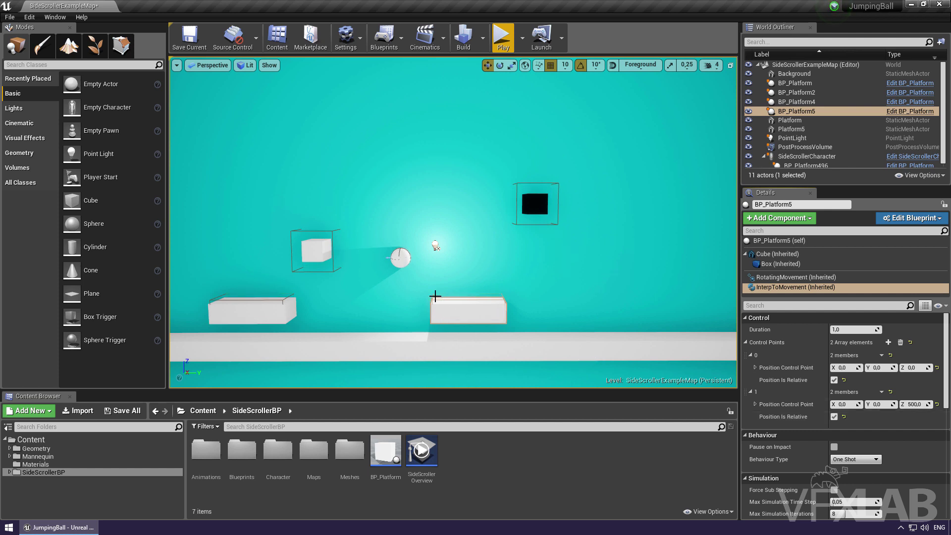
Review the platform actor's settings and play the level to test it
click(806, 264)
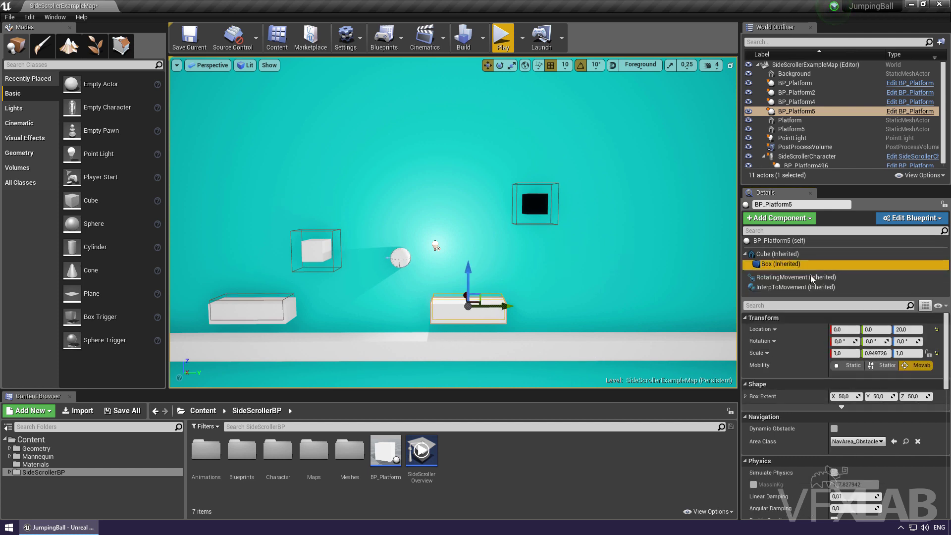
click(771, 242)
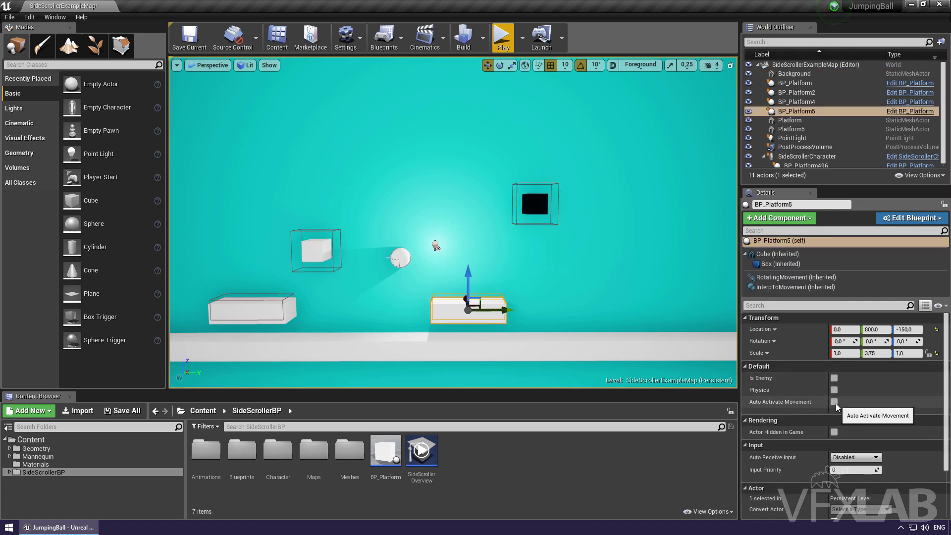
click(503, 39)
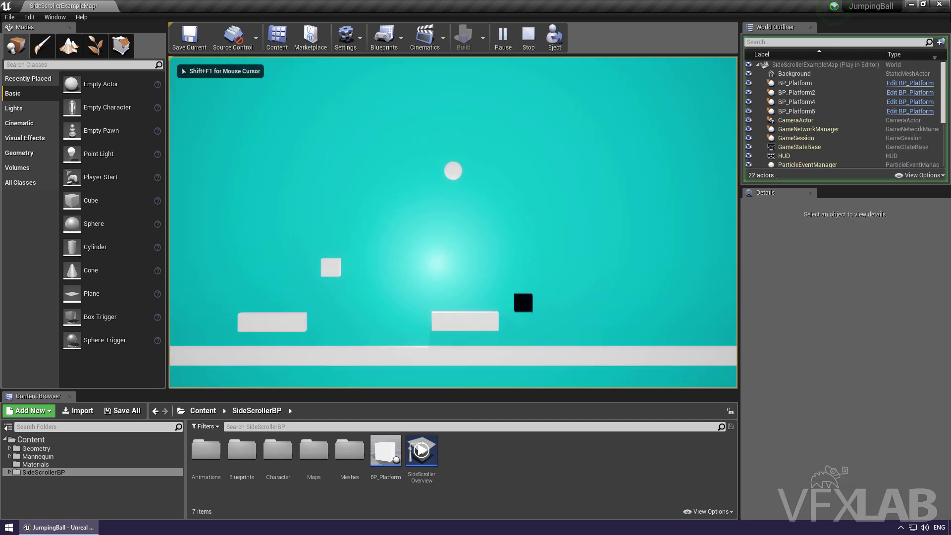
Steer the ball in the running game, then end the test play
key(space)
key(space)
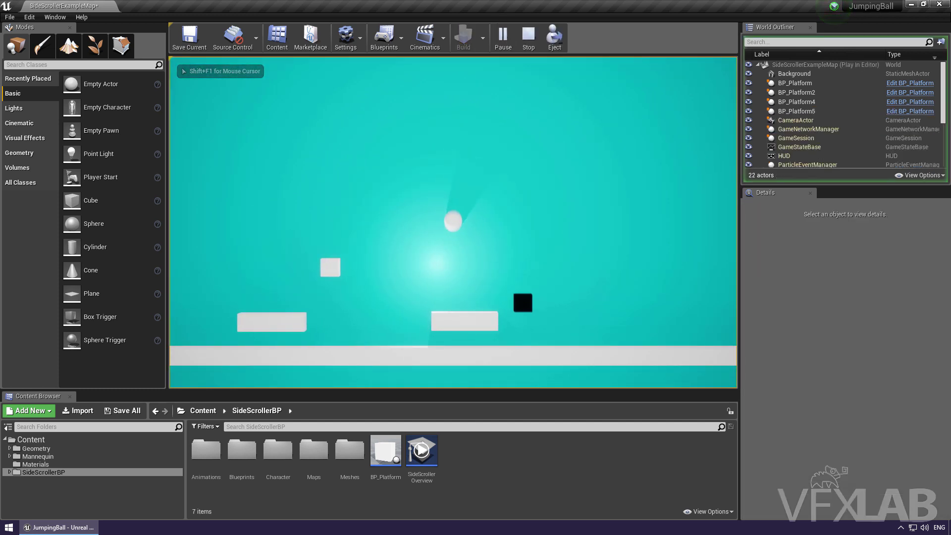
key(Escape)
scroll(473, 298, up, 2)
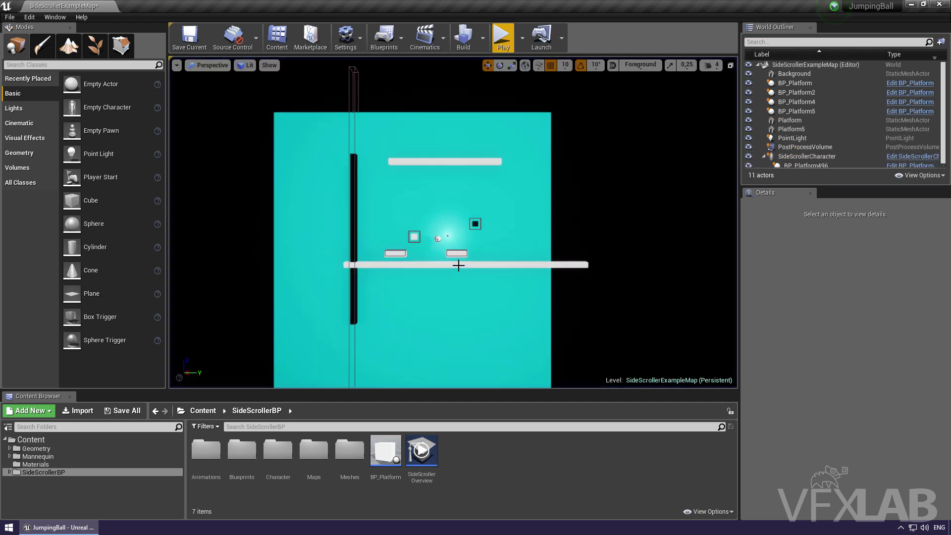
scroll(473, 297, up, 3)
Enable Pause on Impact on BP_Platform5's InterpToMovement, save the map, and play again
click(474, 297)
click(796, 287)
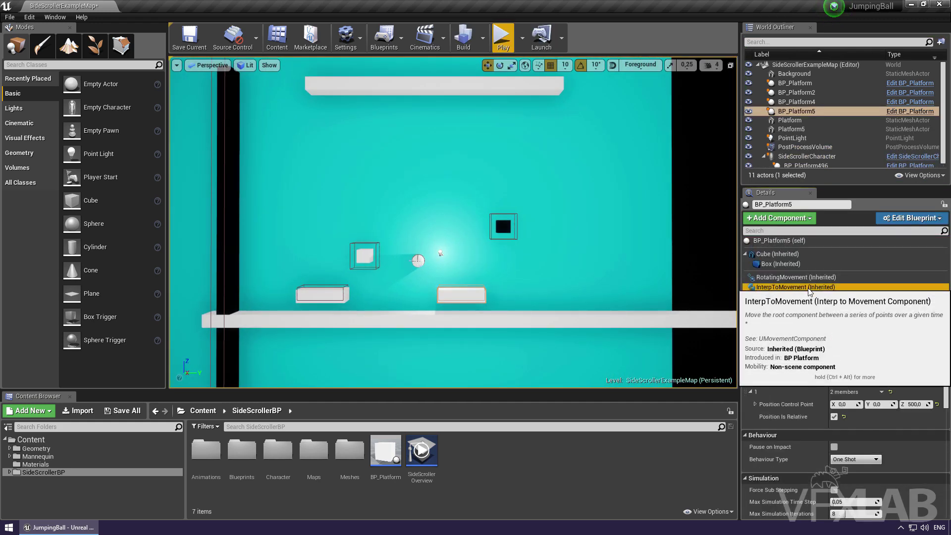
scroll(912, 344, down, 3)
scroll(900, 347, up, 2)
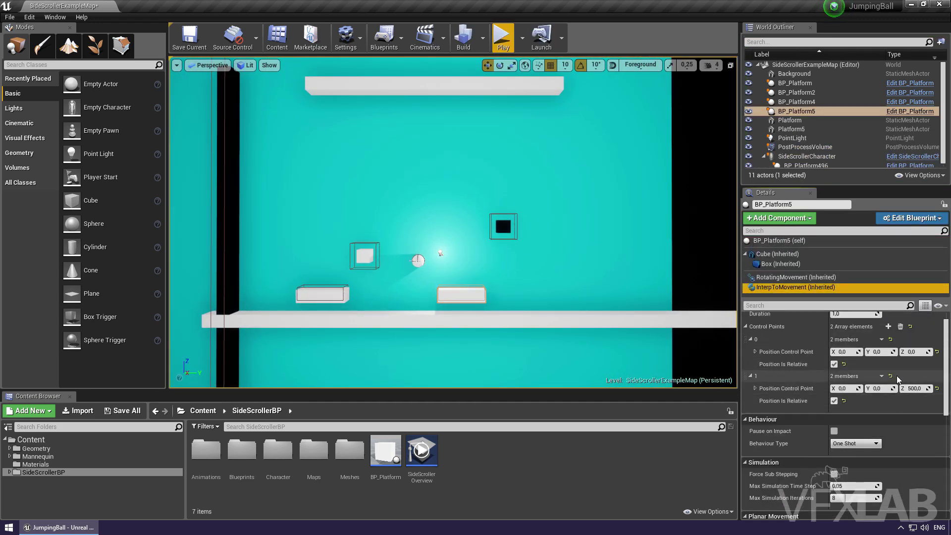
scroll(898, 377, down, 3)
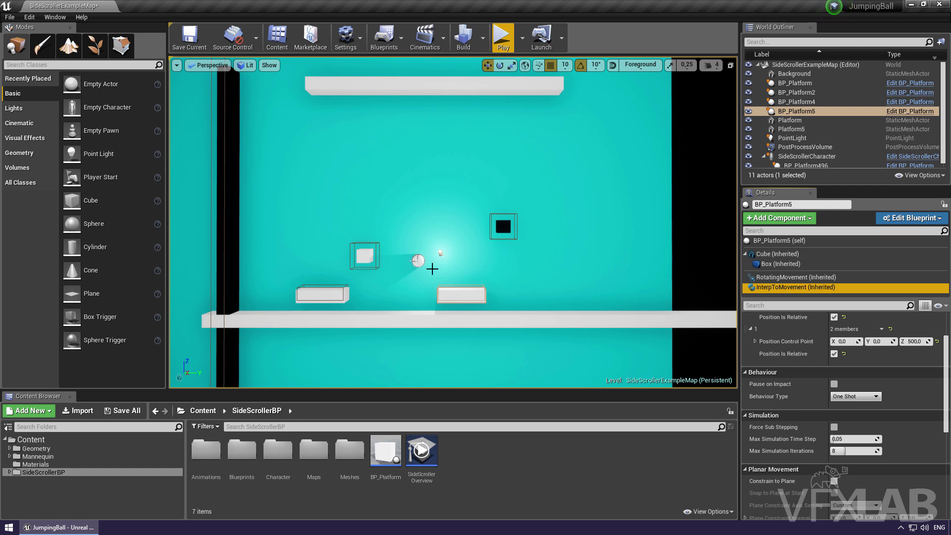
click(835, 384)
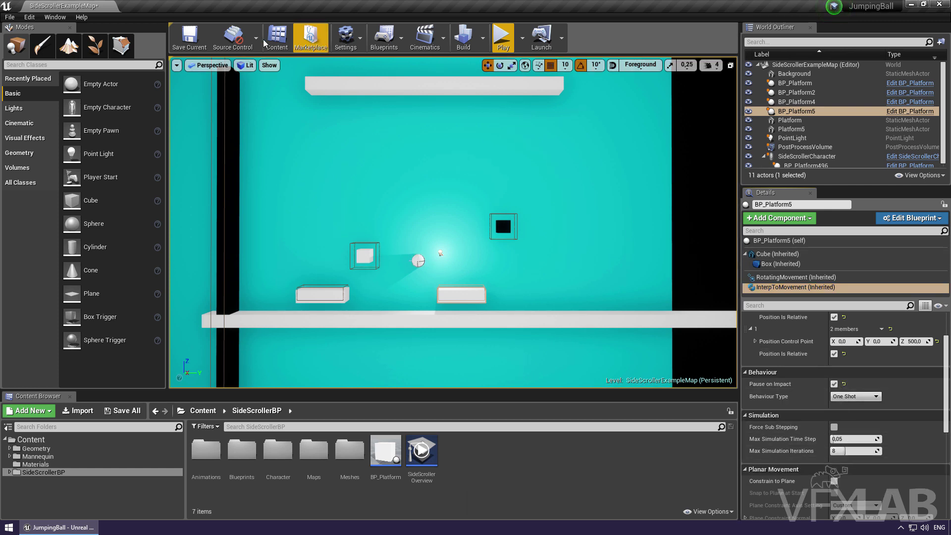
click(189, 37)
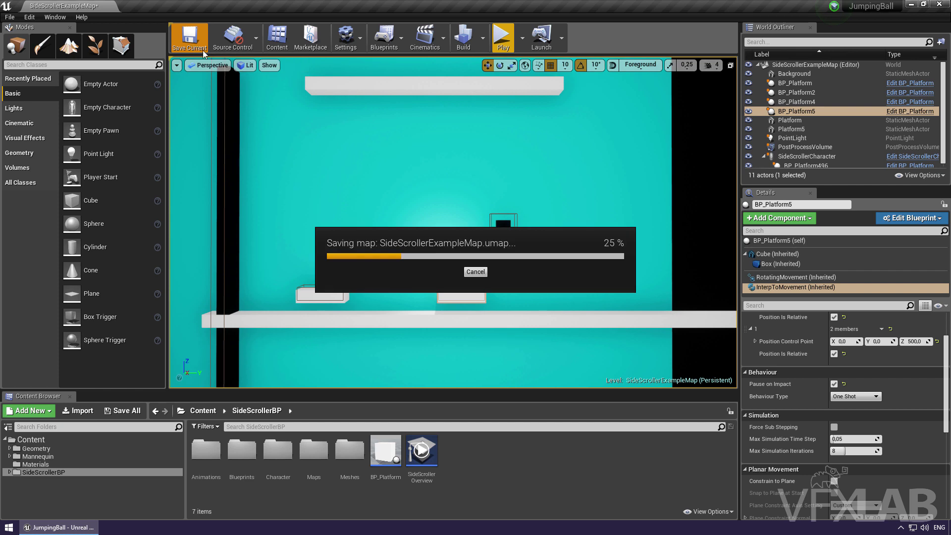
click(503, 36)
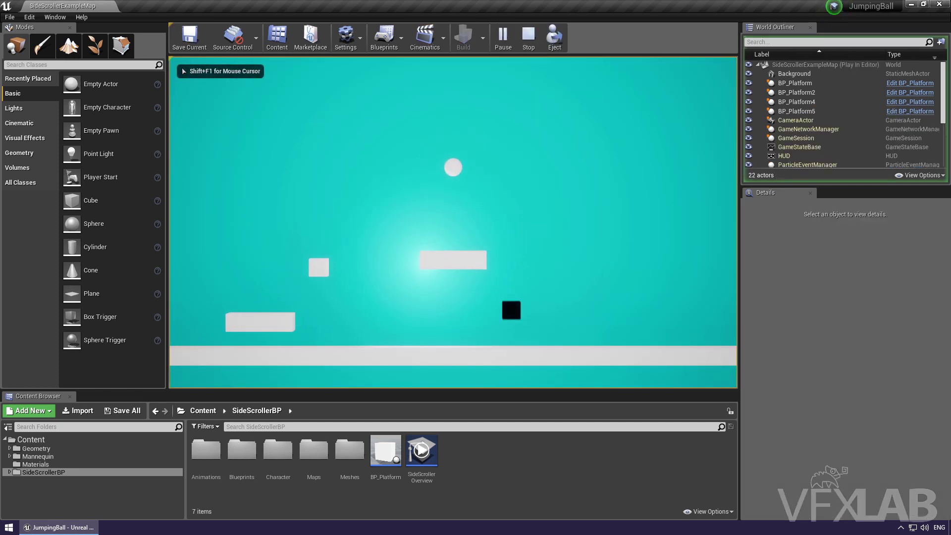
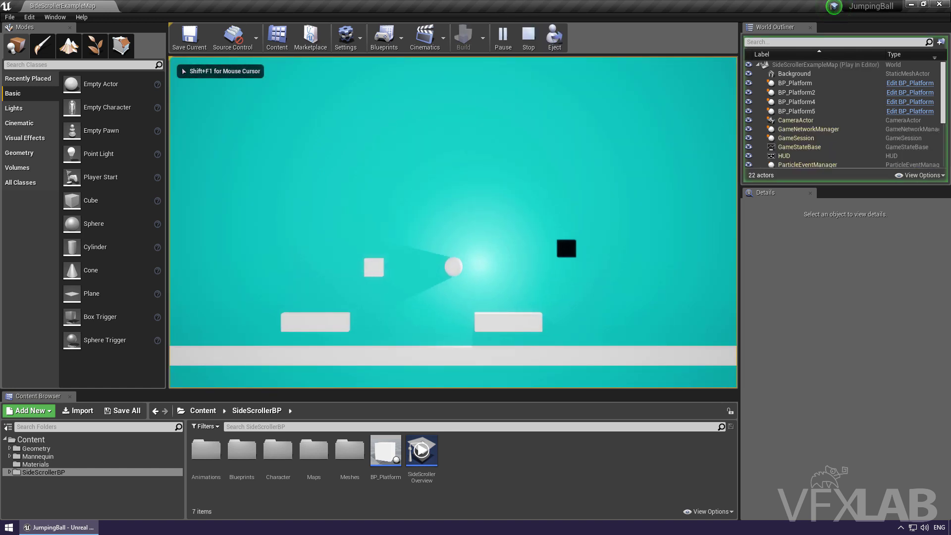
Run the ball right with jumps, then back left, and stop the play-test
key(d)
key(space)
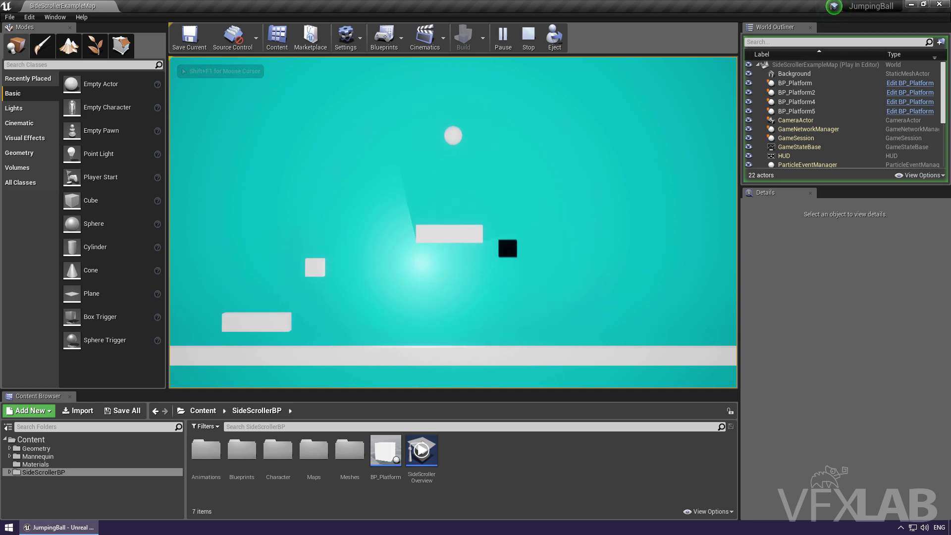
key(d)
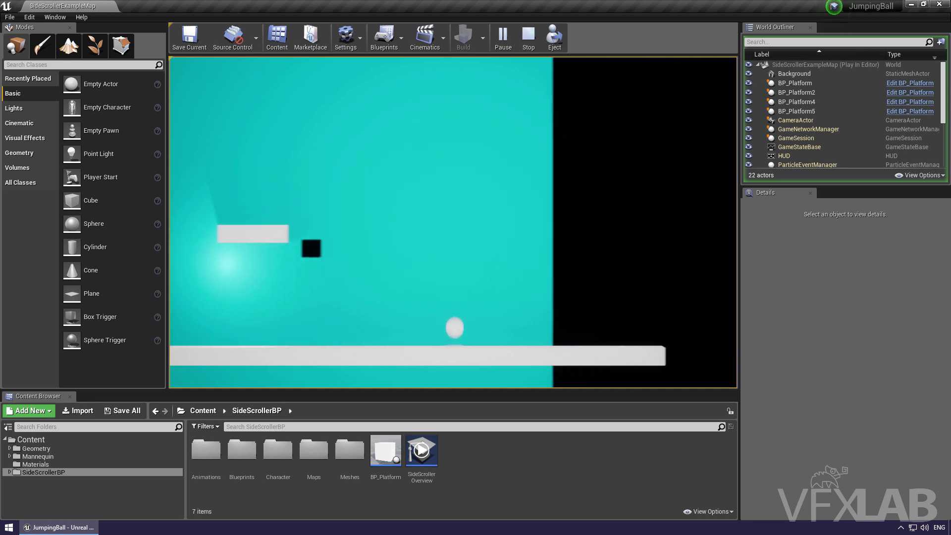
key(a)
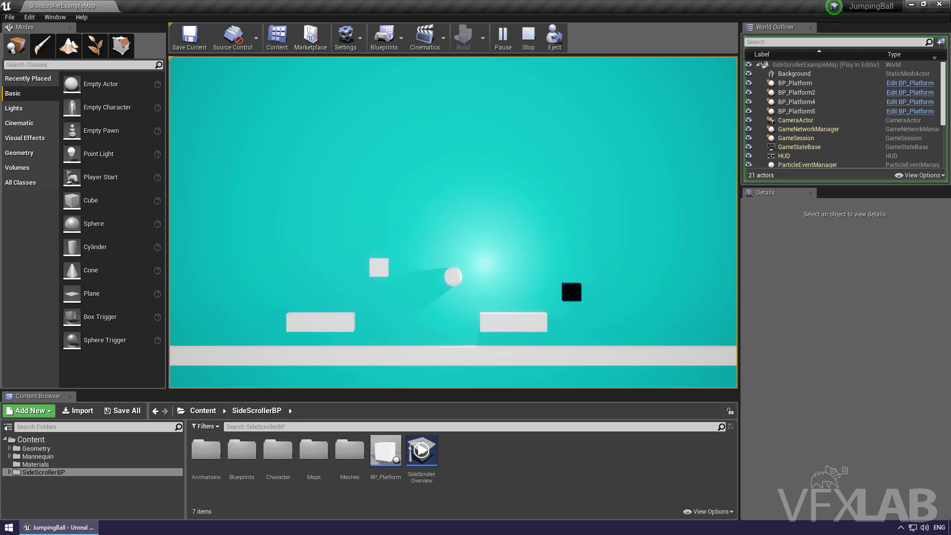
key(Escape)
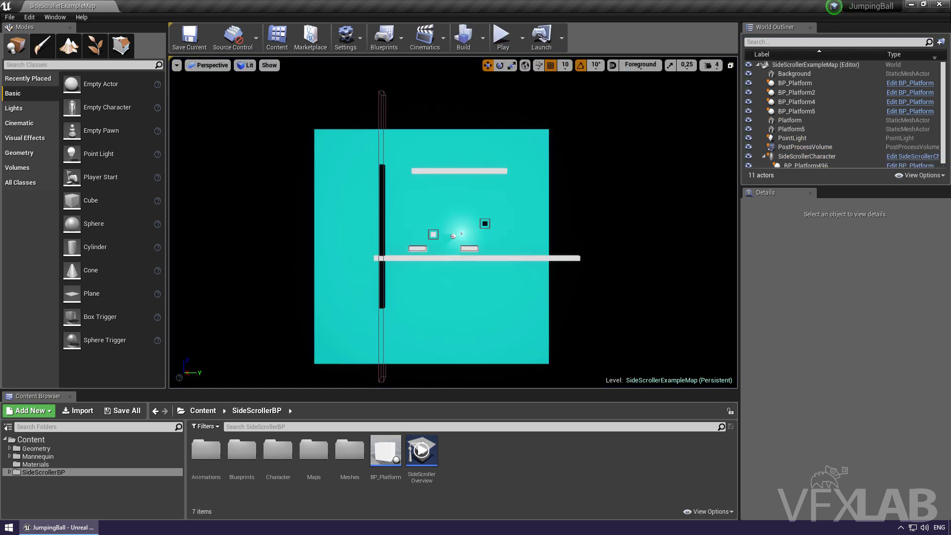
Zoom the viewport in on the level's cyan background plane
key(alt+shift)
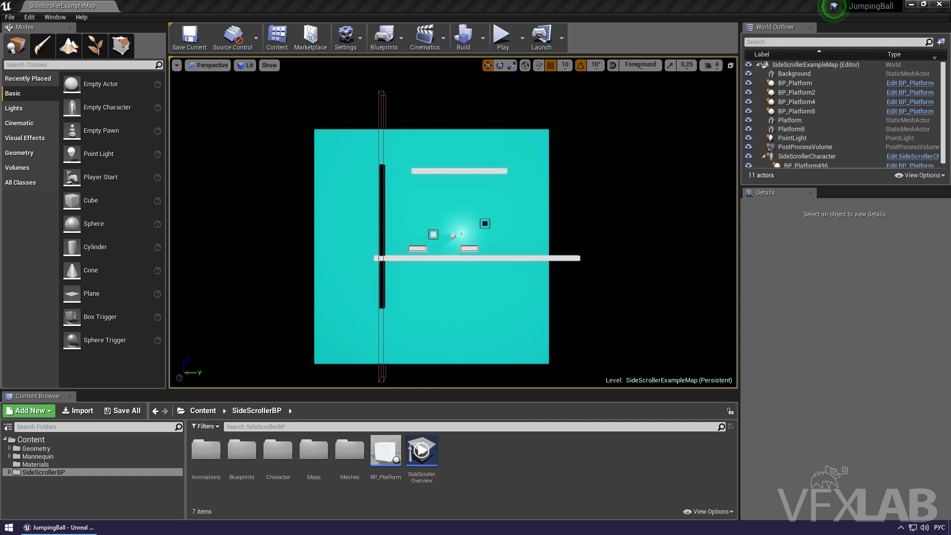
scroll(523, 325, up, 1)
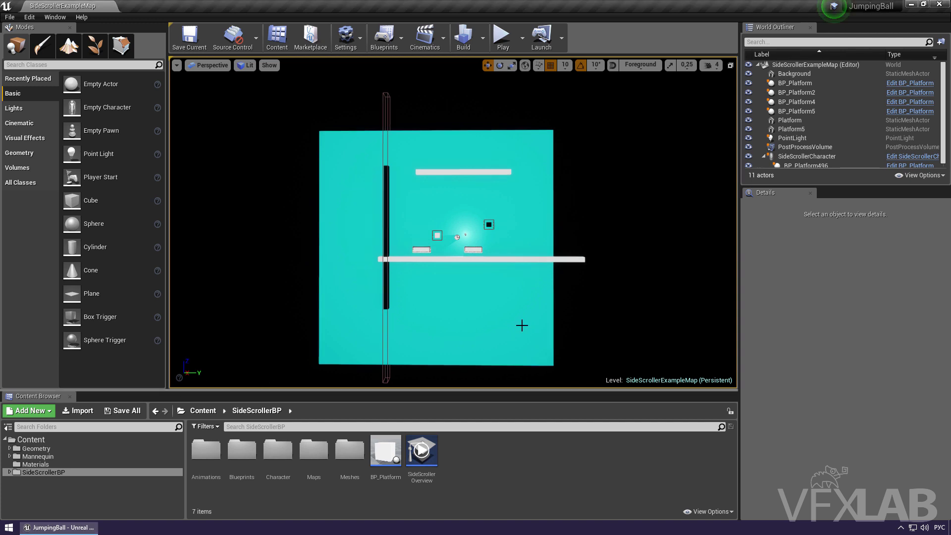
scroll(520, 325, up, 2)
scroll(521, 325, up, 2)
scroll(521, 325, up, 1)
scroll(520, 325, up, 1)
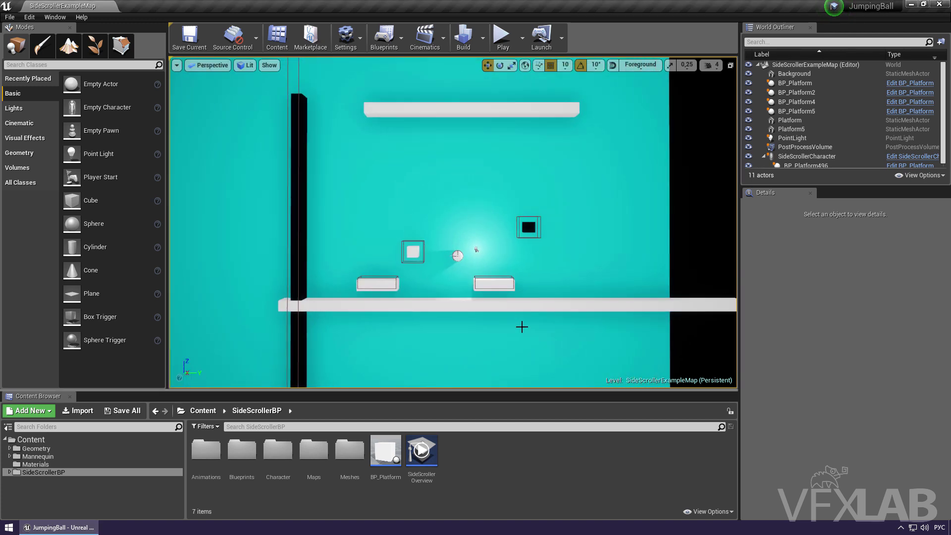
scroll(520, 325, up, 1)
Recolour the Background material instance from cyan to yellow (R 0.597, G 0.309, B 0) and save it
click(533, 272)
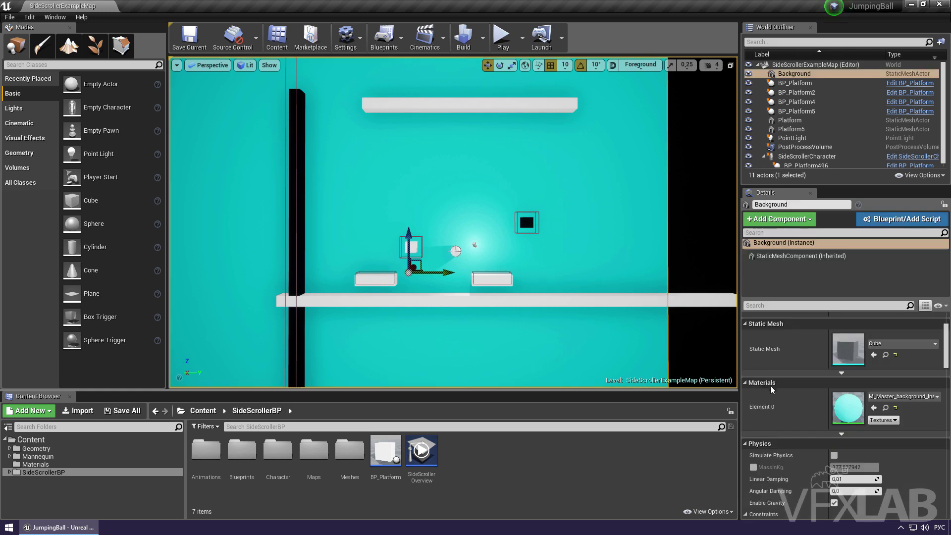
double_click(850, 408)
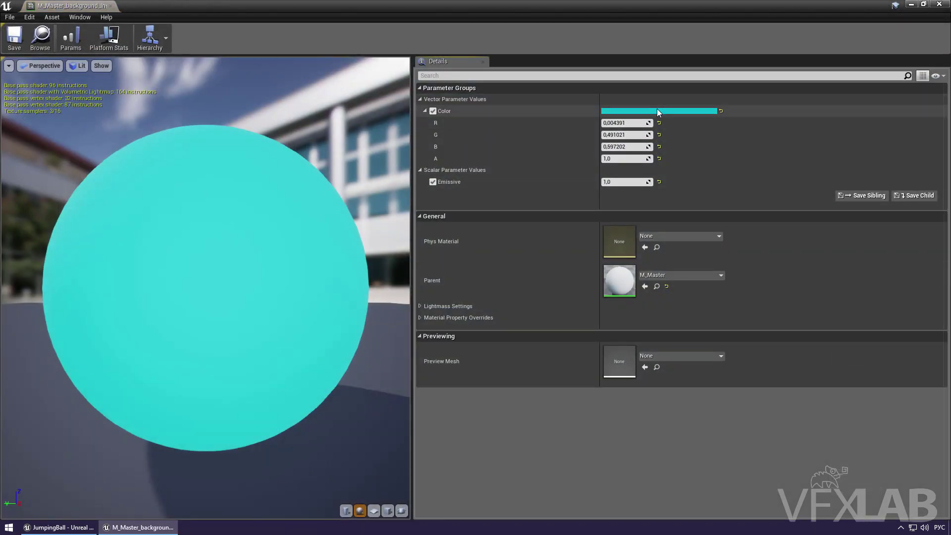
click(657, 110)
drag(710, 211, 762, 218)
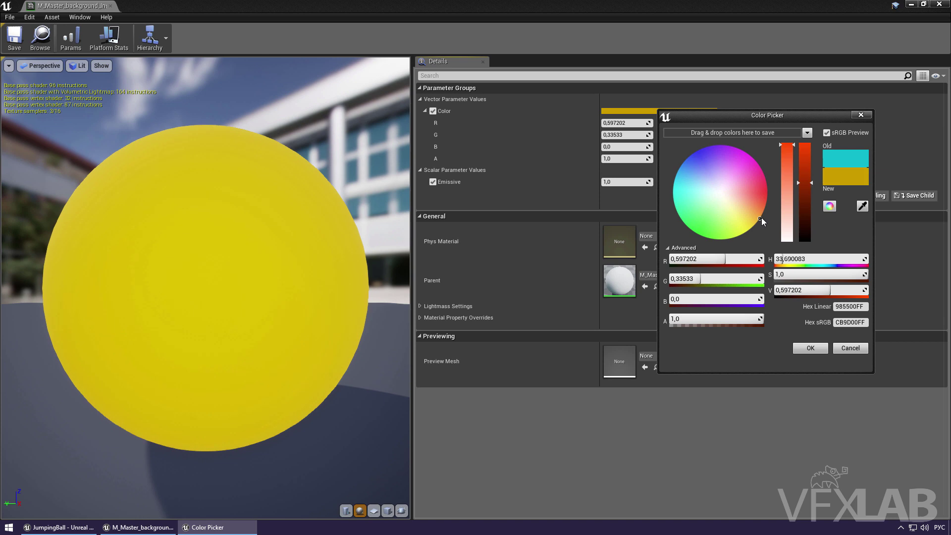
click(812, 348)
click(14, 39)
click(110, 5)
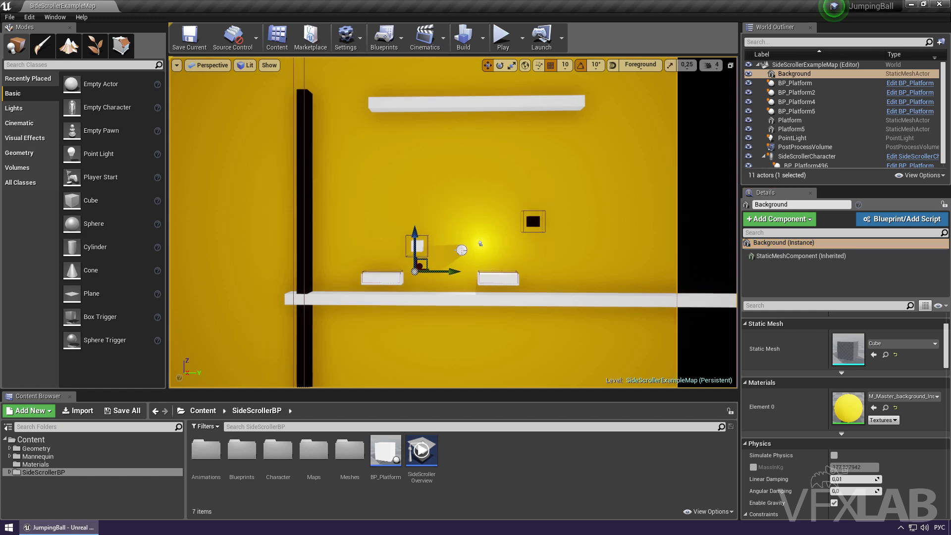
Duplicate the long floor platform and tilt the copy about 60°
right_drag(658, 175, 600, 282)
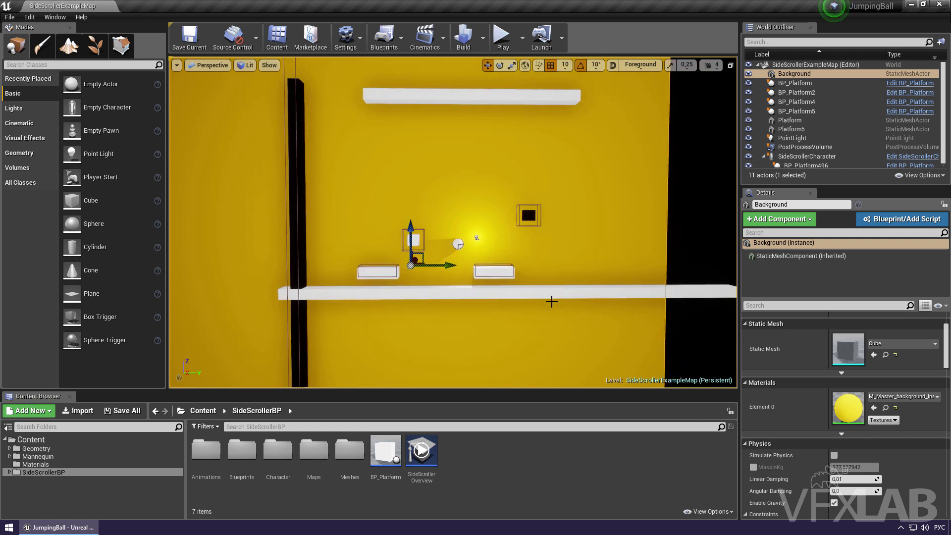
click(540, 296)
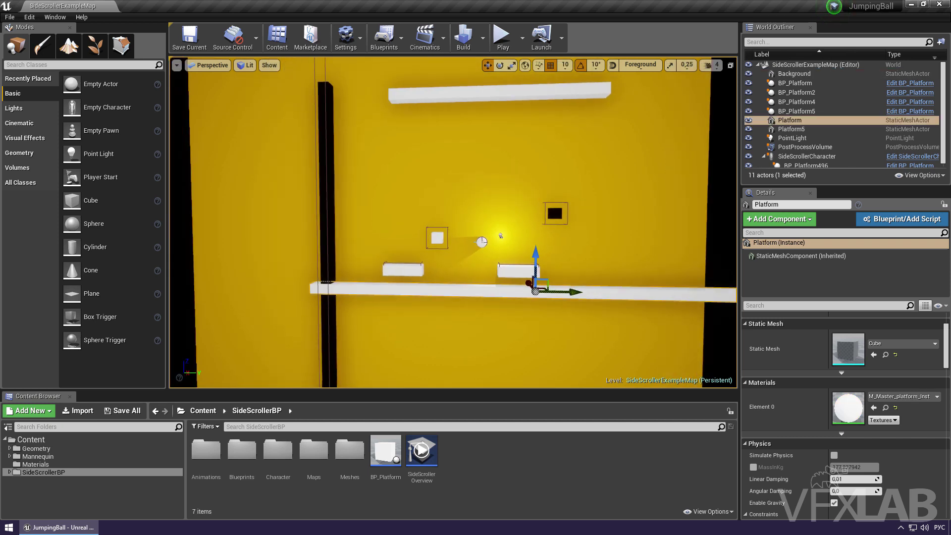
right_drag(540, 297, 506, 265)
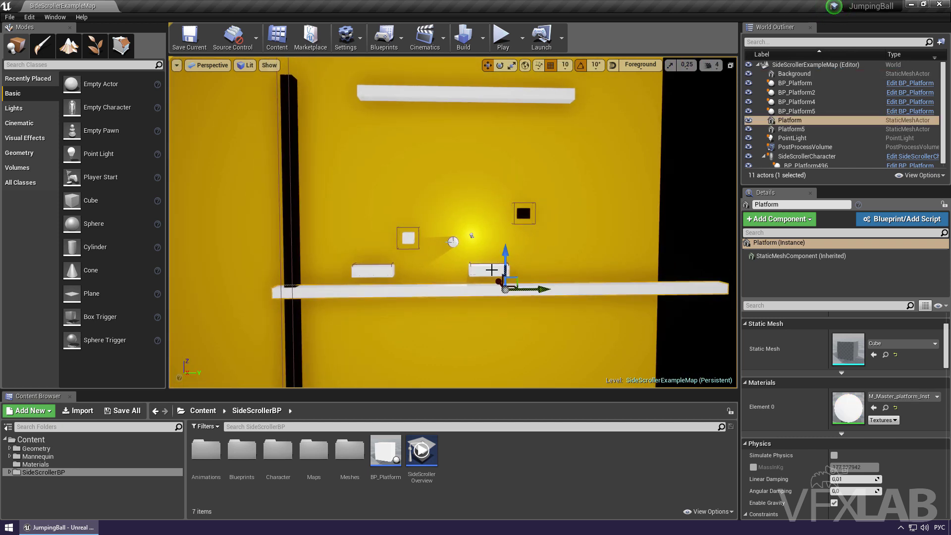
mouse_move(506, 265)
alt+mouse_down()
mouse_move(502, 229)
mouse_move(535, 250)
mouse_move(502, 260)
mouse_move(500, 250)
mouse_move(548, 232)
alt+mouse_up()
key(e)
key(w)
key(Escape)
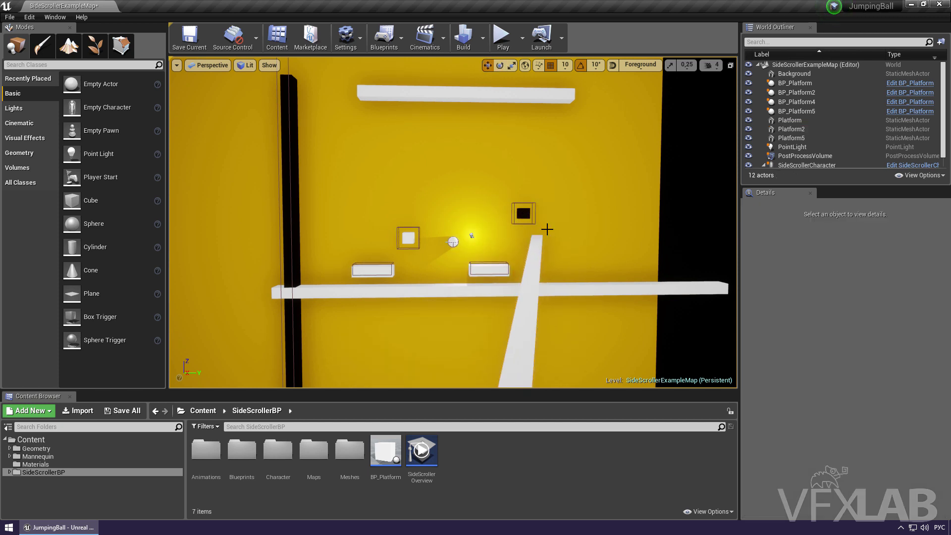
Shift the new platform copy left and tilt it to a steeper ramp angle
click(536, 260)
mouse_move(549, 228)
mouse_down()
mouse_move(462, 211)
mouse_move(449, 227)
mouse_up()
key(e)
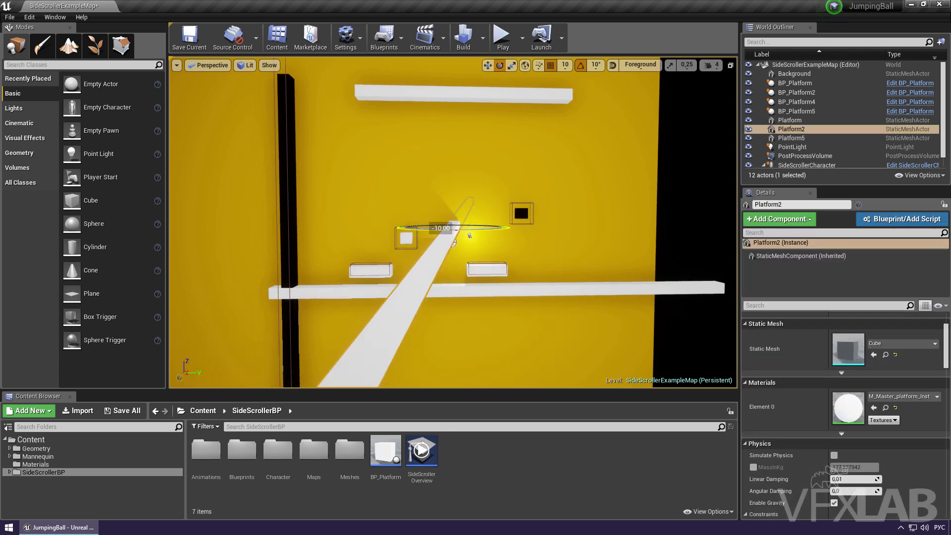
key(Escape)
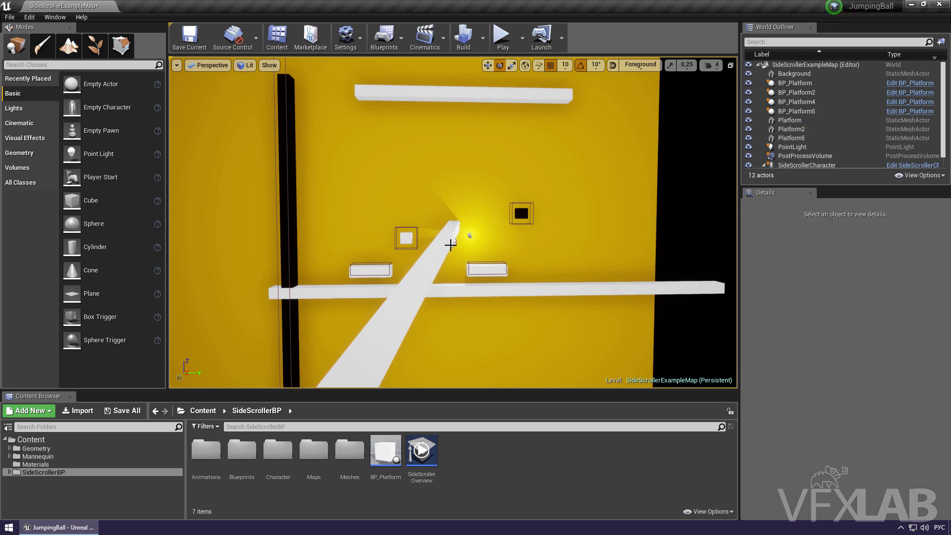
click(450, 242)
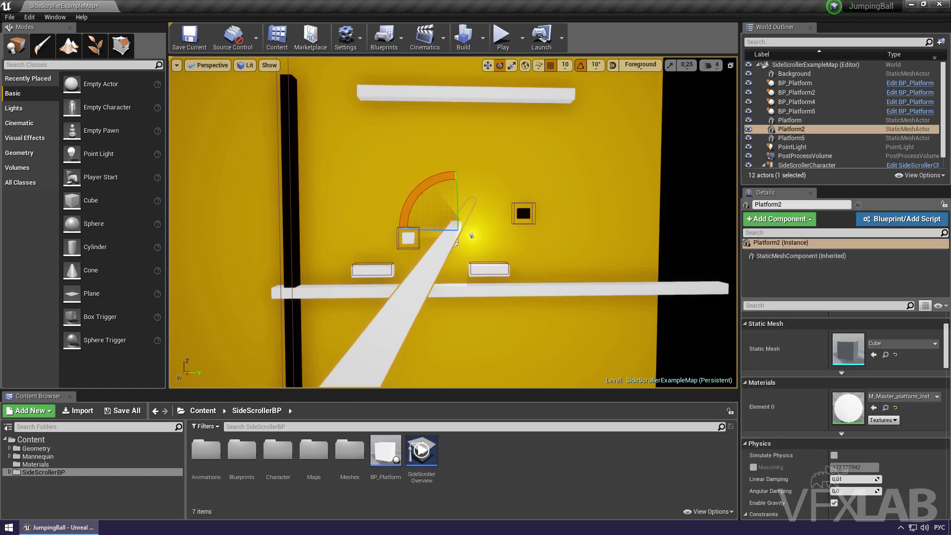
Move the SideScrollerCharacter further left and start a play-test
click(463, 240)
key(w)
drag(463, 240, 408, 242)
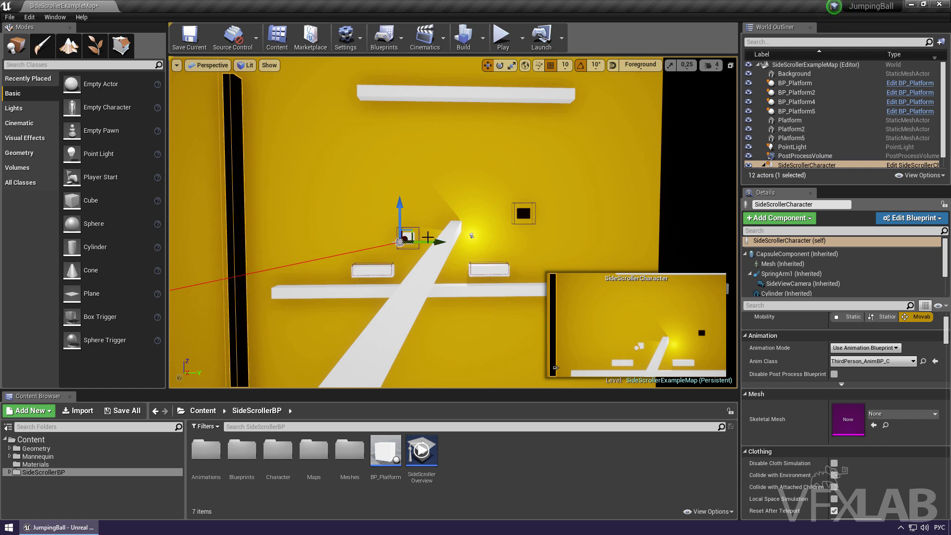
click(502, 37)
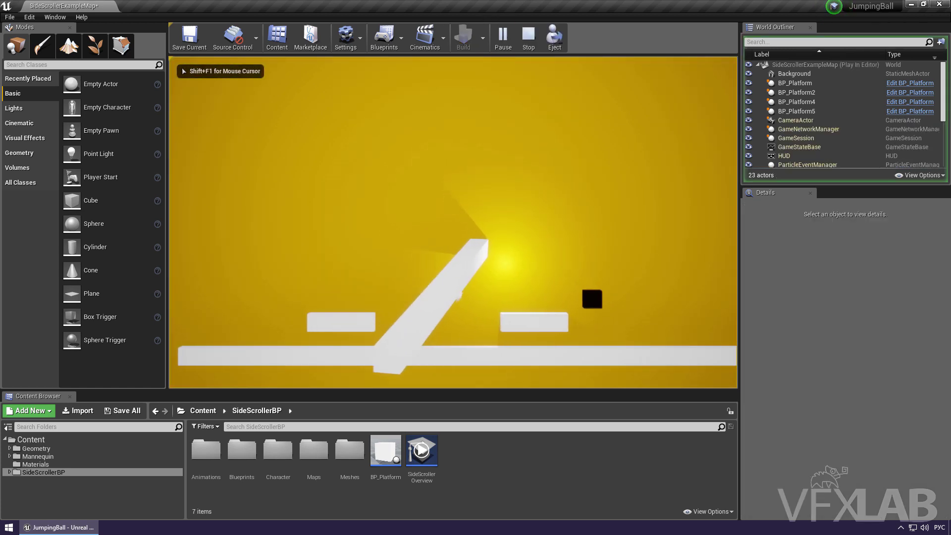
Stop the play-test and stretch the diagonal ramp much longer toward the lower left
key(Escape)
click(442, 234)
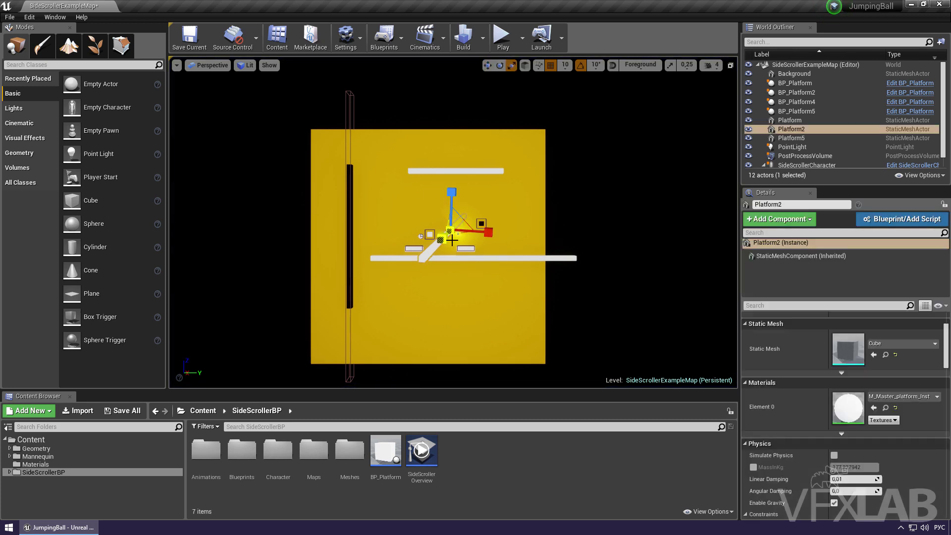
drag(449, 231, 416, 257)
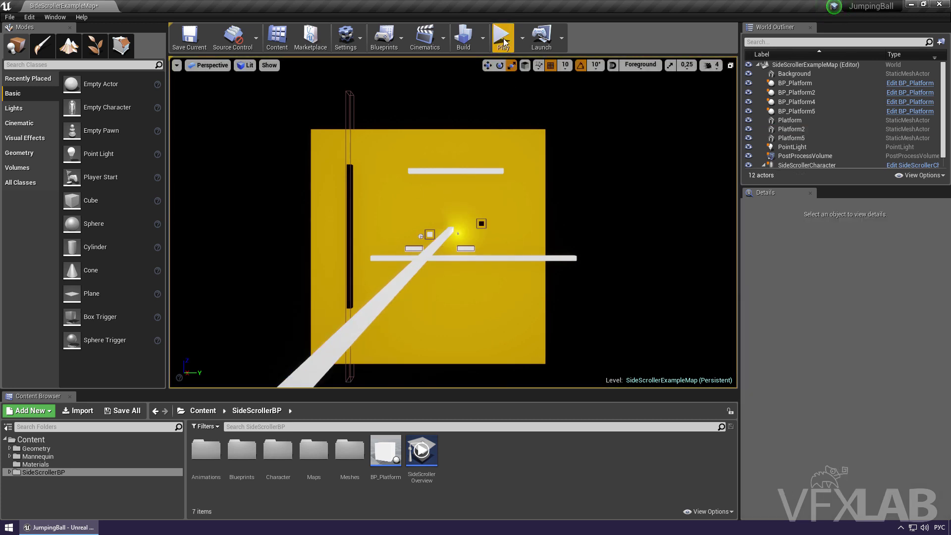
Play-test again, jumping the ball right across the platforms, then return to the editor
click(502, 37)
key(d)
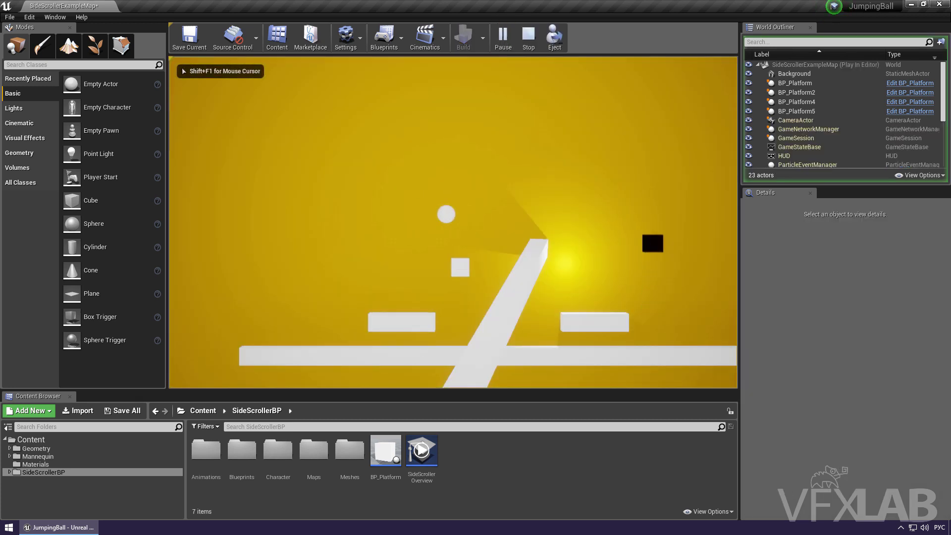
key(space)
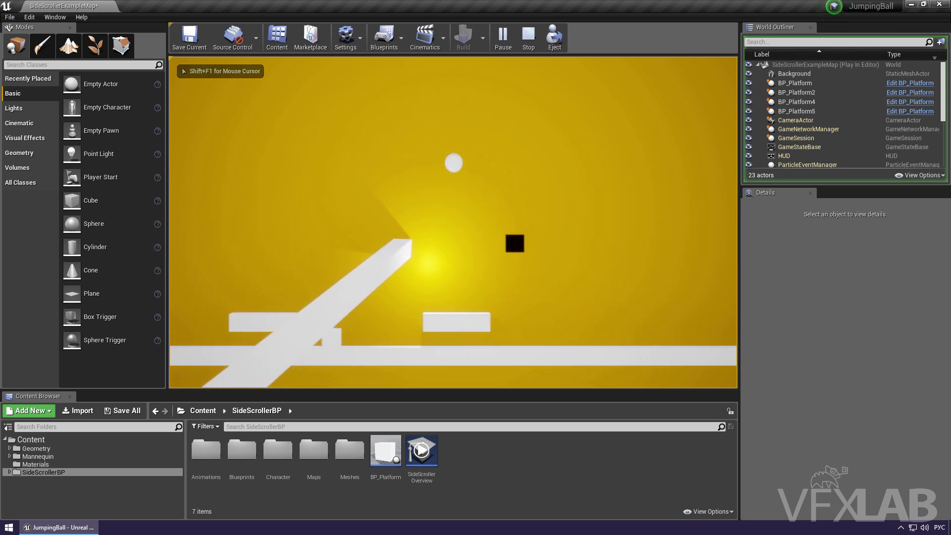
key(space)
key(space)
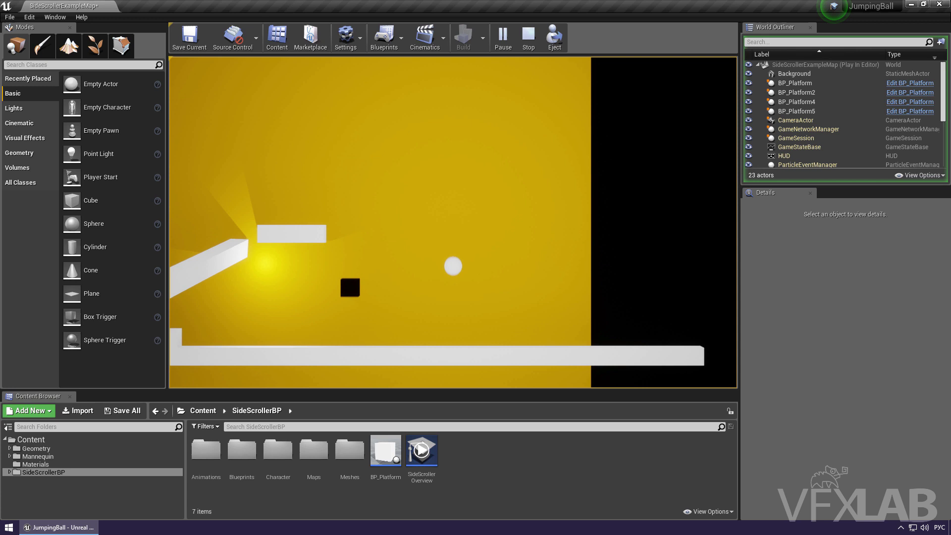
key(Escape)
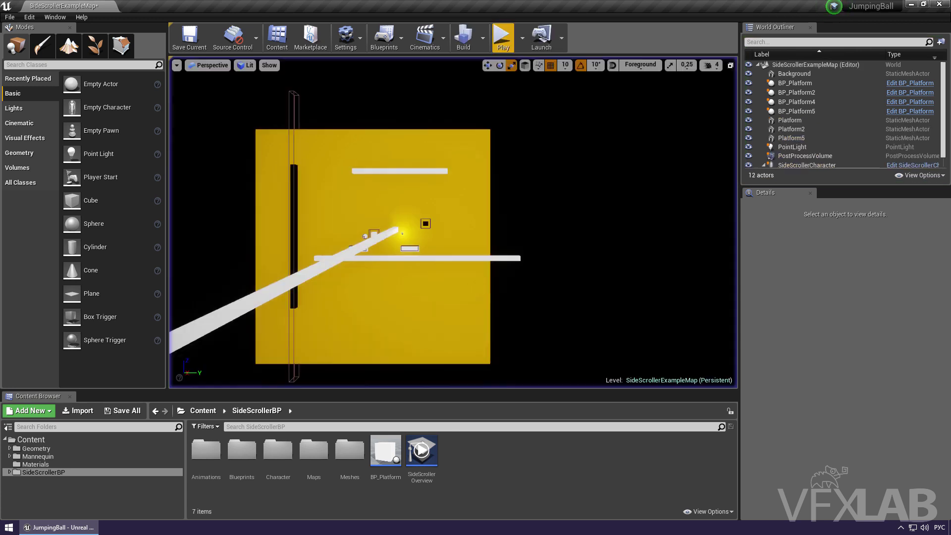